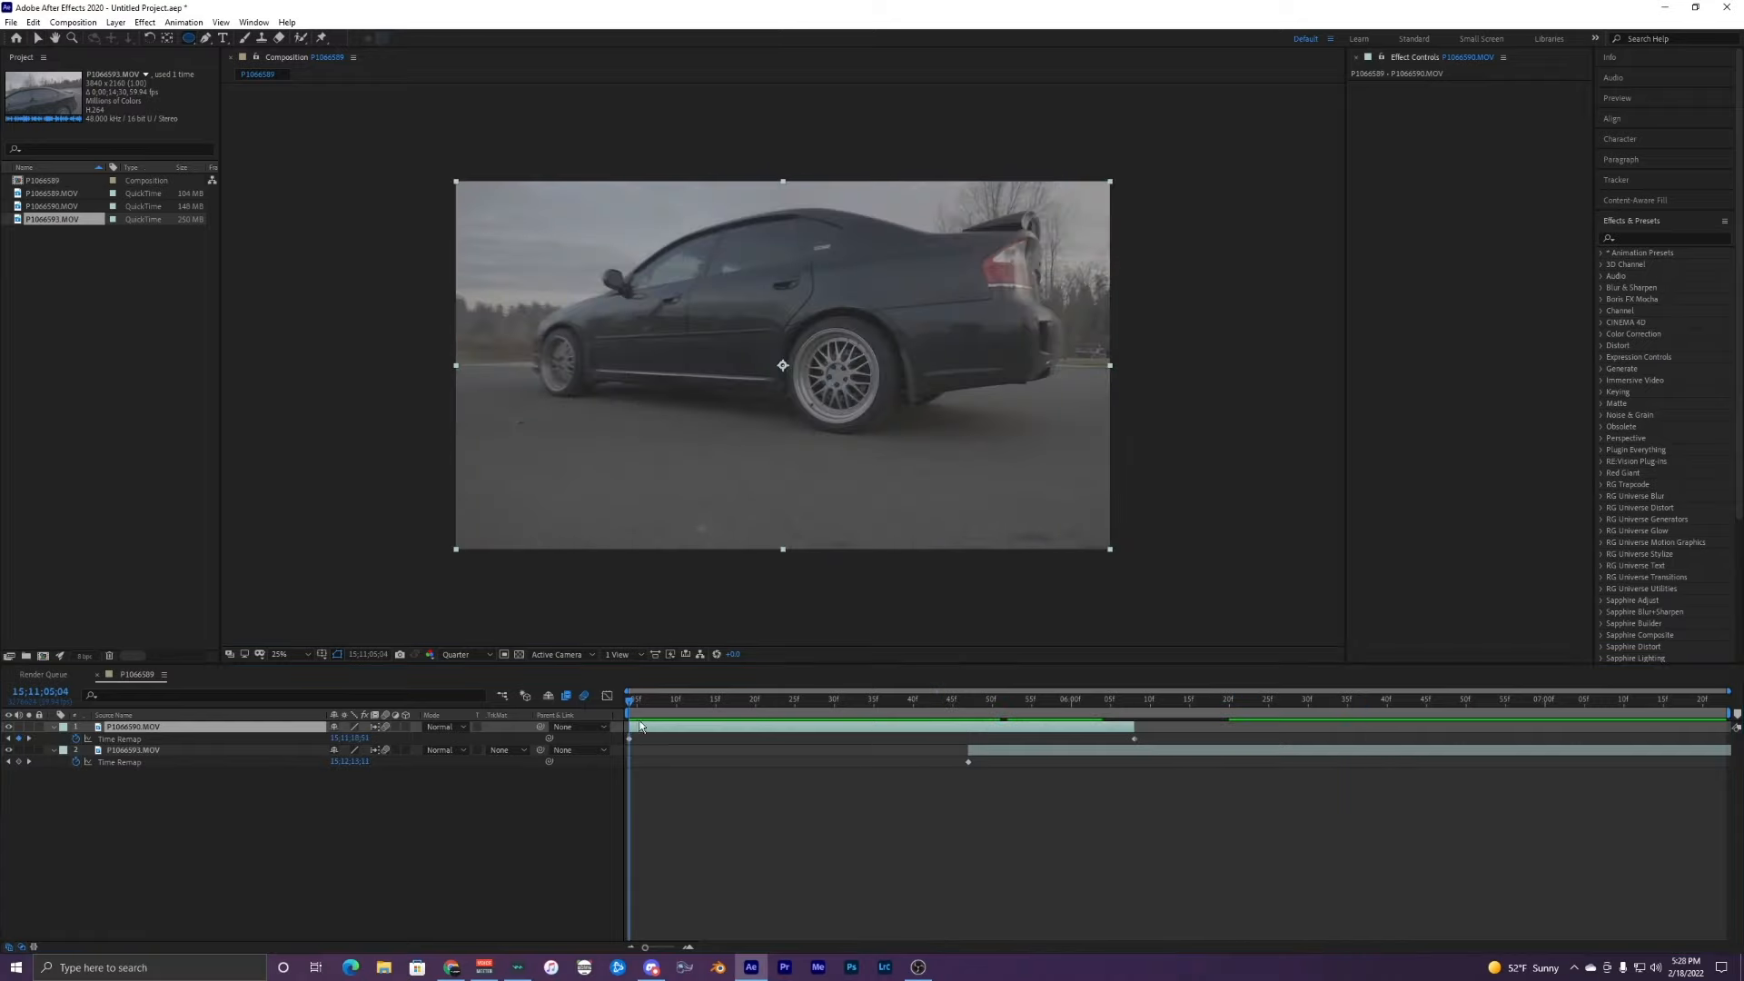
Step: Draw an elliptical mask over the car's rear wheel on the upper clip and set its mask mode to None
{"action": "mouse_move", "coordinate": [614, 712]}
{"action": "left_mouse_down"}
{"action": "mouse_move", "coordinate": [654, 704]}
{"action": "mouse_move", "coordinate": [637, 728]}
{"action": "left_mouse_up"}
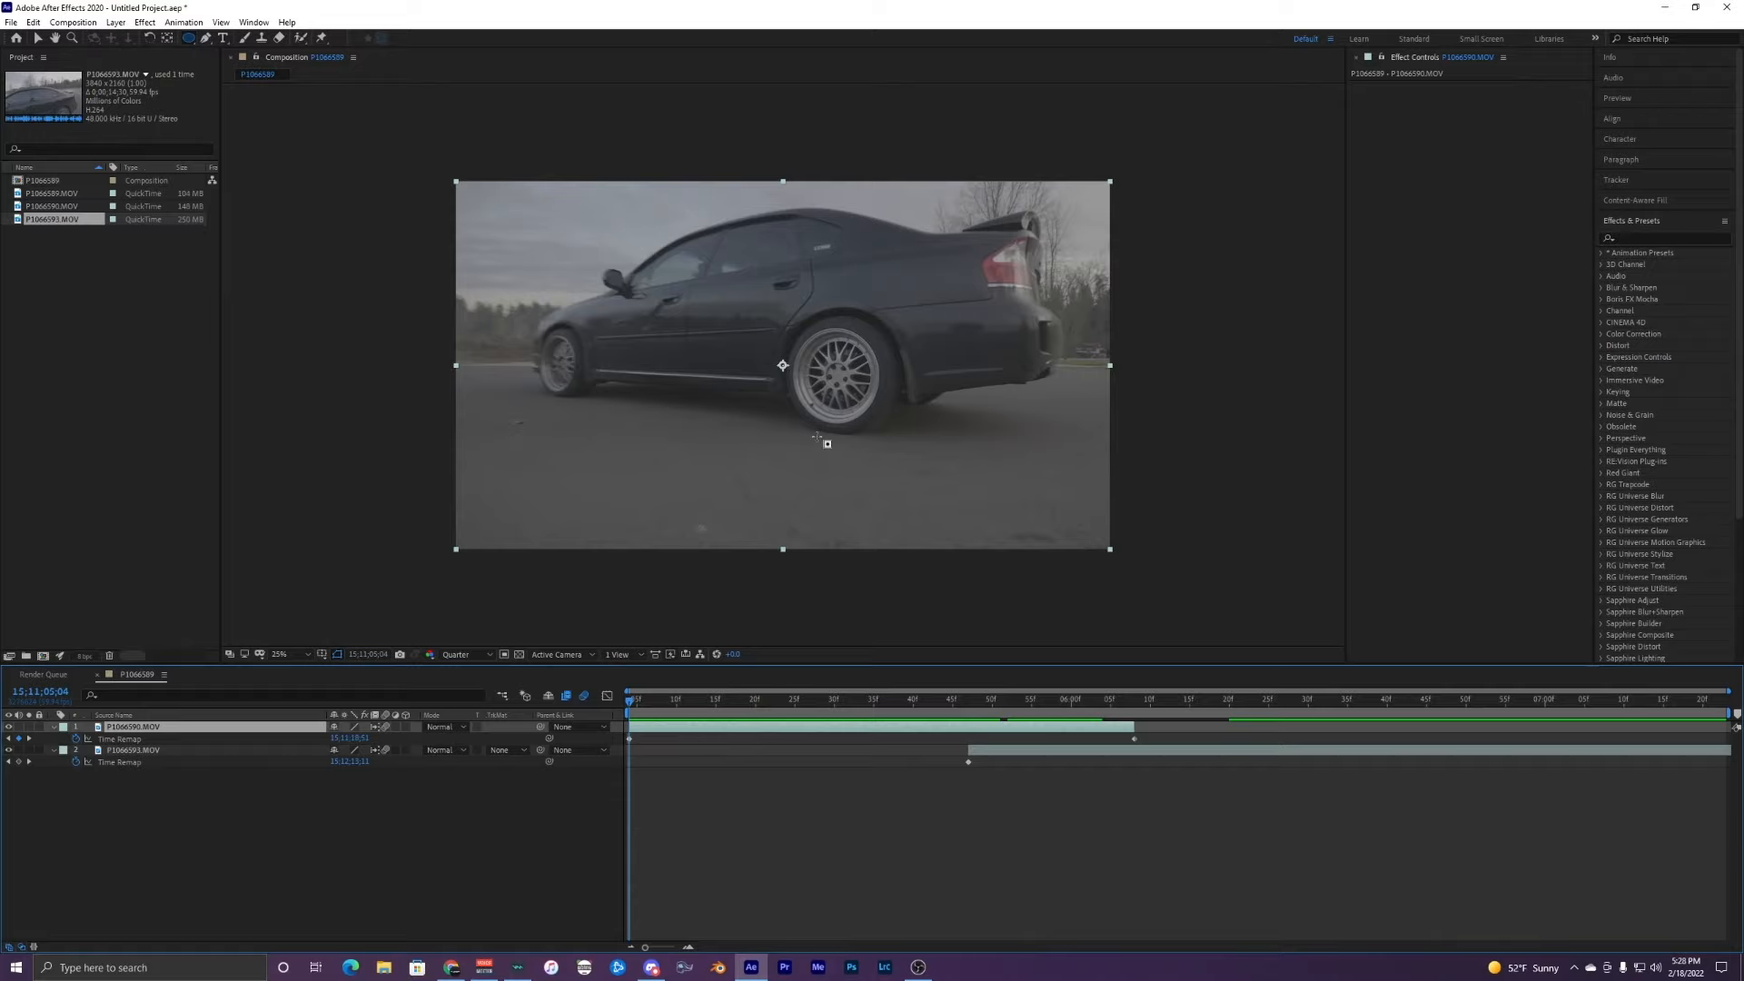
{"action": "scroll", "coordinate": [735, 304], "scroll_direction": "up", "scroll_amount": 2}
{"action": "scroll", "coordinate": [735, 303], "scroll_direction": "right", "scroll_amount": 1}
{"action": "left_click_drag", "start_coordinate": [734, 301], "coordinate": [900, 466]}
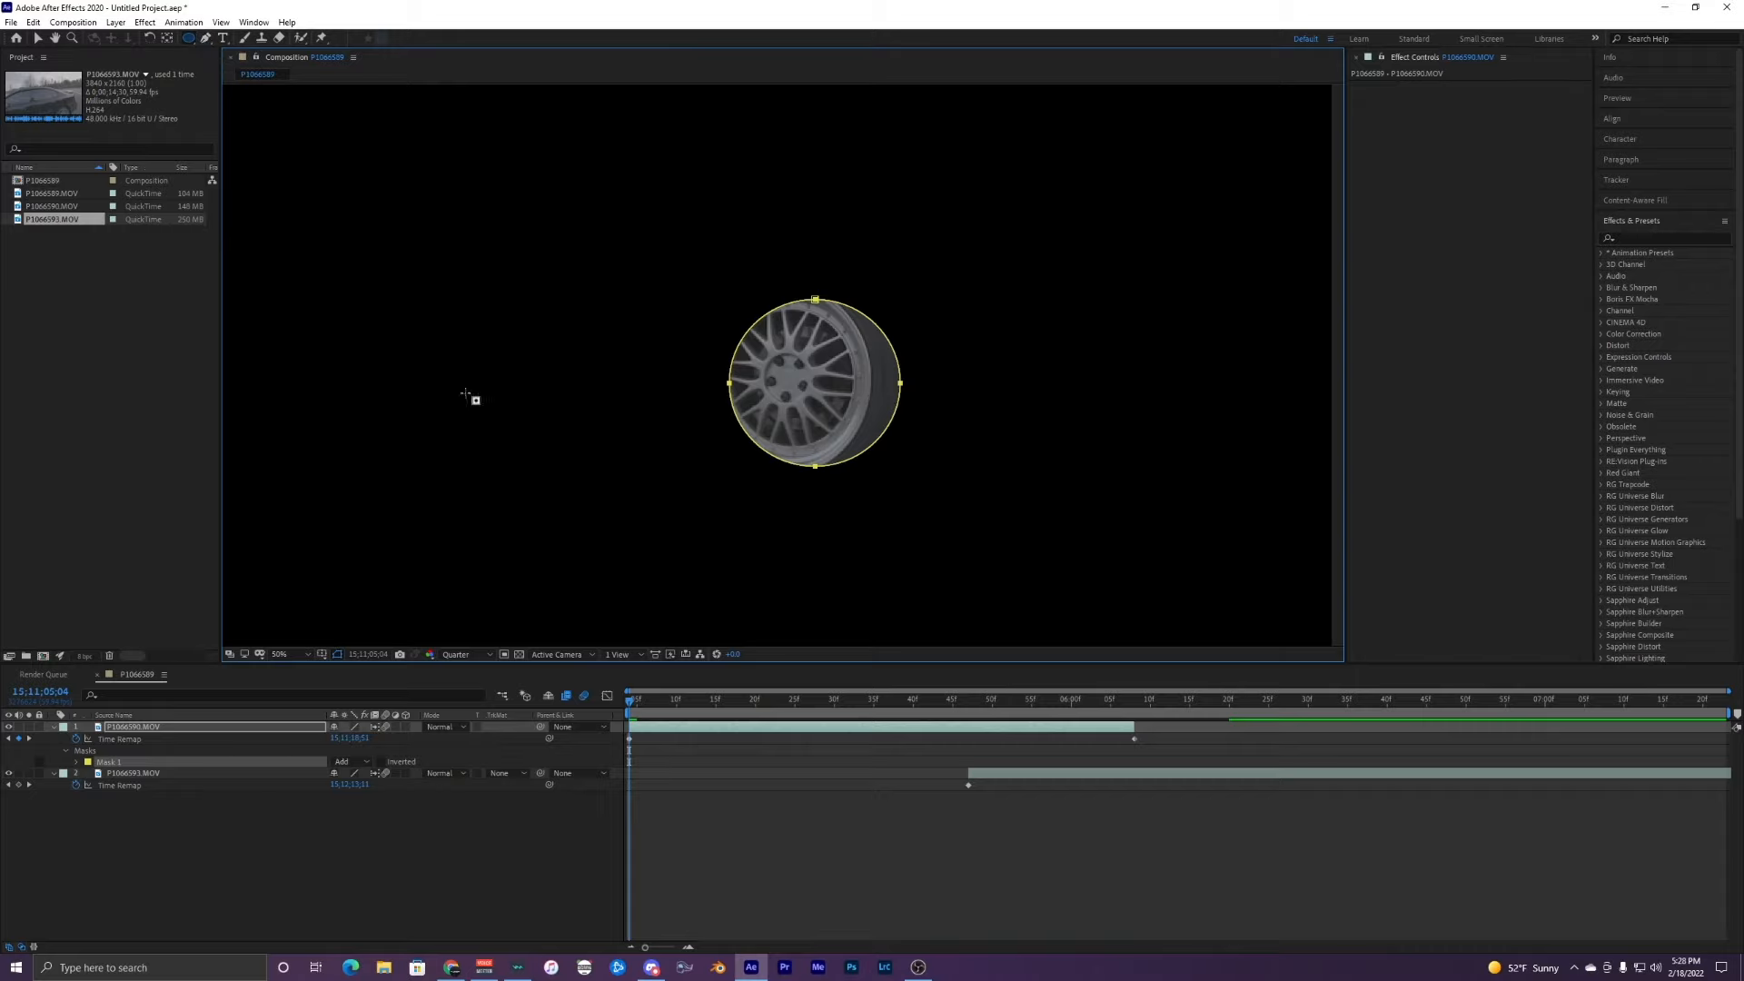
{"action": "left_click", "coordinate": [354, 763]}
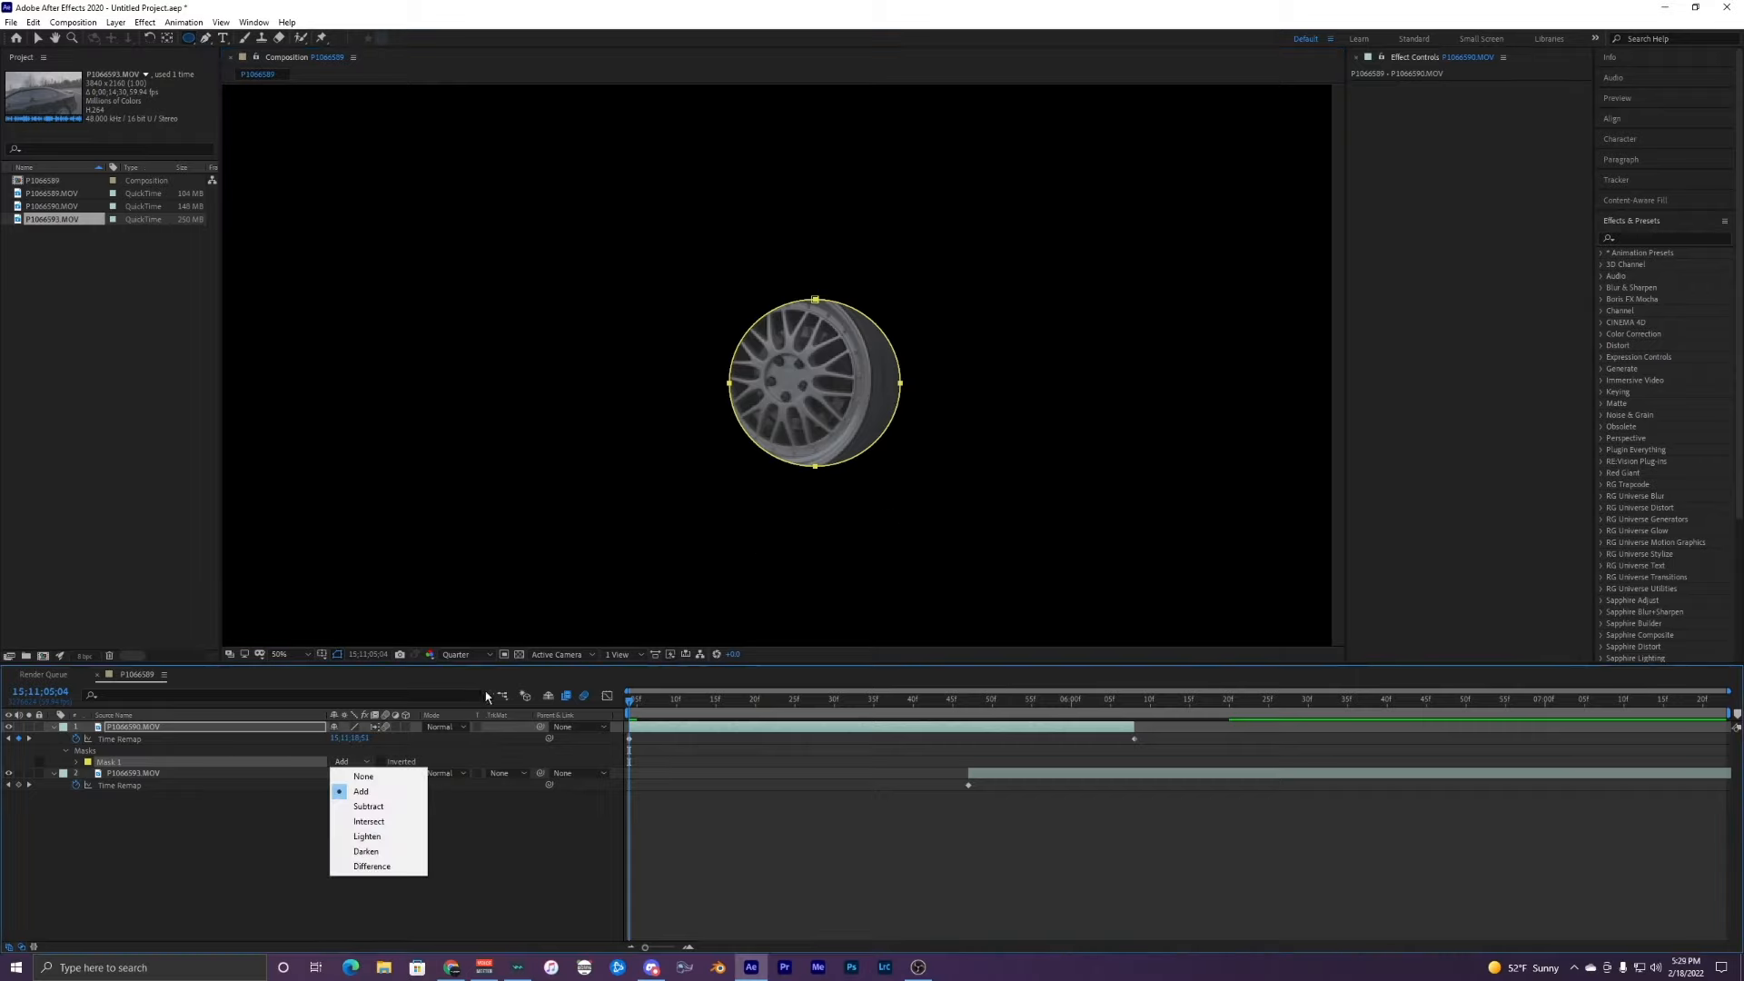
{"action": "left_click", "coordinate": [368, 779]}
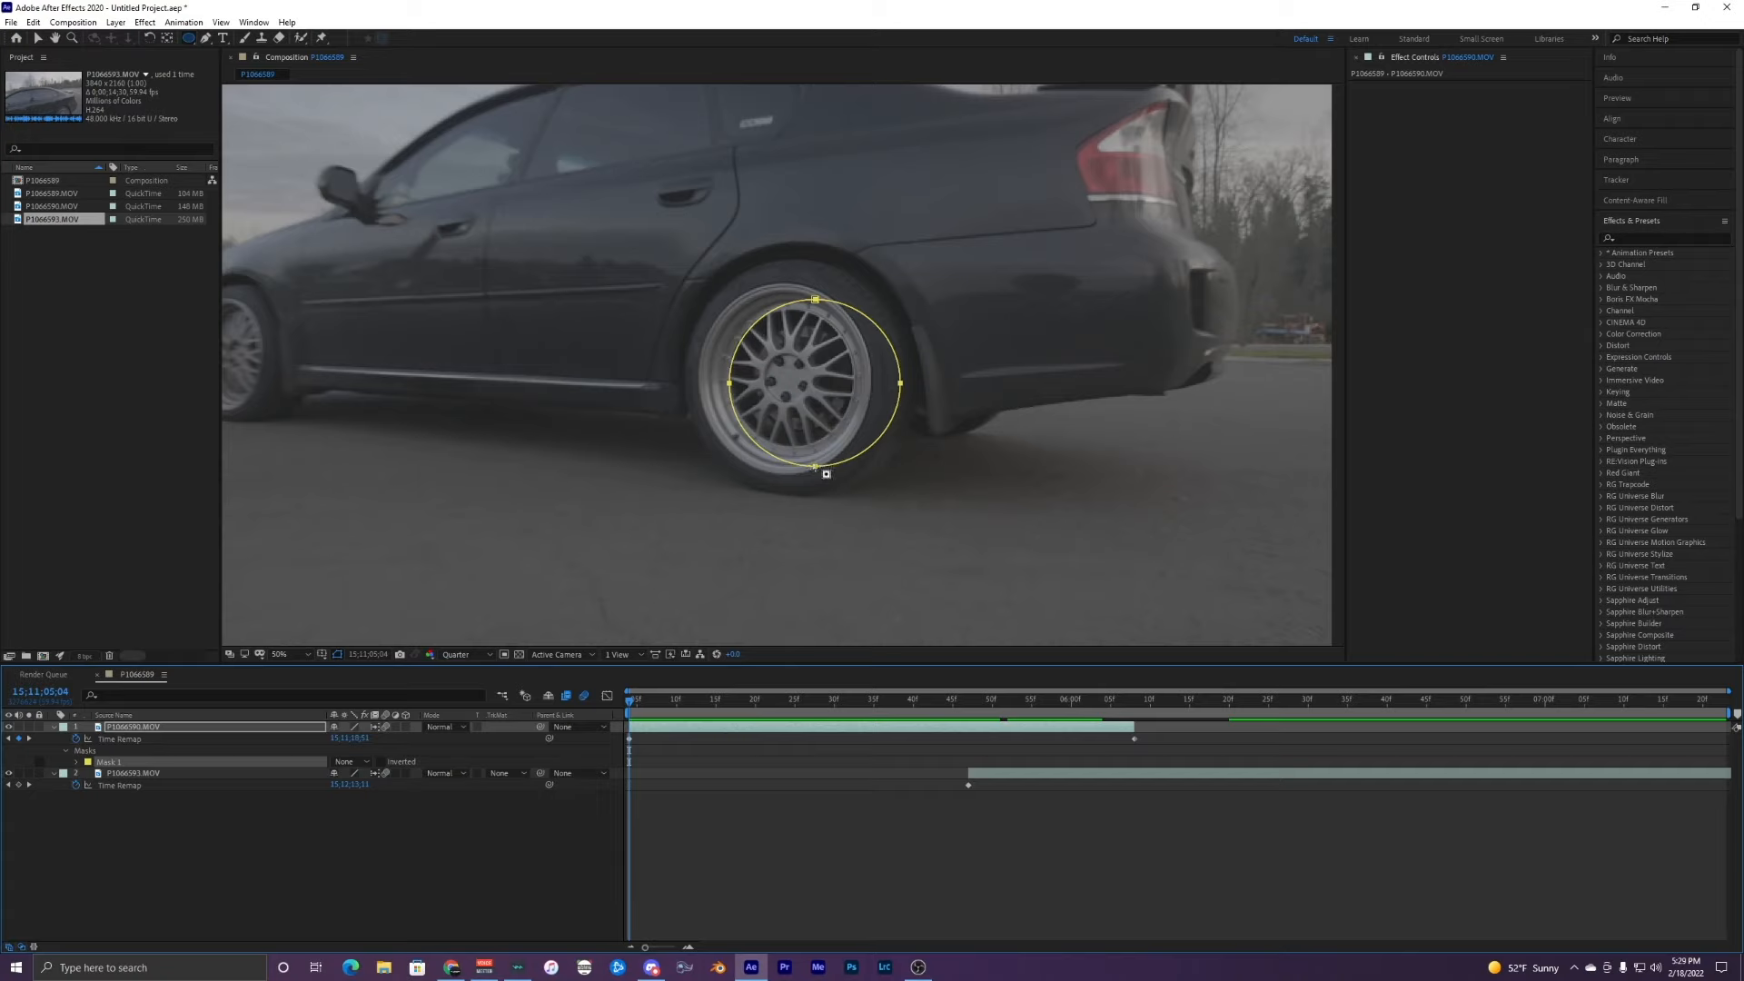
Step: Move and reshape the elliptical mask so it fits the rim of the rear wheel
{"action": "key", "text": "v"}
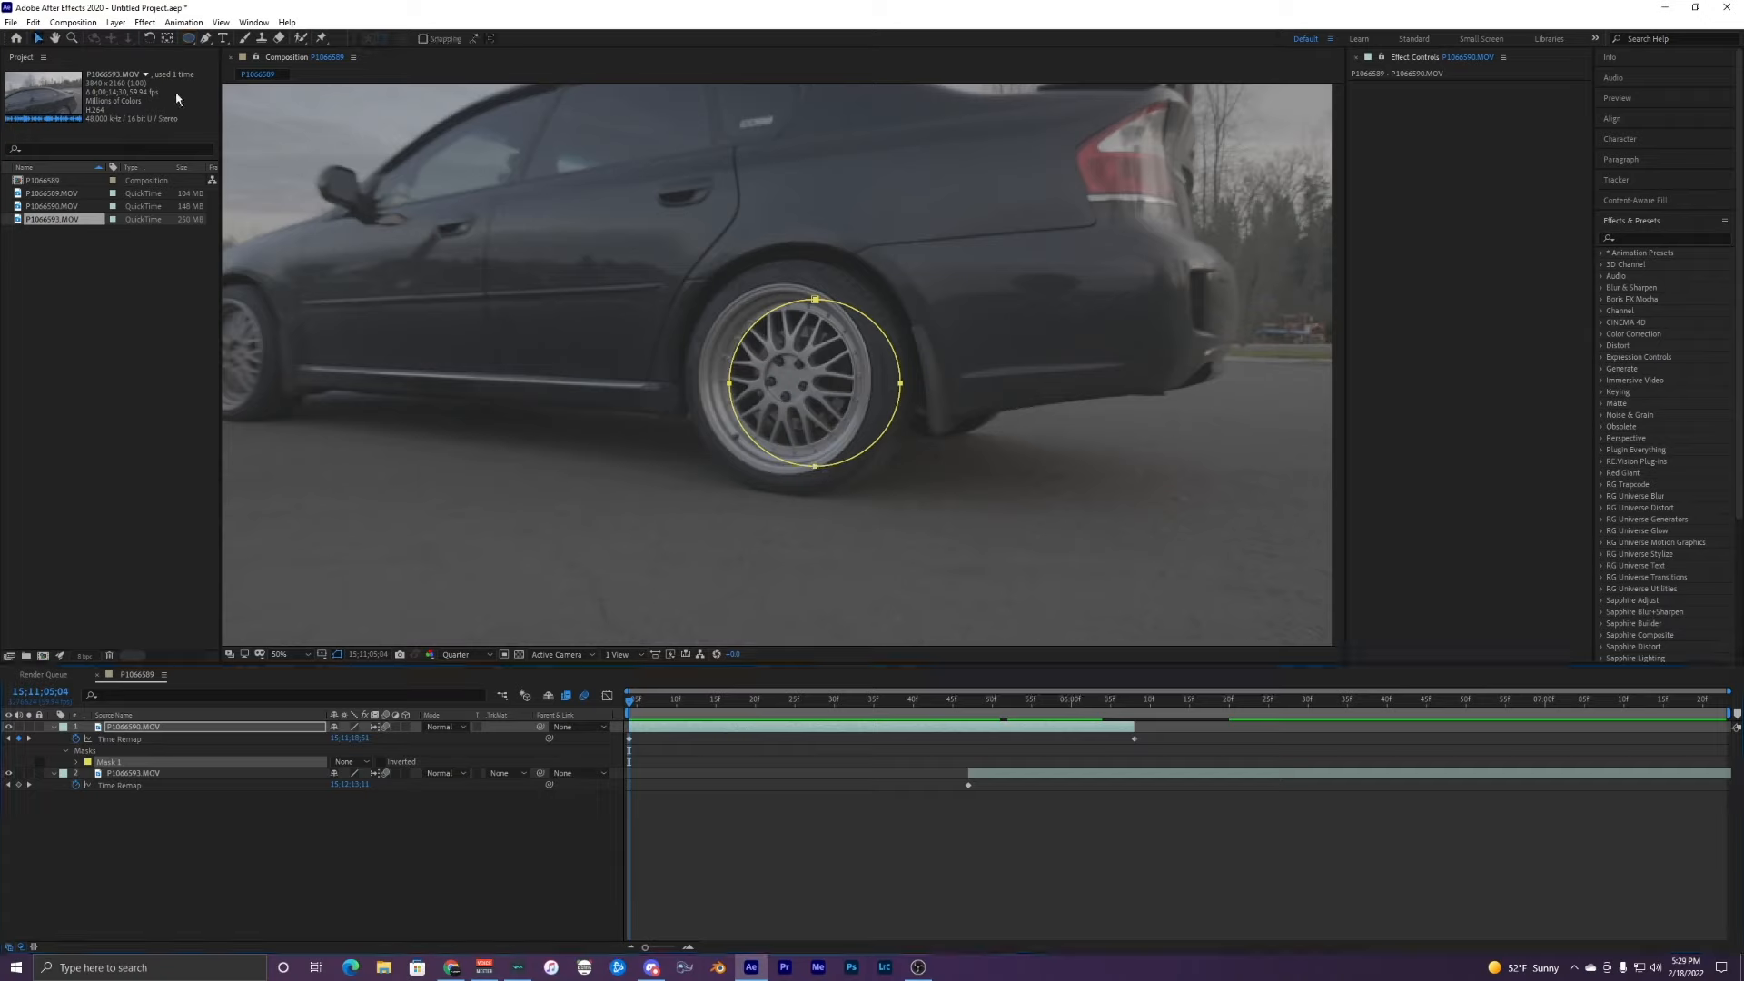
{"action": "left_click_drag", "start_coordinate": [813, 464], "coordinate": [789, 465]}
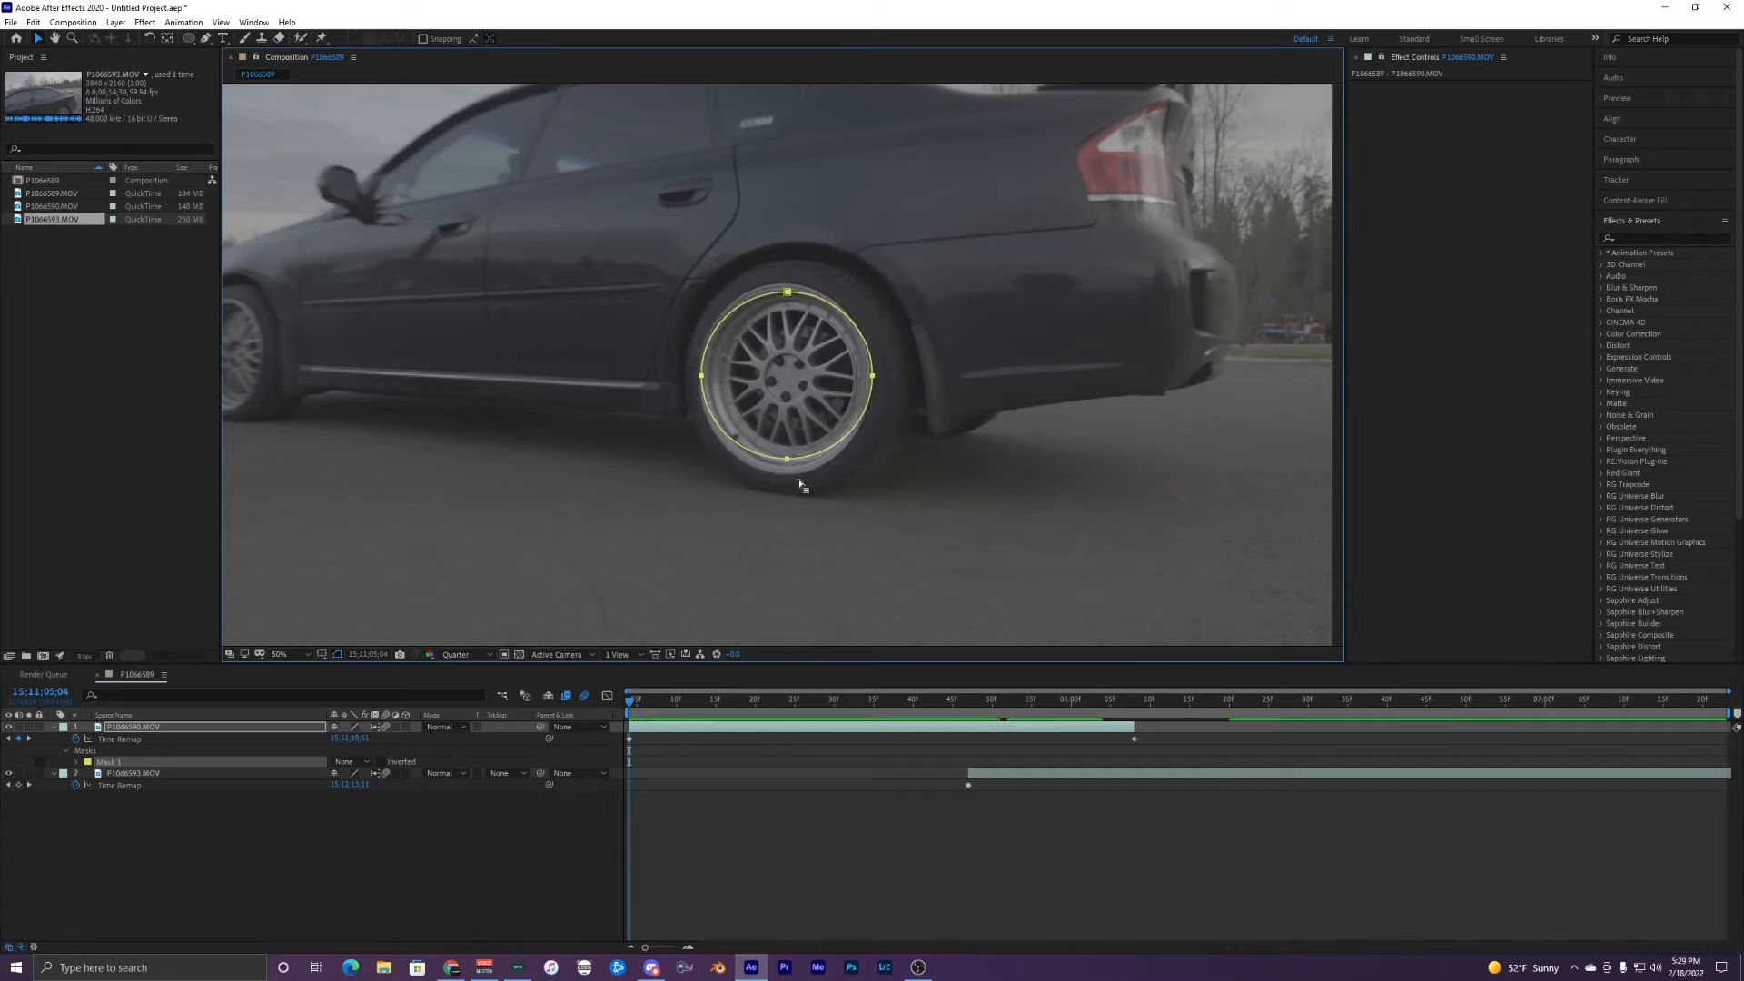
{"action": "left_click", "coordinate": [788, 461]}
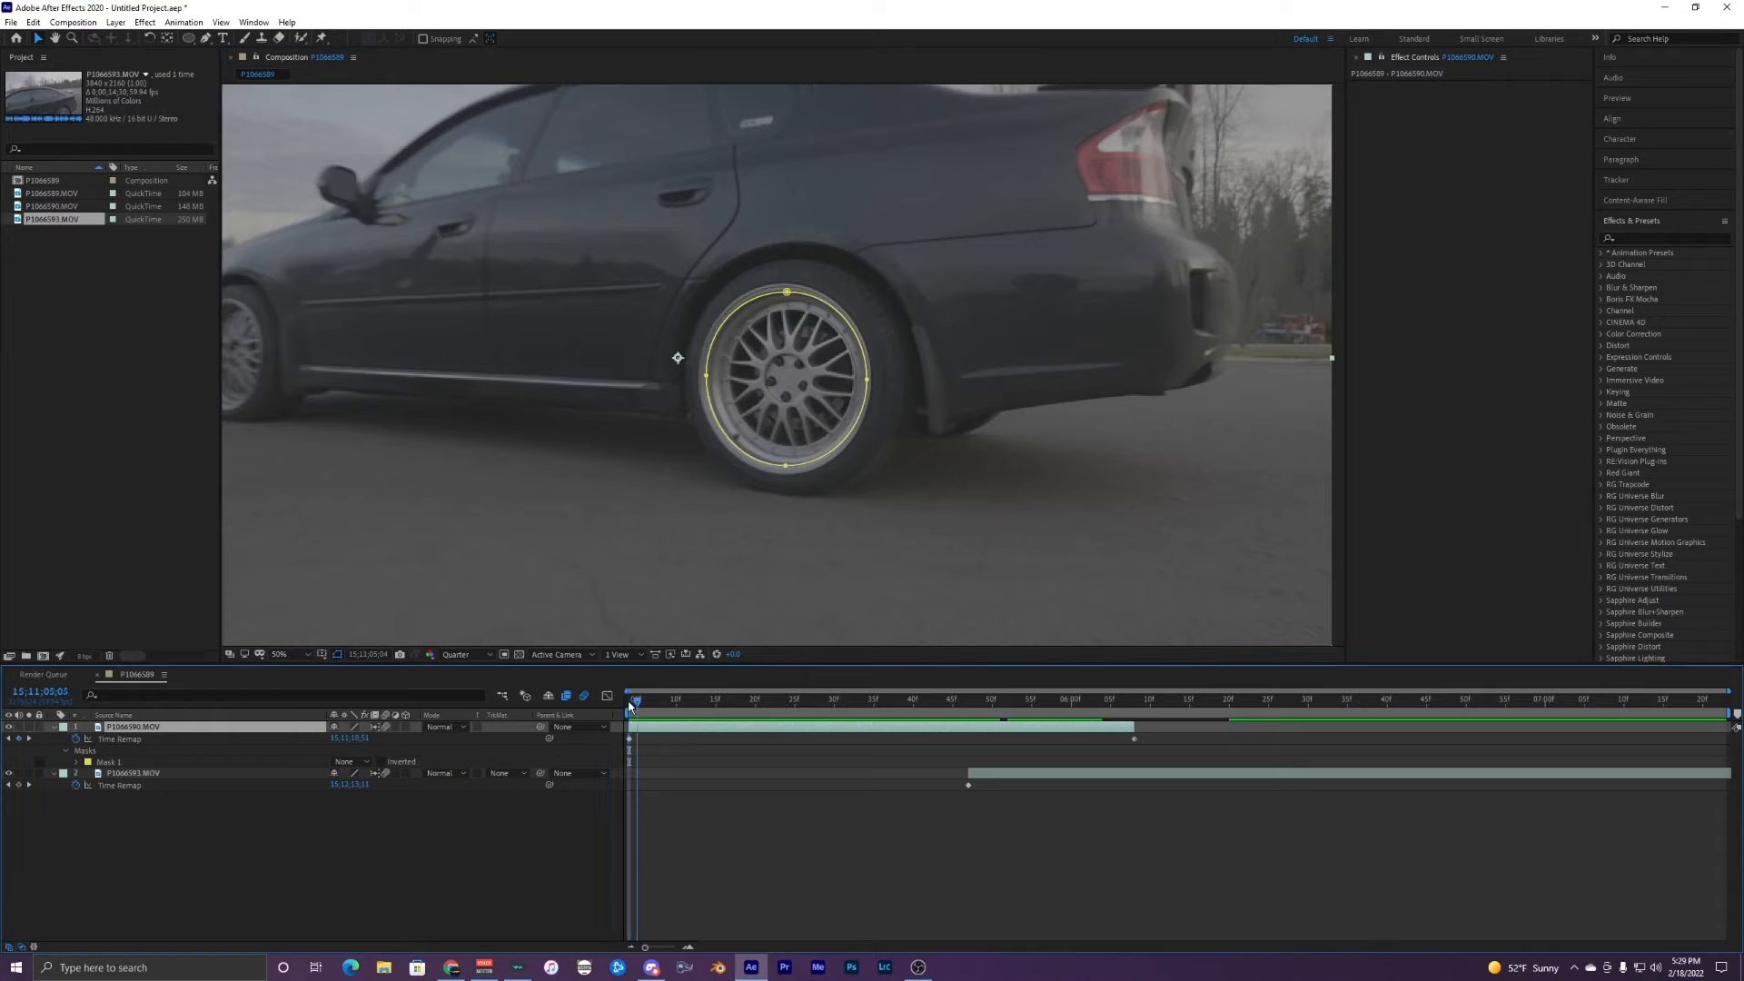
Step: Reveal the mask path of Mask 1 and track the mask forward through the upper clip
{"action": "left_click", "coordinate": [110, 759]}
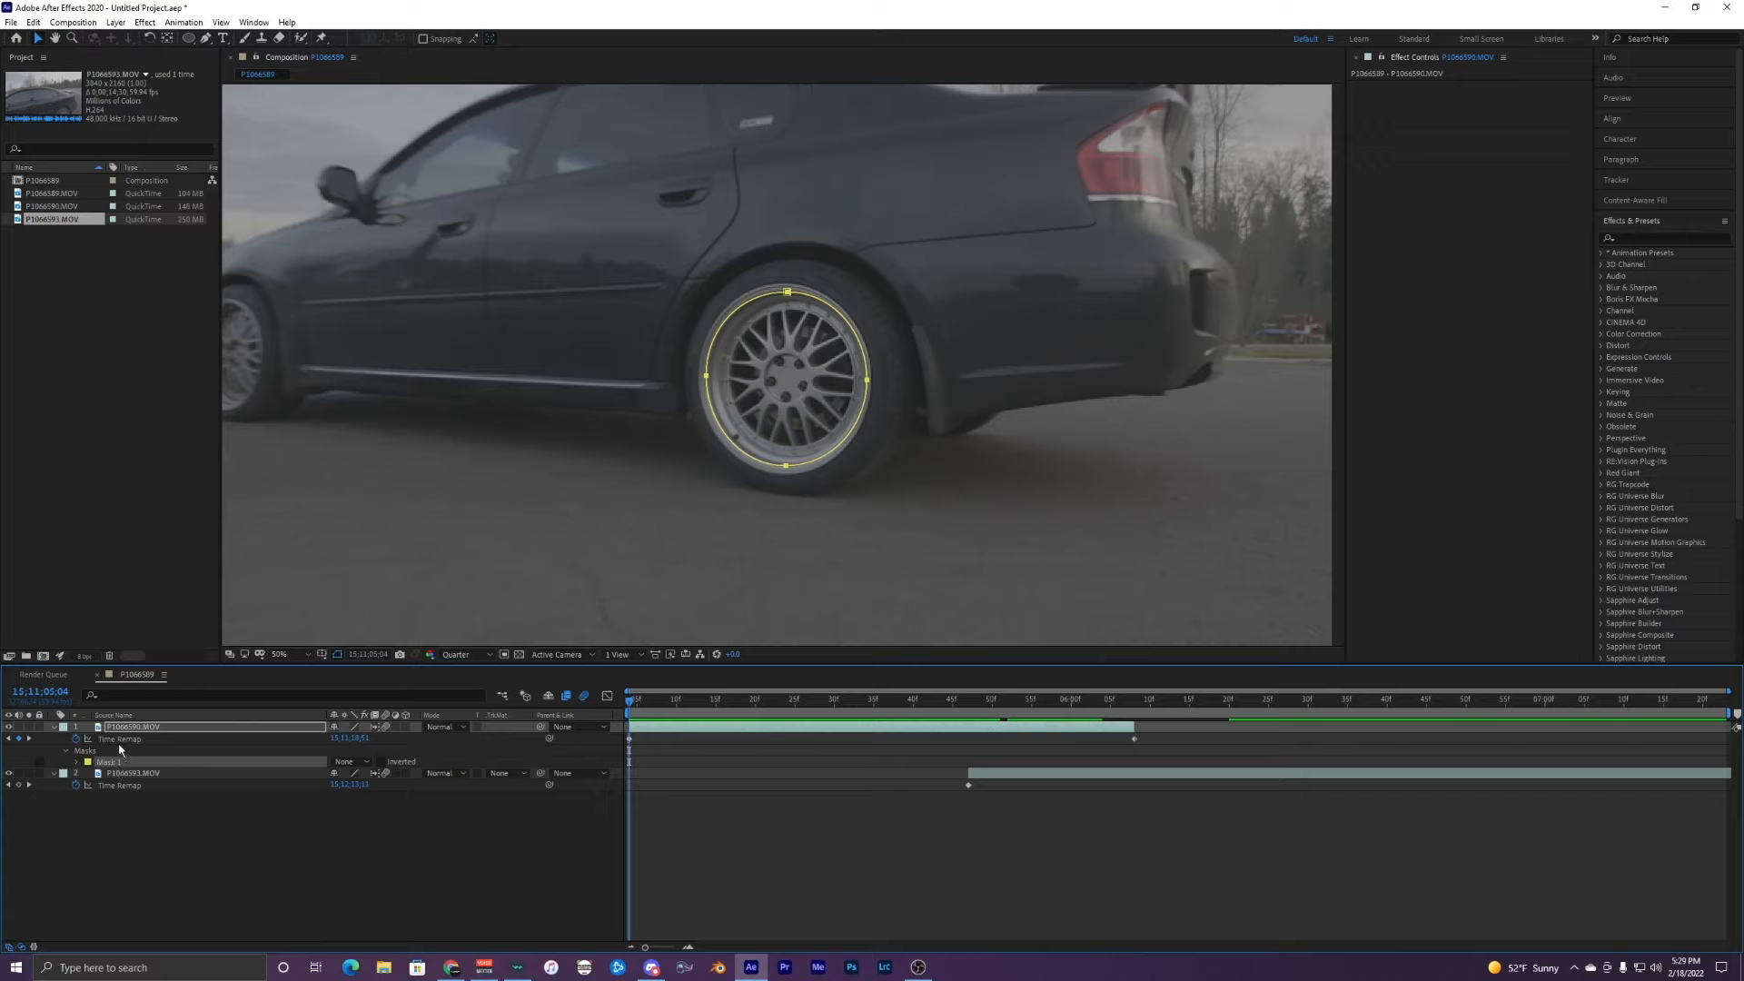
{"action": "left_click", "coordinate": [129, 727]}
{"action": "key", "text": "m"}
{"action": "key", "text": "m"}
{"action": "left_click", "coordinate": [126, 761]}
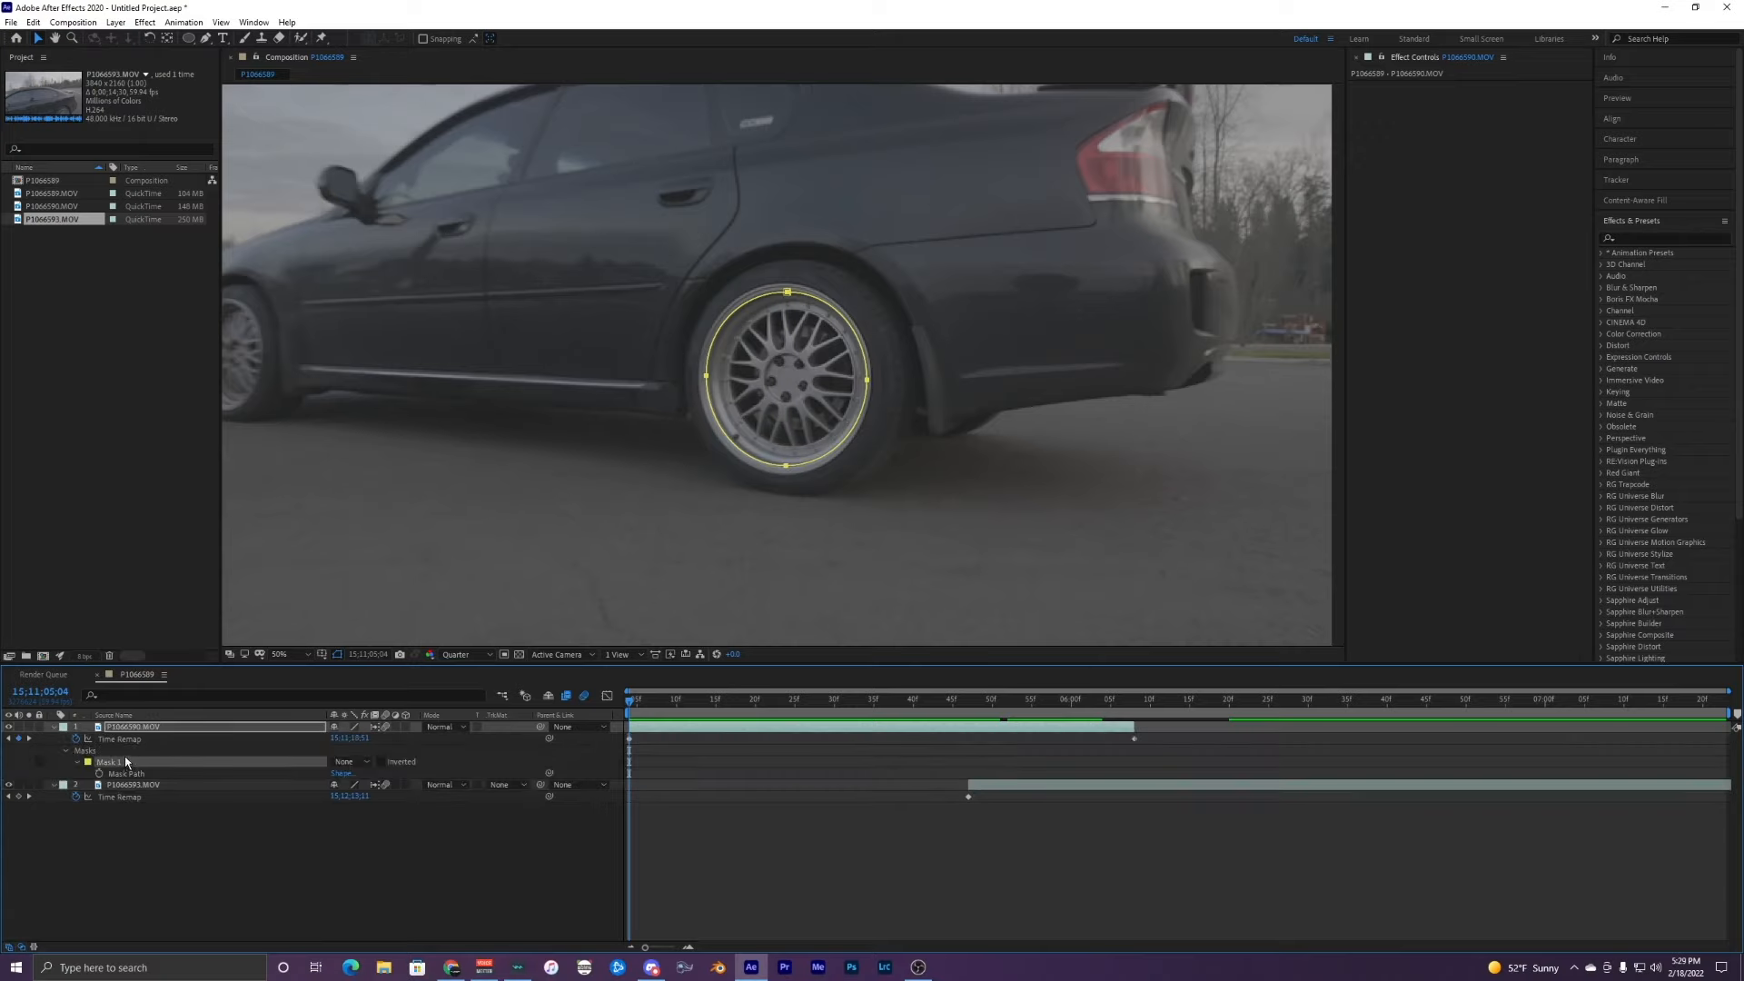
{"action": "right_click", "coordinate": [124, 770]}
{"action": "right_click", "coordinate": [124, 773]}
{"action": "left_click", "coordinate": [145, 769]}
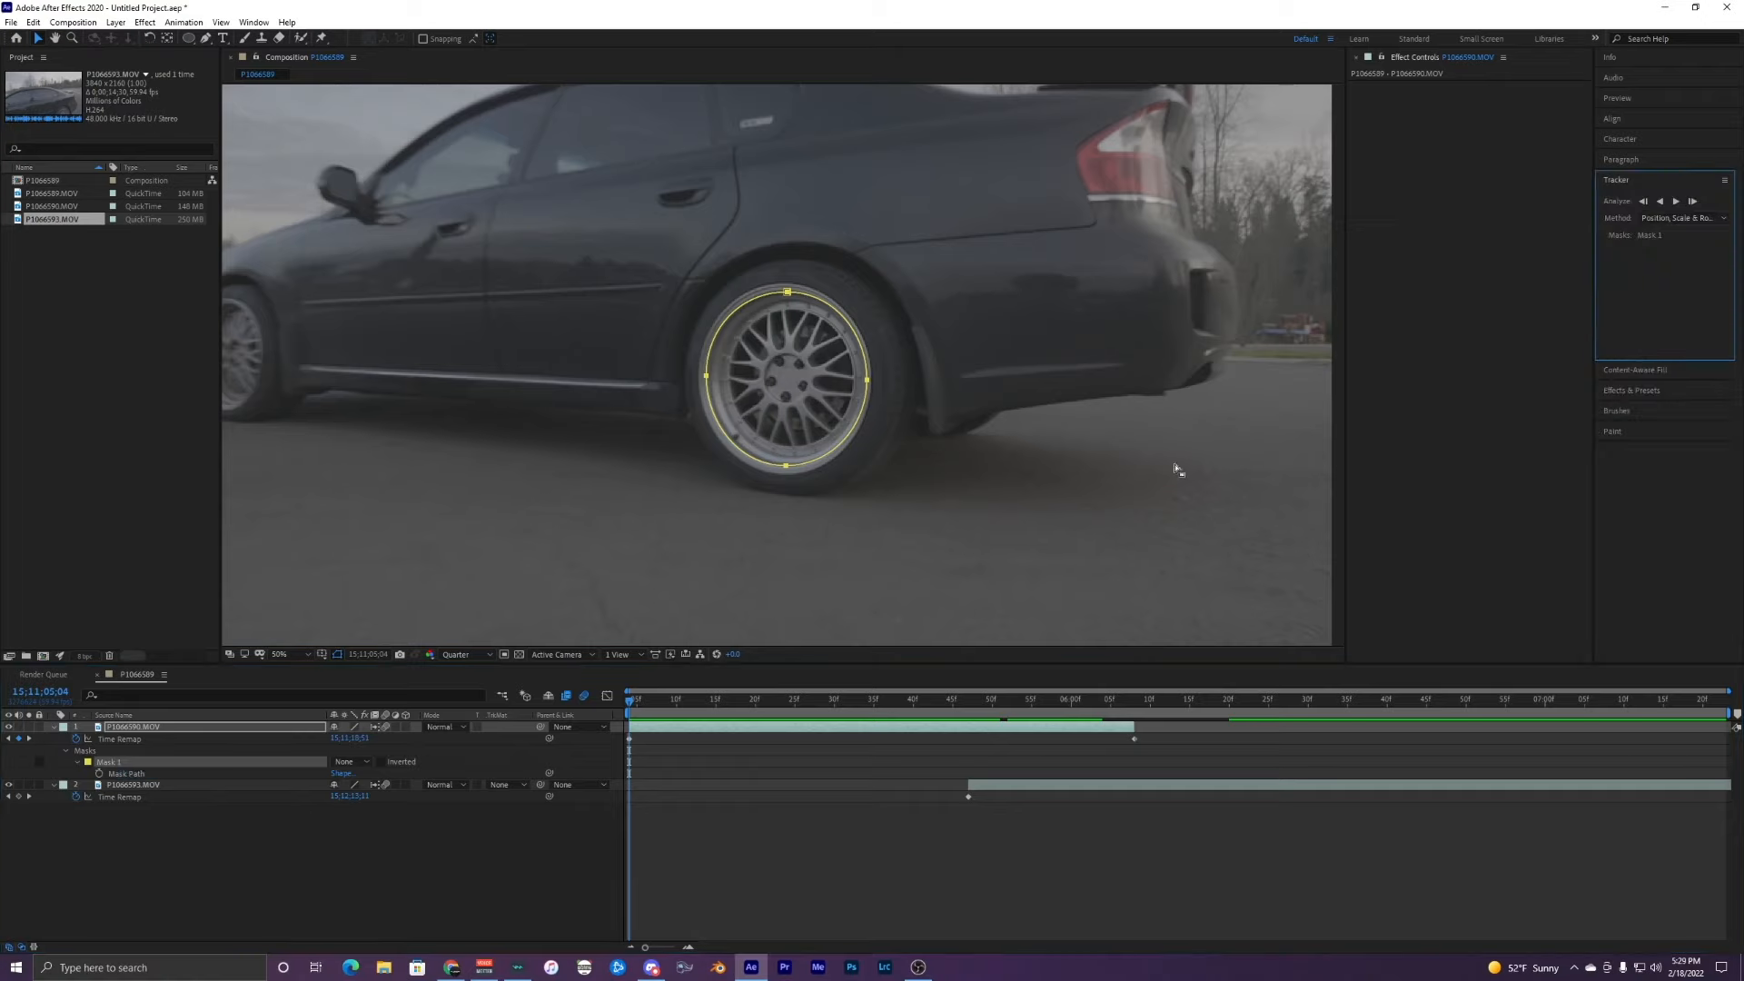
{"action": "left_click", "coordinate": [1675, 201]}
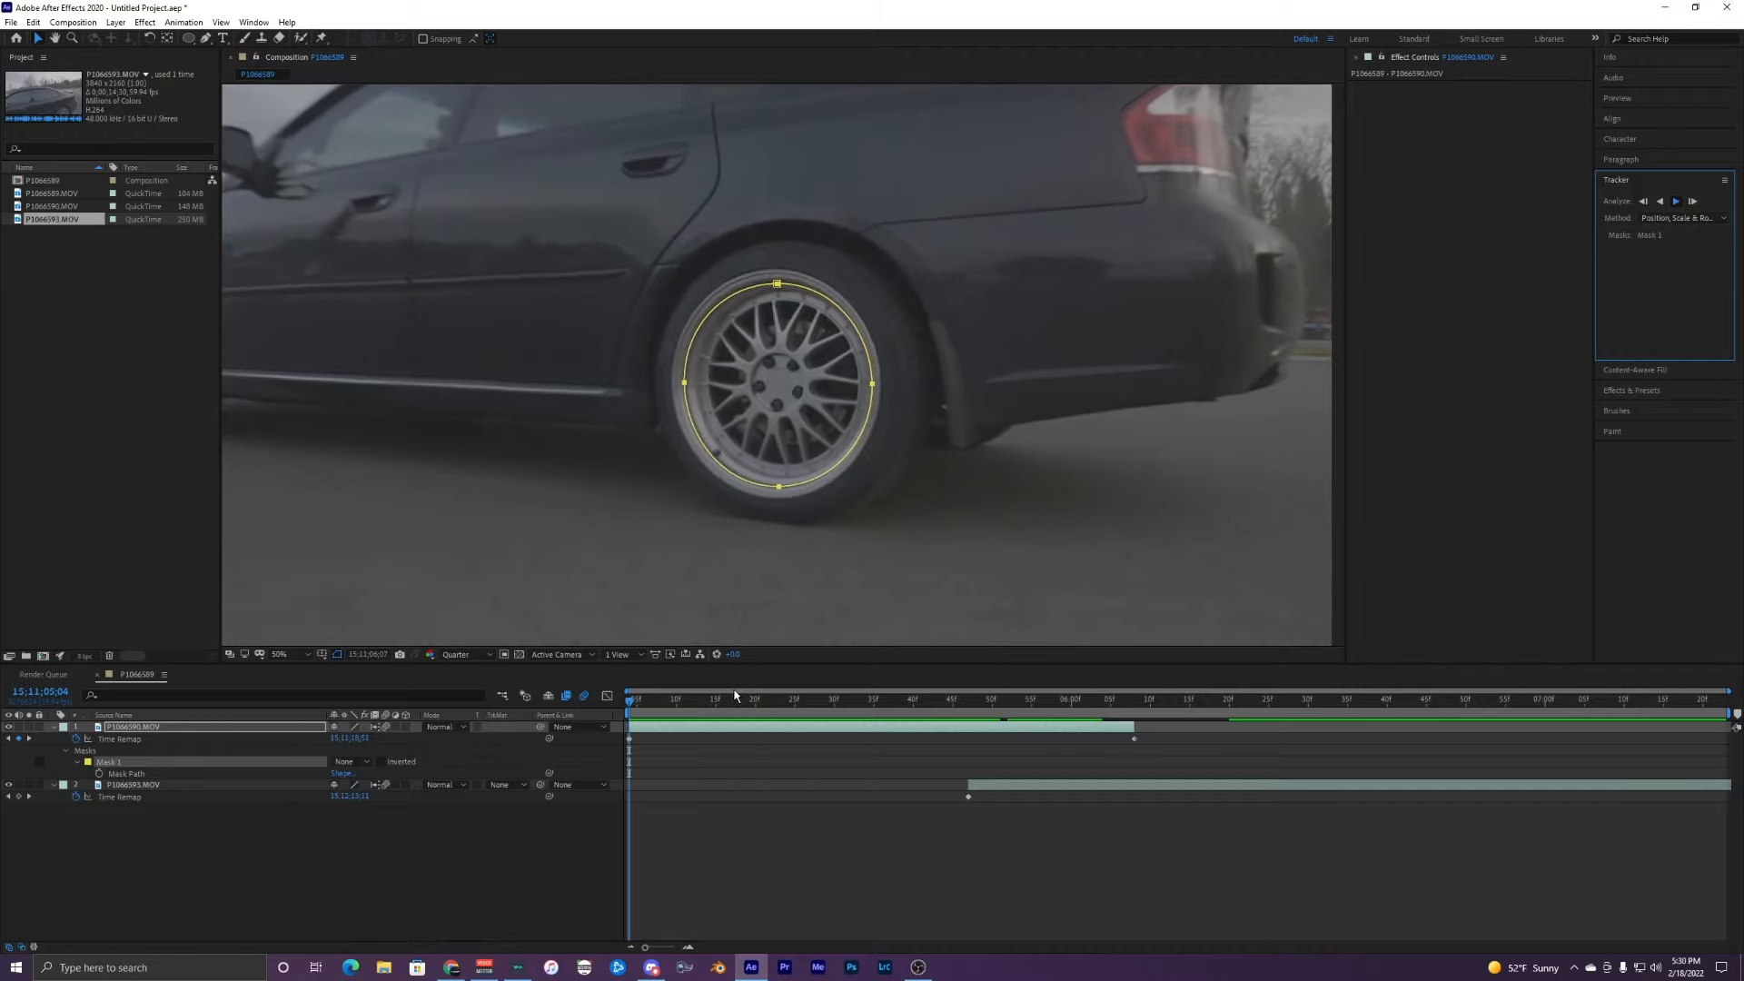
Step: Return to the start of the clip and set the tracked wheel mask's mode to Subtract
{"action": "left_click_drag", "start_coordinate": [723, 701], "coordinate": [614, 712]}
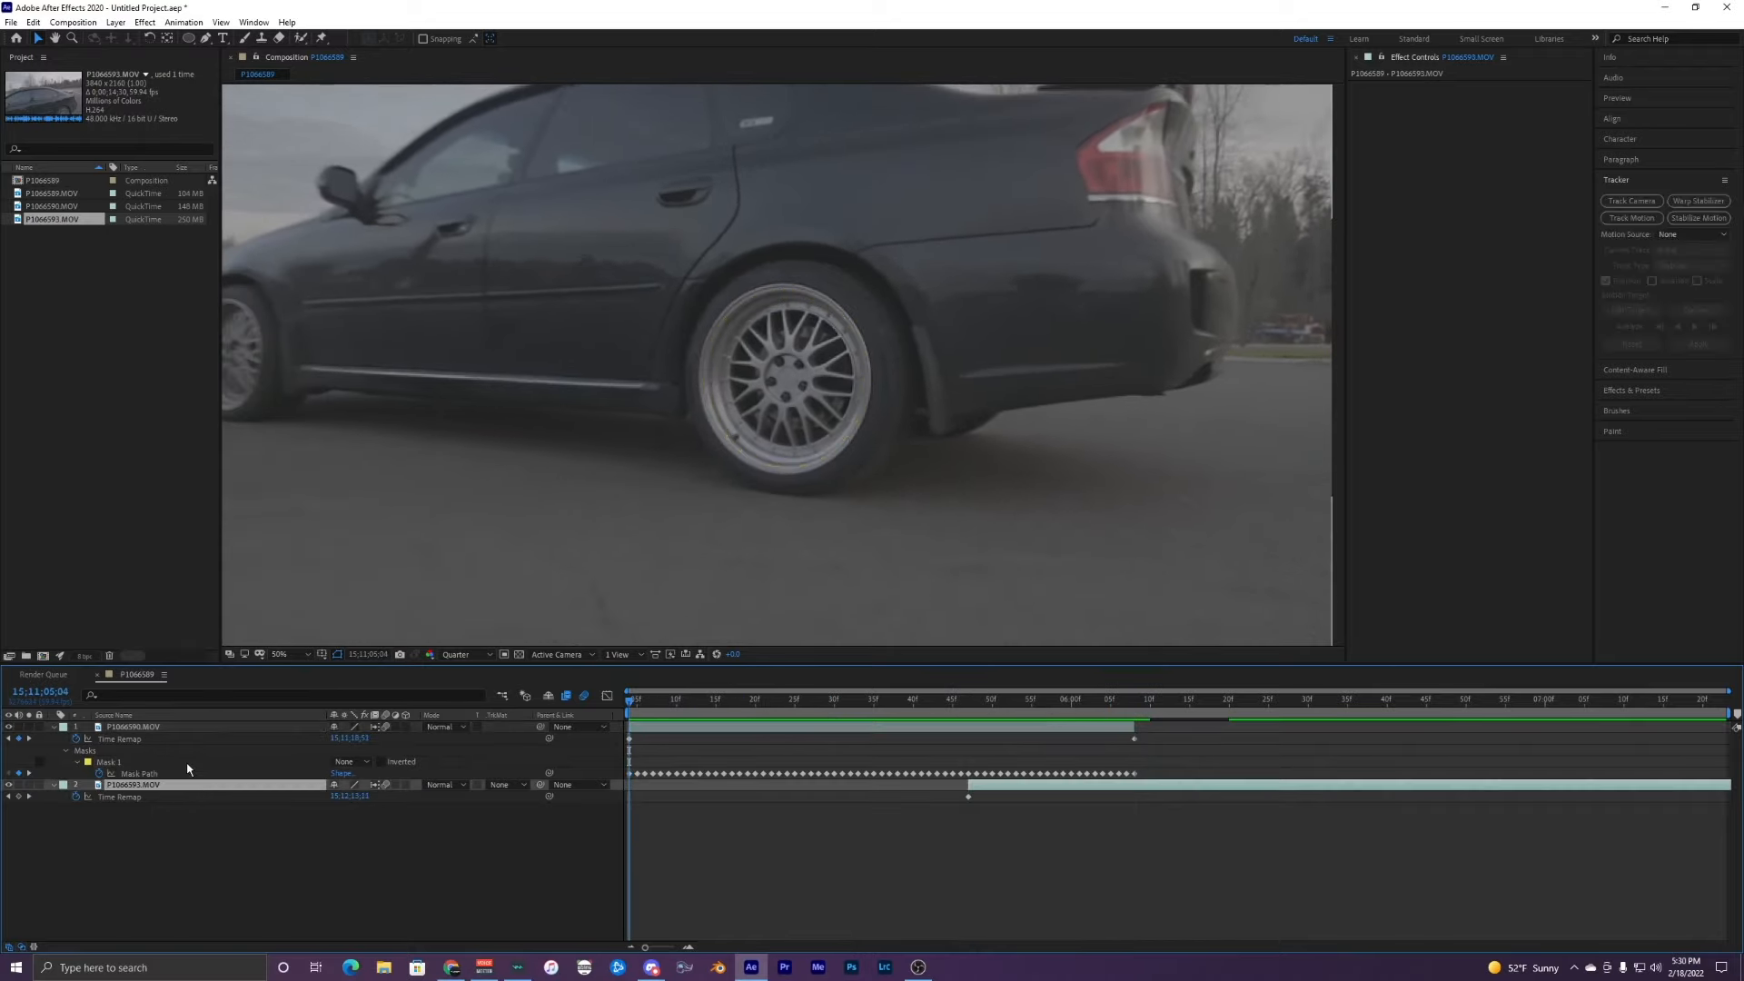
{"action": "left_click", "coordinate": [350, 761]}
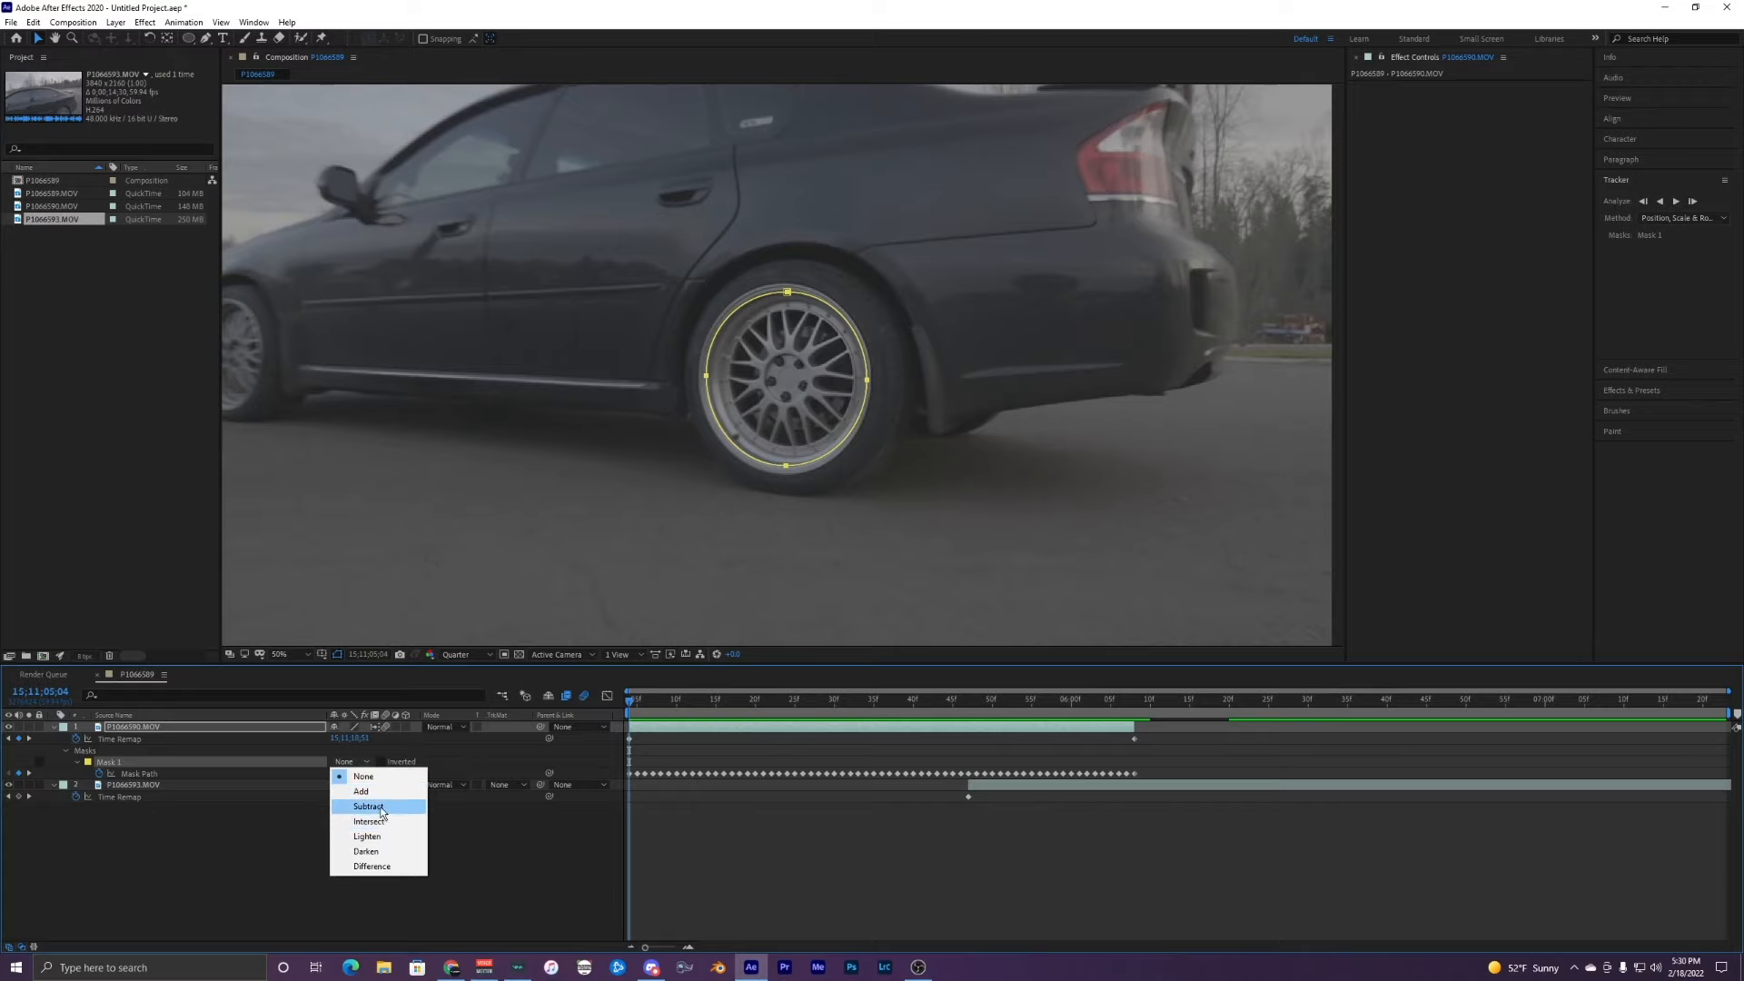
{"action": "left_click", "coordinate": [368, 805]}
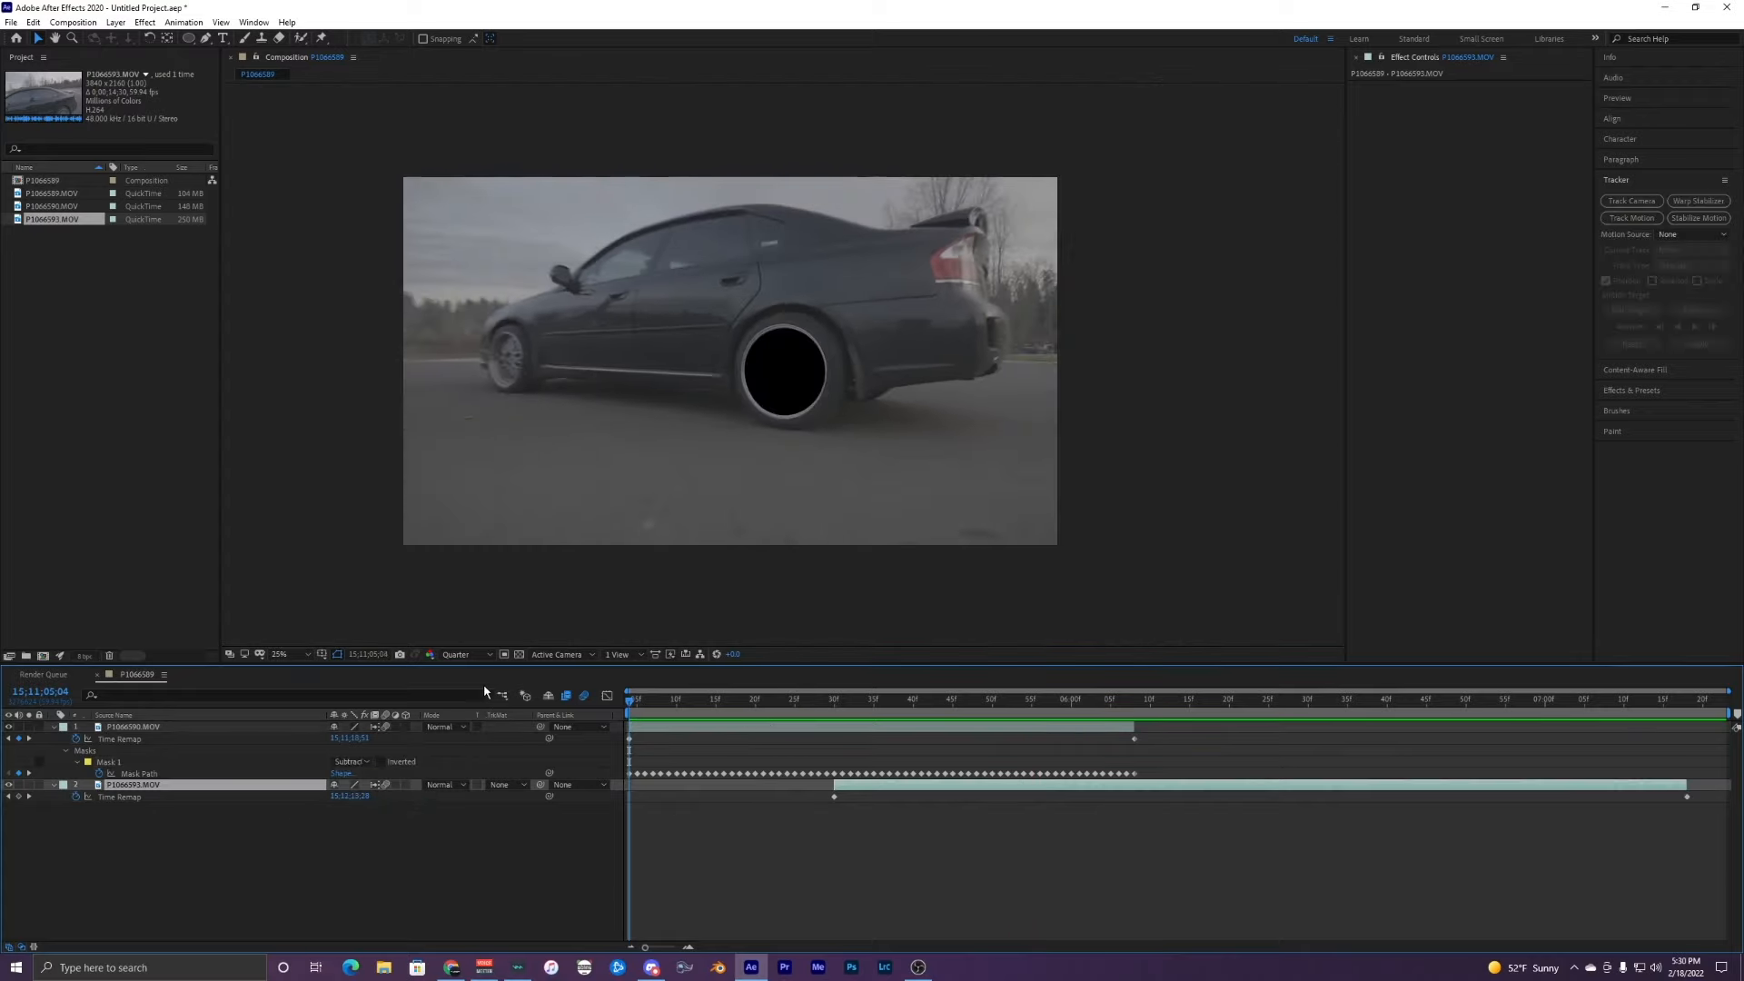
Step: Move the playhead to the start of the lower clip, at 15;11;05;30
{"action": "left_click", "coordinate": [835, 703]}
{"action": "left_click", "coordinate": [836, 727]}
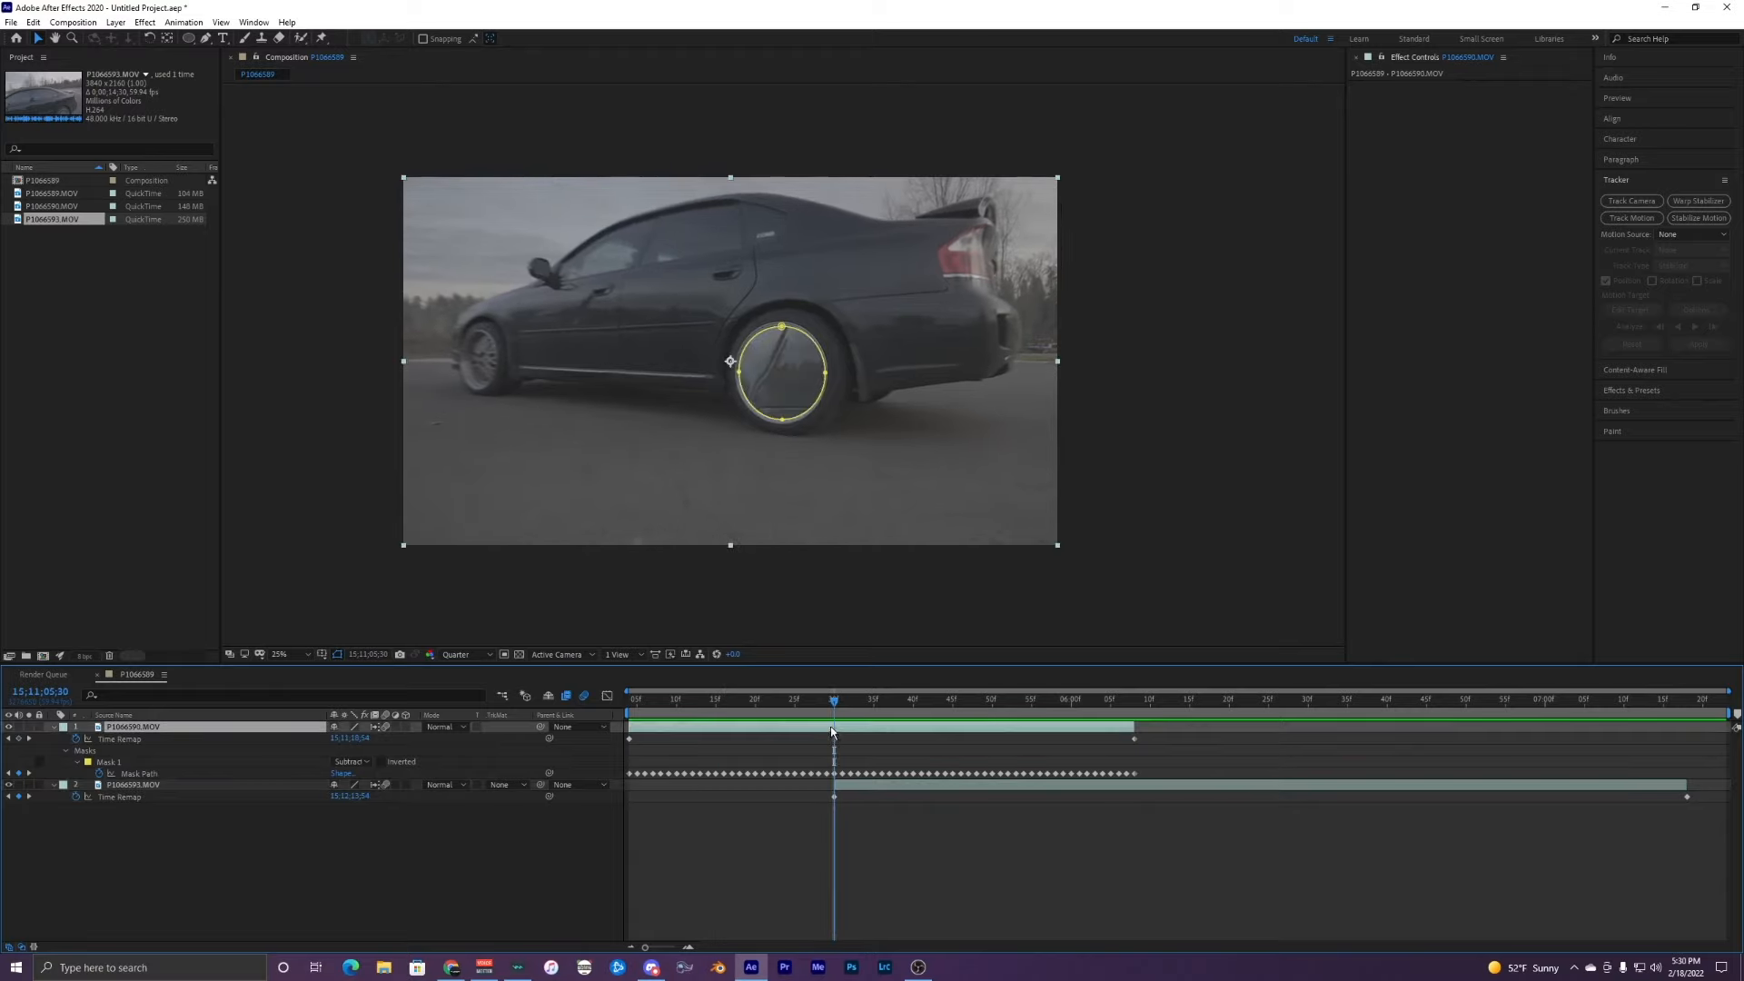
{"action": "mouse_move", "coordinate": [830, 726]}
{"action": "left_mouse_down"}
{"action": "mouse_move", "coordinate": [883, 722]}
{"action": "mouse_move", "coordinate": [834, 713]}
{"action": "left_mouse_up"}
{"action": "left_click", "coordinate": [838, 739]}
{"action": "left_click", "coordinate": [837, 727]}
{"action": "left_click", "coordinate": [838, 740]}
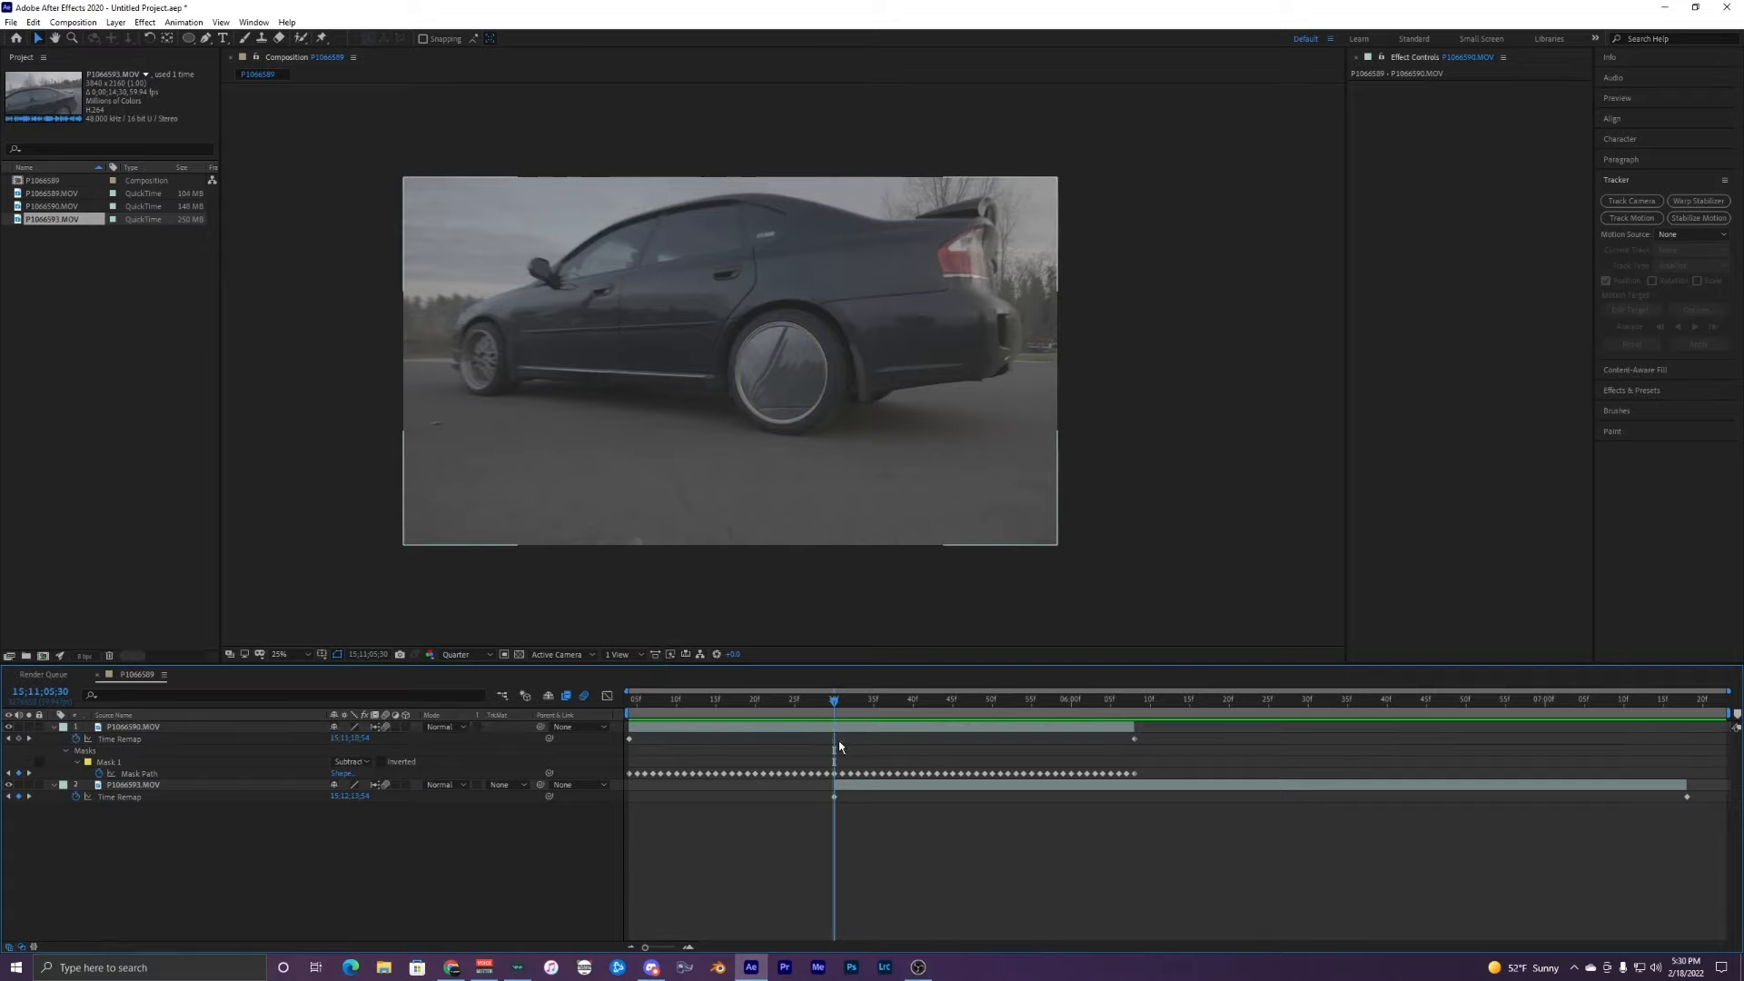
Step: Add a new two-node camera layer to the composition using the 15mm preset
{"action": "left_click", "coordinate": [838, 728]}
{"action": "right_click", "coordinate": [825, 837]}
{"action": "mouse_move", "coordinate": [877, 687]}
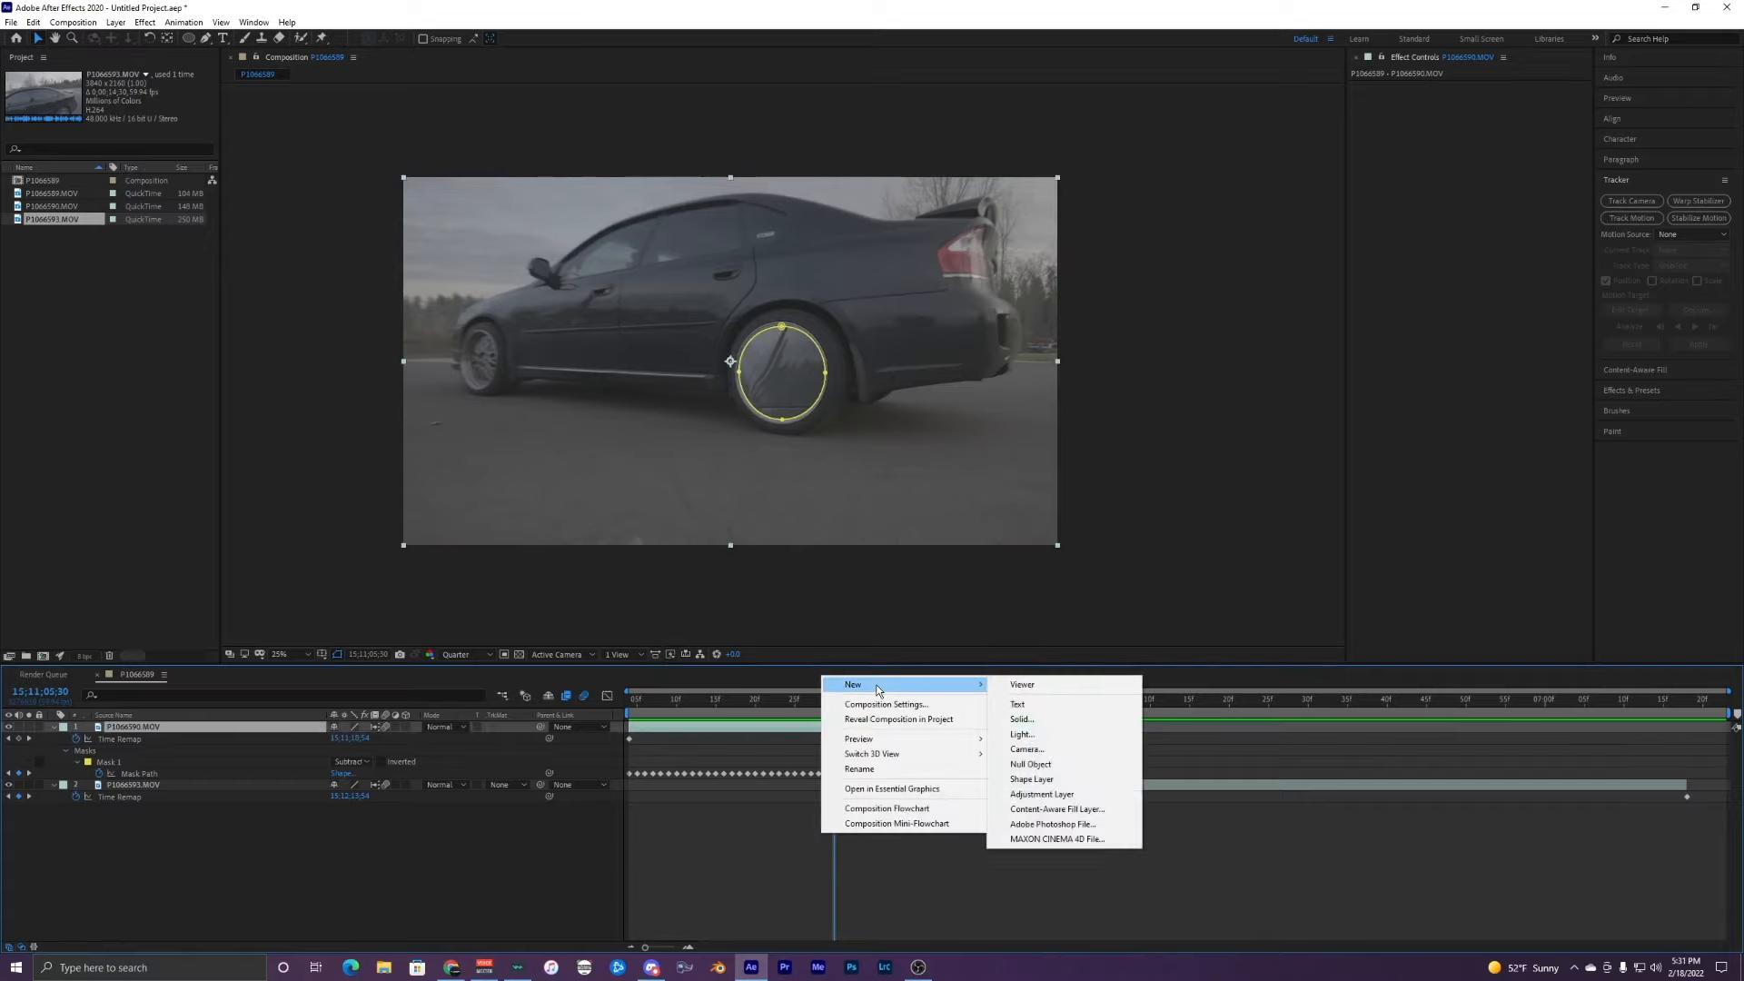
{"action": "left_click", "coordinate": [1035, 749]}
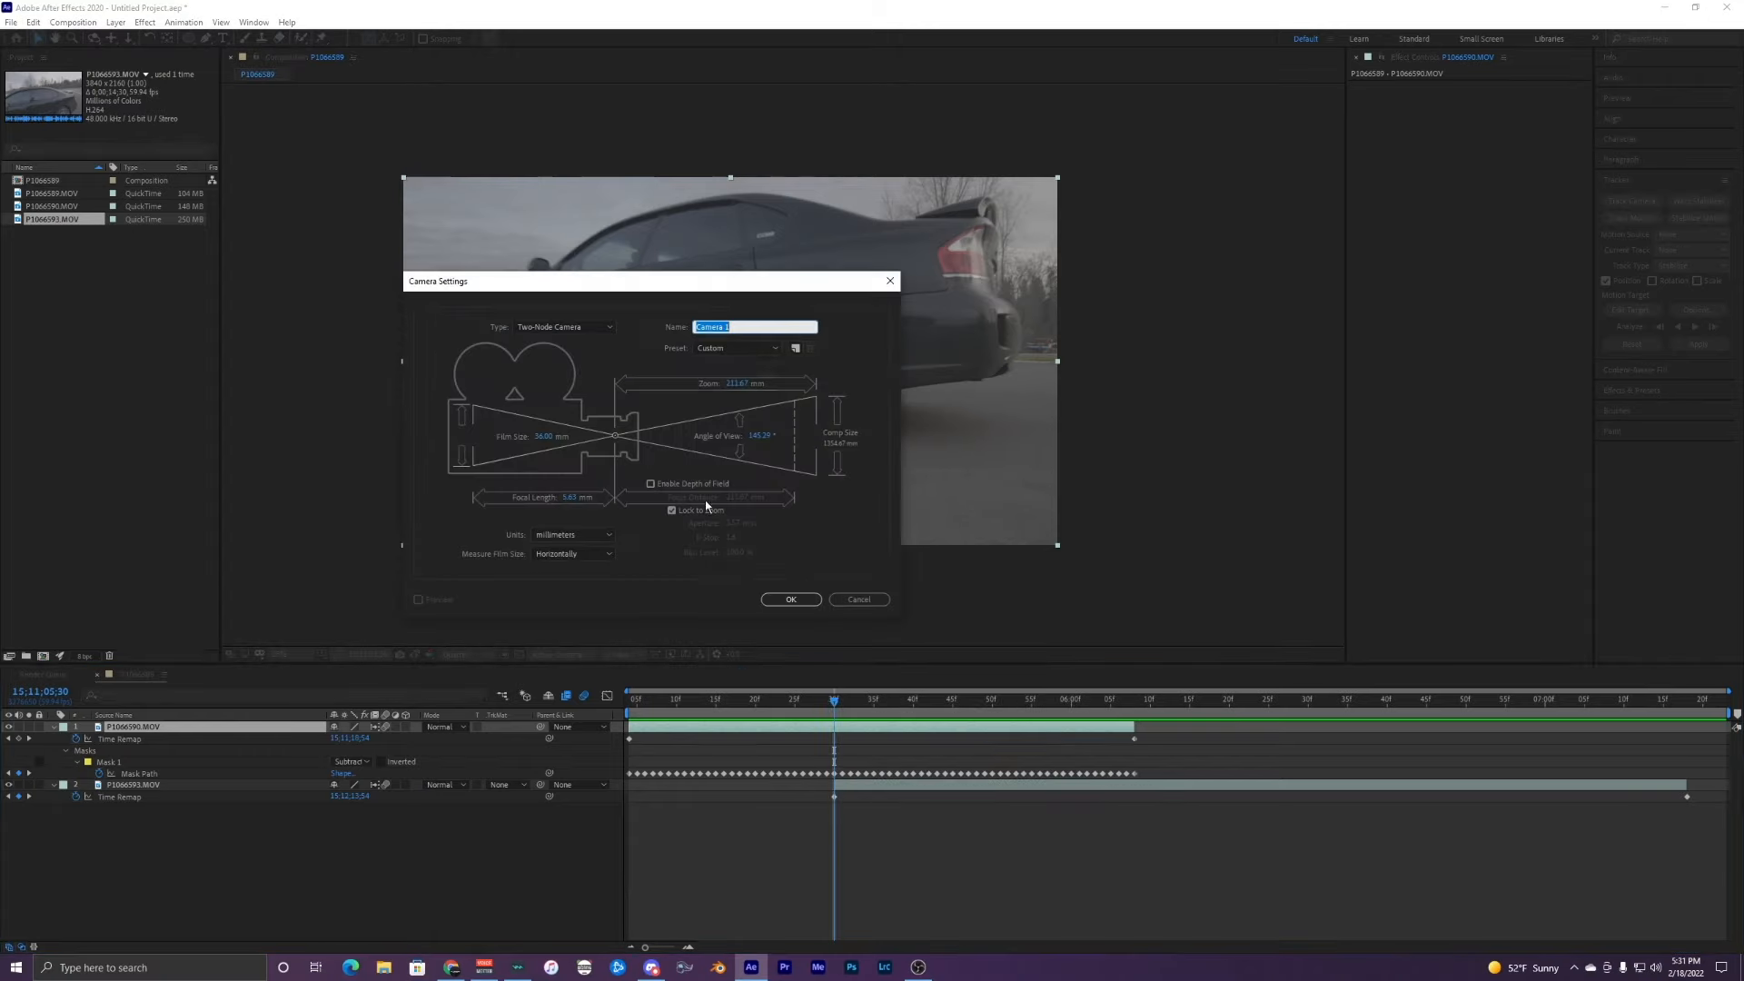
{"action": "left_click", "coordinate": [752, 349]}
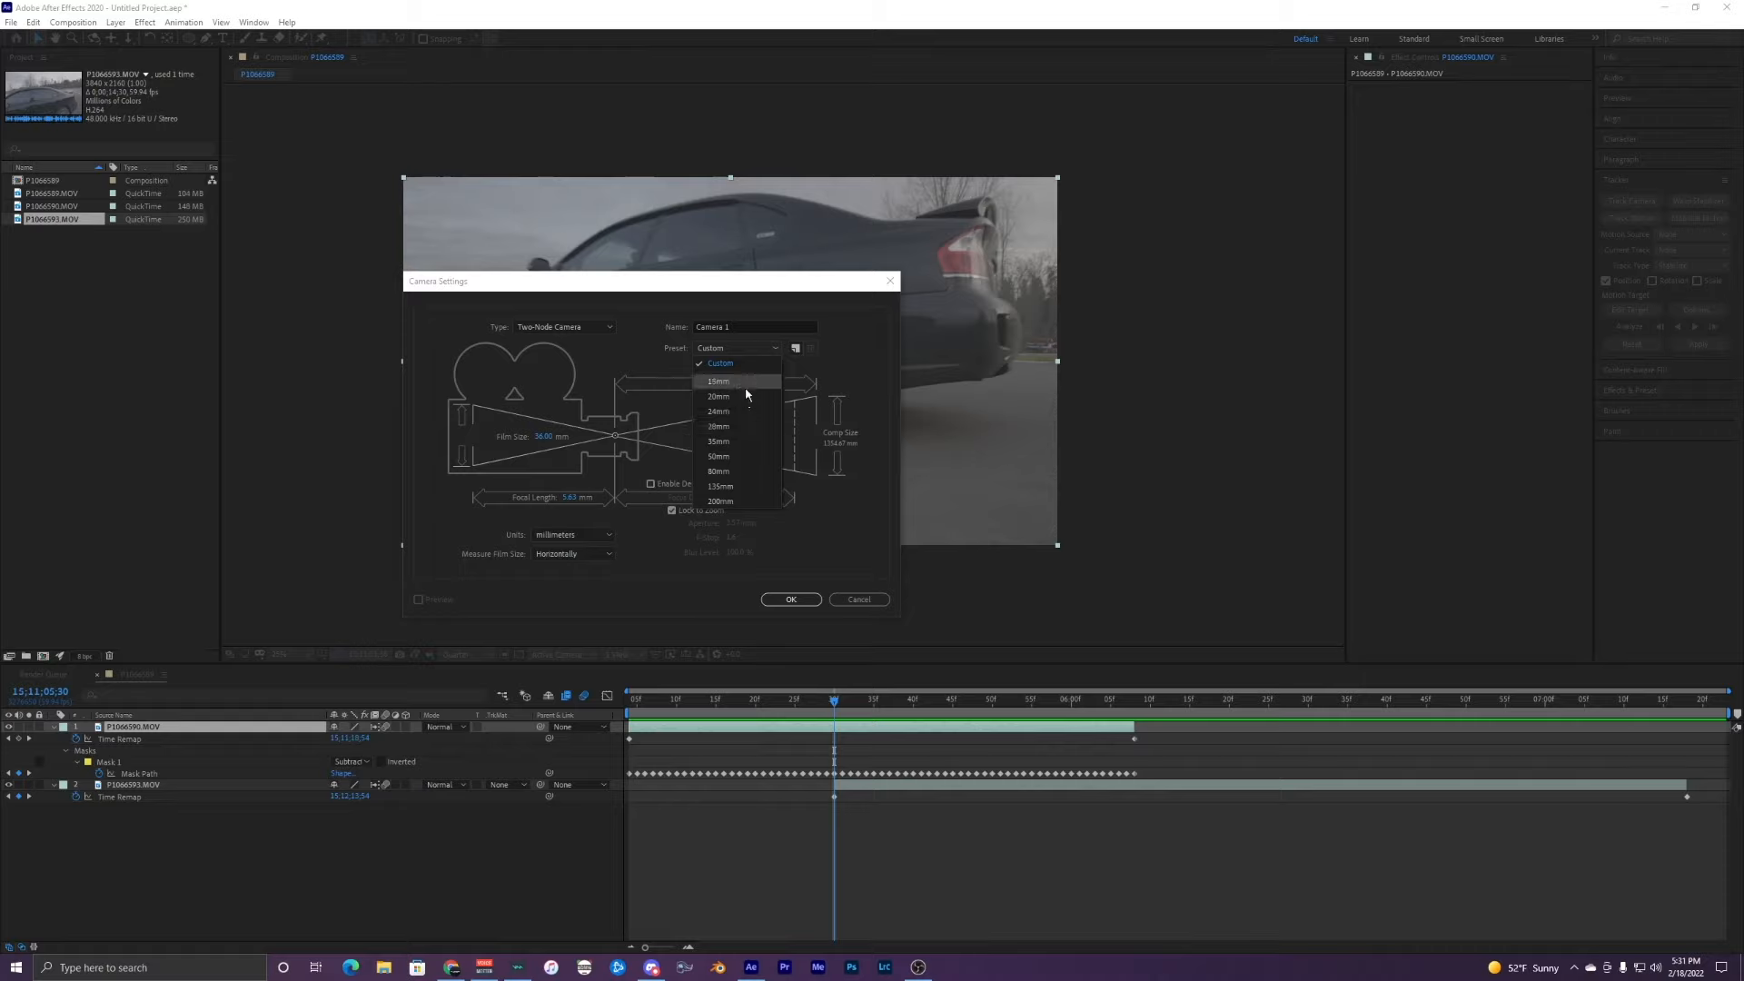
{"action": "left_click", "coordinate": [747, 381]}
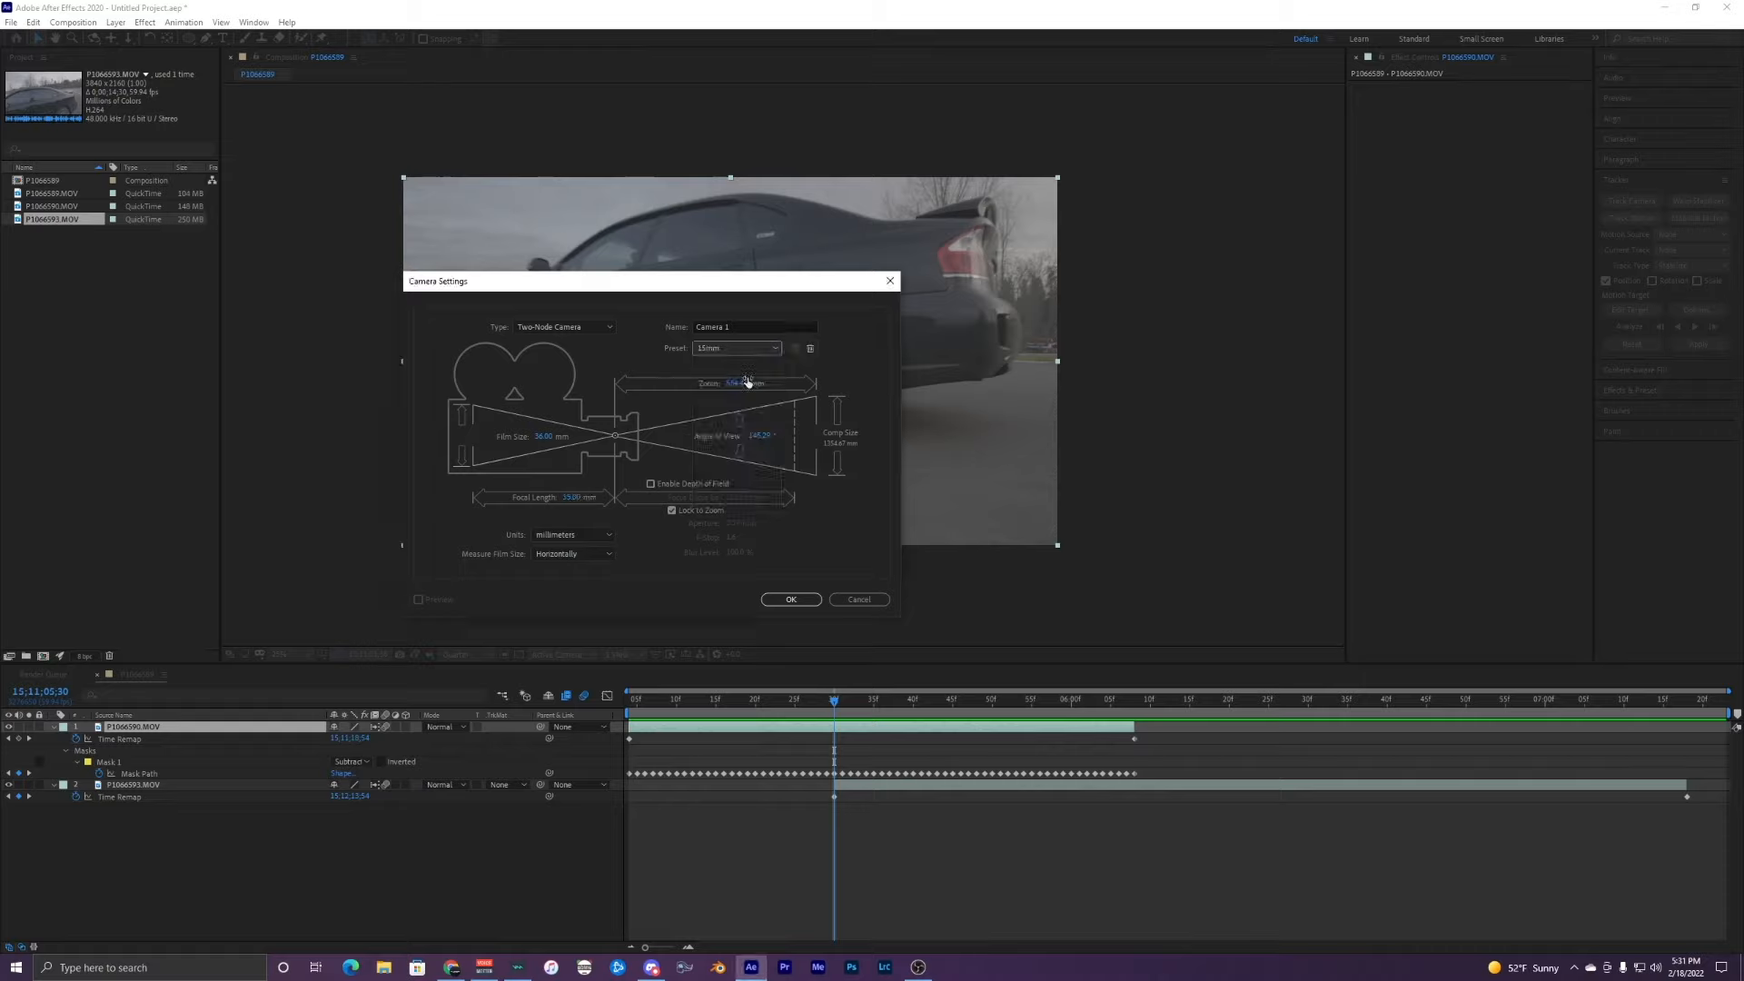
{"action": "left_click", "coordinate": [786, 599]}
{"action": "left_click", "coordinate": [942, 546]}
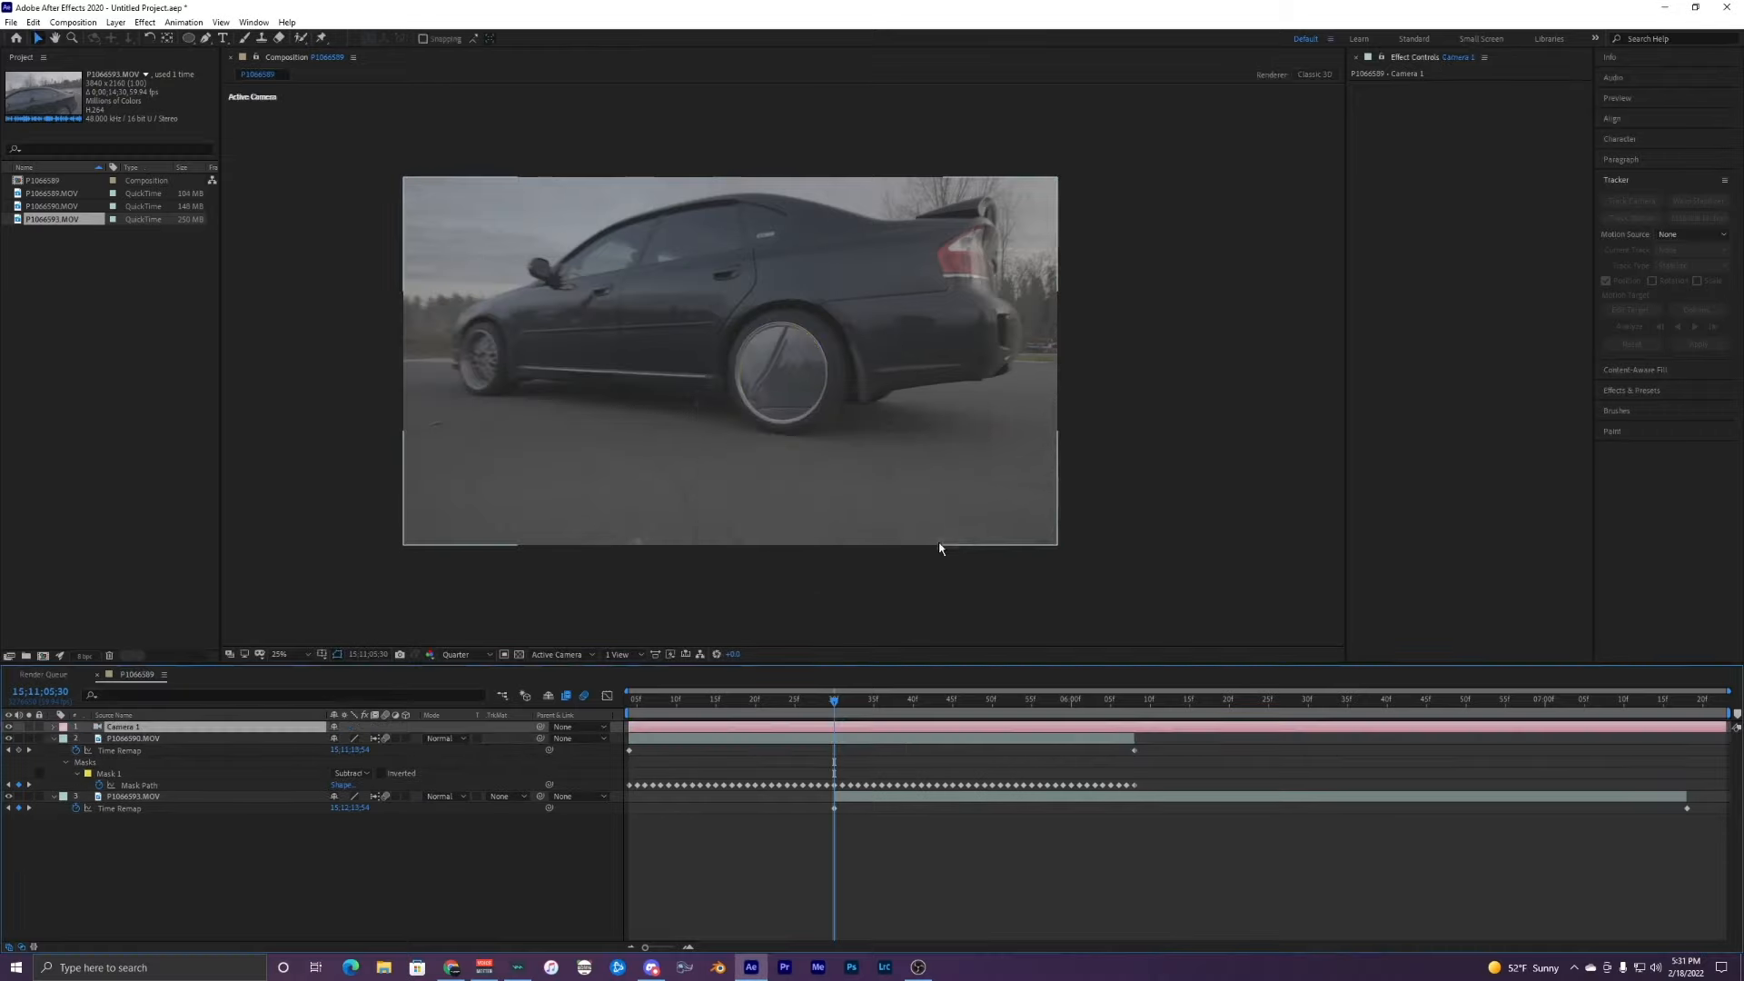
Step: Try shifting the camera's X position while the clips are still 2D, and undo the change
{"action": "left_click", "coordinate": [132, 750]}
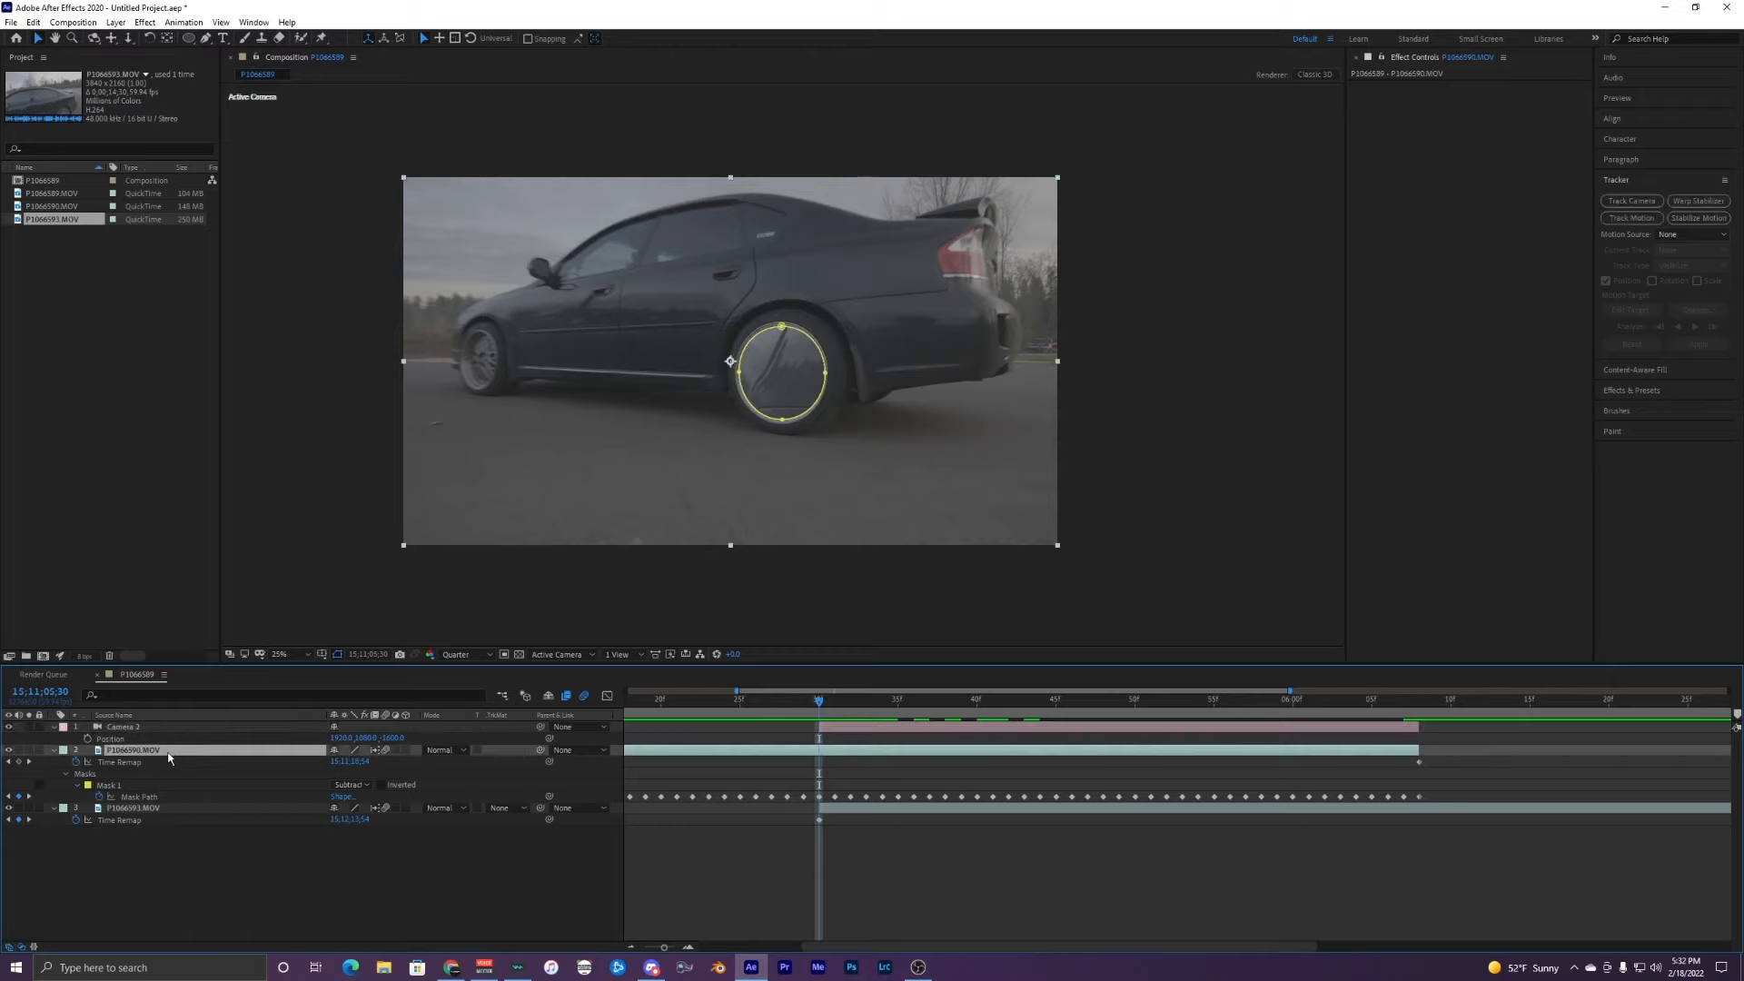
{"action": "left_click", "coordinate": [232, 807]}
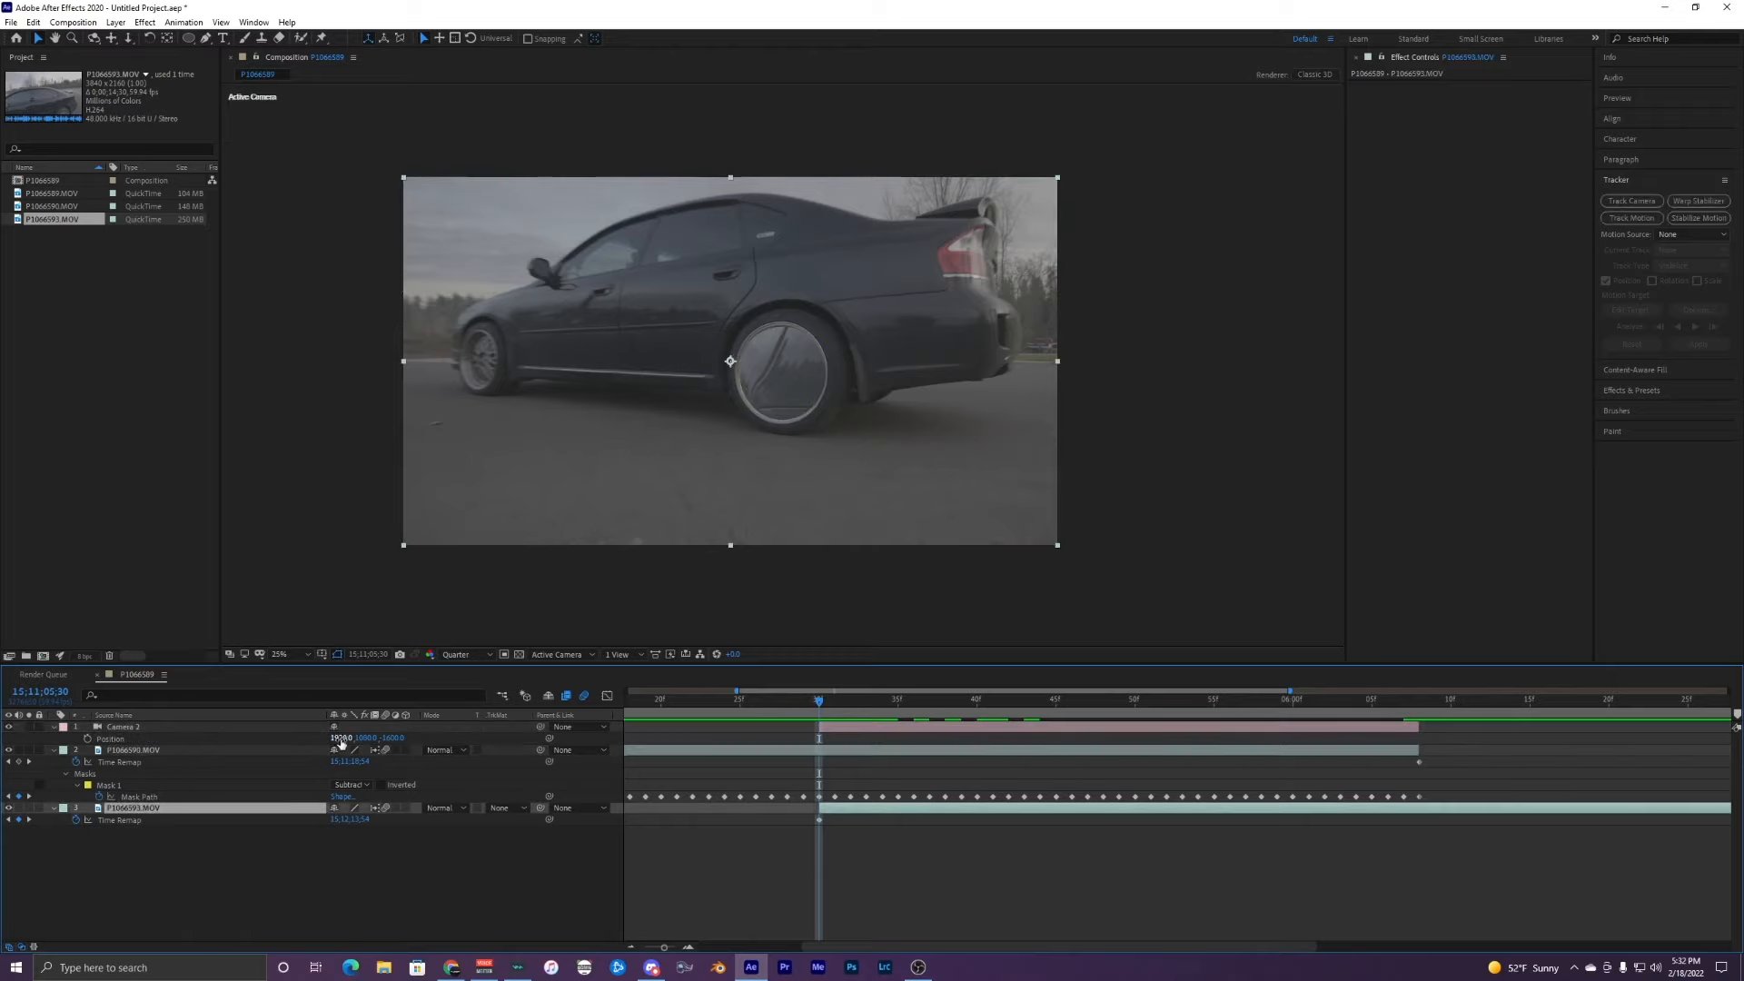
{"action": "left_click", "coordinate": [323, 739]}
{"action": "left_click_drag", "start_coordinate": [327, 748], "coordinate": [382, 752]}
{"action": "key", "text": "ctrl+z"}
{"action": "left_click", "coordinate": [245, 763]}
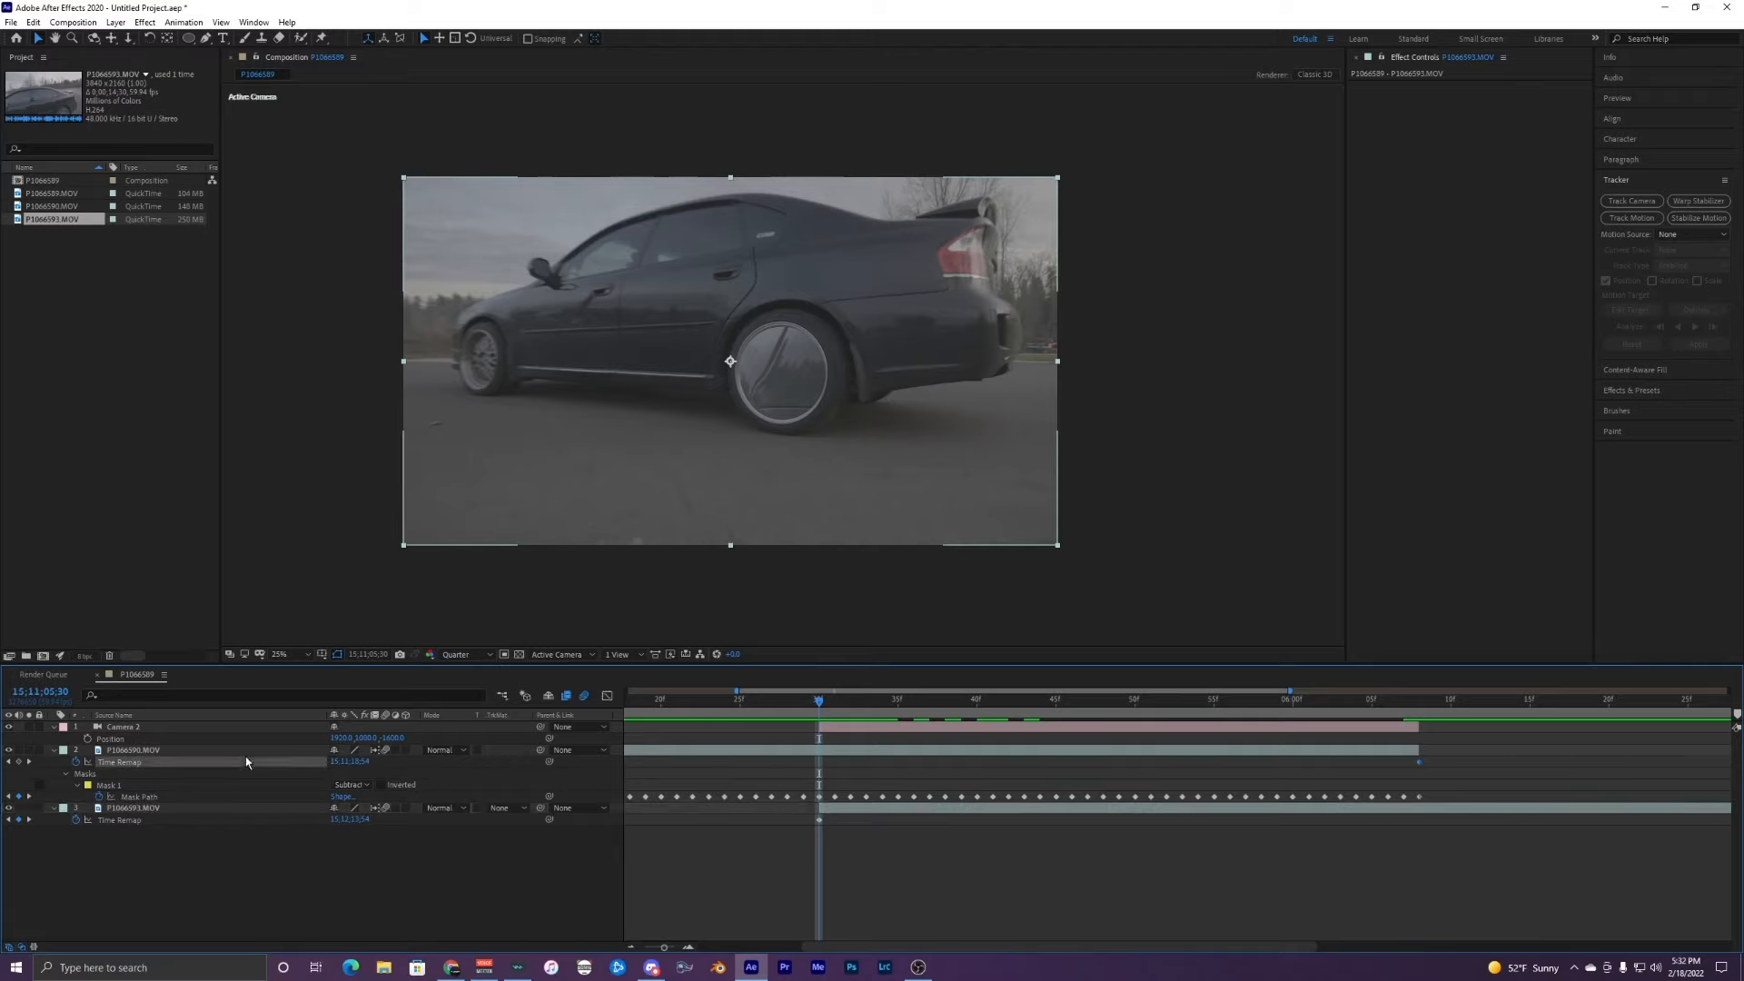
Step: Make the masked upper clip a 3D layer
{"action": "left_click", "coordinate": [218, 806]}
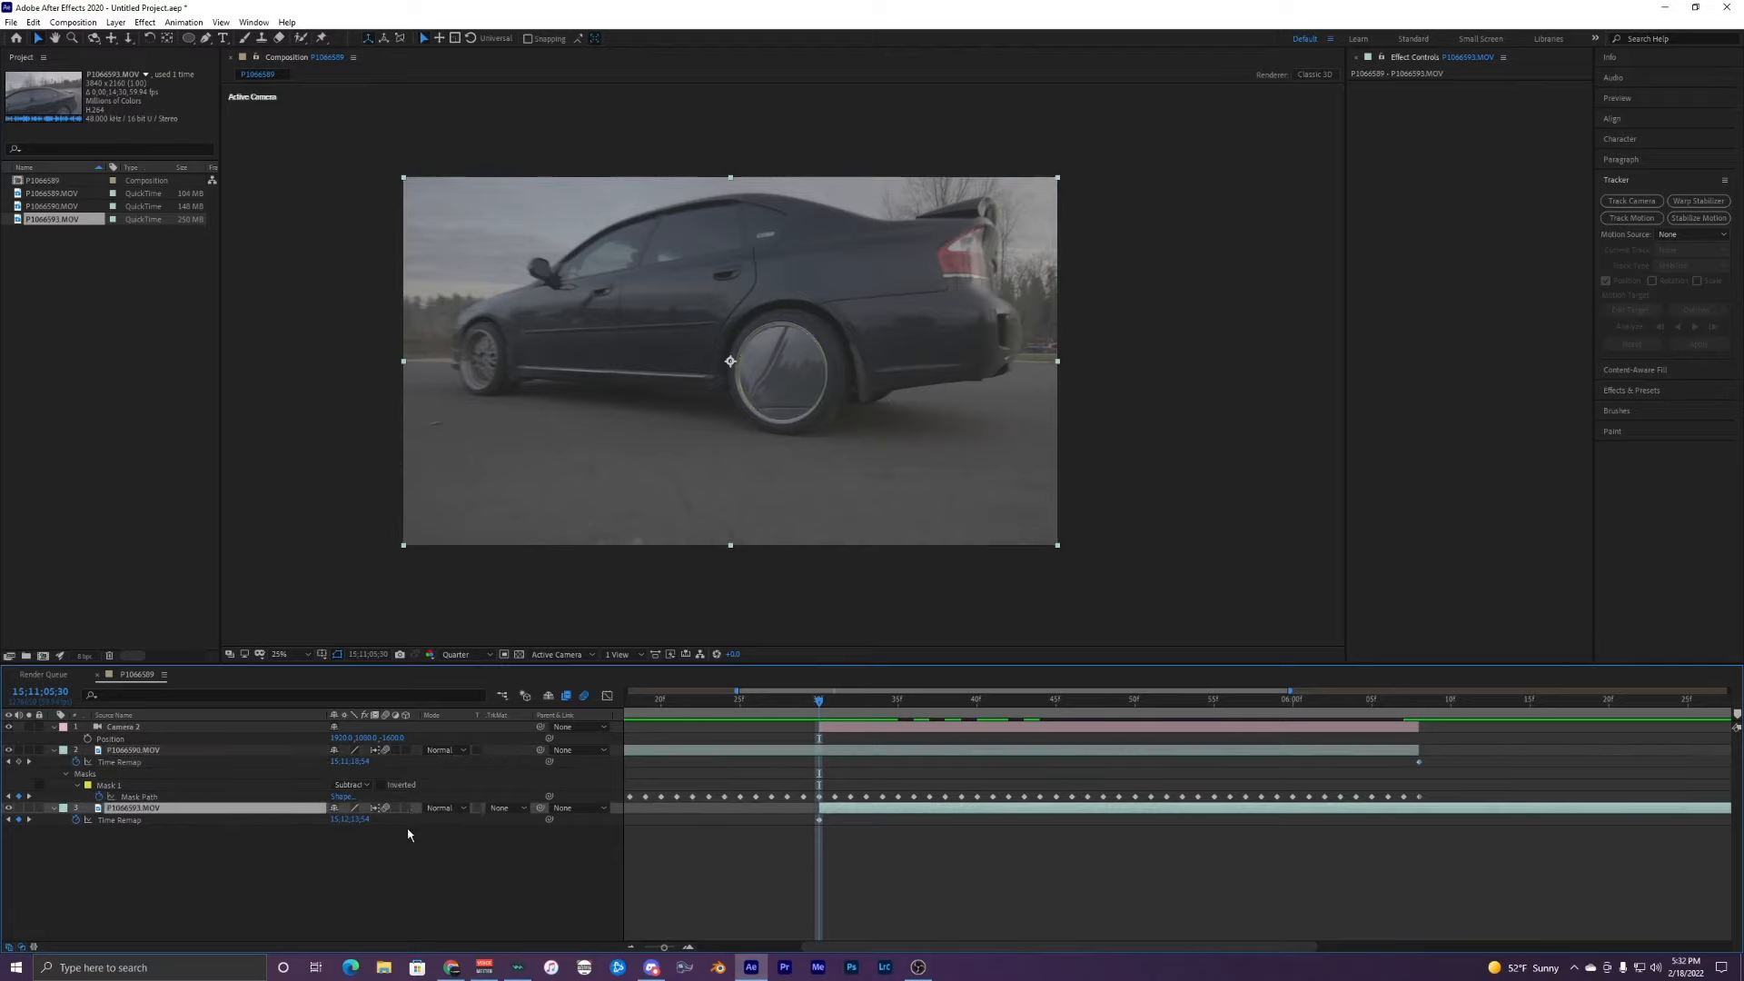
{"action": "left_click", "coordinate": [221, 758]}
{"action": "left_click", "coordinate": [405, 750]}
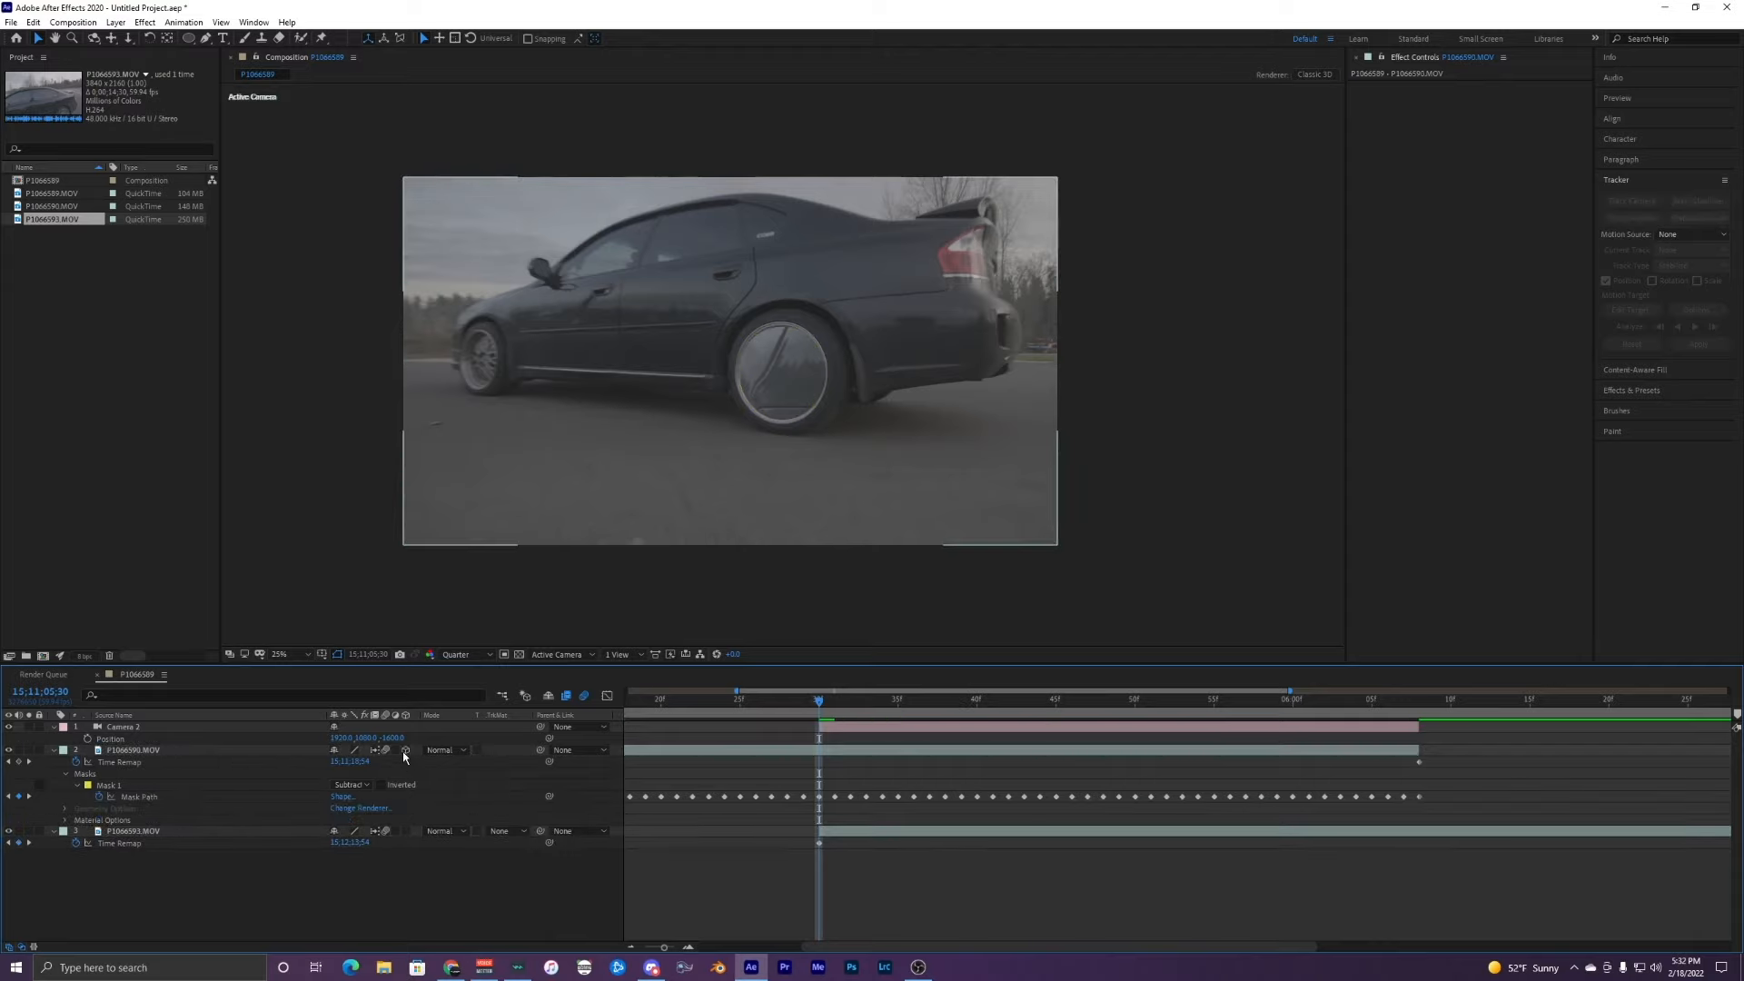
Step: Test how changing the camera's X position moves the 3D wheel clip, and undo the test
{"action": "left_click", "coordinate": [330, 739]}
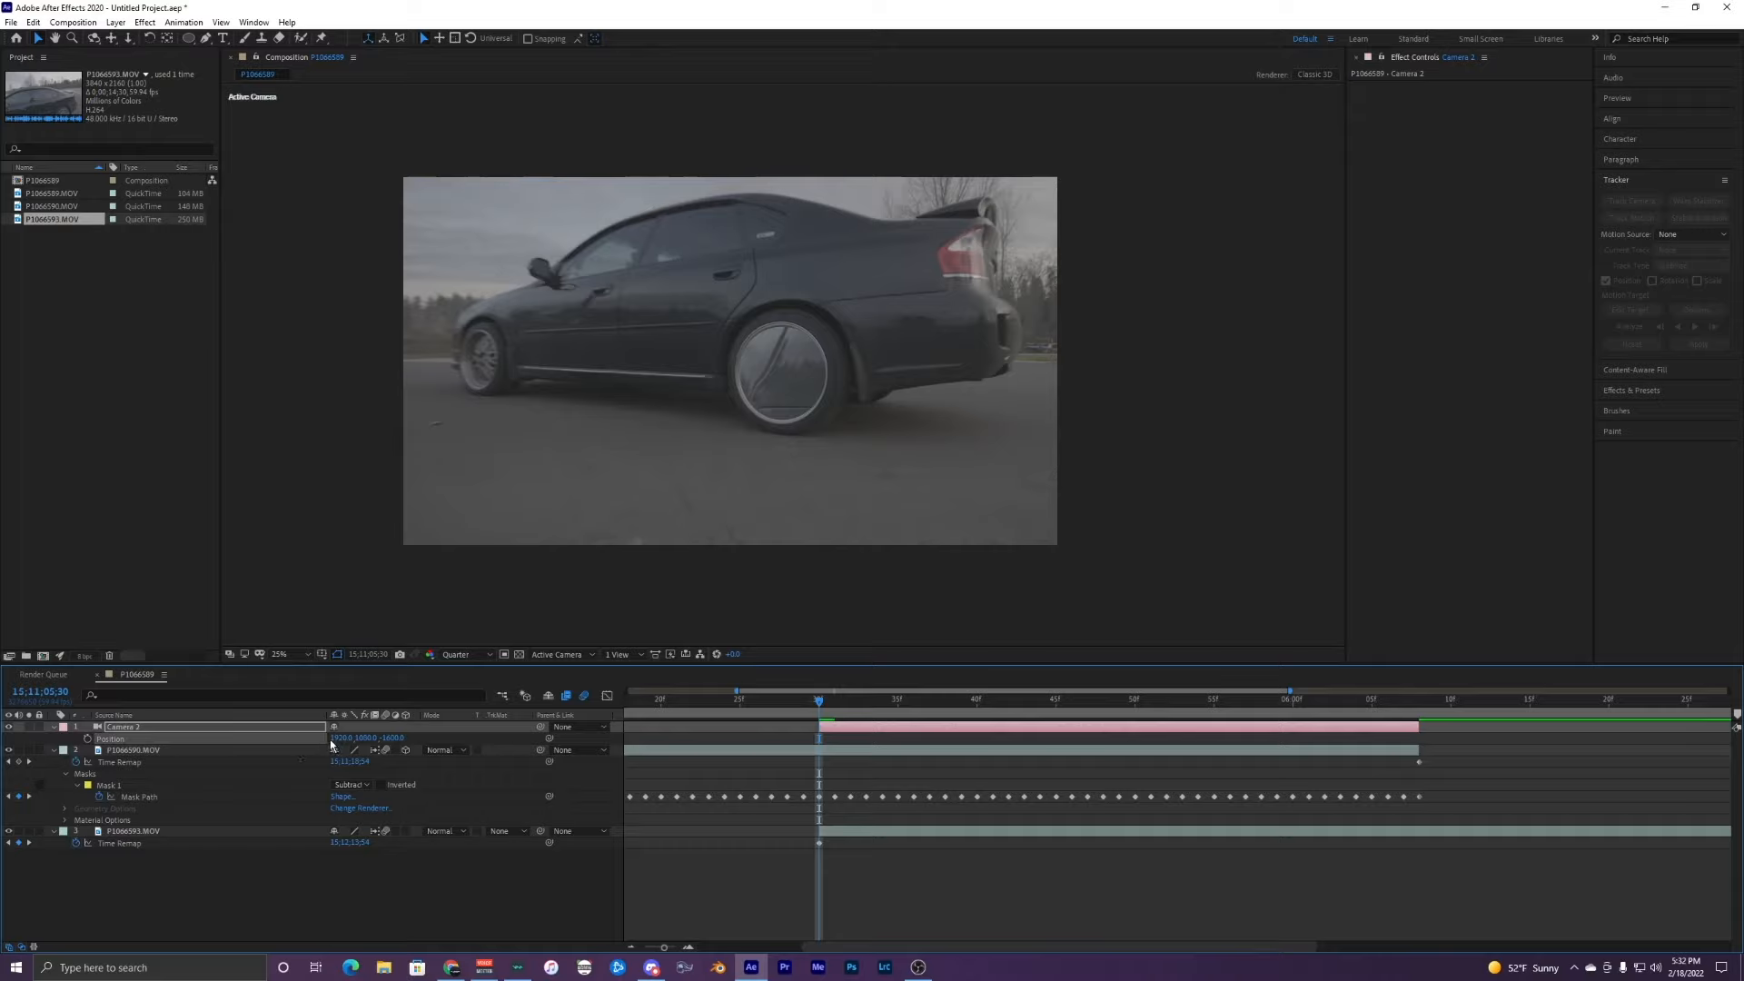
{"action": "left_click_drag", "start_coordinate": [332, 739], "coordinate": [171, 752]}
{"action": "key", "text": "ctrl+z"}
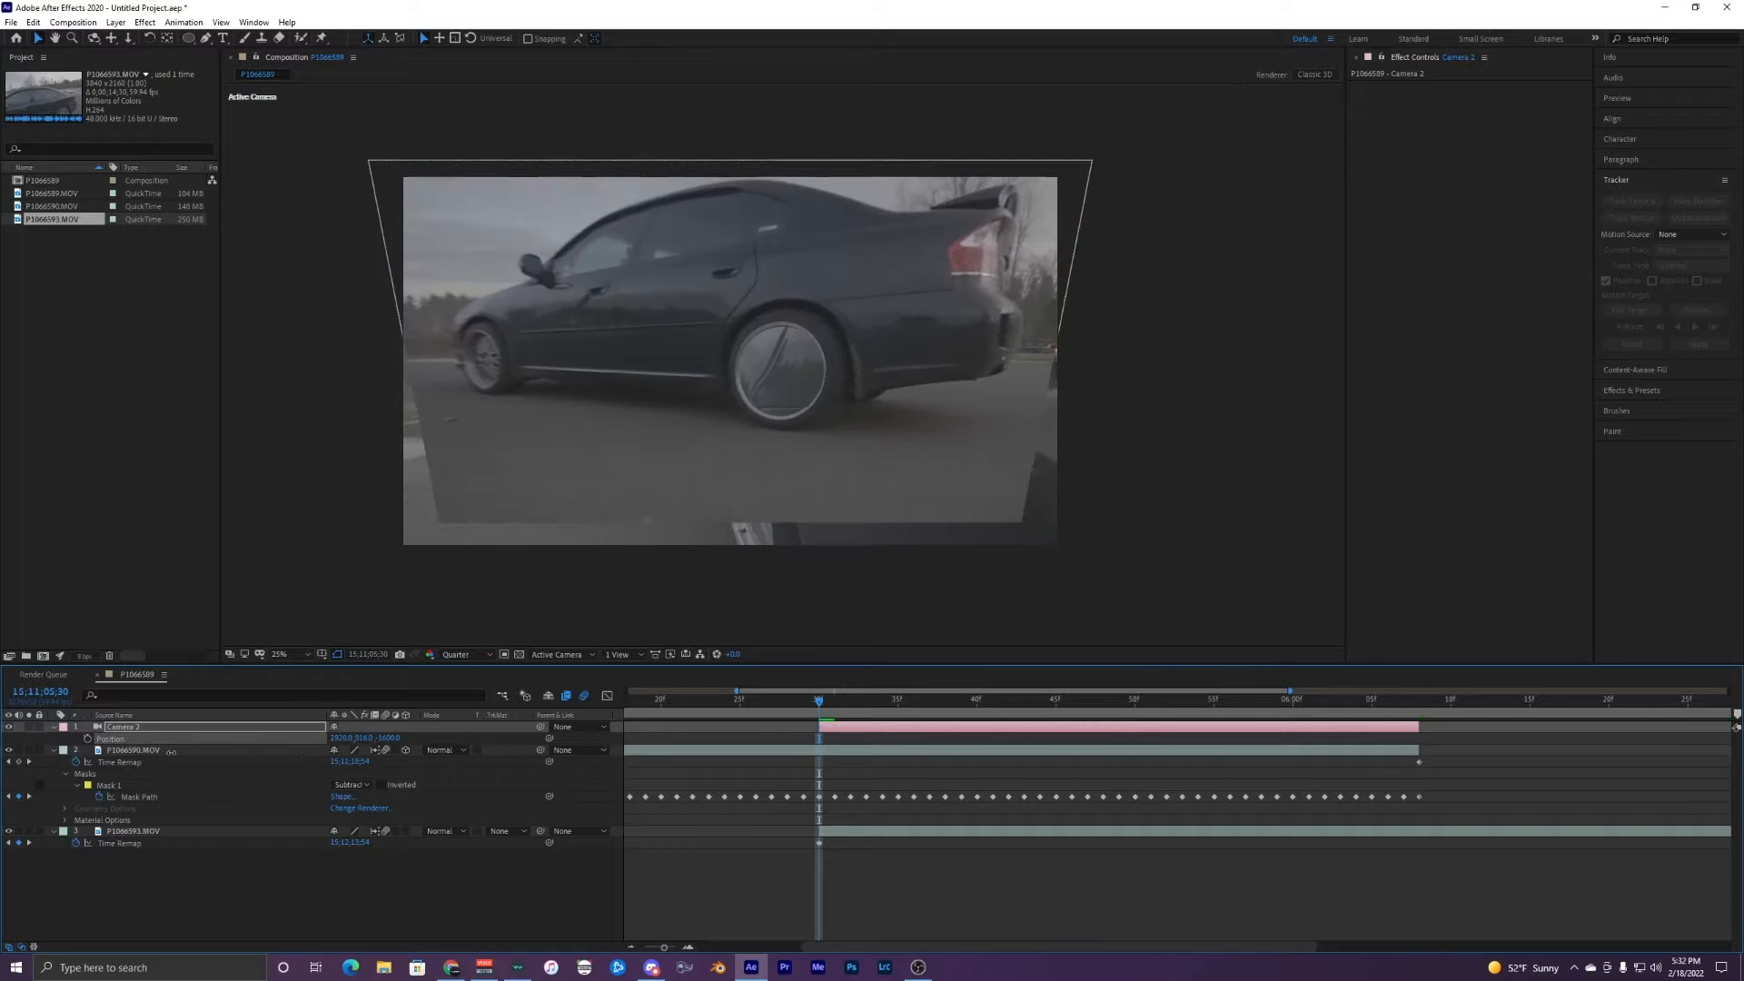
{"action": "key", "text": "ctrl+z"}
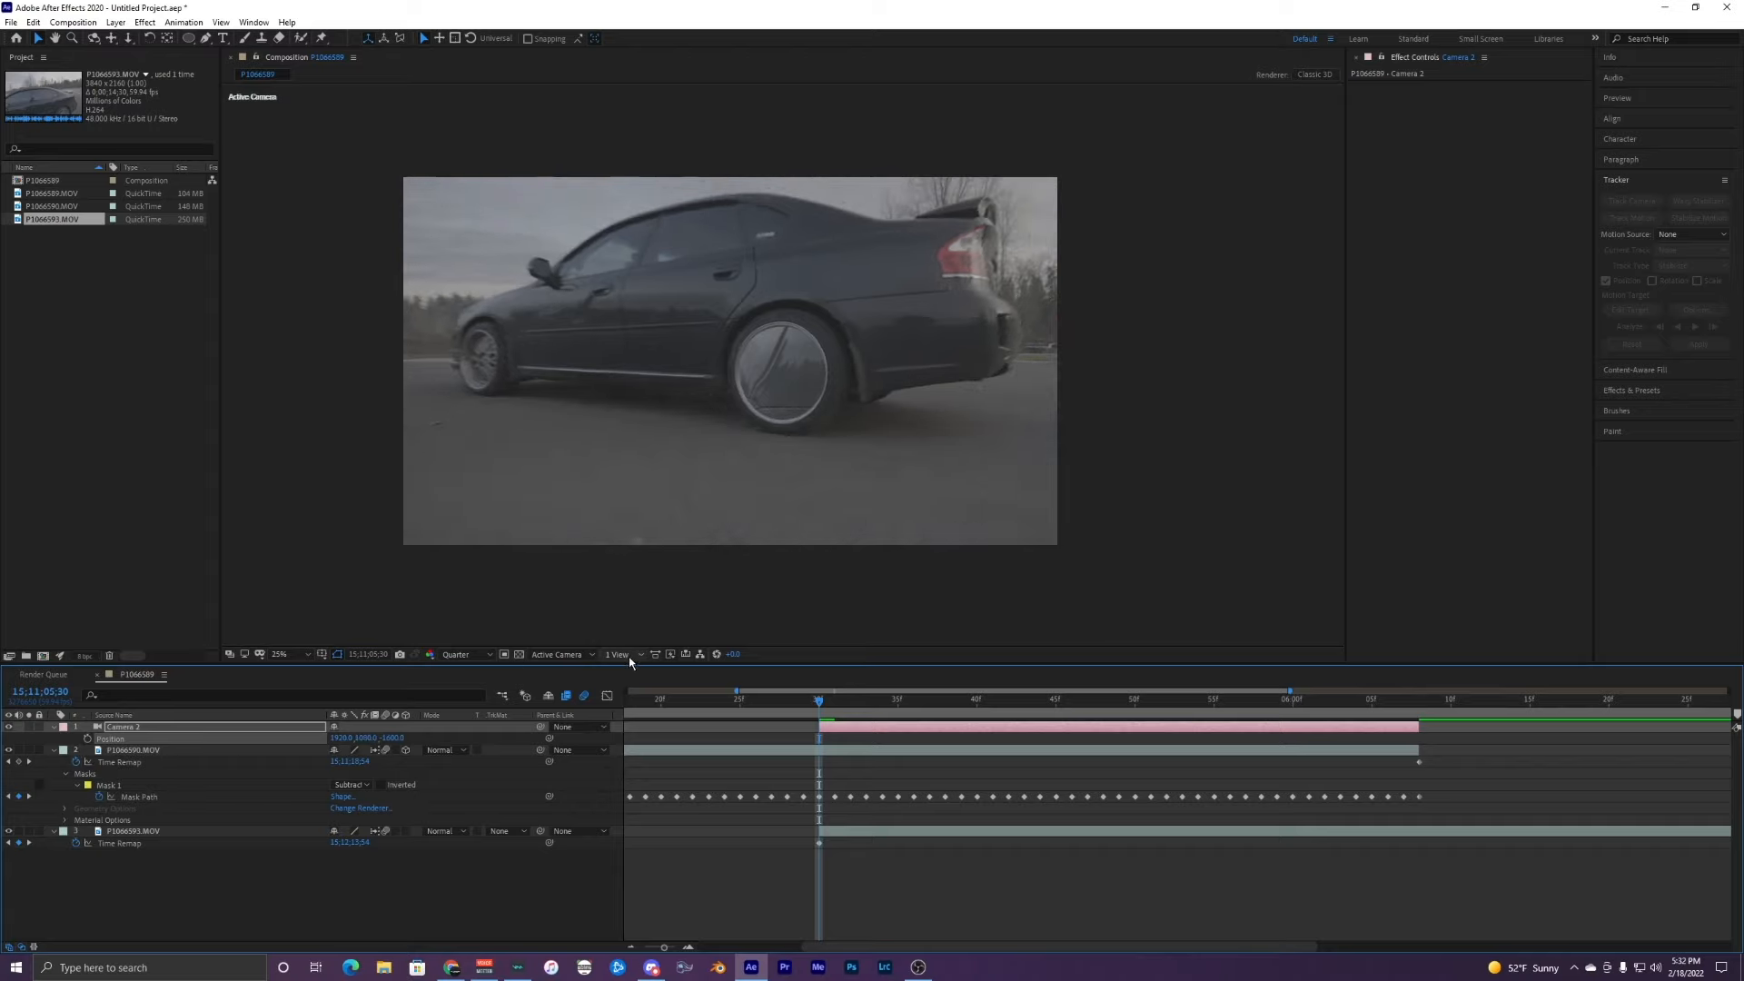
Step: Switch the composition viewer to the 4 Views - Bottom layout and select the camera layer
{"action": "left_click", "coordinate": [630, 658]}
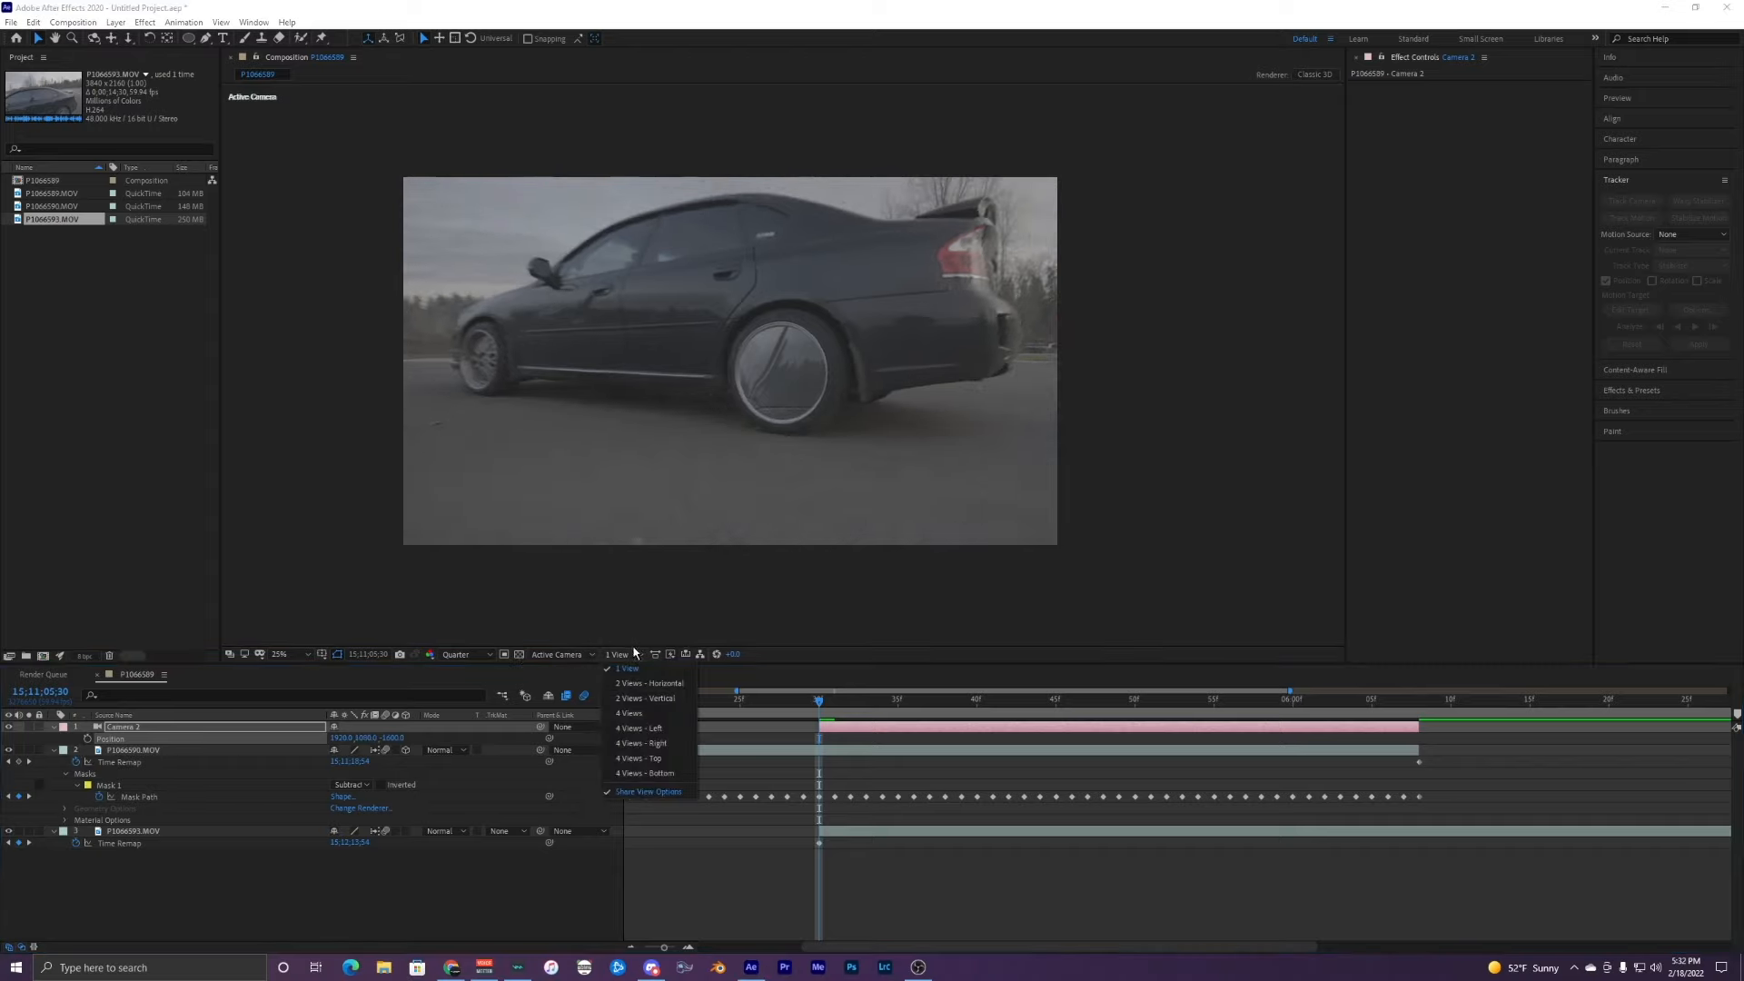
{"action": "left_click", "coordinate": [648, 683]}
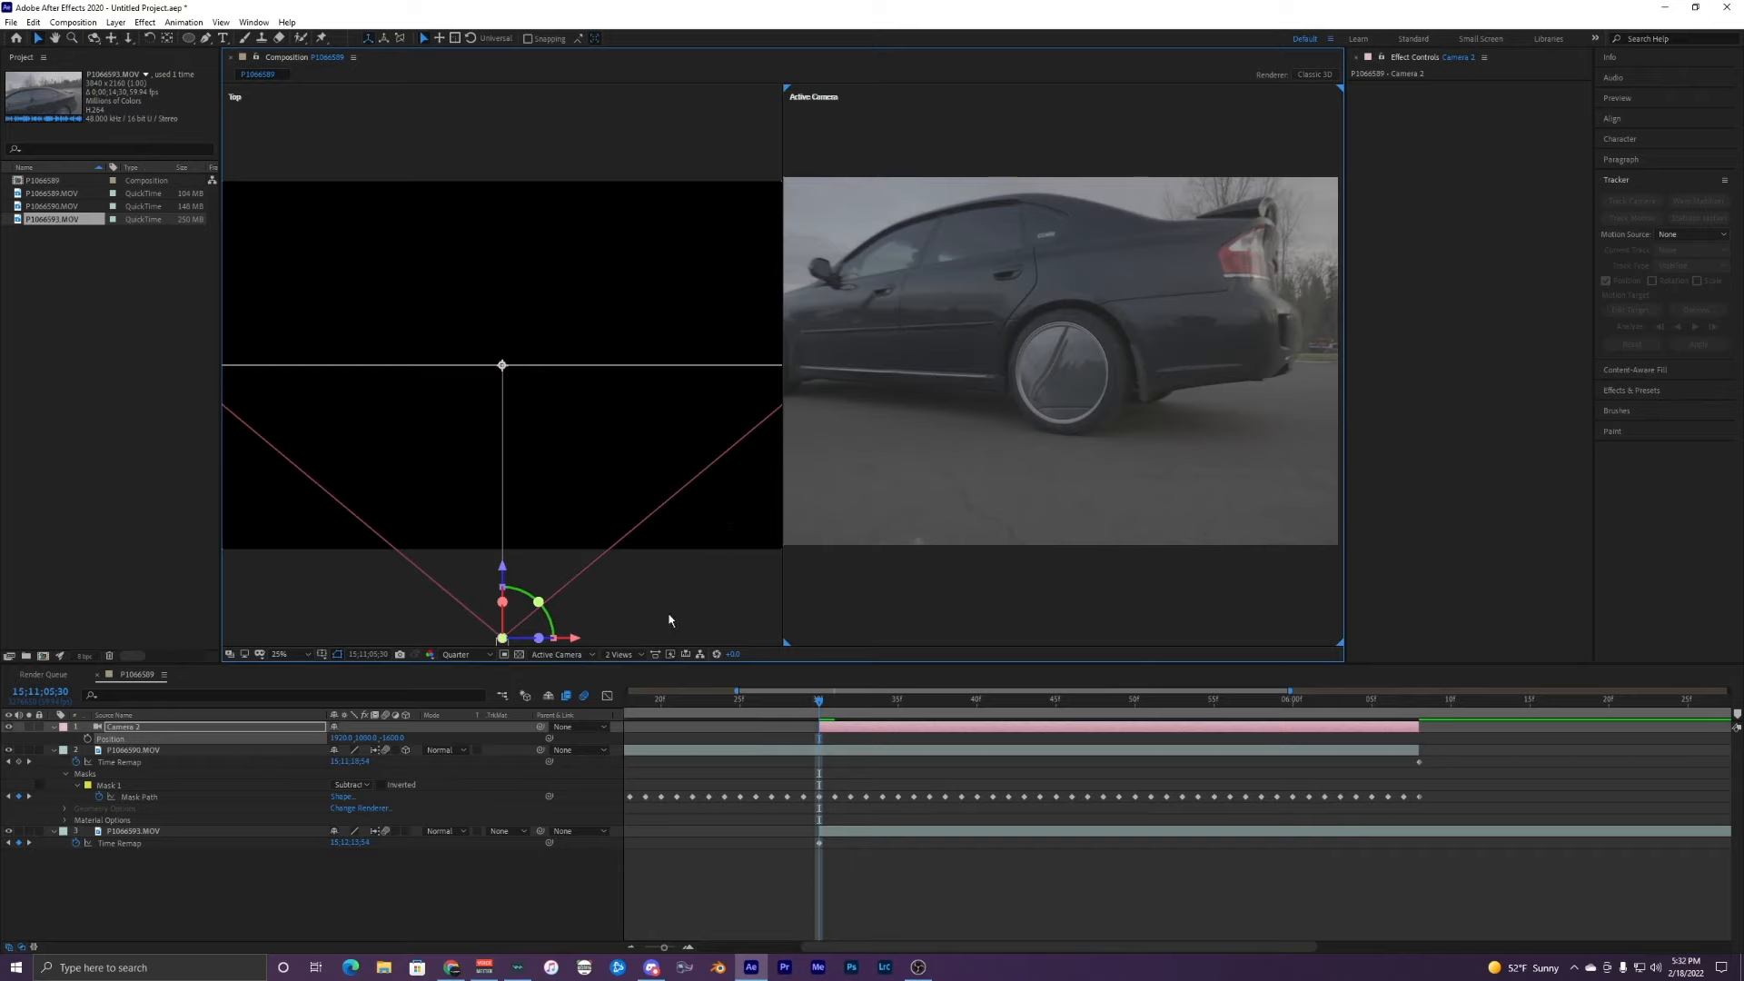
{"action": "left_click", "coordinate": [621, 654]}
{"action": "left_click", "coordinate": [648, 729]}
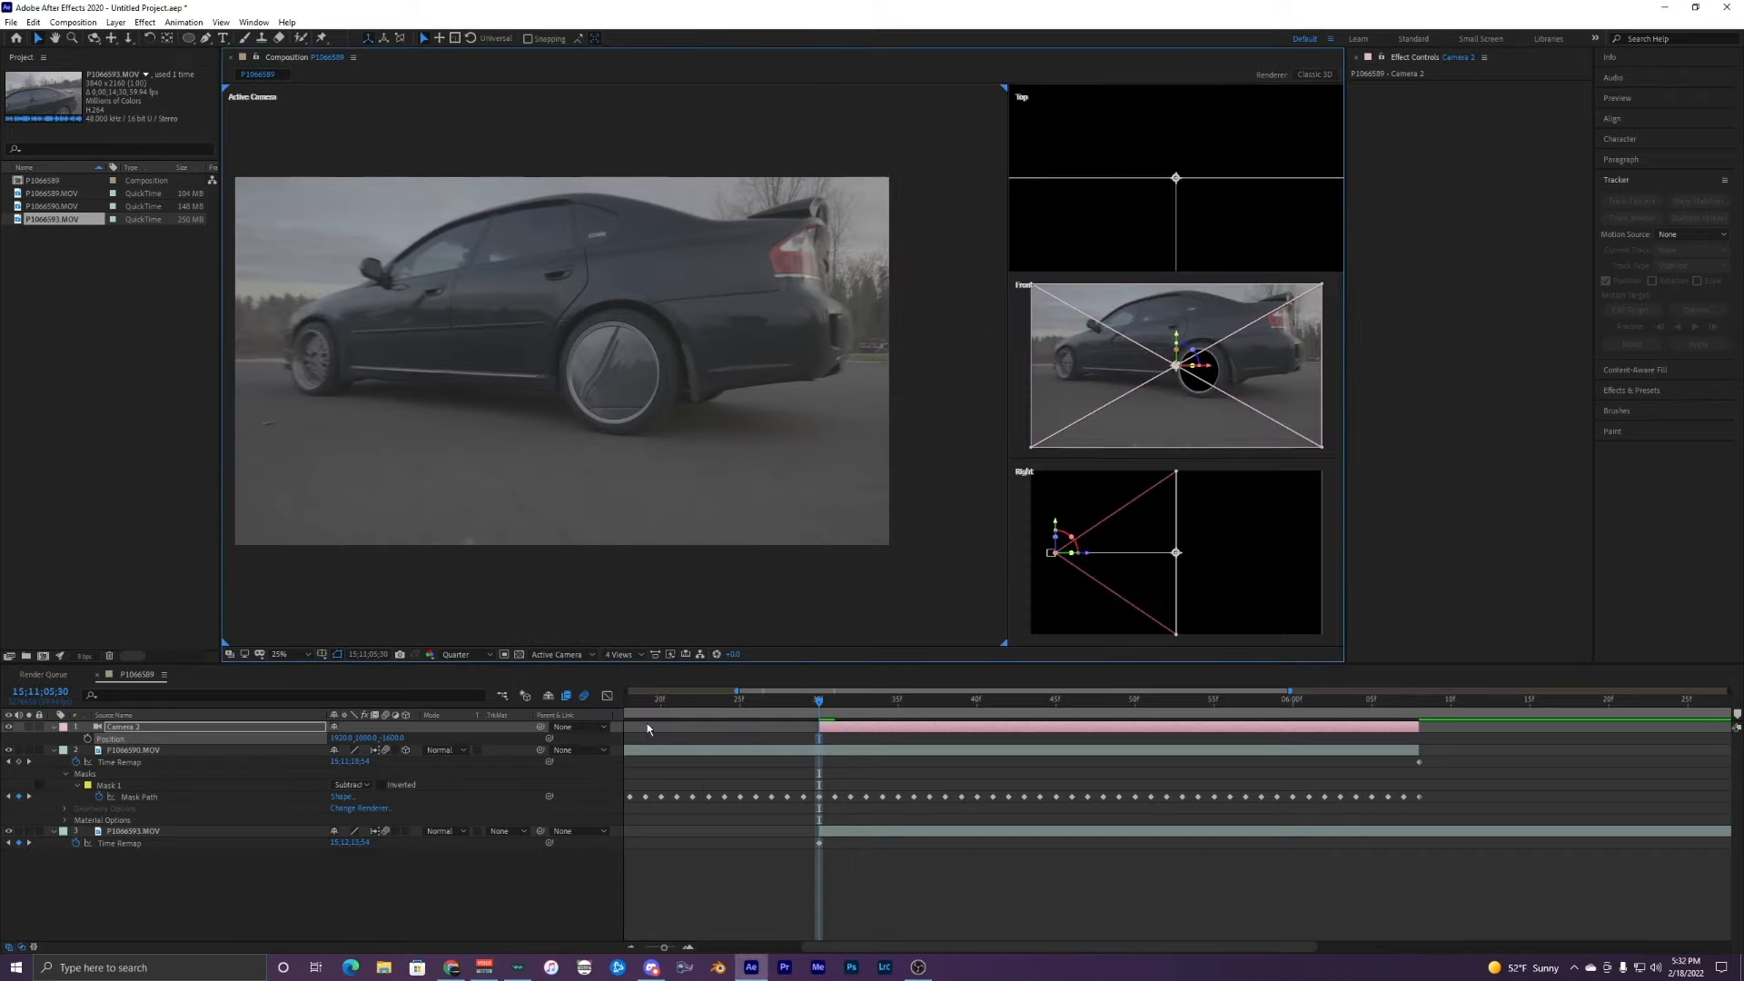
{"action": "left_click", "coordinate": [620, 654]}
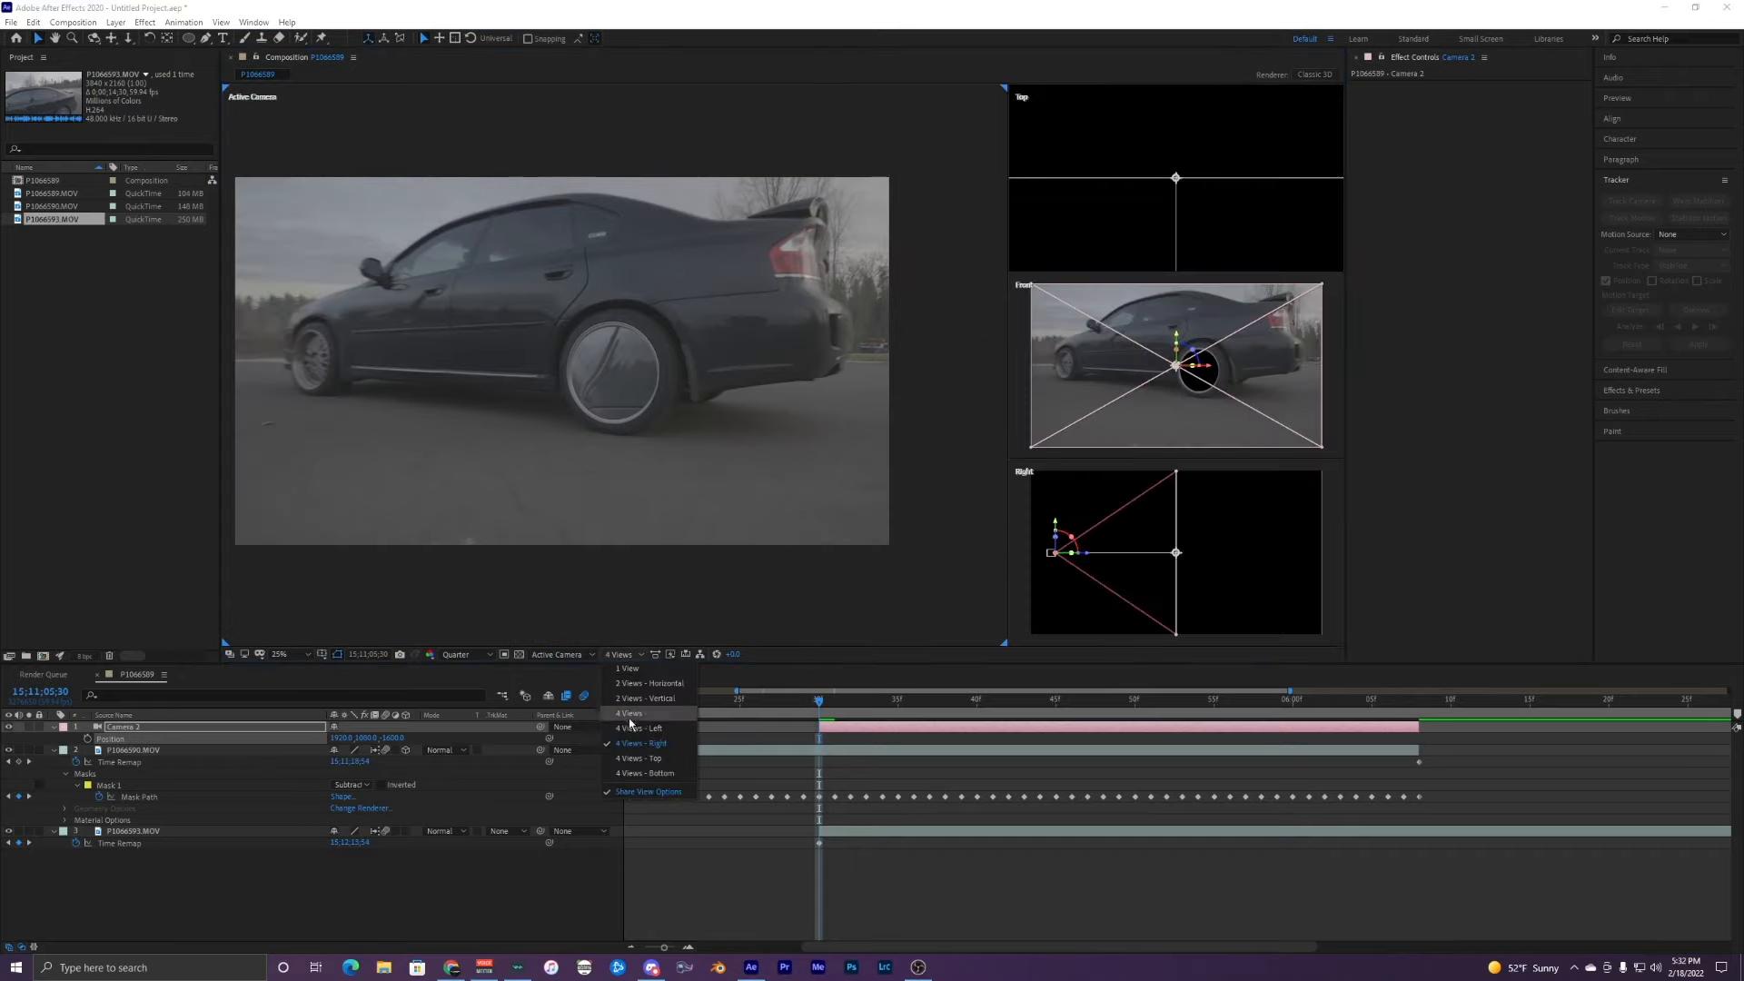
{"action": "left_click", "coordinate": [648, 774]}
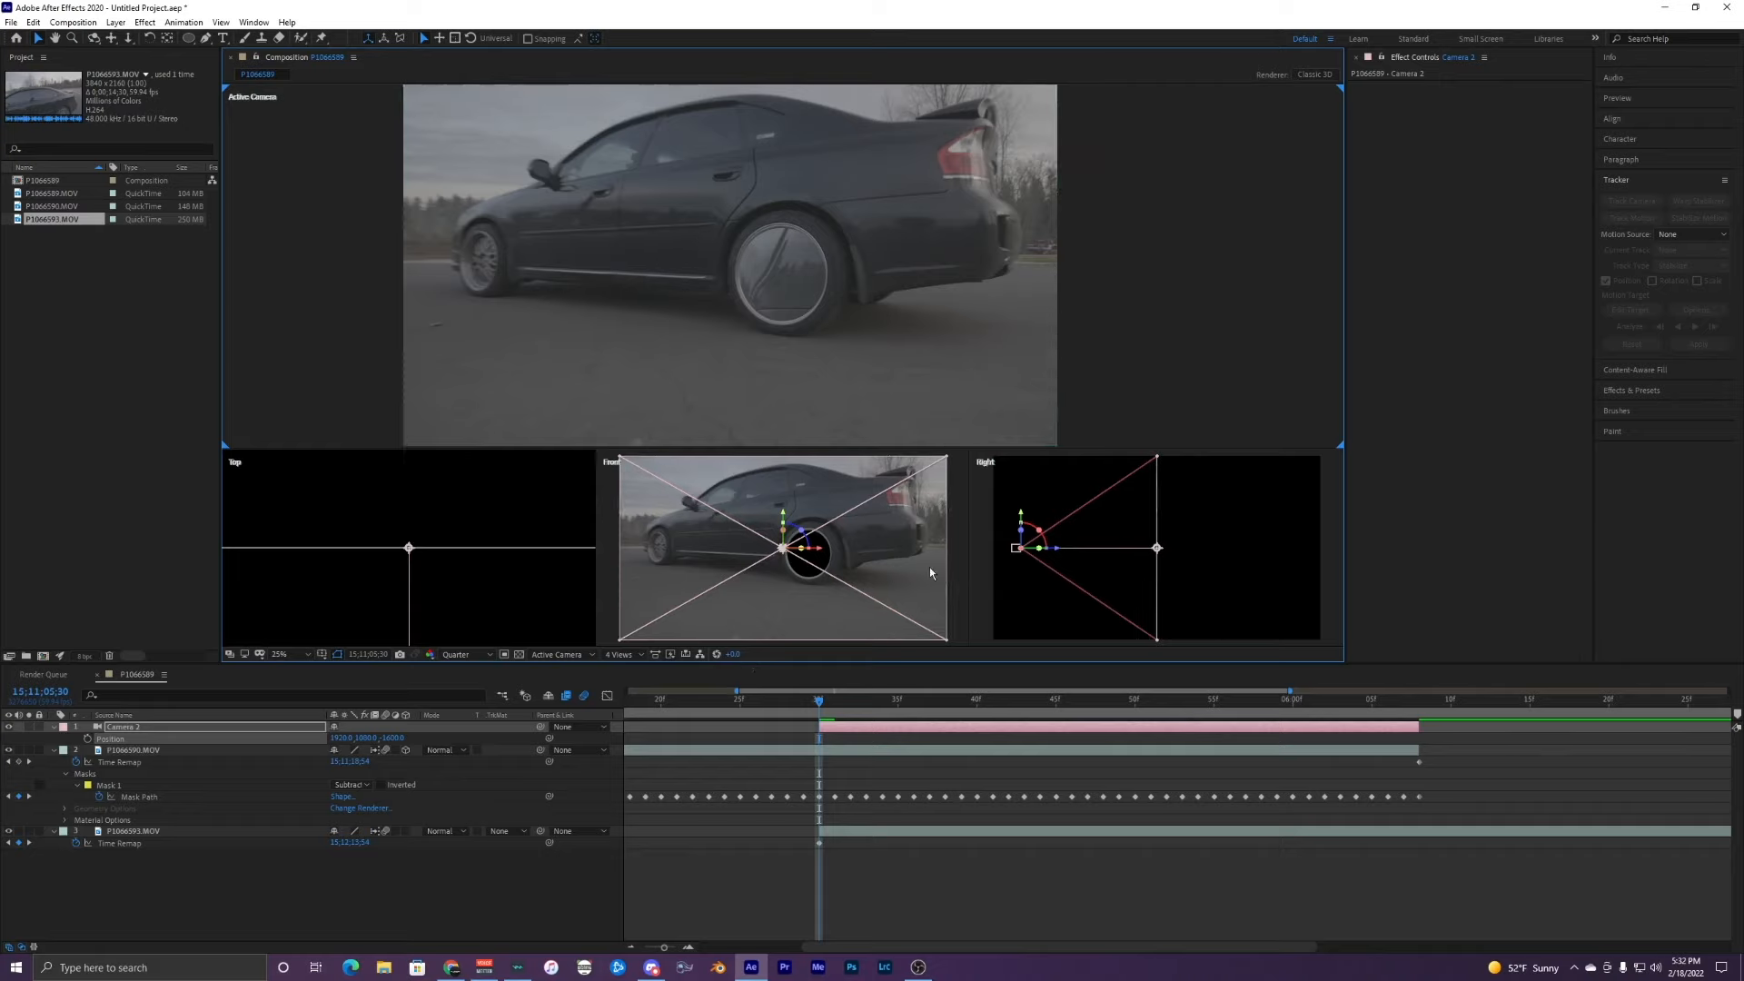
{"action": "left_click", "coordinate": [828, 750]}
{"action": "left_click", "coordinate": [831, 728]}
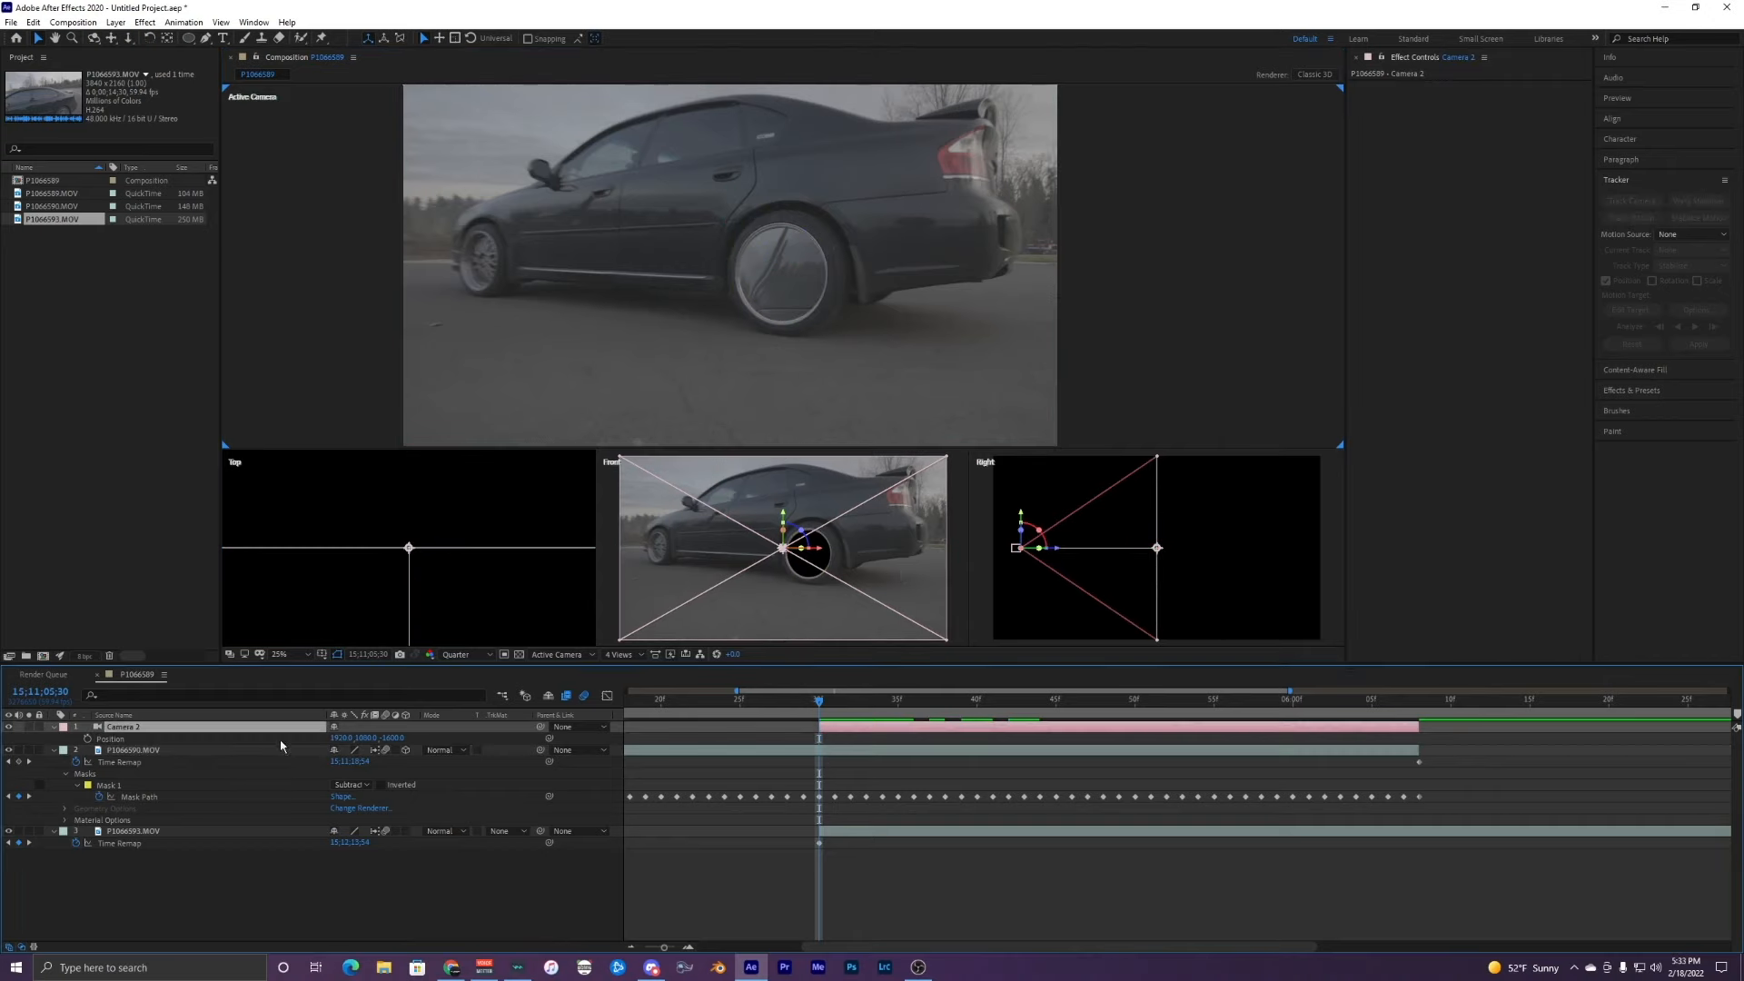
Step: Duplicate the masked 3D wheel clip and select the lower of the two copies
{"action": "left_click", "coordinate": [196, 748]}
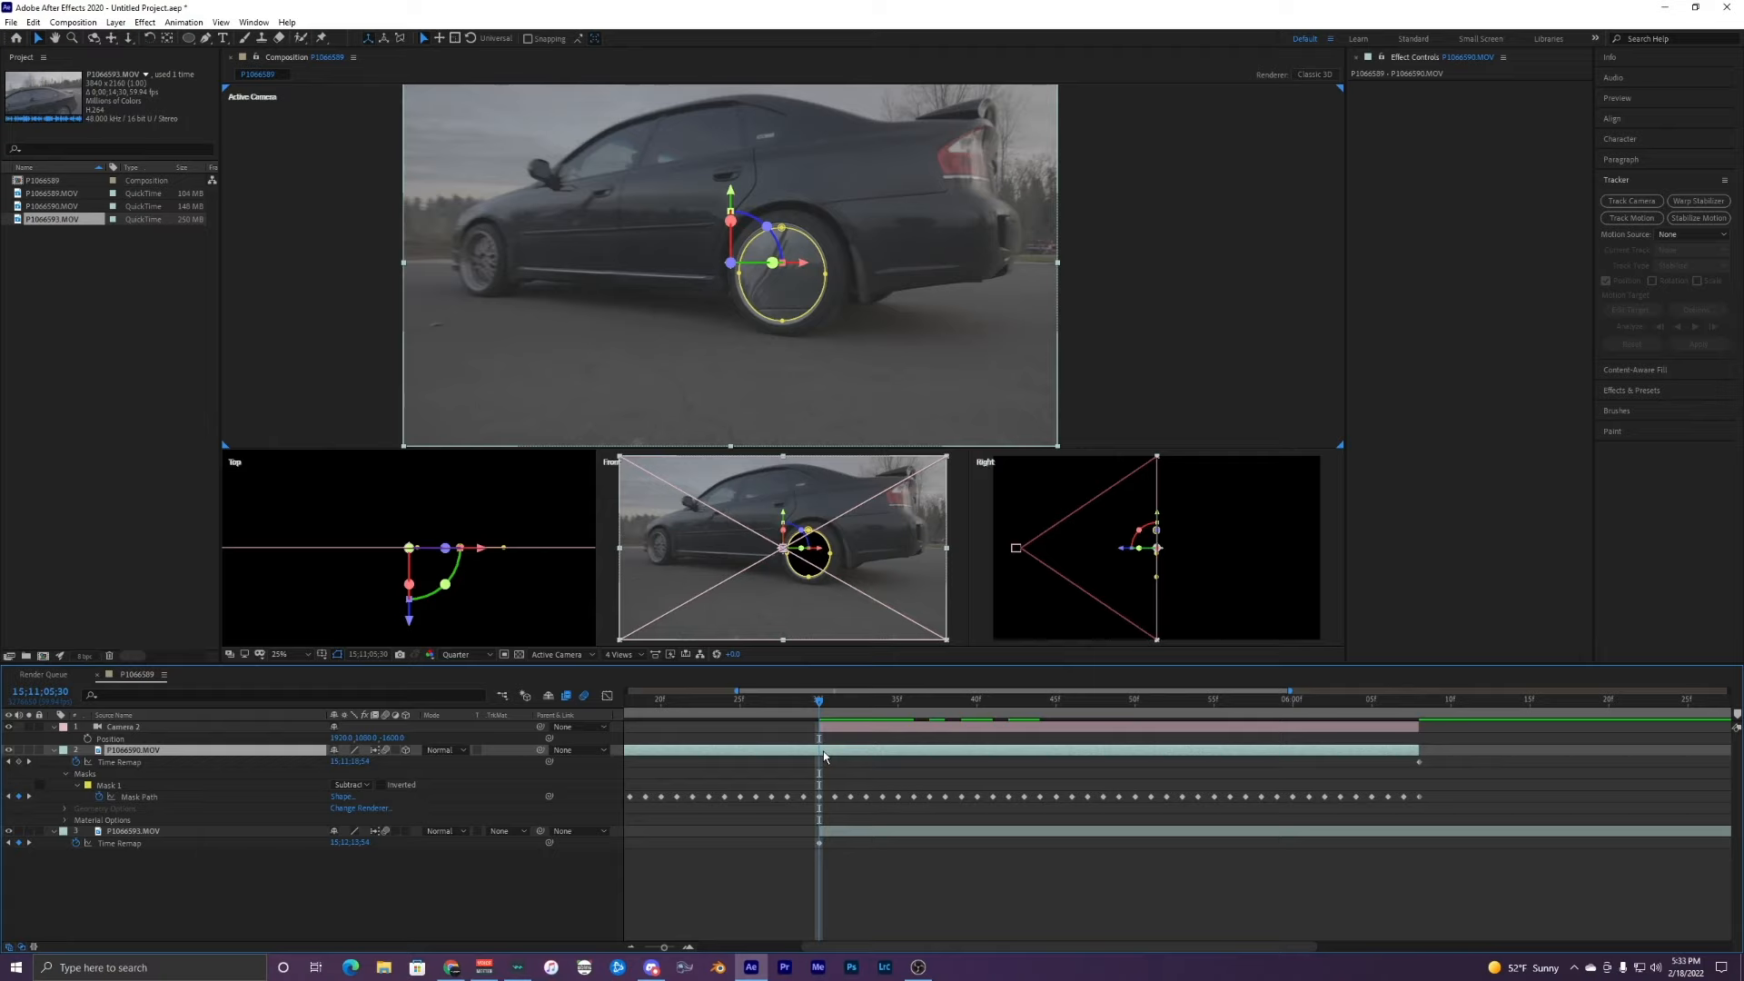
{"action": "key", "text": "ctrl+d"}
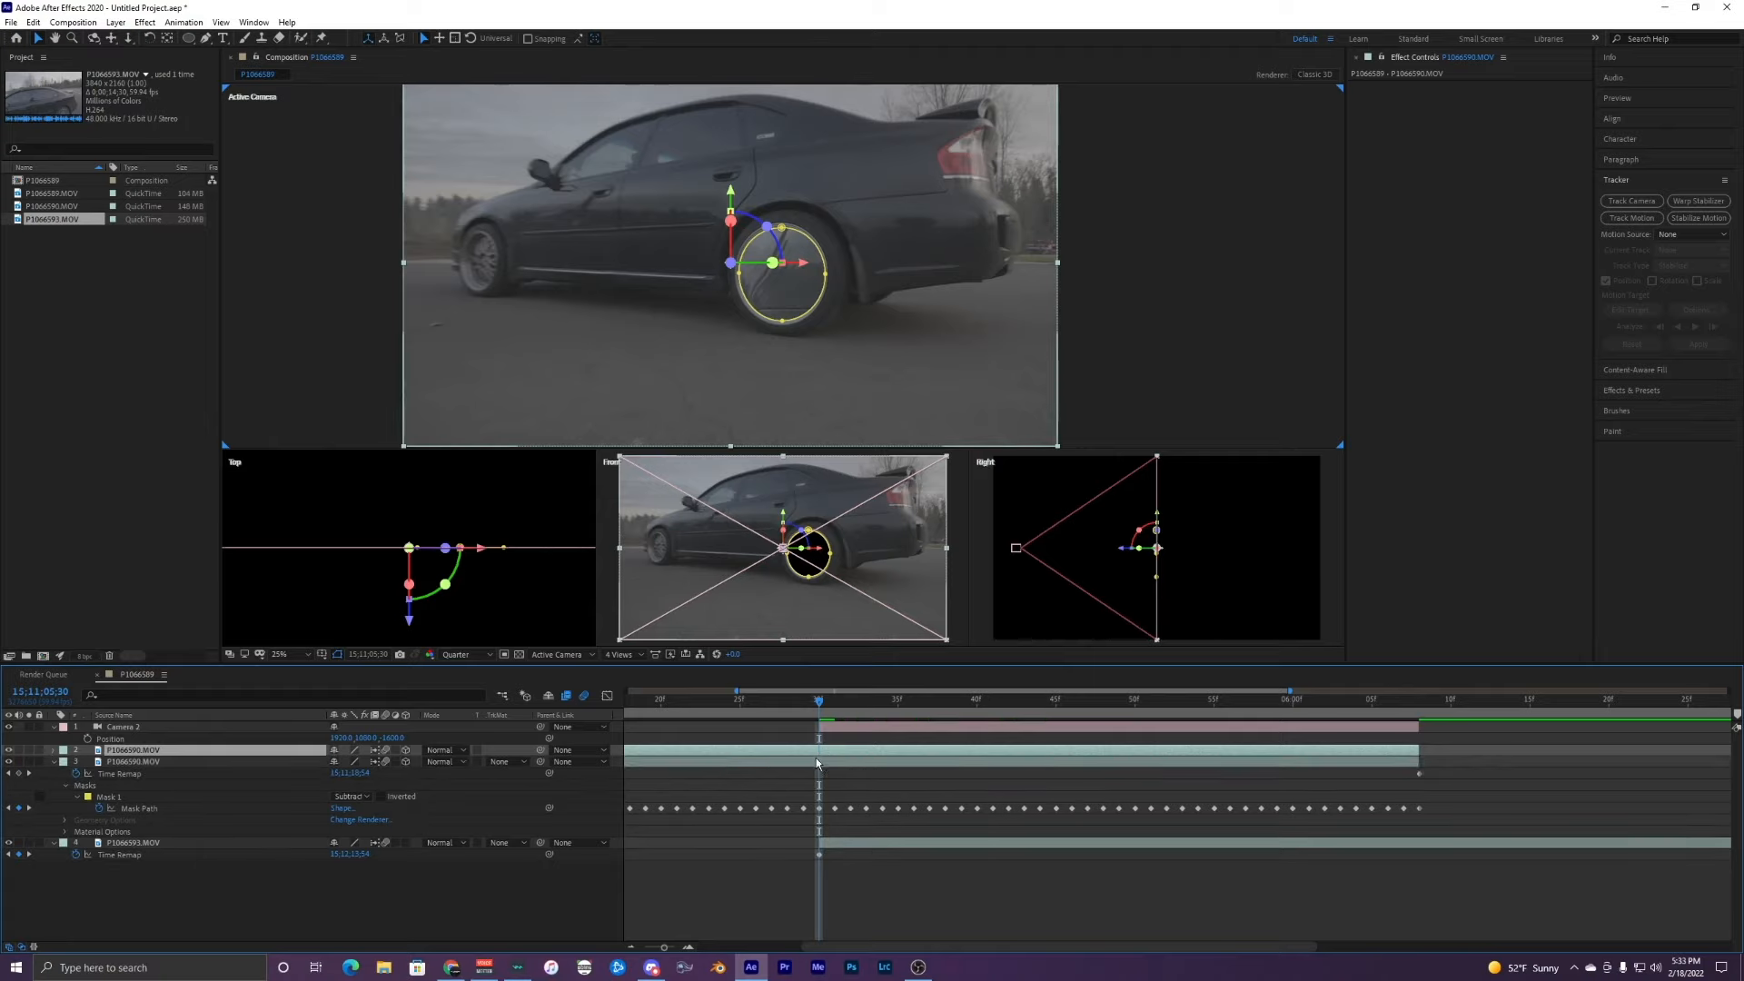
{"action": "left_click", "coordinate": [820, 762]}
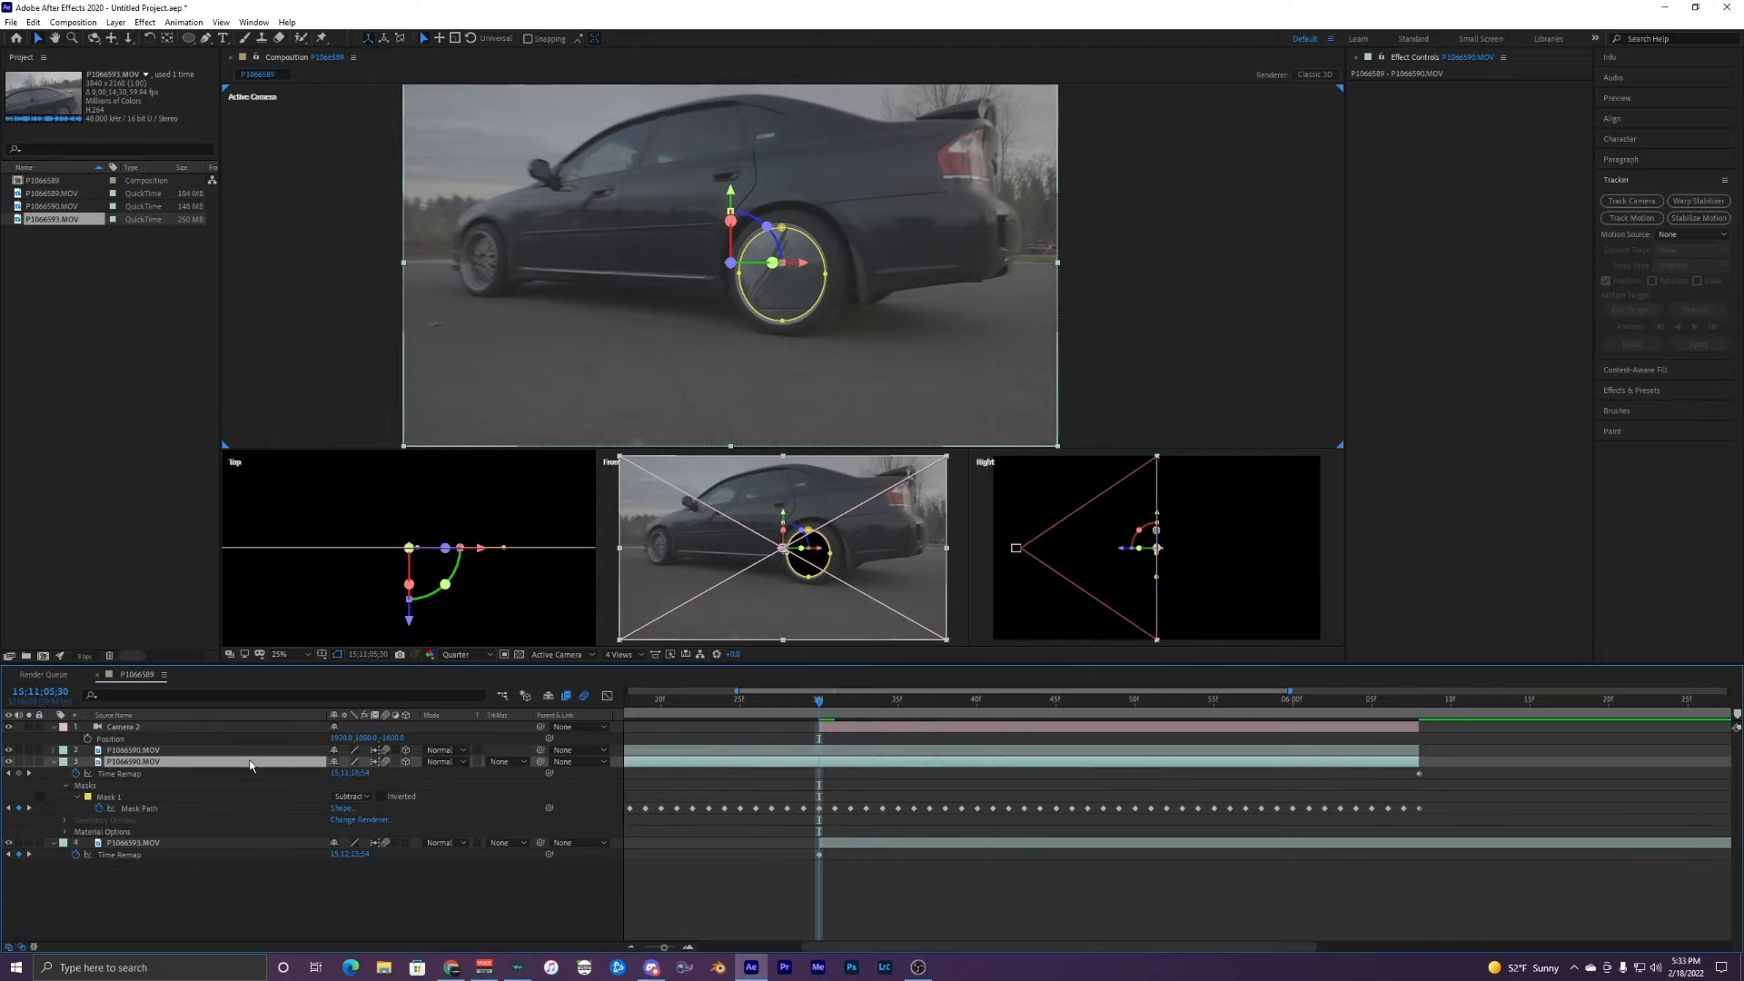
Step: Set the lower wheel copy's position to about X 2031 and Y 1118, with Z at 400
{"action": "key", "text": "p"}
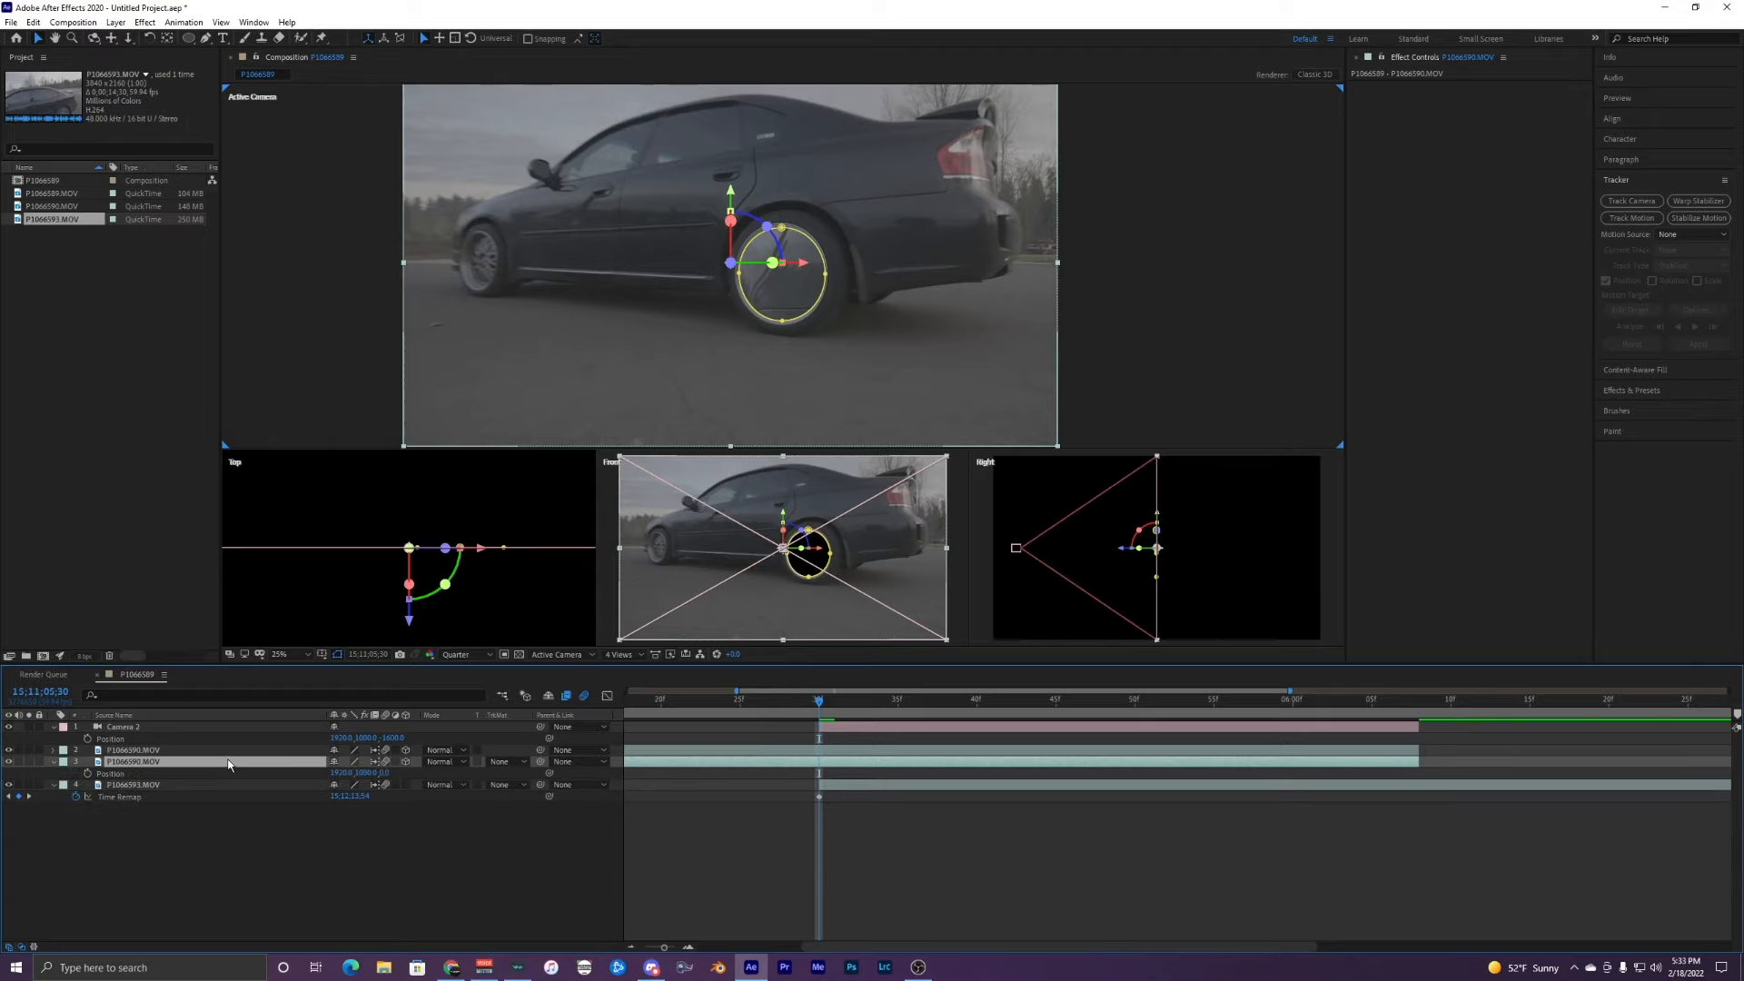
{"action": "key", "text": "Return"}
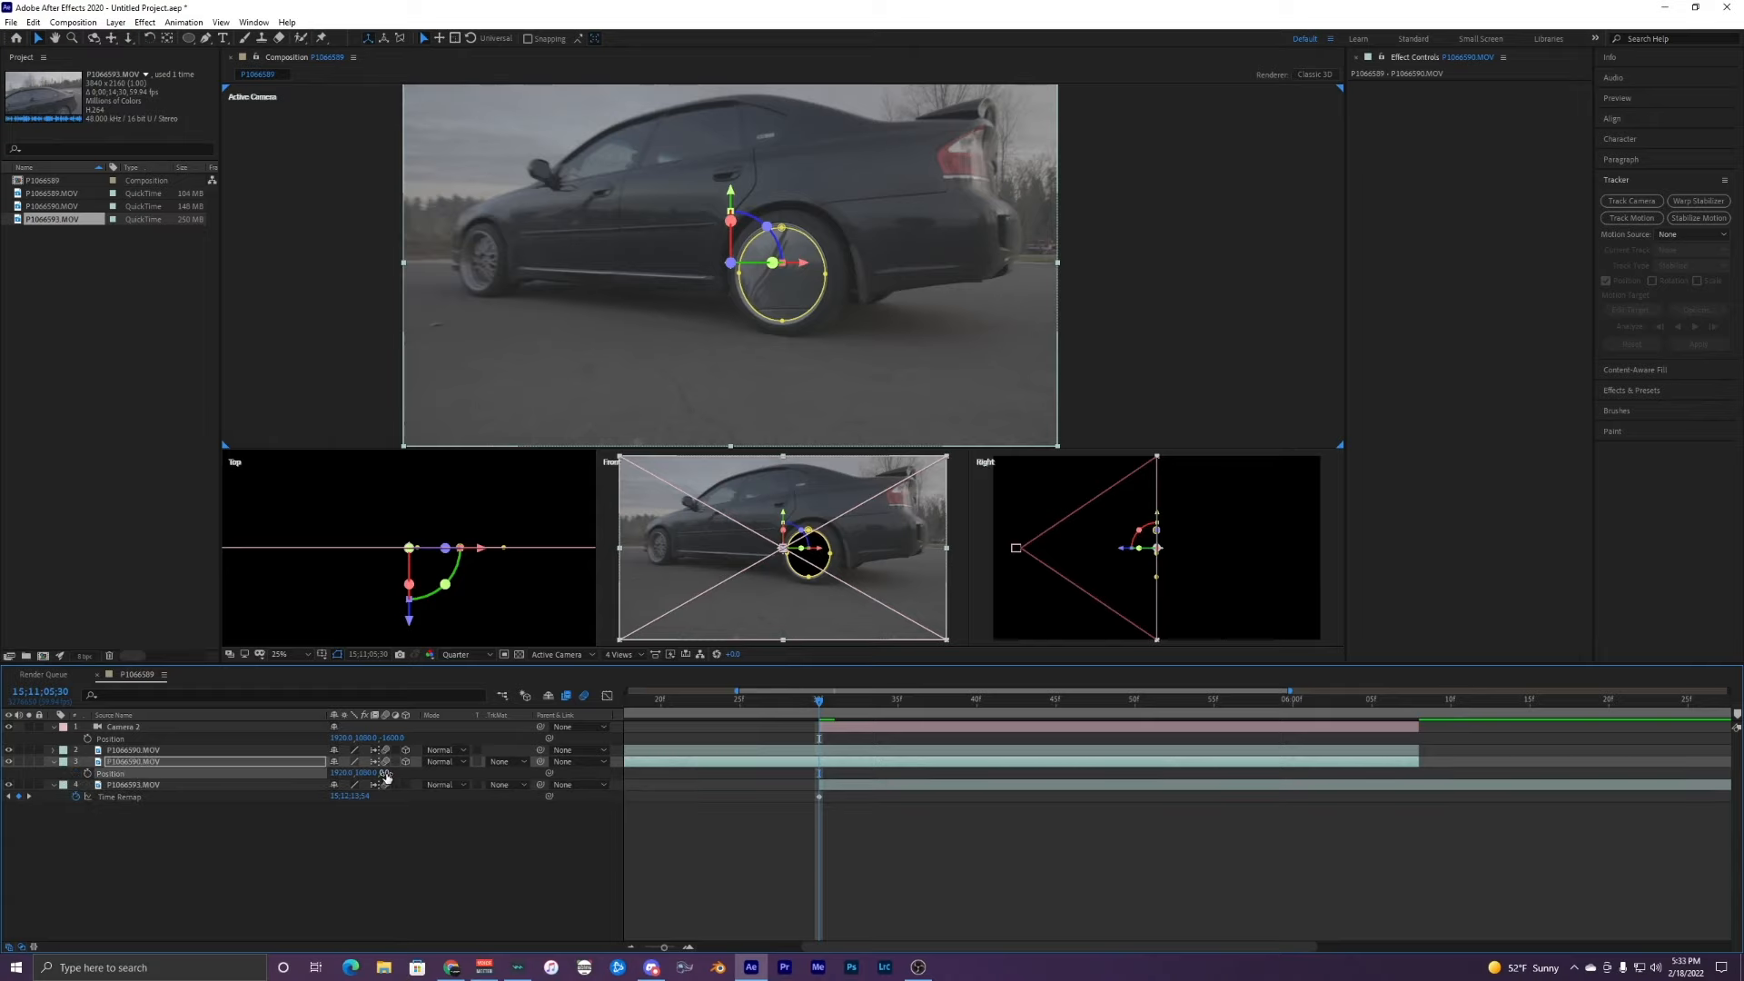
{"action": "left_click_drag", "start_coordinate": [385, 773], "coordinate": [668, 737]}
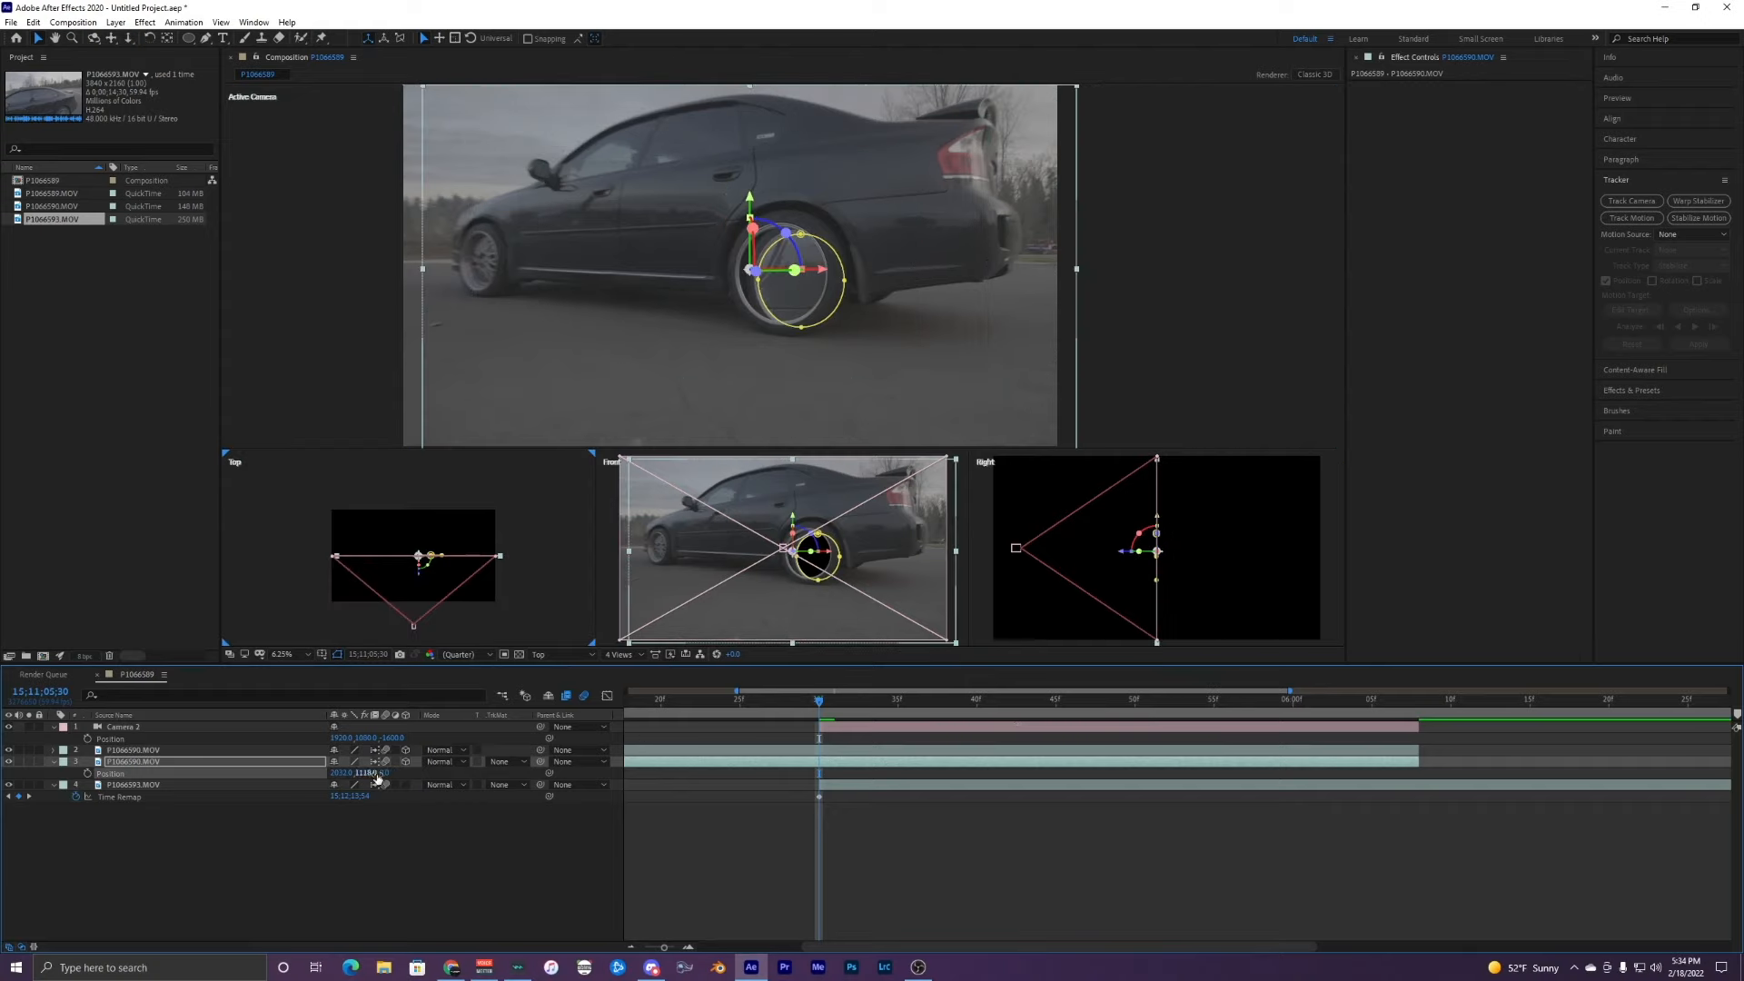
{"action": "left_click", "coordinate": [381, 773]}
{"action": "type", "text": "400"}
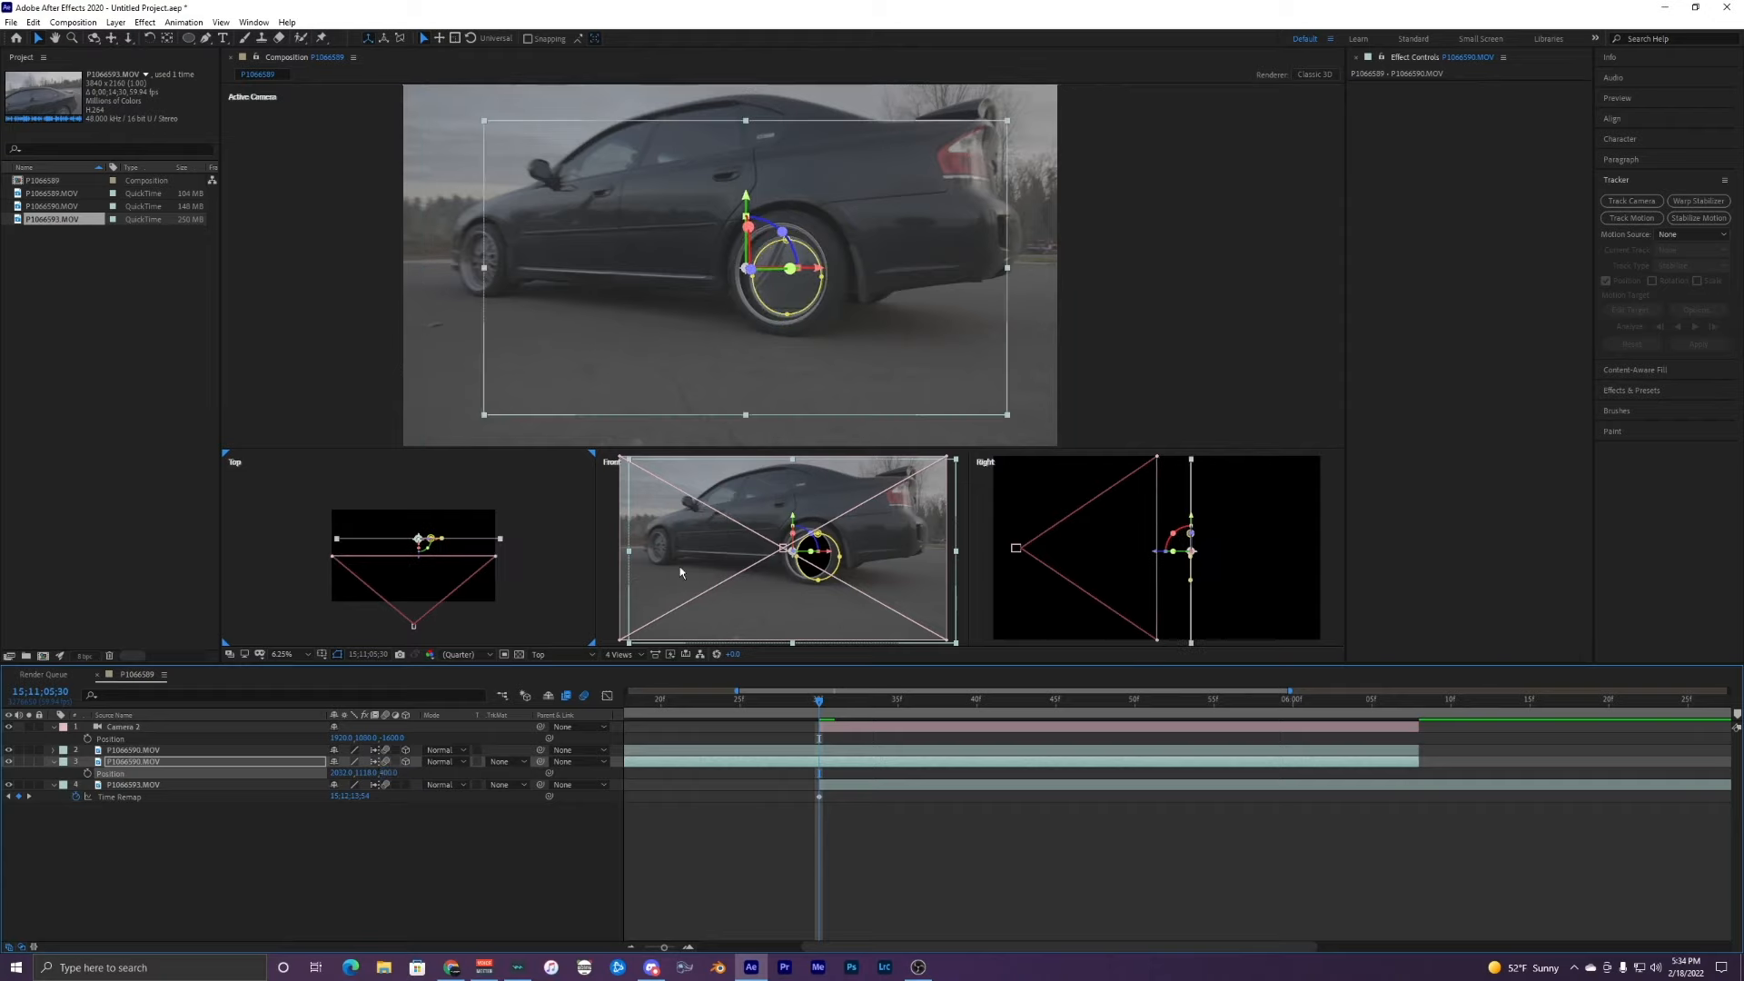
{"action": "key", "text": "Return"}
{"action": "scroll", "coordinate": [761, 225], "scroll_direction": "up", "scroll_amount": 3}
{"action": "left_click", "coordinate": [755, 223]}
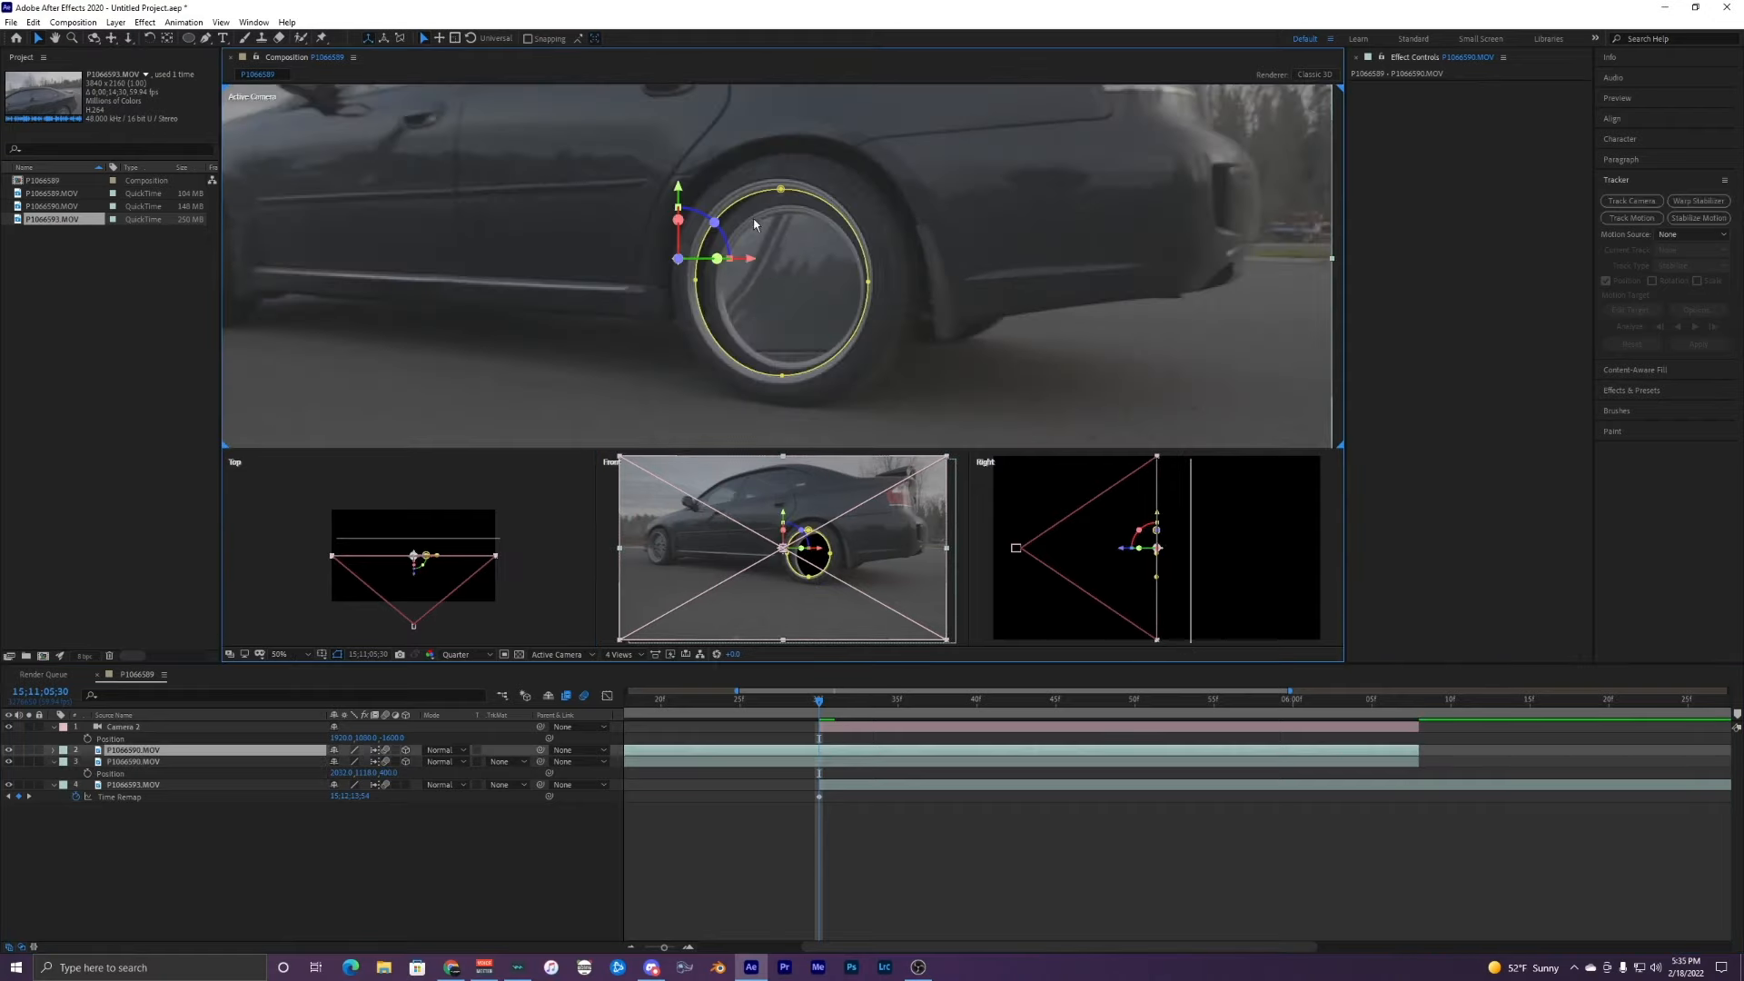
{"action": "scroll", "coordinate": [404, 549], "scroll_direction": "up", "scroll_amount": 2}
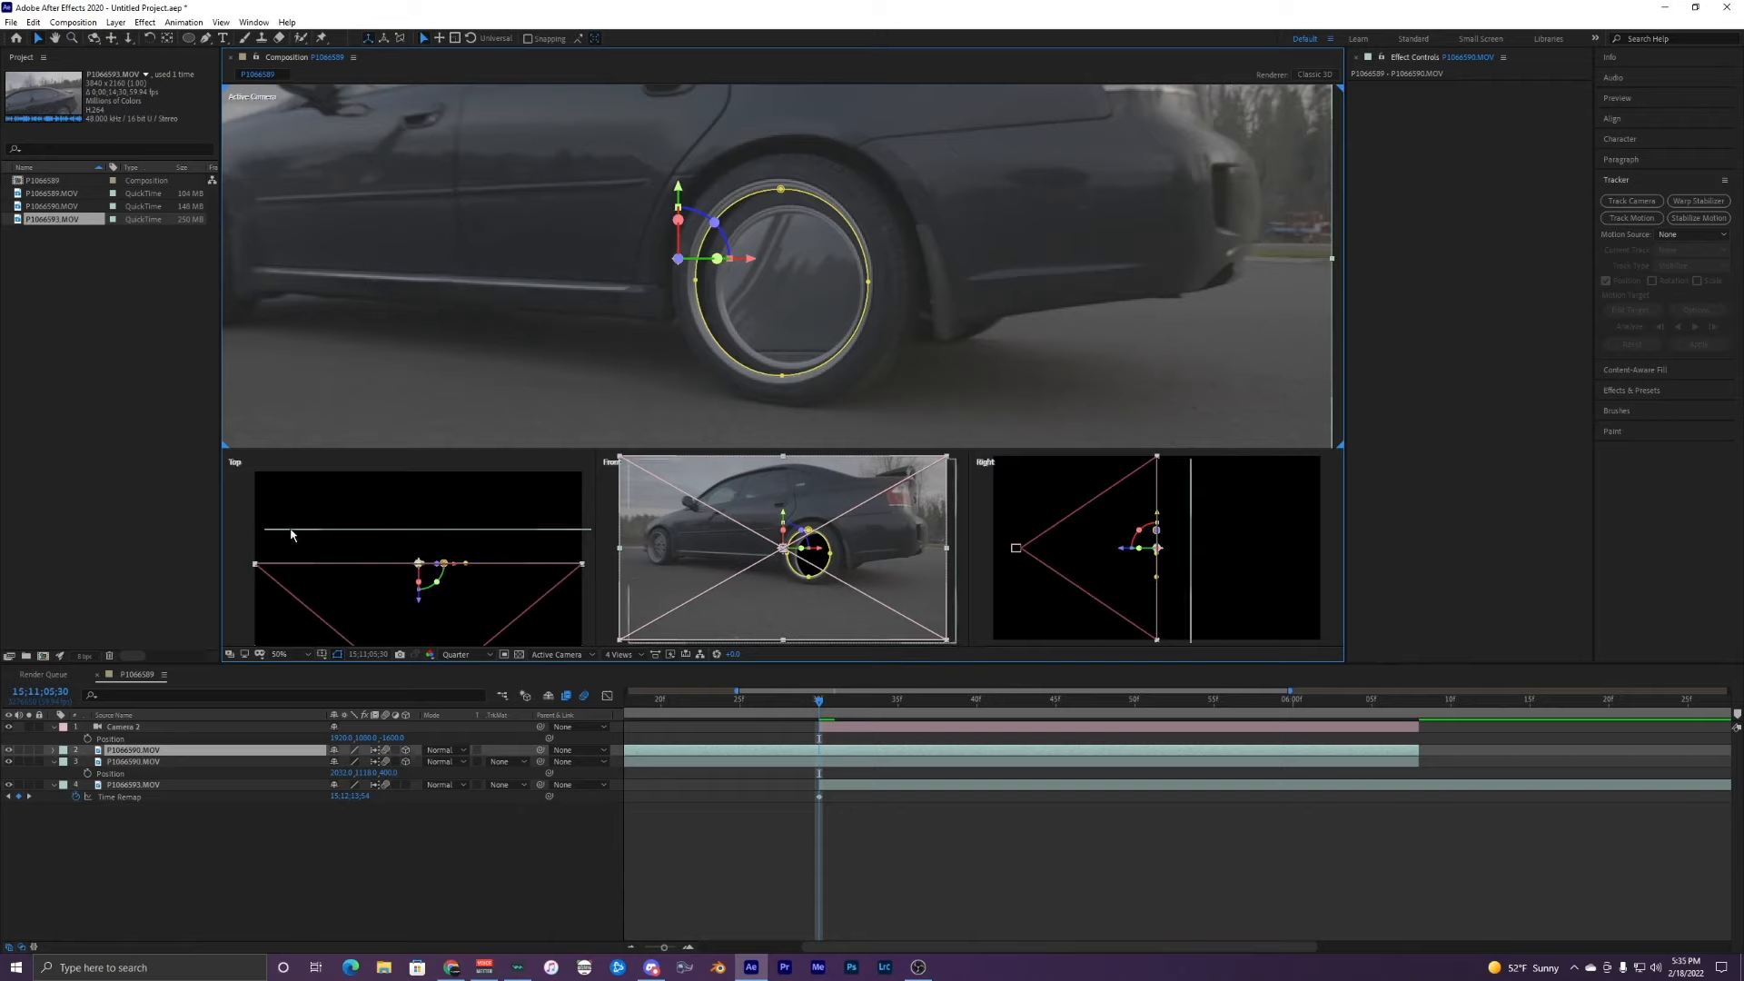
{"action": "scroll", "coordinate": [300, 547], "scroll_direction": "down", "scroll_amount": 2}
Step: Scale the lower wheel copy to 90%
{"action": "left_click", "coordinate": [171, 761]}
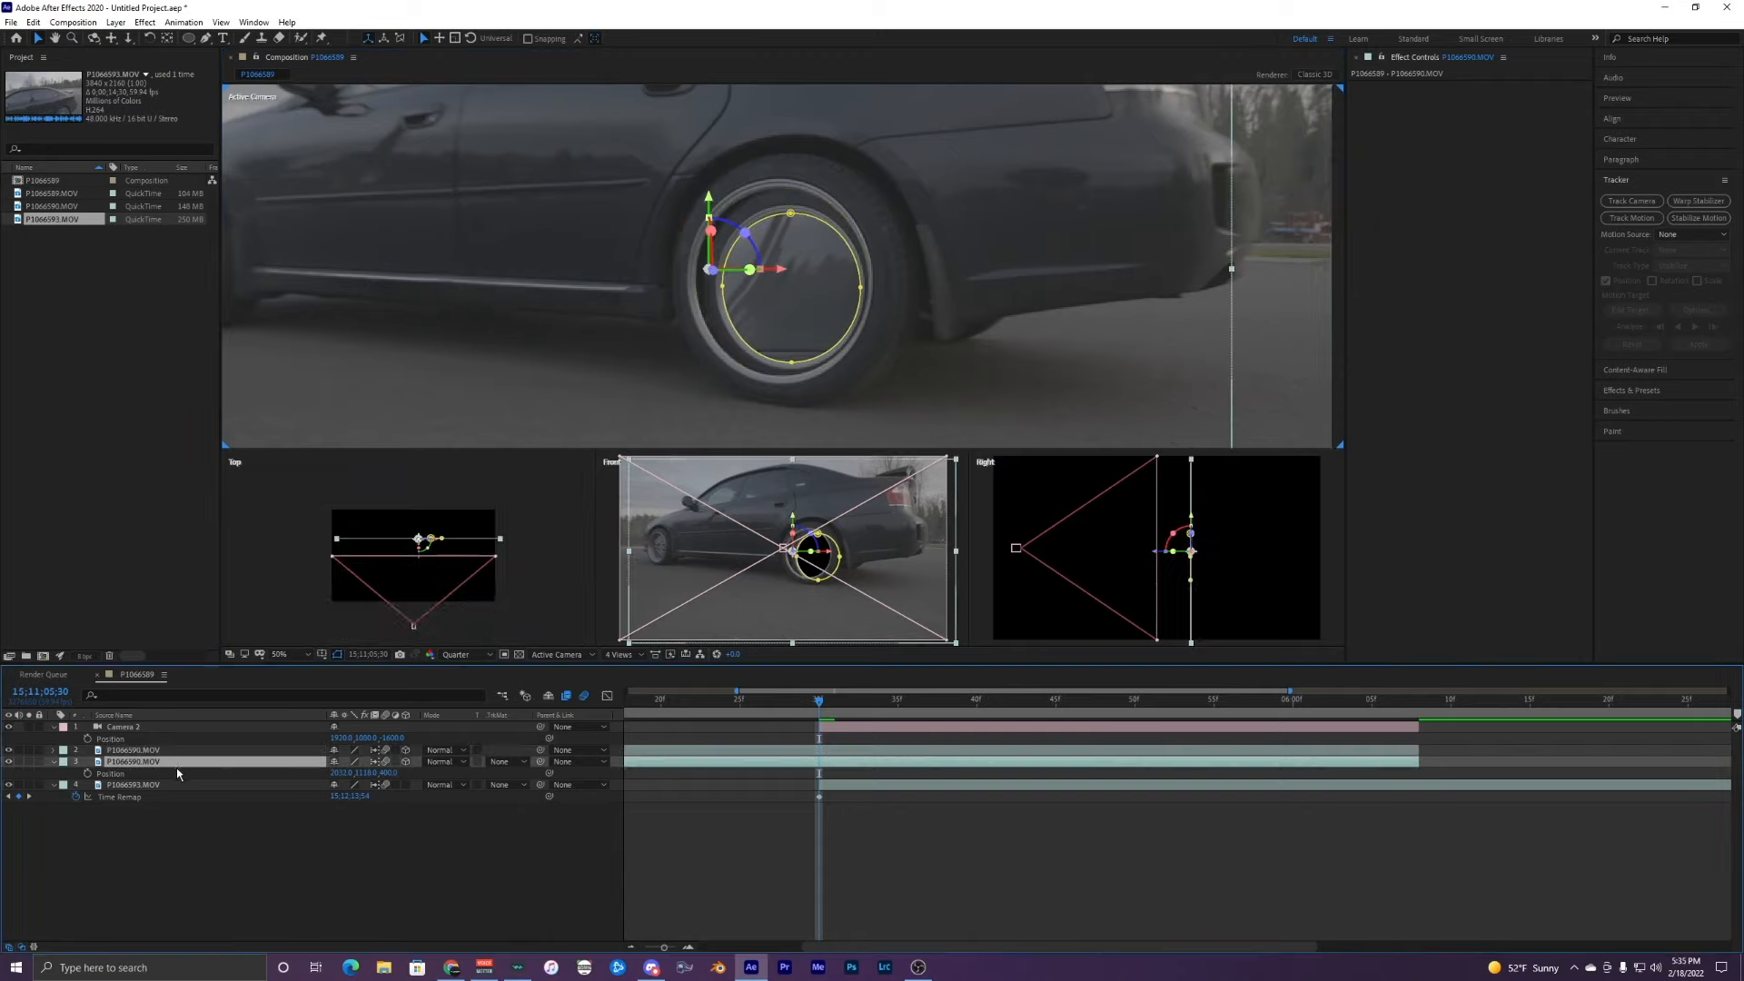
{"action": "key", "text": "s"}
{"action": "left_click", "coordinate": [352, 772]}
{"action": "key", "text": "Return"}
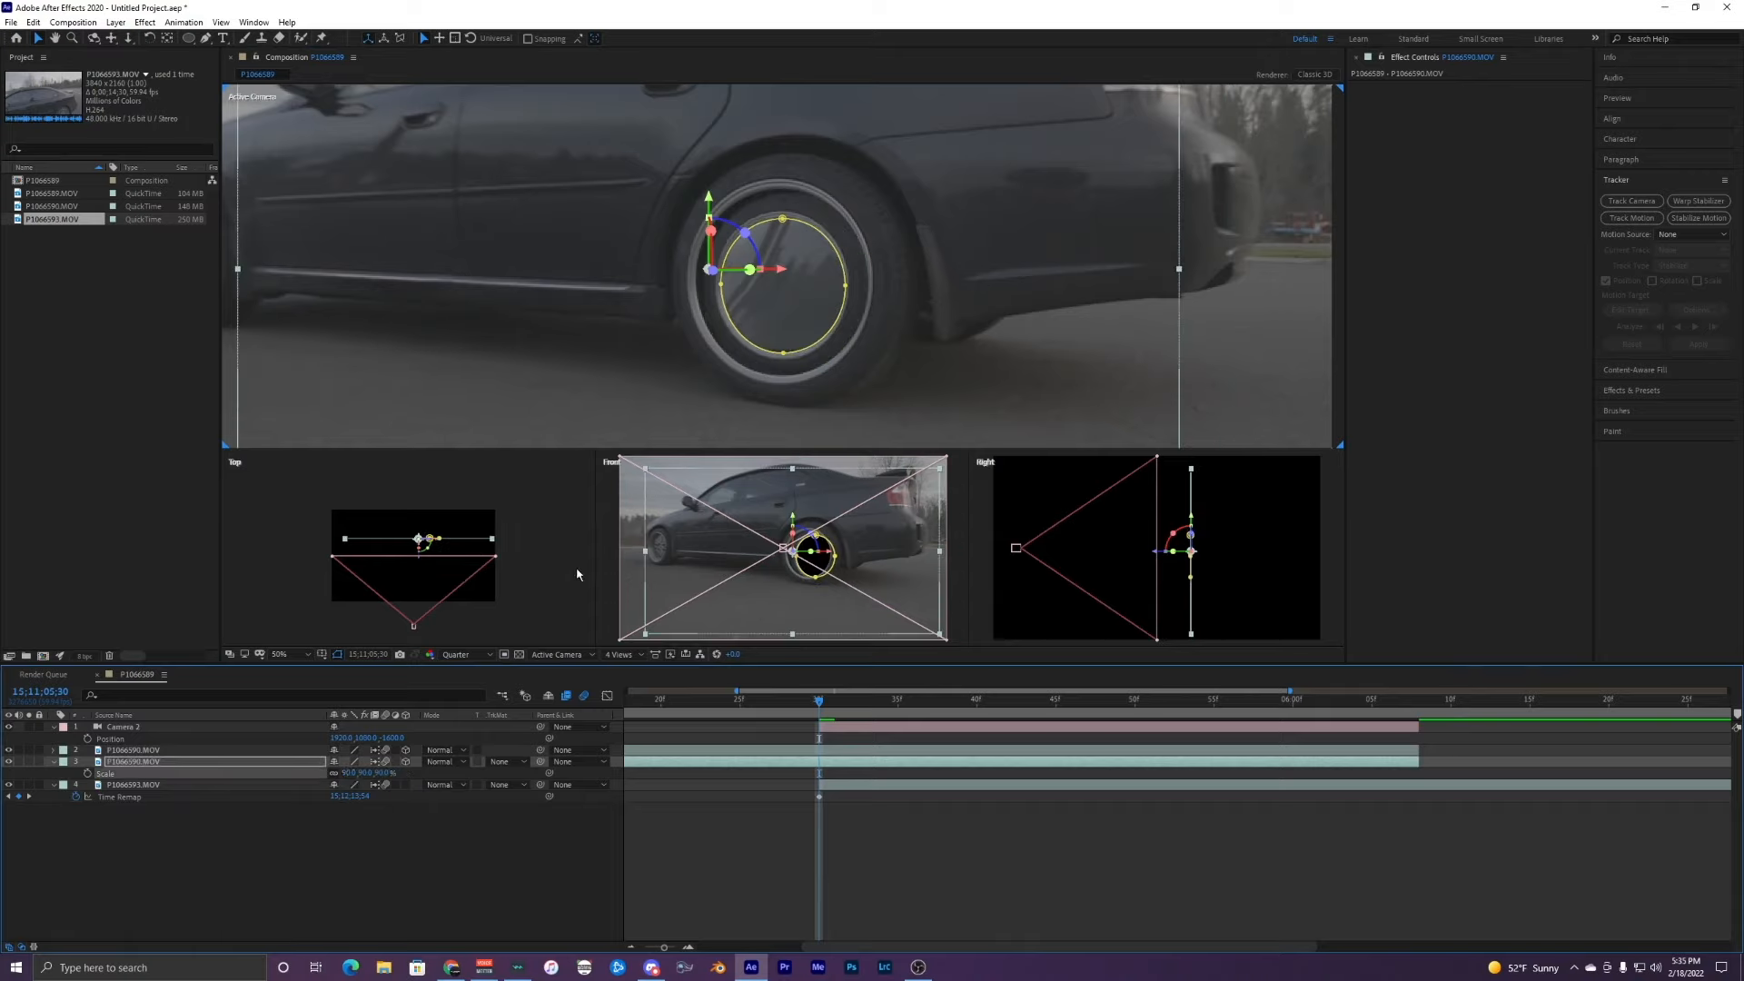
{"action": "left_click", "coordinate": [566, 559]}
{"action": "left_click", "coordinate": [754, 266]}
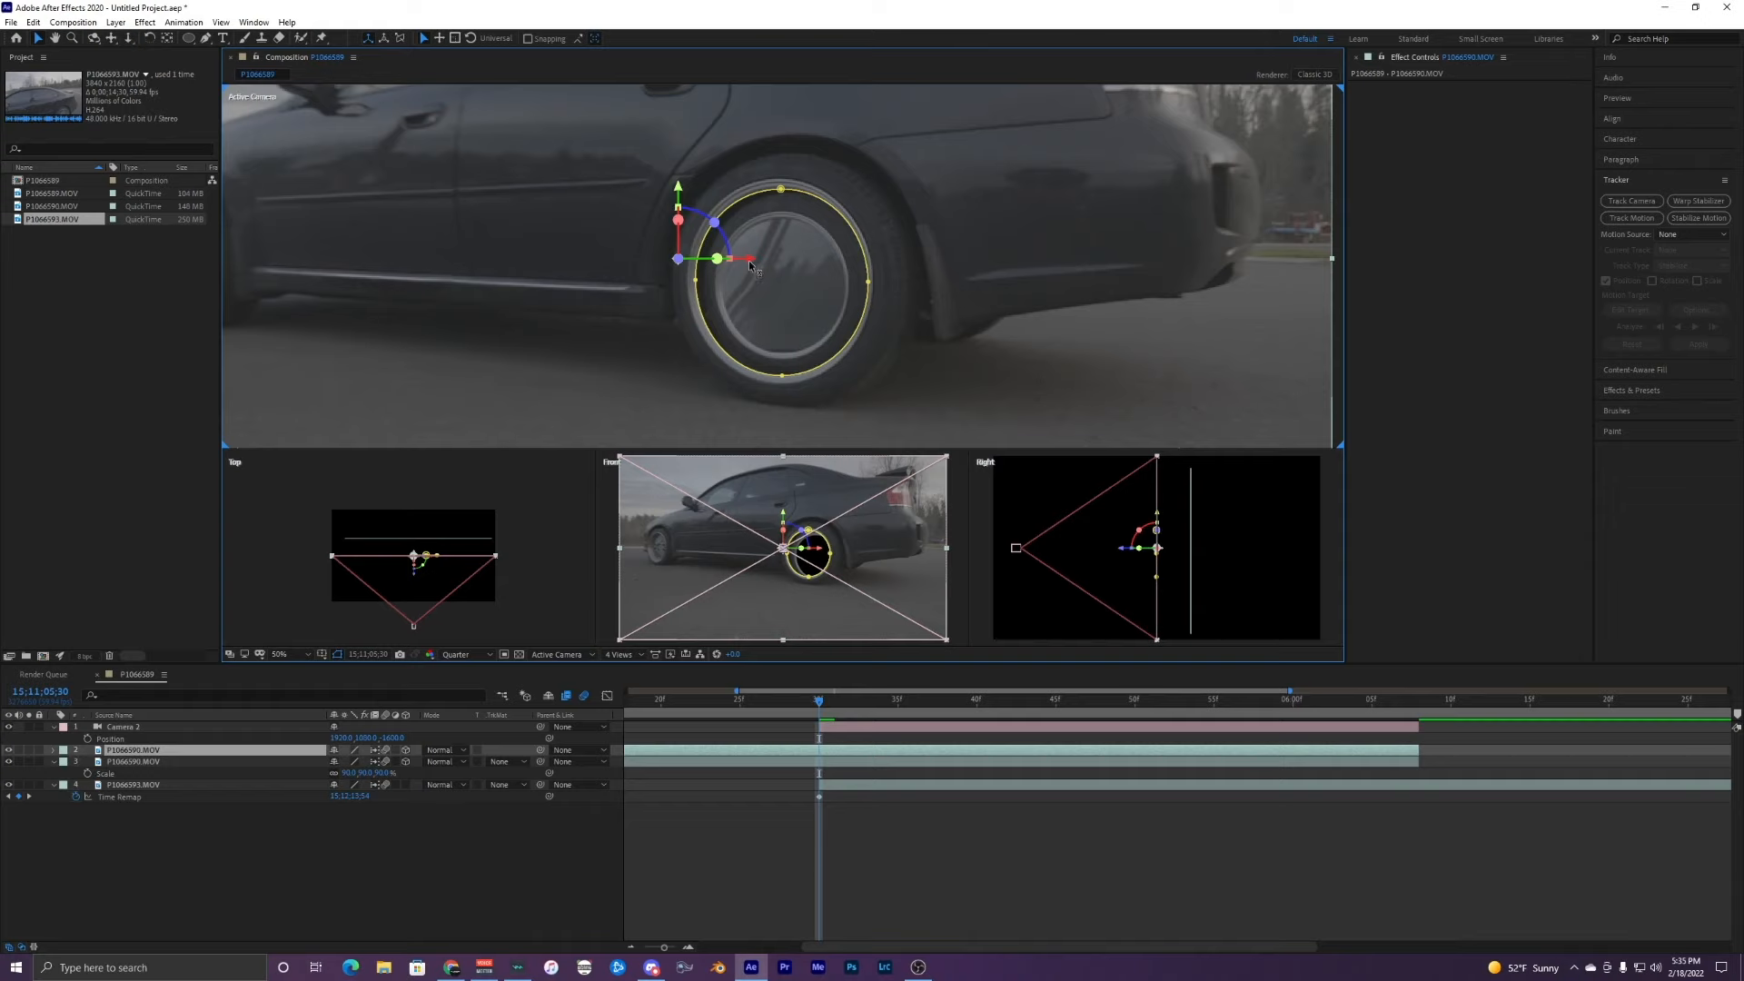
Step: Fine-tune the scaled copy's position to about X 2028 and Y 1111 so its mask ring sits centred inside the wheel
{"action": "left_click", "coordinate": [196, 763]}
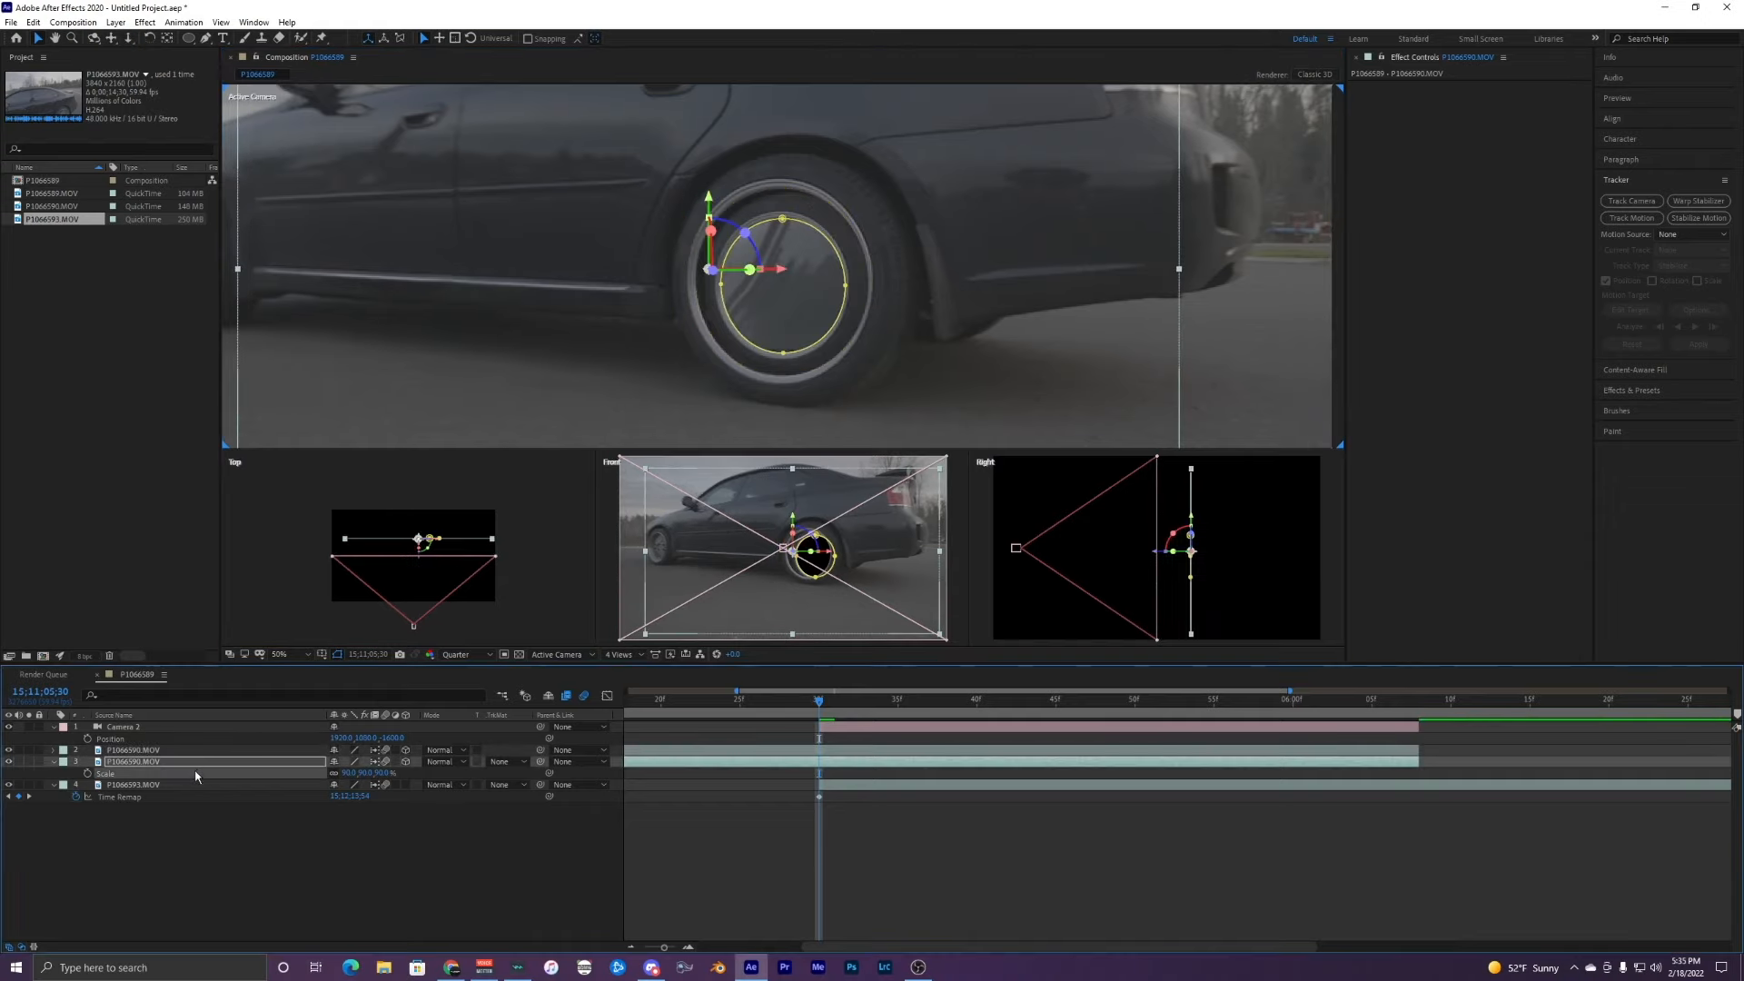
{"action": "key", "text": "p"}
{"action": "mouse_move", "coordinate": [369, 774]}
{"action": "left_mouse_down"}
{"action": "mouse_move", "coordinate": [325, 776]}
{"action": "mouse_move", "coordinate": [366, 774]}
{"action": "mouse_move", "coordinate": [349, 773]}
{"action": "left_mouse_up"}
{"action": "key", "text": "ctrl+z"}
{"action": "key", "text": "ctrl+z"}
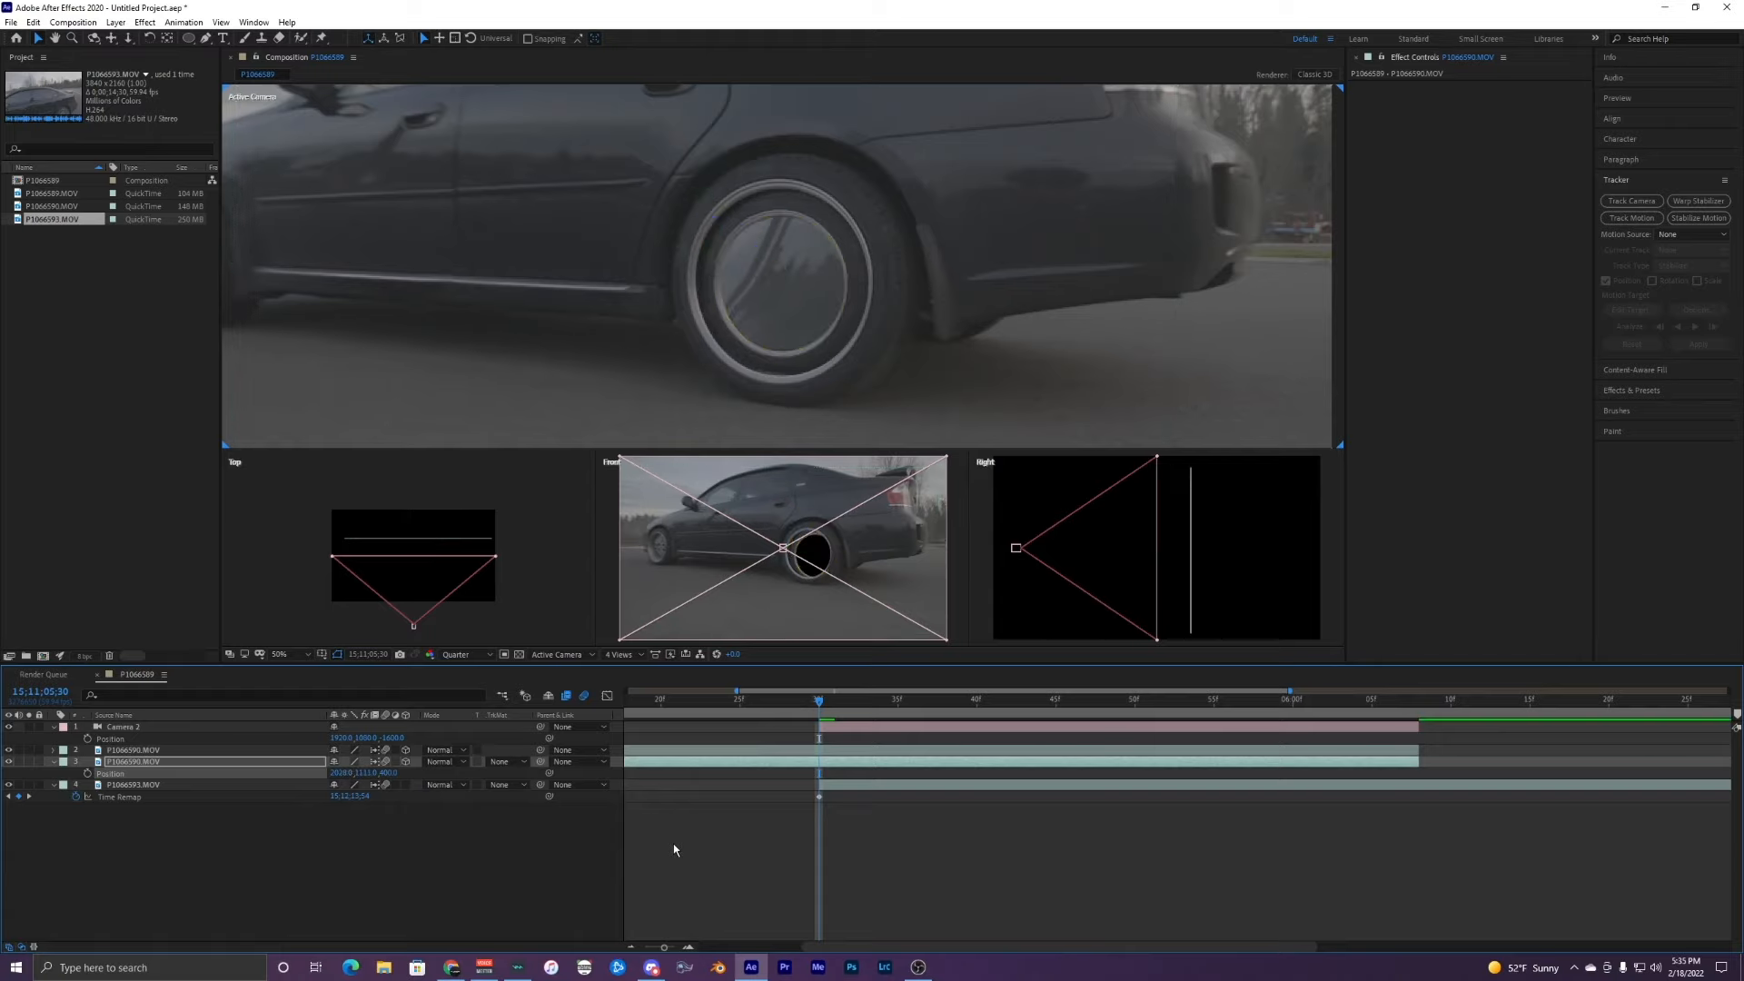
{"action": "left_click", "coordinate": [672, 846]}
{"action": "scroll", "coordinate": [839, 251], "scroll_direction": "down", "scroll_amount": 2}
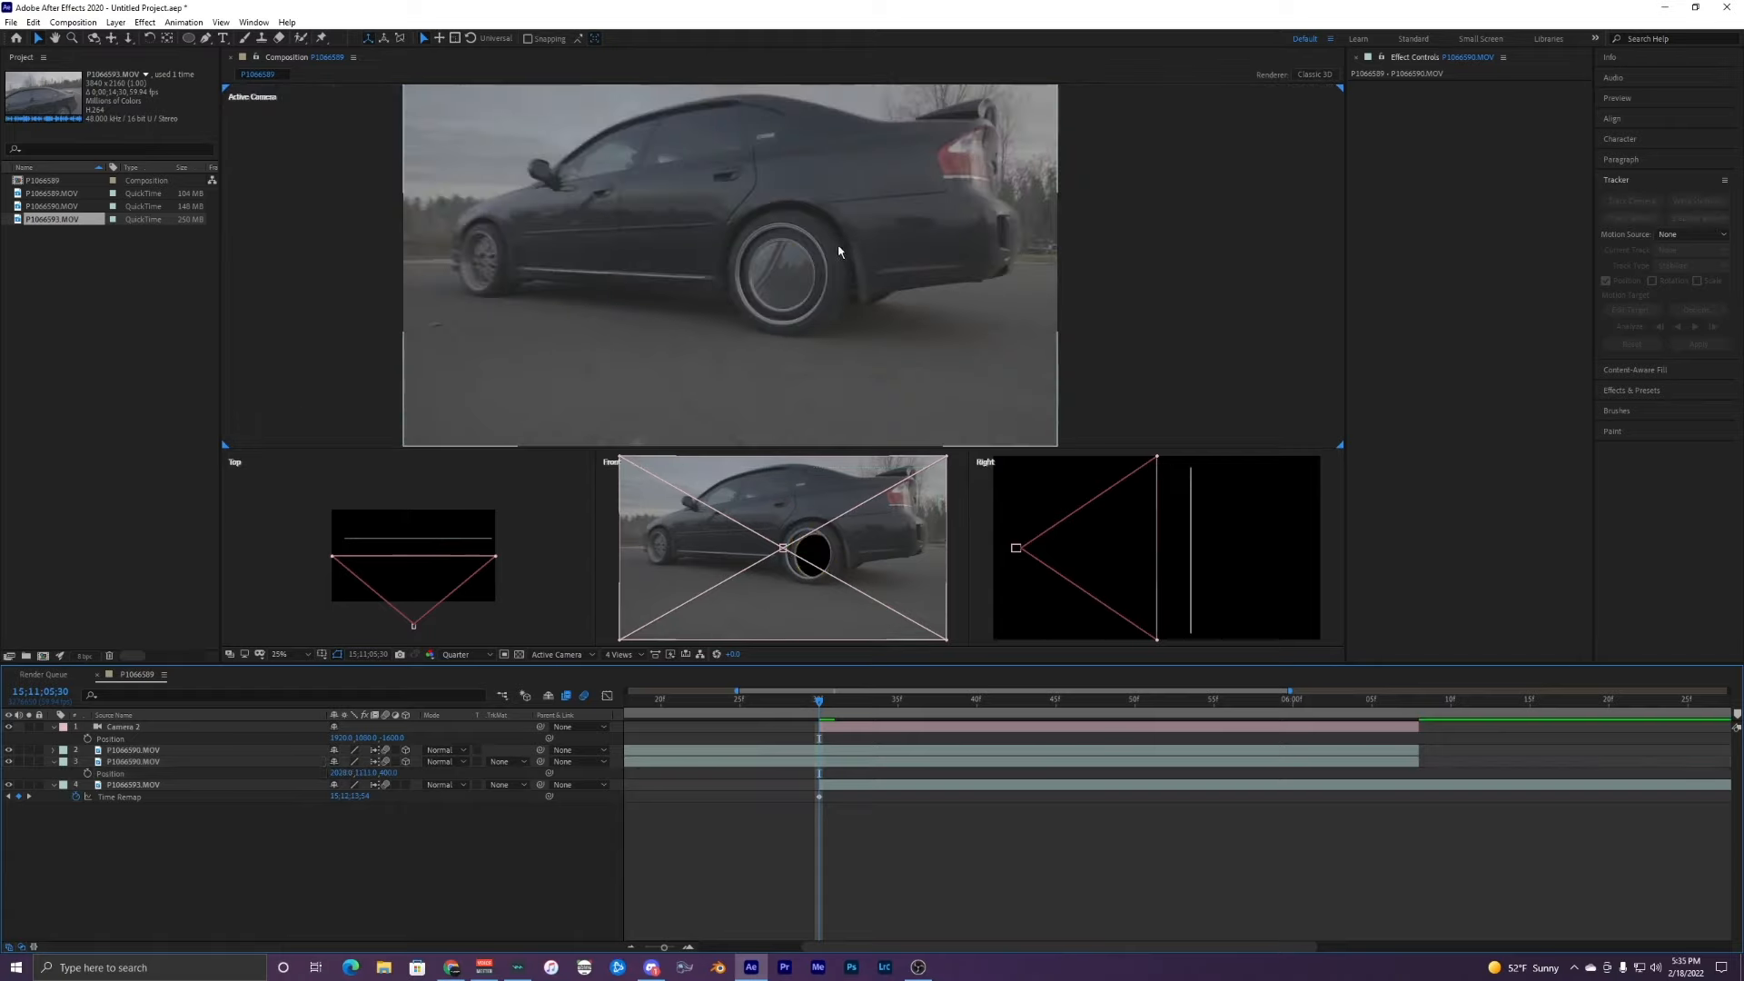
Step: Duplicate the 90% wheel copy and set the lowest copy's Z position to 800
{"action": "left_click", "coordinate": [826, 760]}
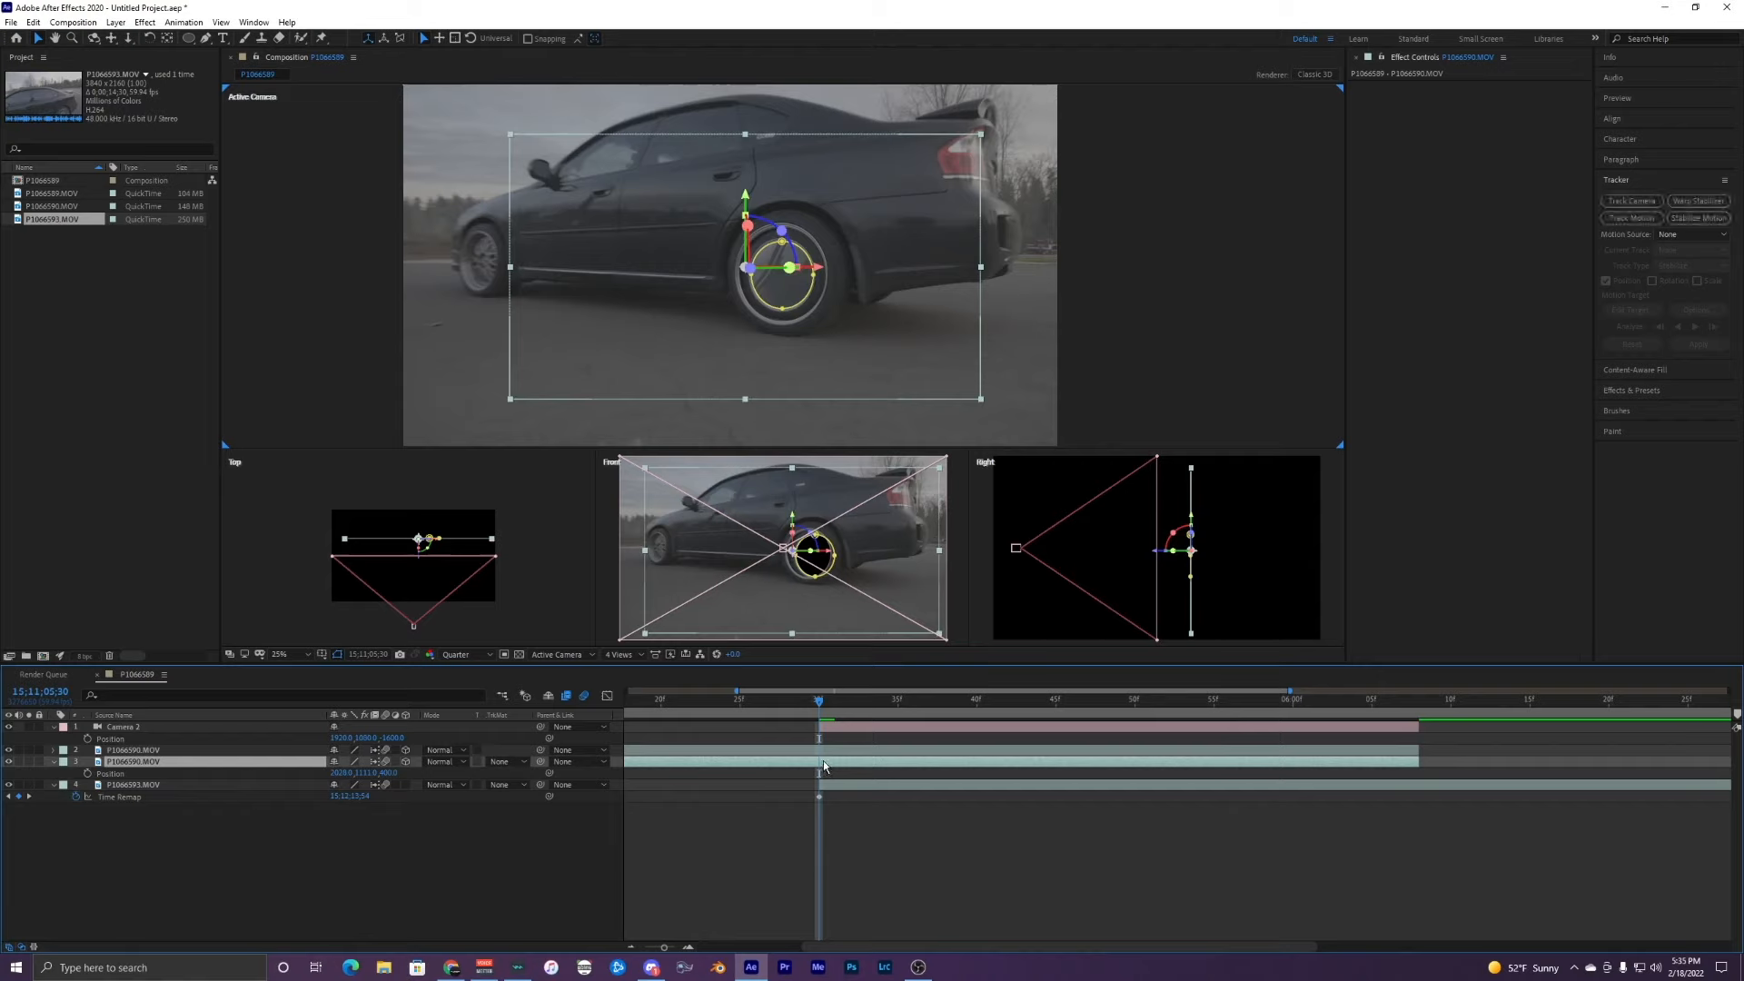
{"action": "key", "text": "ctrl+d"}
{"action": "left_click", "coordinate": [823, 773]}
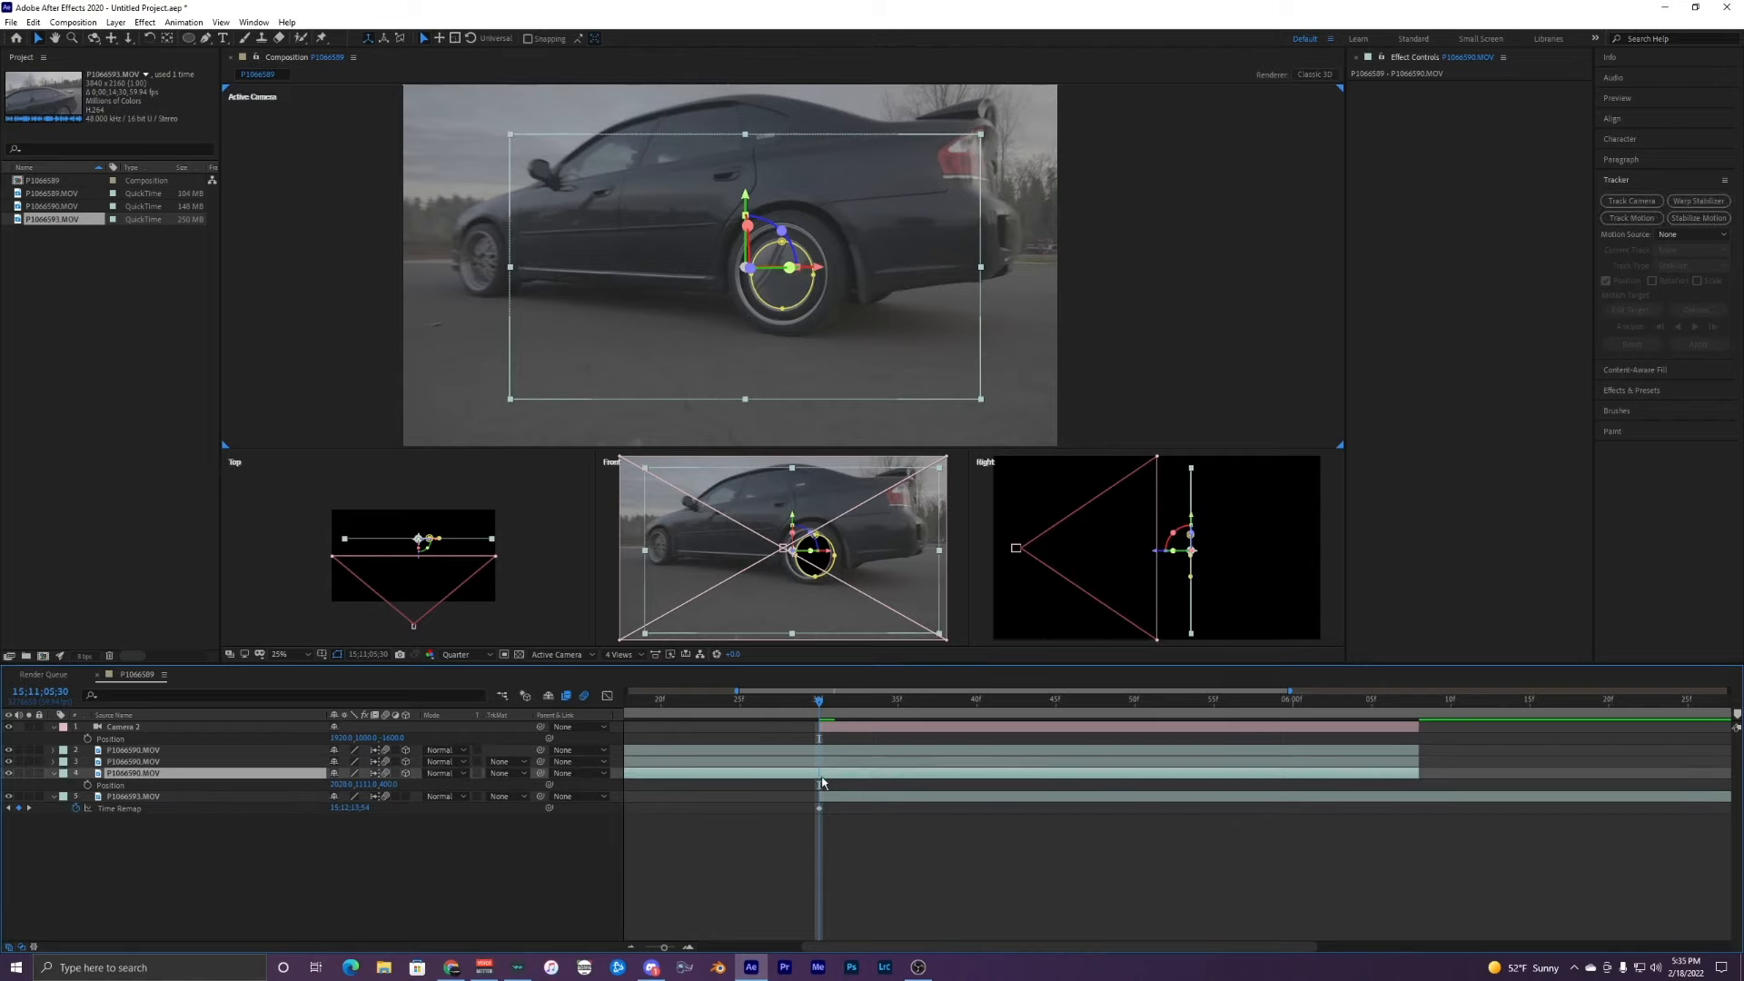
{"action": "left_click", "coordinate": [389, 783]}
{"action": "type", "text": "800"}
{"action": "key", "text": "Return"}
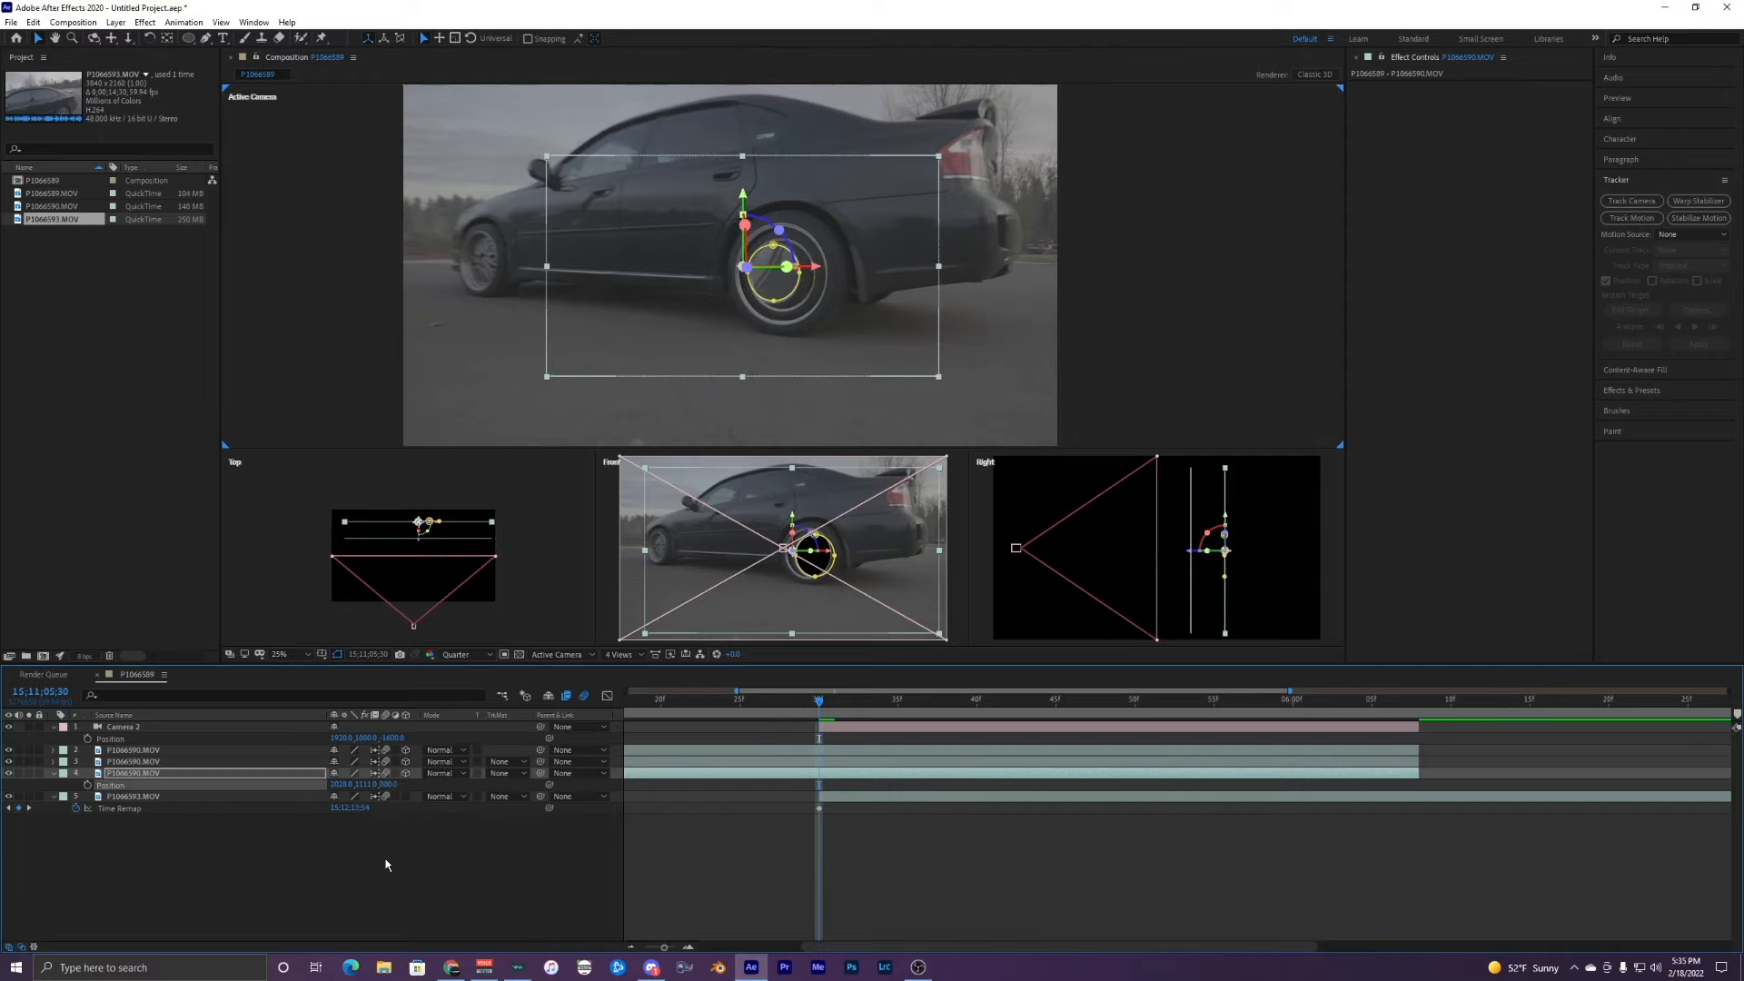
{"action": "left_click", "coordinate": [397, 884]}
Step: Scale the wheel copy at Z 800 to 80%
{"action": "left_click", "coordinate": [218, 779]}
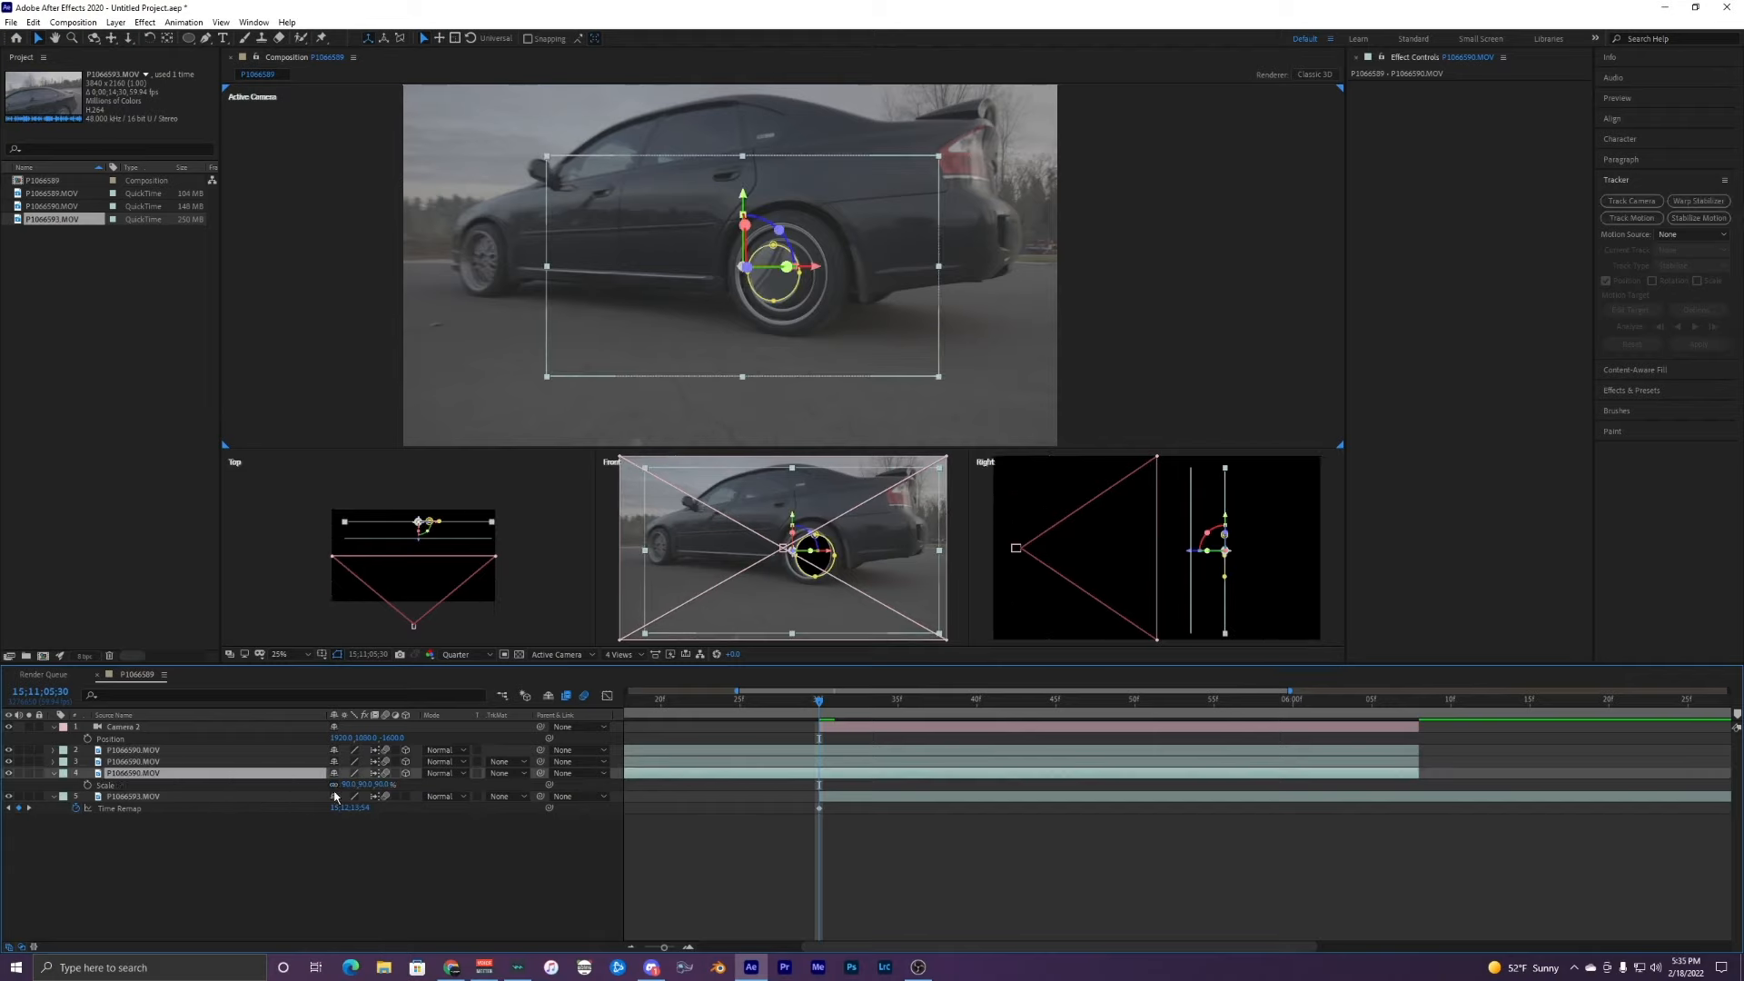
{"action": "left_click", "coordinate": [347, 784]}
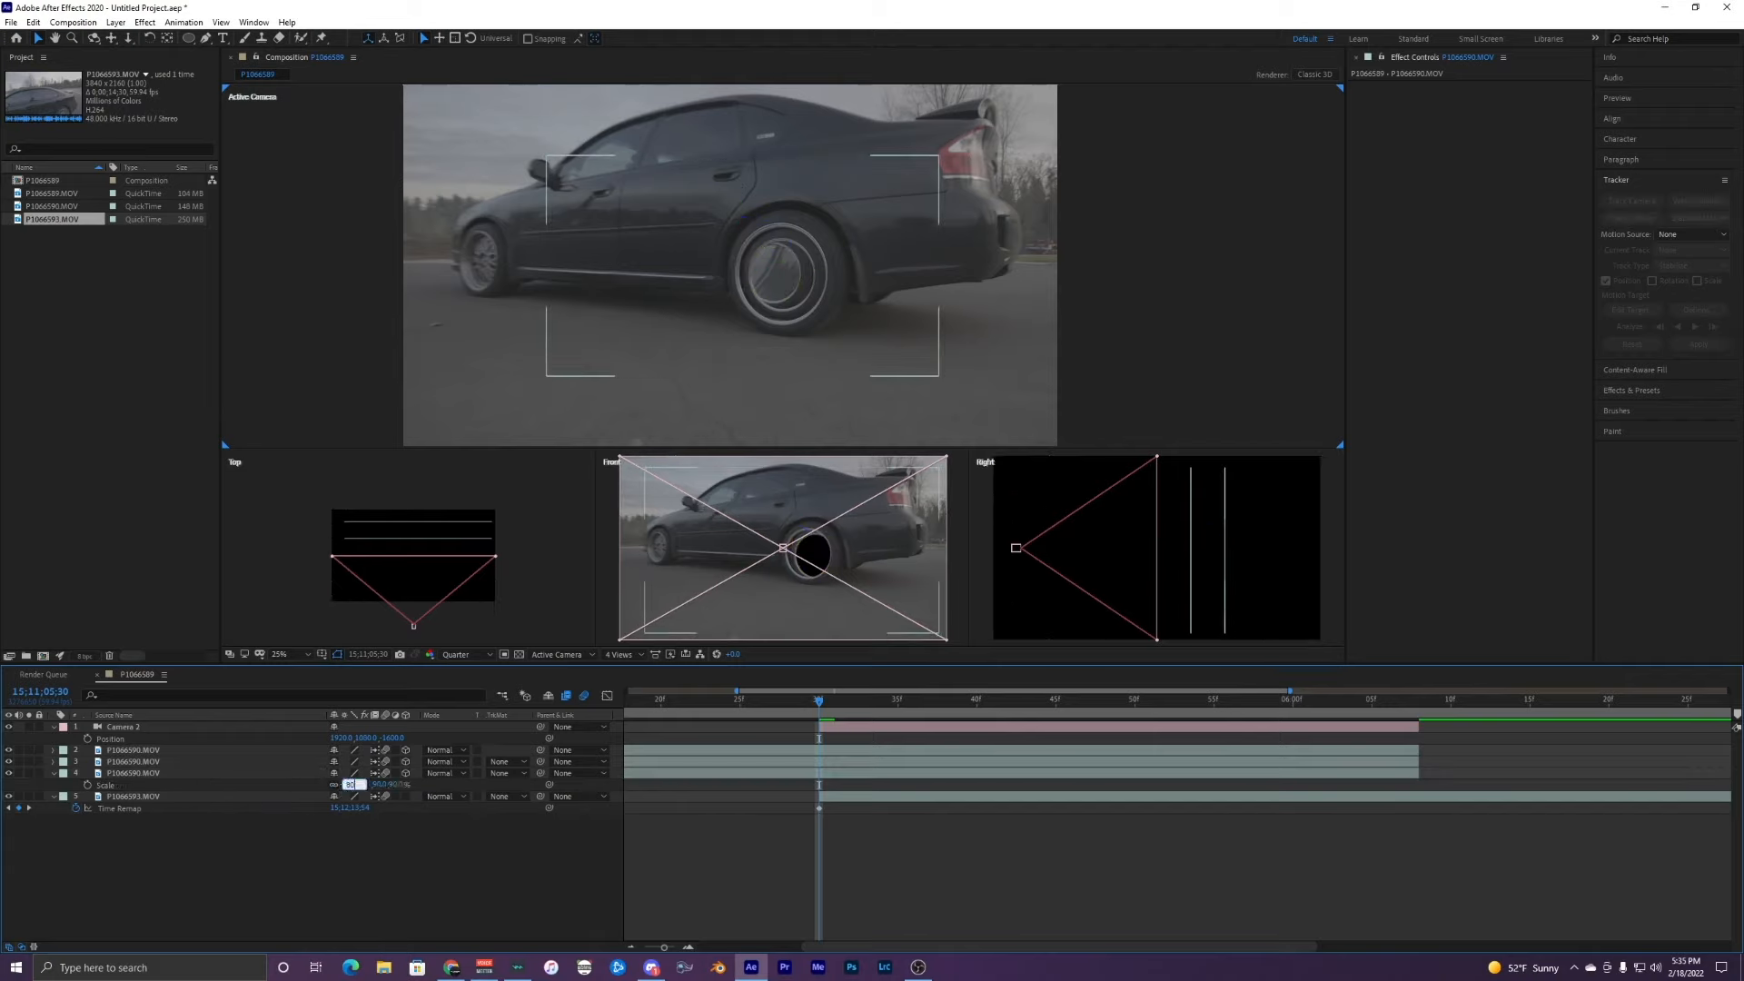
{"action": "key", "text": "Return"}
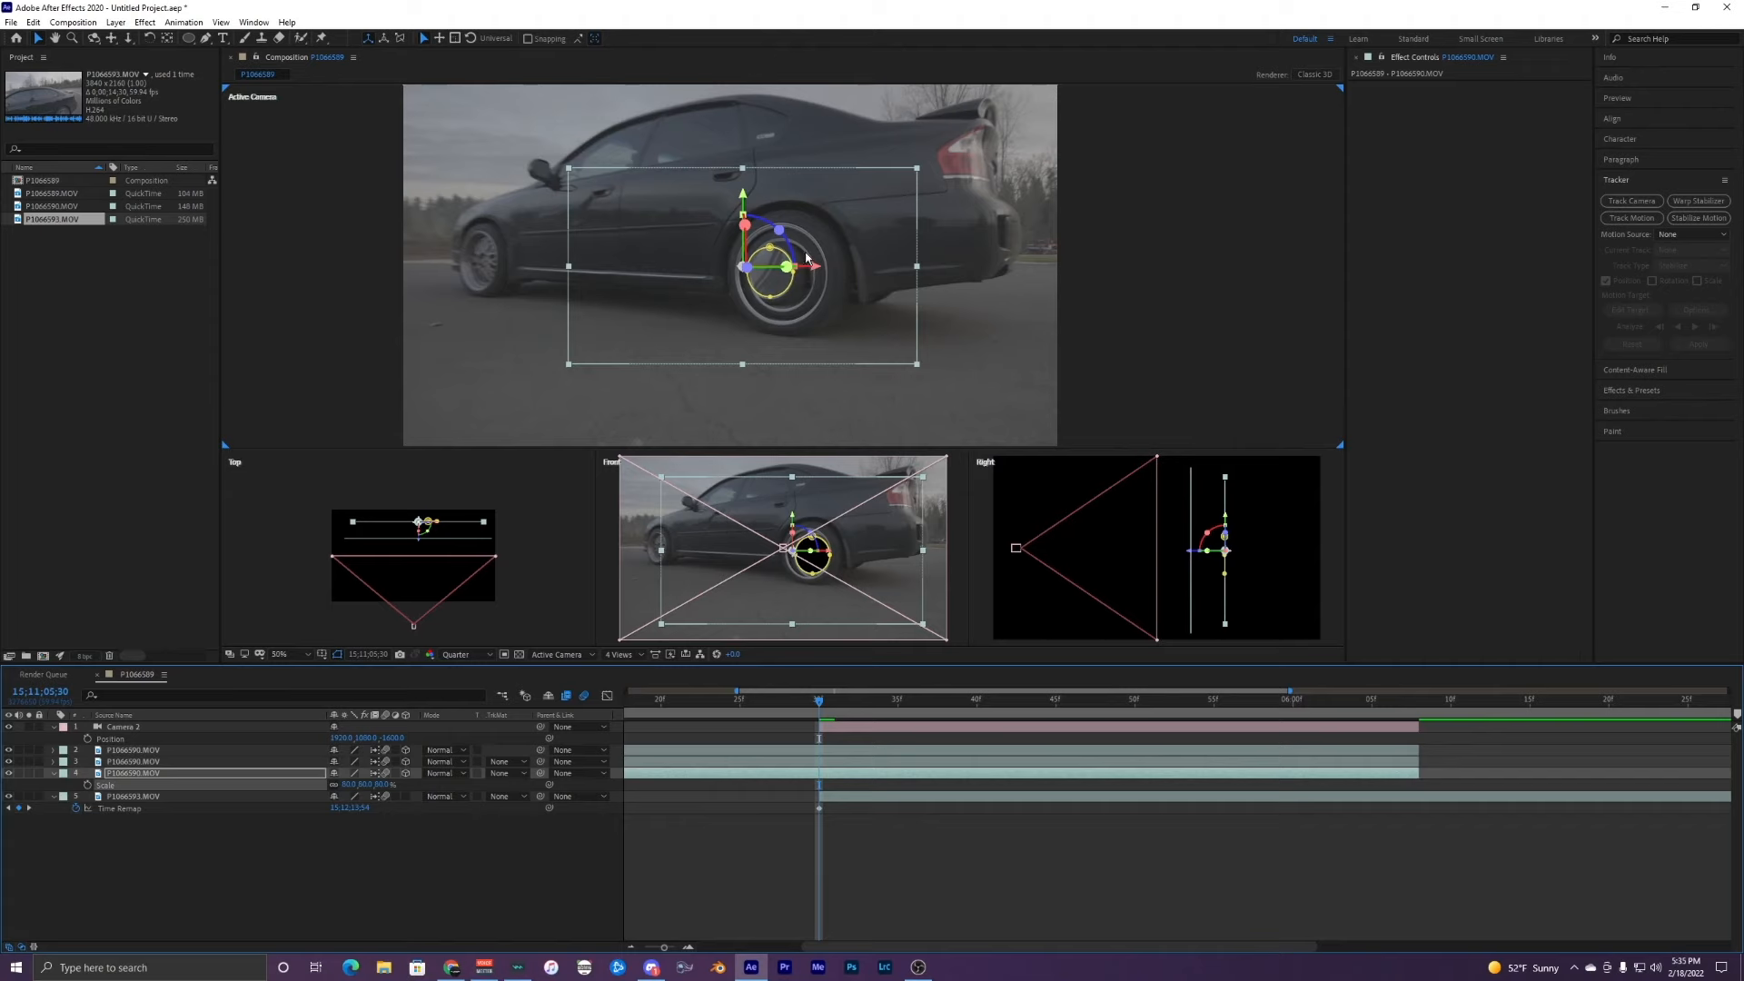
Step: Shift the 80% wheel copy slightly along X and Y to centre its mask ring within the outer rings
{"action": "key", "text": "period"}
{"action": "left_click_drag", "start_coordinate": [779, 268], "coordinate": [800, 269]}
{"action": "left_click_drag", "start_coordinate": [725, 198], "coordinate": [724, 205]}
{"action": "left_click_drag", "start_coordinate": [800, 270], "coordinate": [803, 270]}
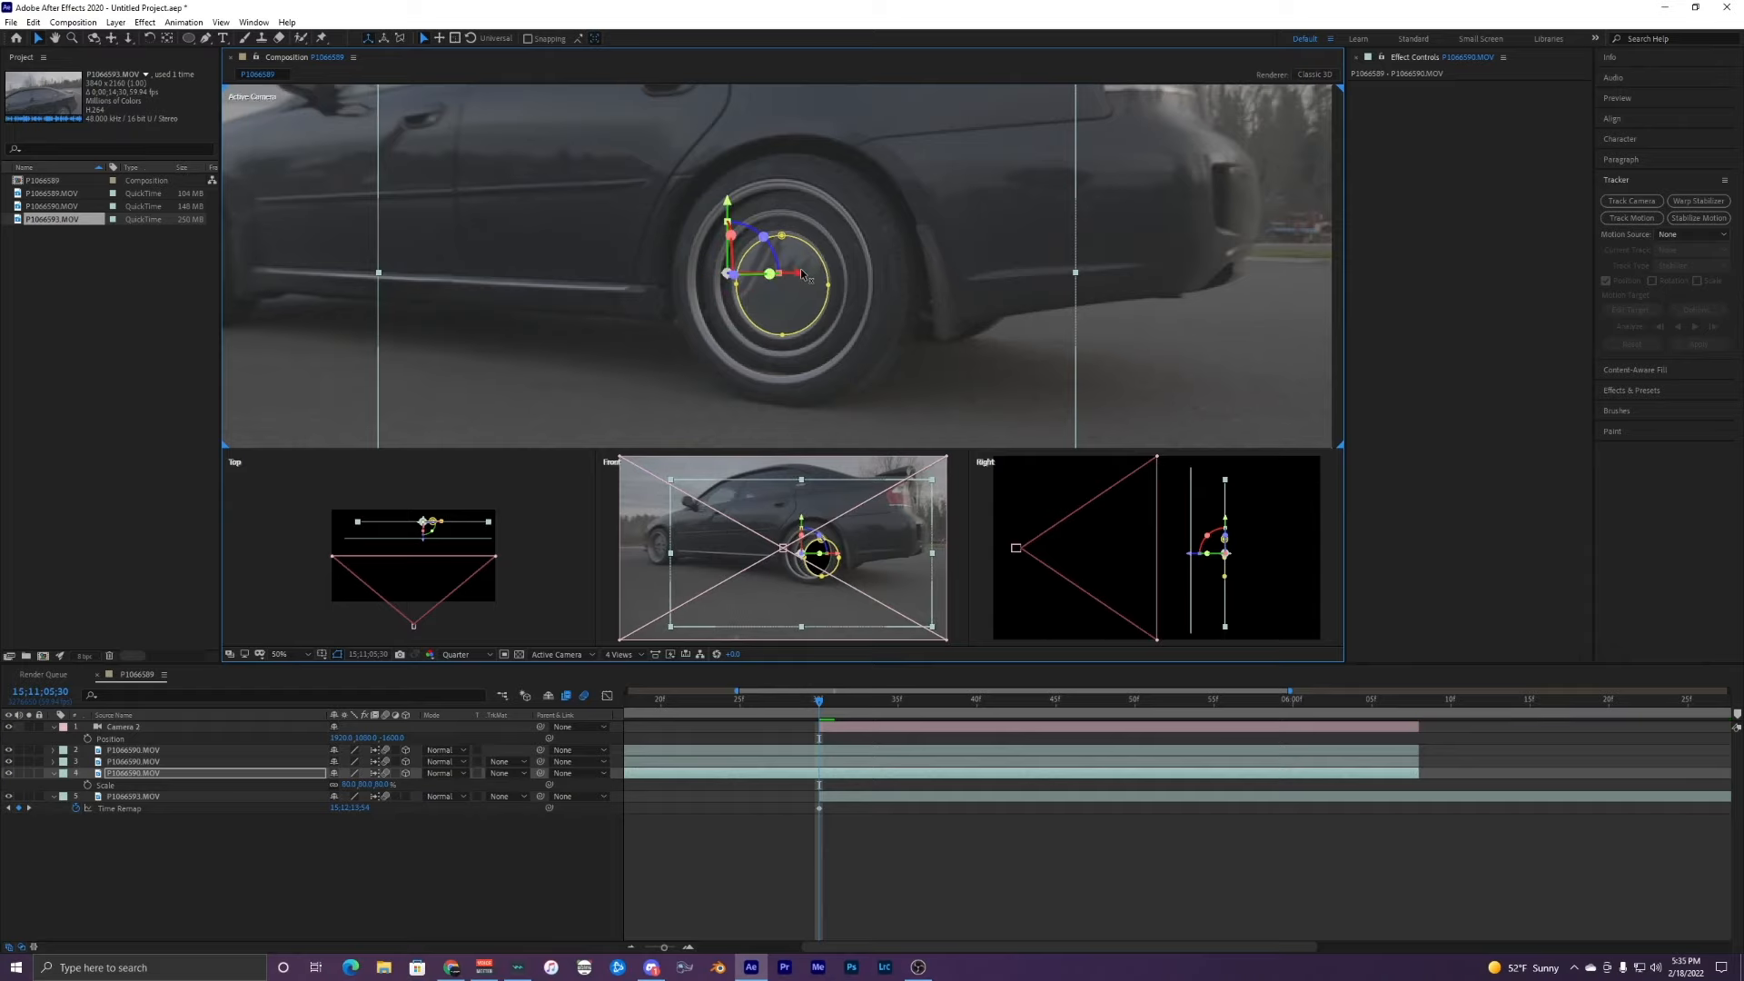
{"action": "left_click", "coordinate": [1078, 301]}
{"action": "scroll", "coordinate": [1078, 302], "scroll_direction": "down", "scroll_amount": 2}
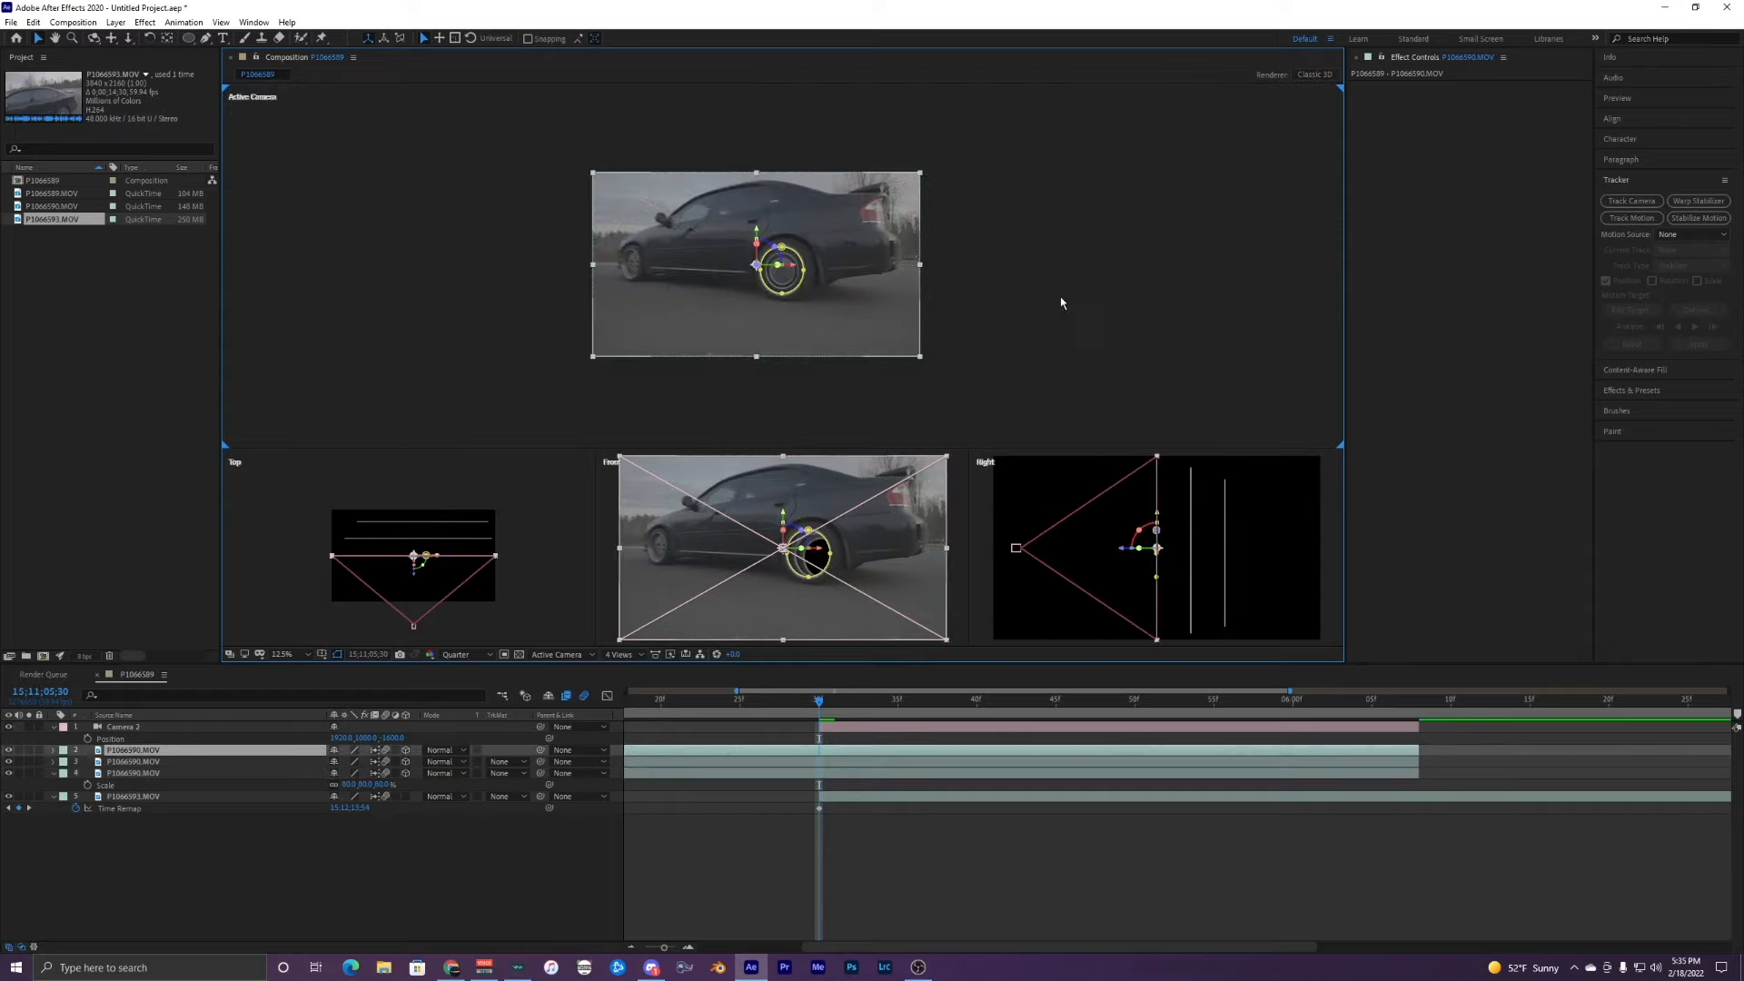
{"action": "left_click", "coordinate": [1056, 294]}
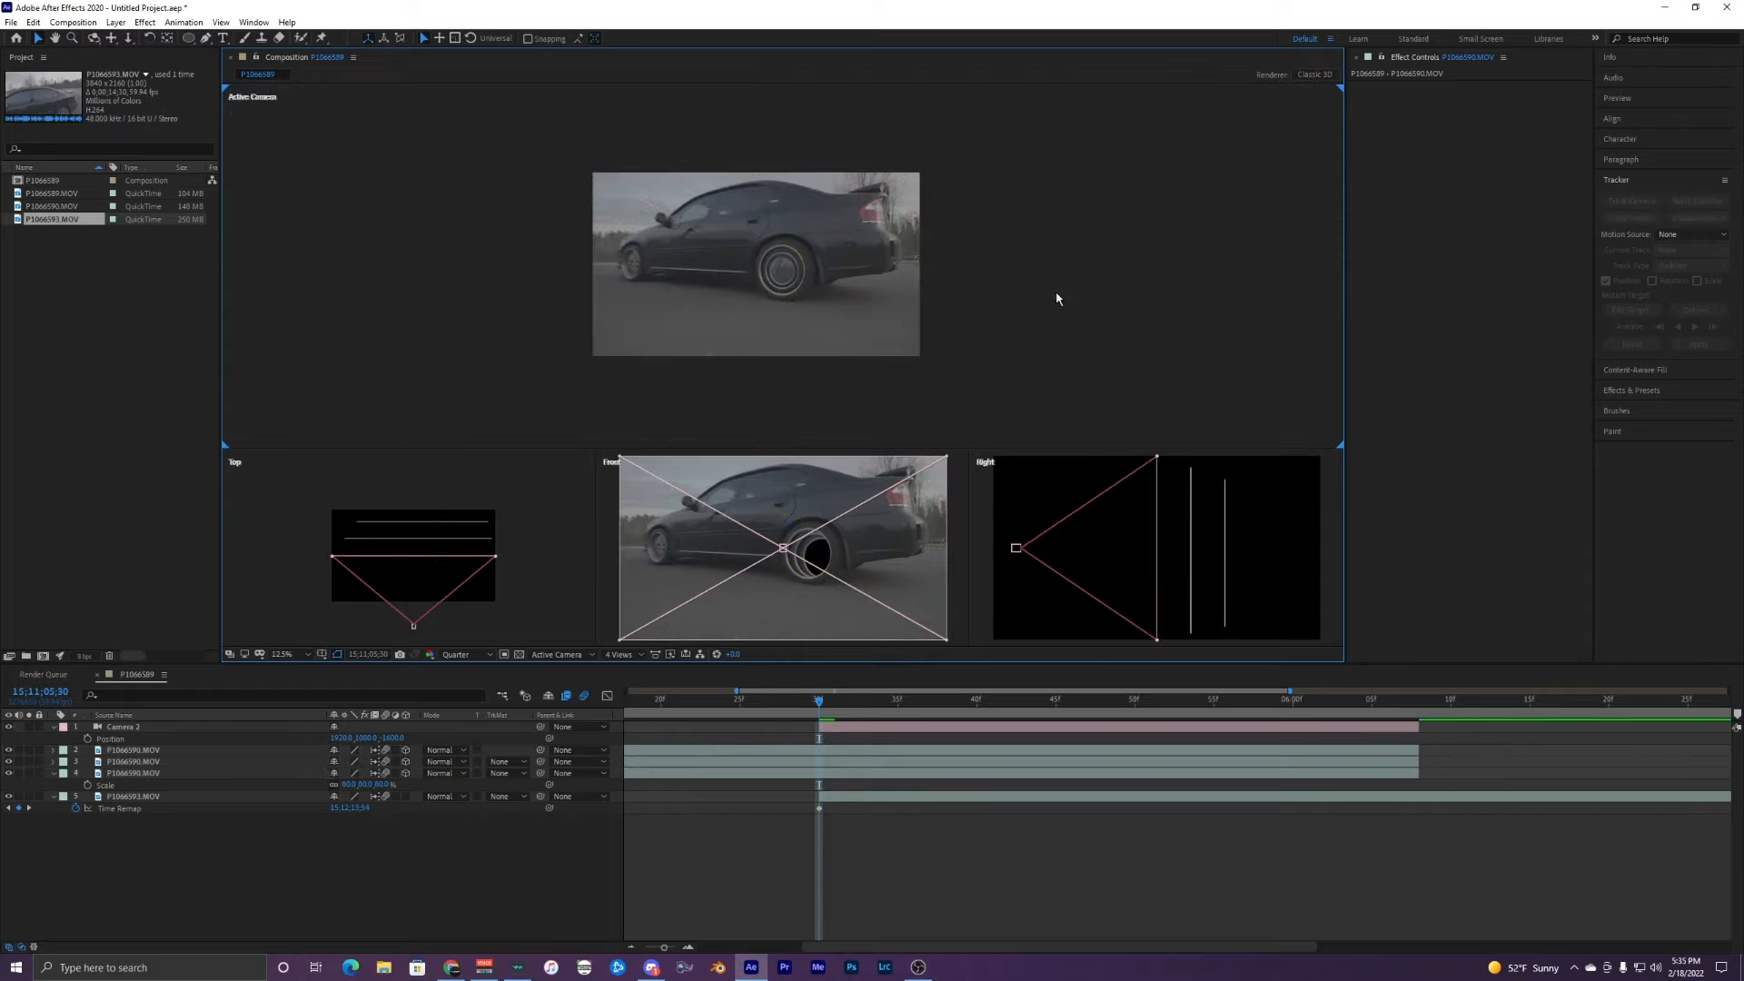
{"action": "scroll", "coordinate": [989, 288], "scroll_direction": "up", "scroll_amount": 1}
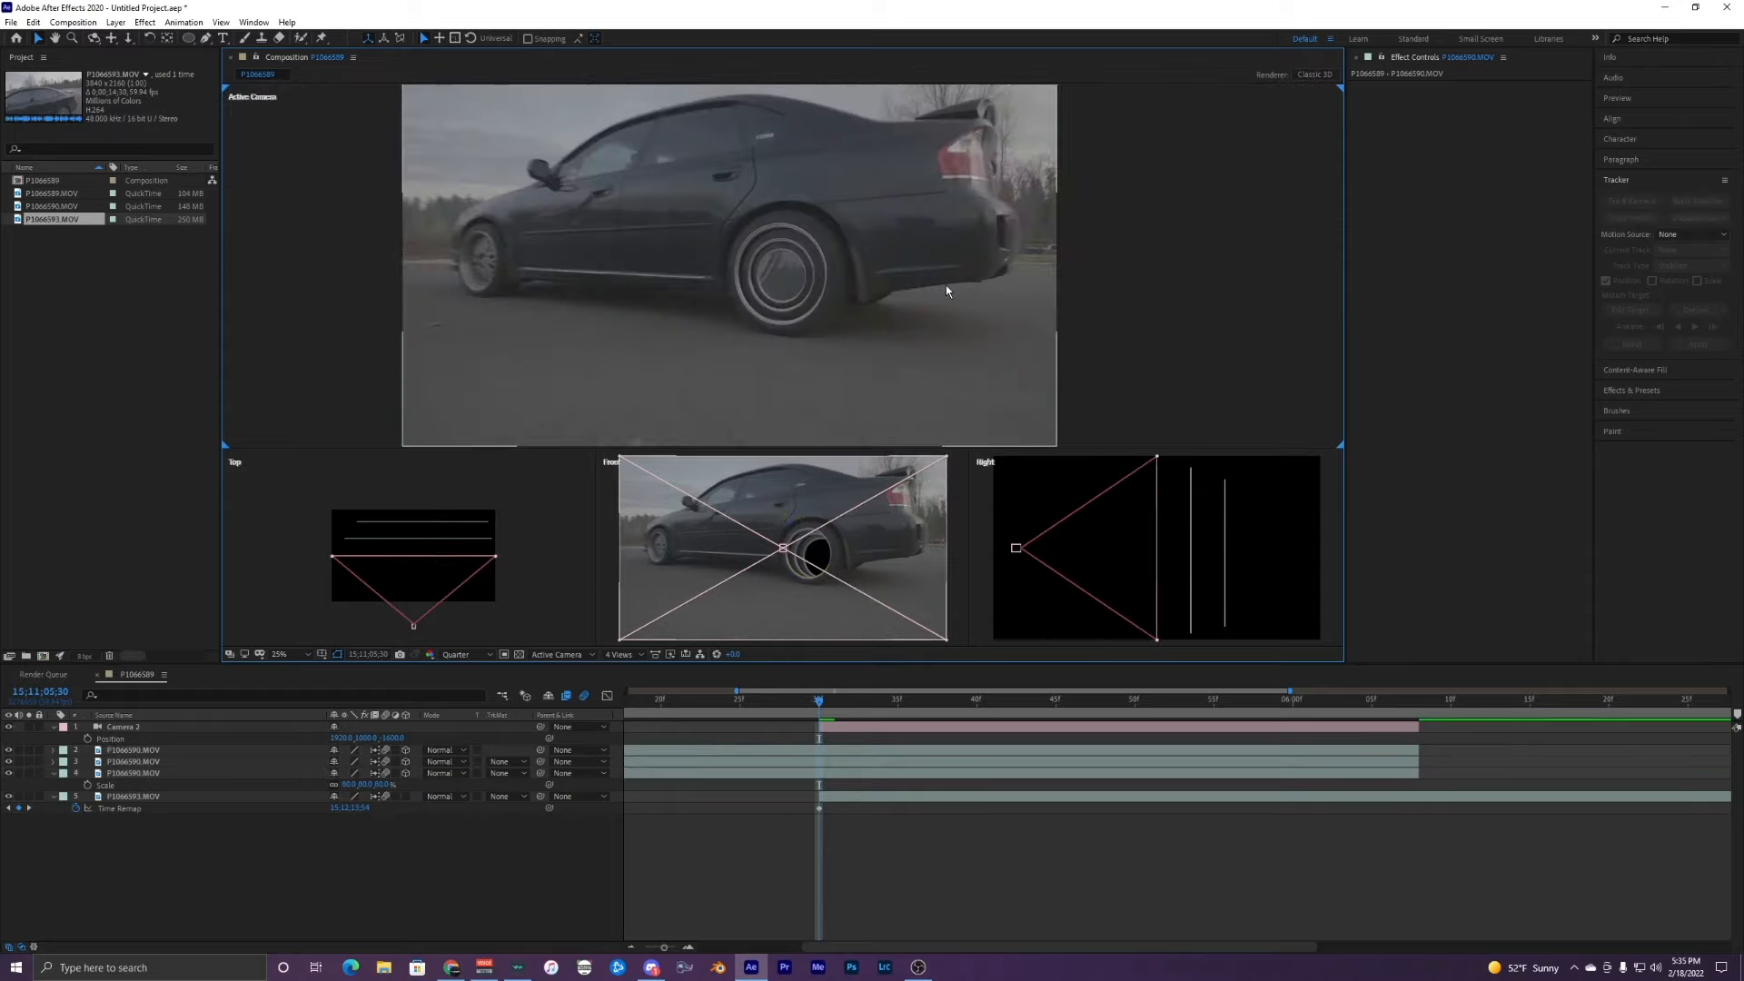
Step: Duplicate the 80% wheel copy and set the lowest copy's scale to 70%
{"action": "left_click", "coordinate": [831, 775]}
{"action": "key", "text": "ctrl+d"}
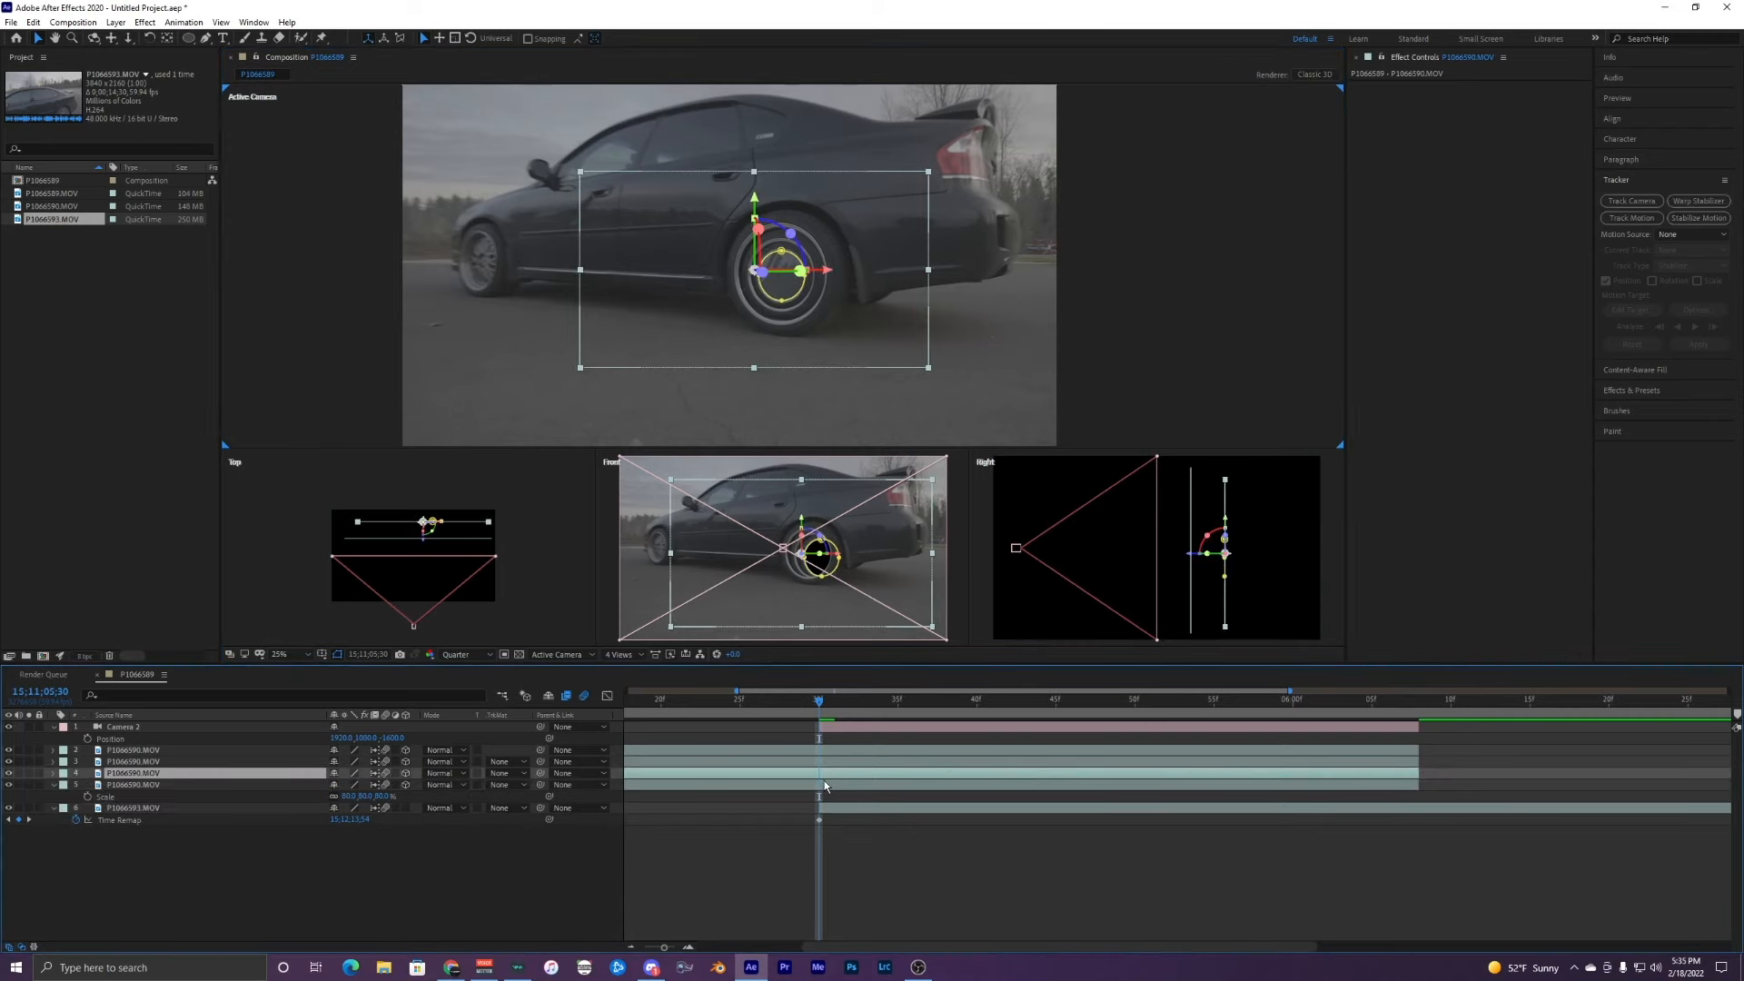
{"action": "left_click", "coordinate": [348, 796]}
{"action": "type", "text": "70"}
{"action": "key", "text": "Return"}
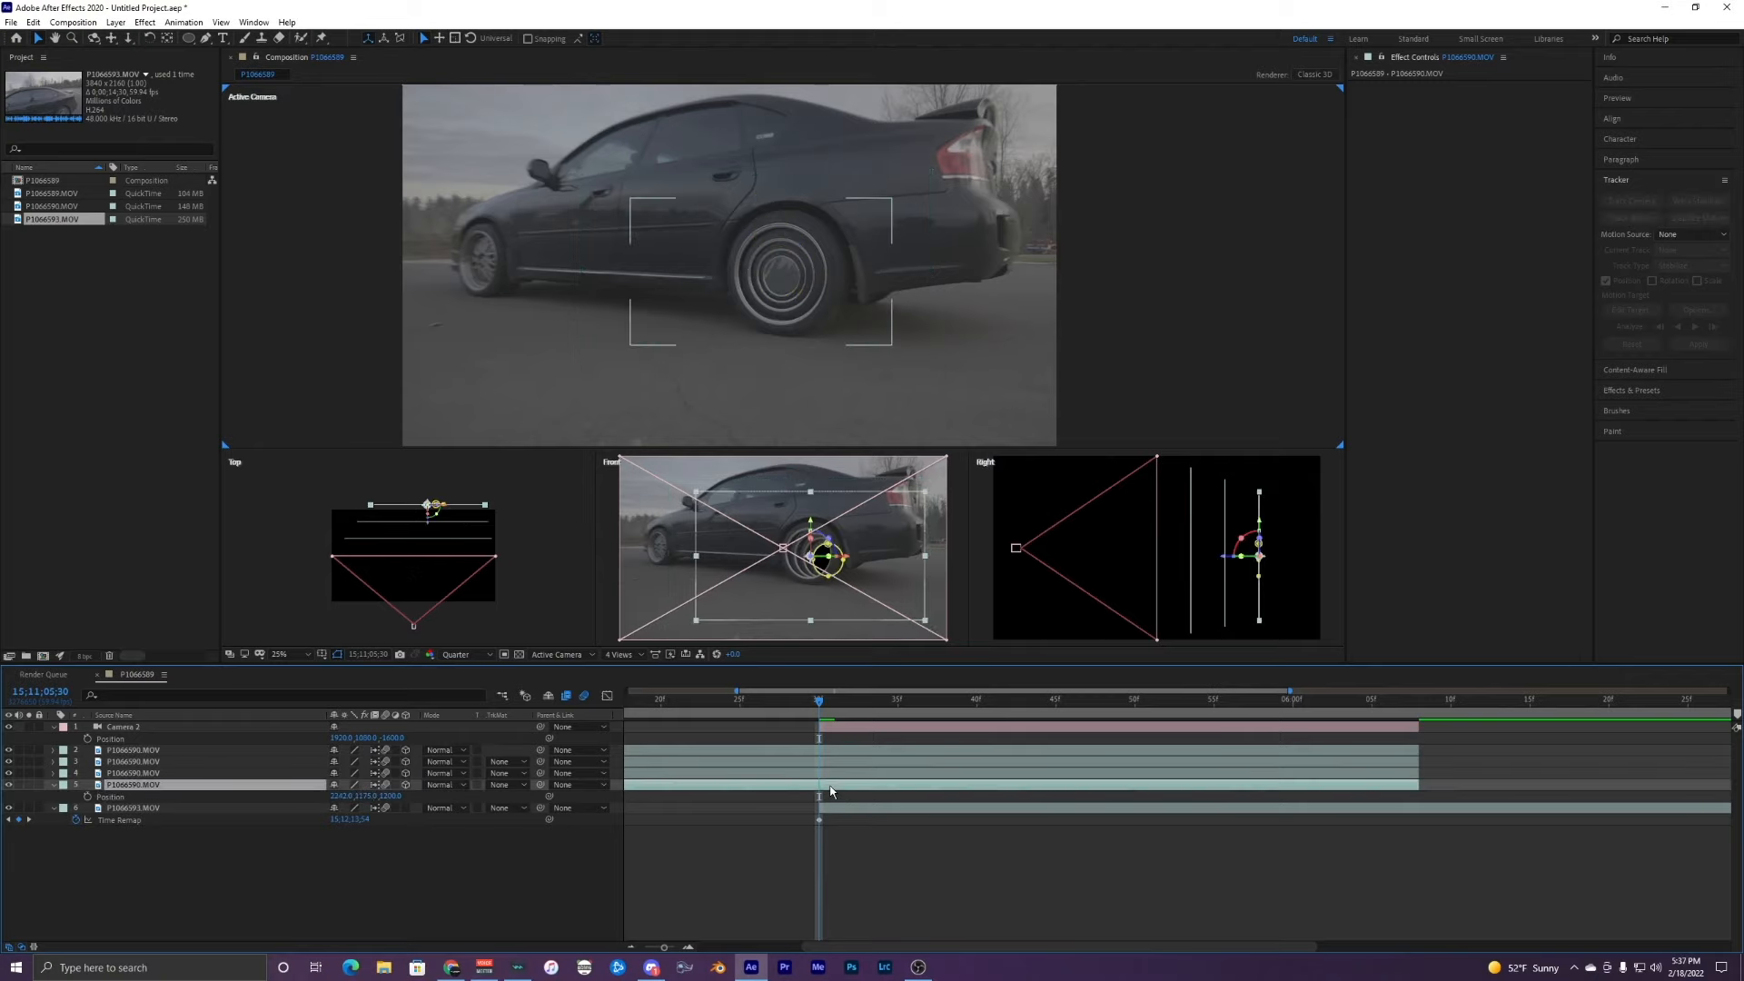
Step: Examine the depth order and alignment of the four stacked wheel layers by selecting each one in turn
{"action": "left_click", "coordinate": [830, 786]}
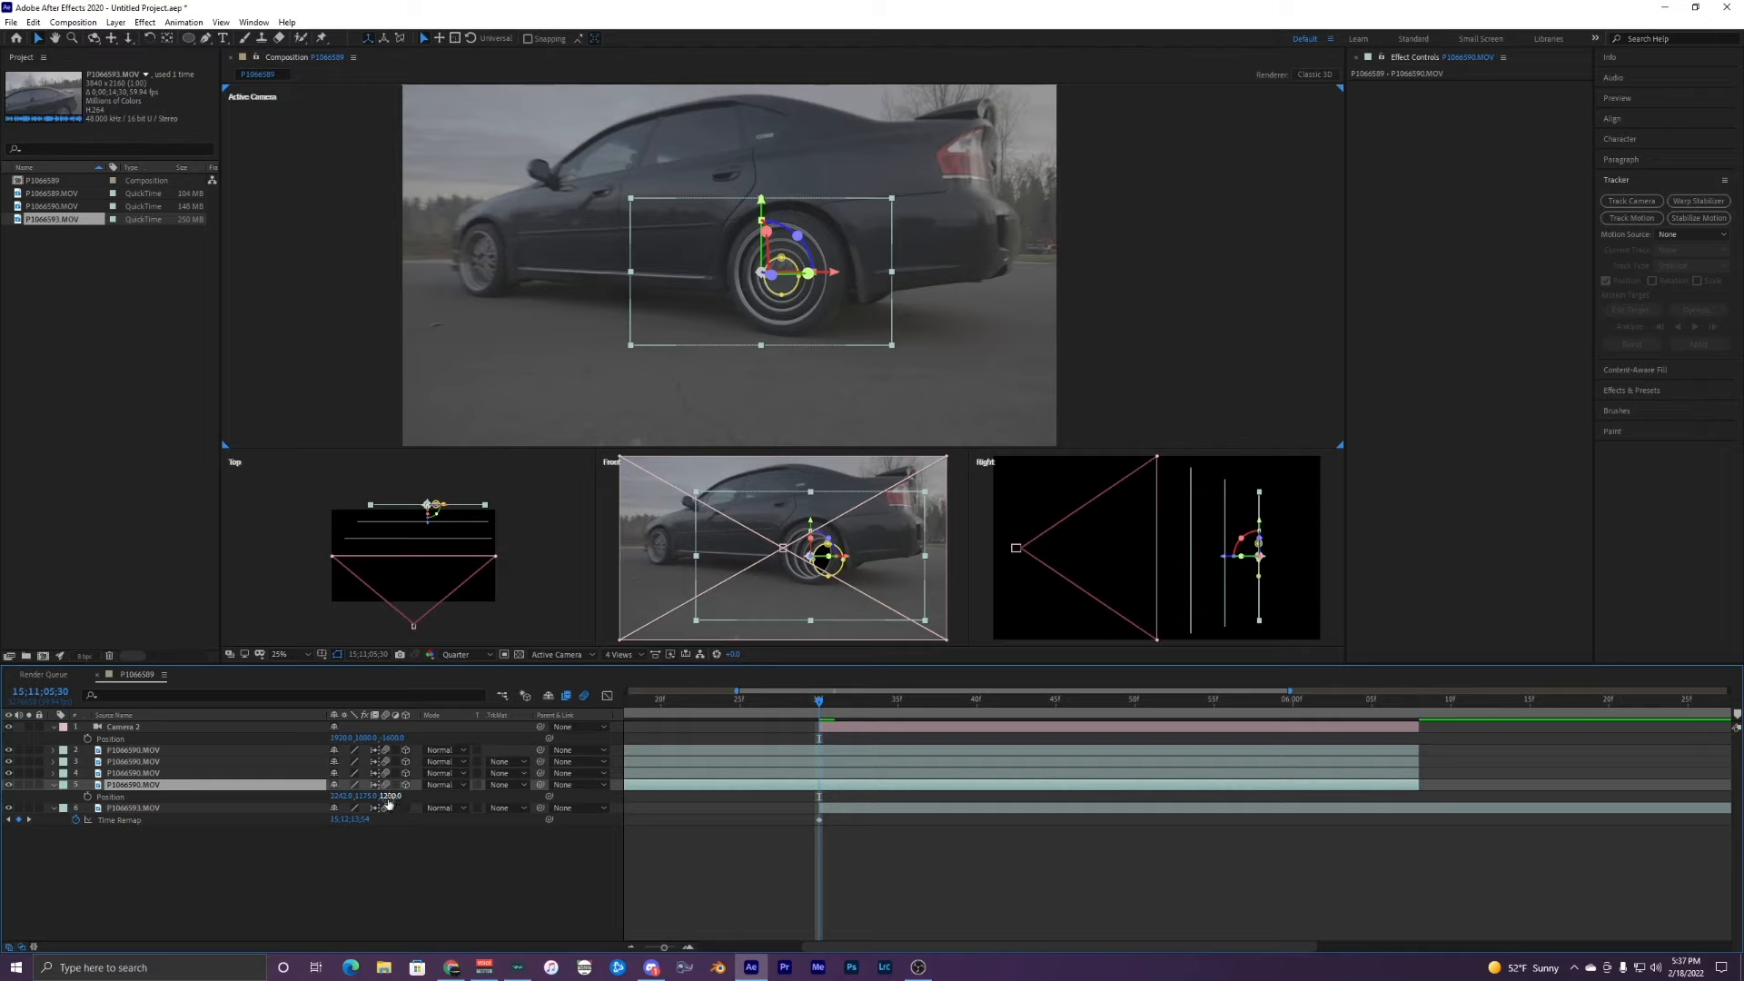
{"action": "left_click", "coordinate": [835, 703]}
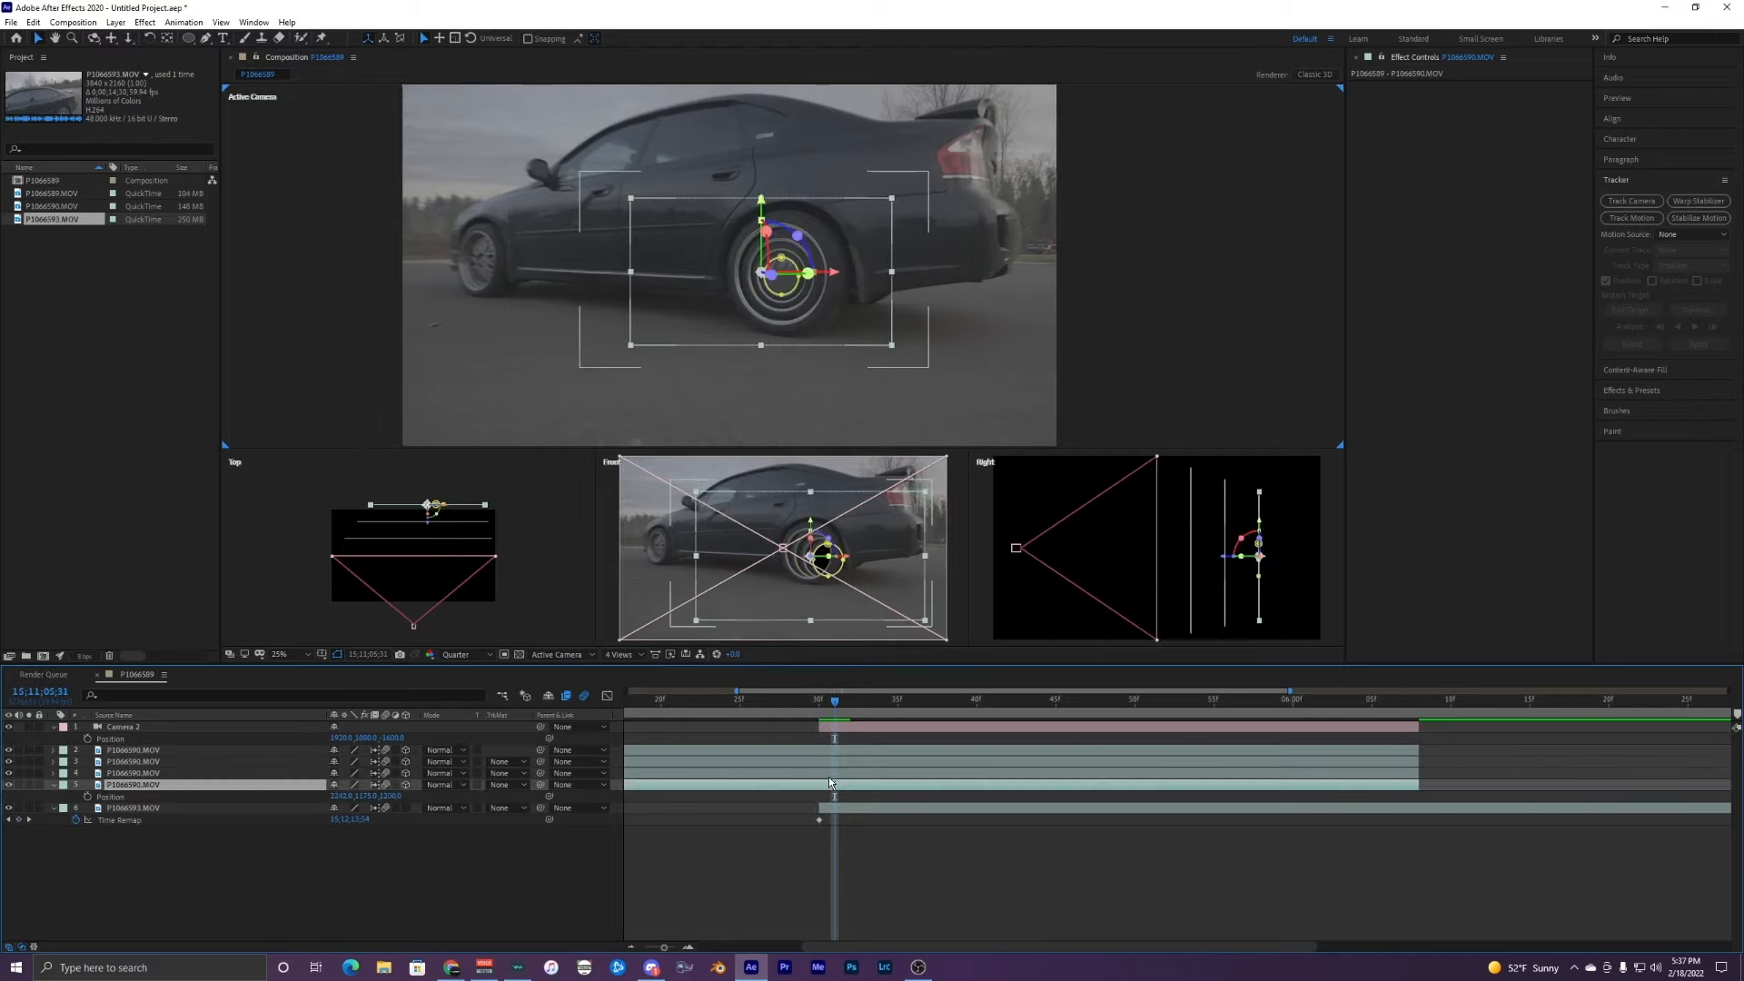
{"action": "left_click", "coordinate": [830, 763]}
{"action": "left_click", "coordinate": [828, 771]}
{"action": "left_click", "coordinate": [830, 784]}
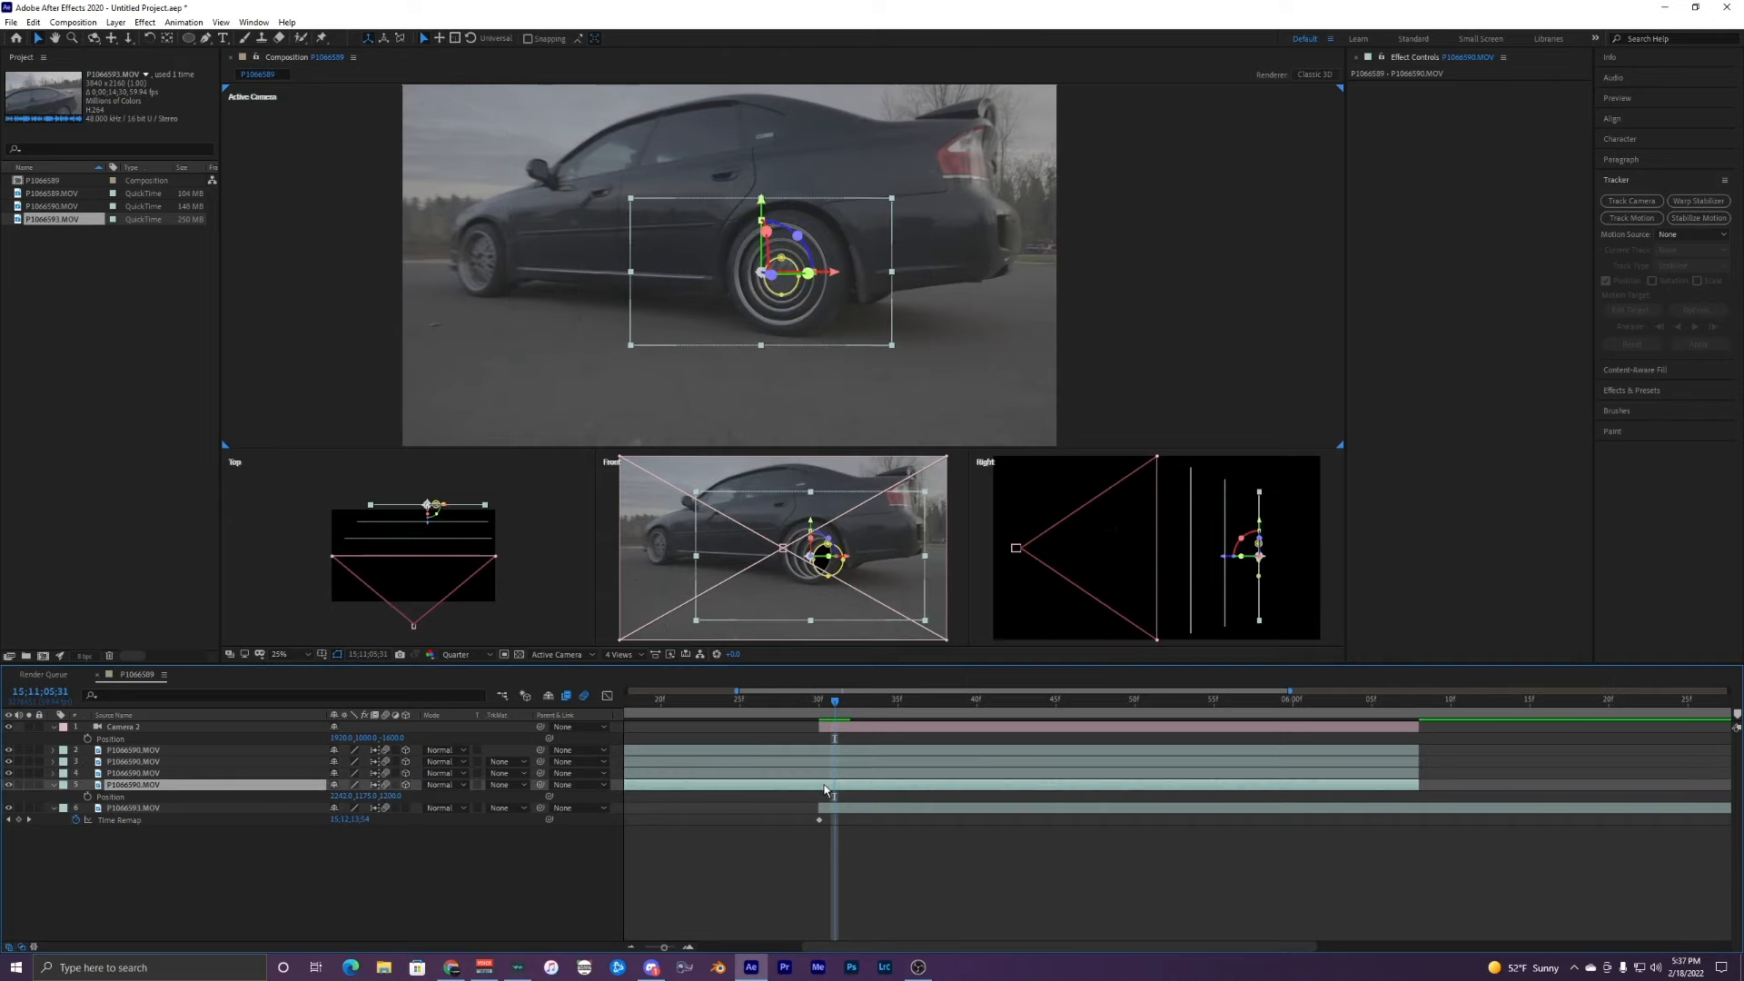
{"action": "left_click", "coordinate": [831, 751]}
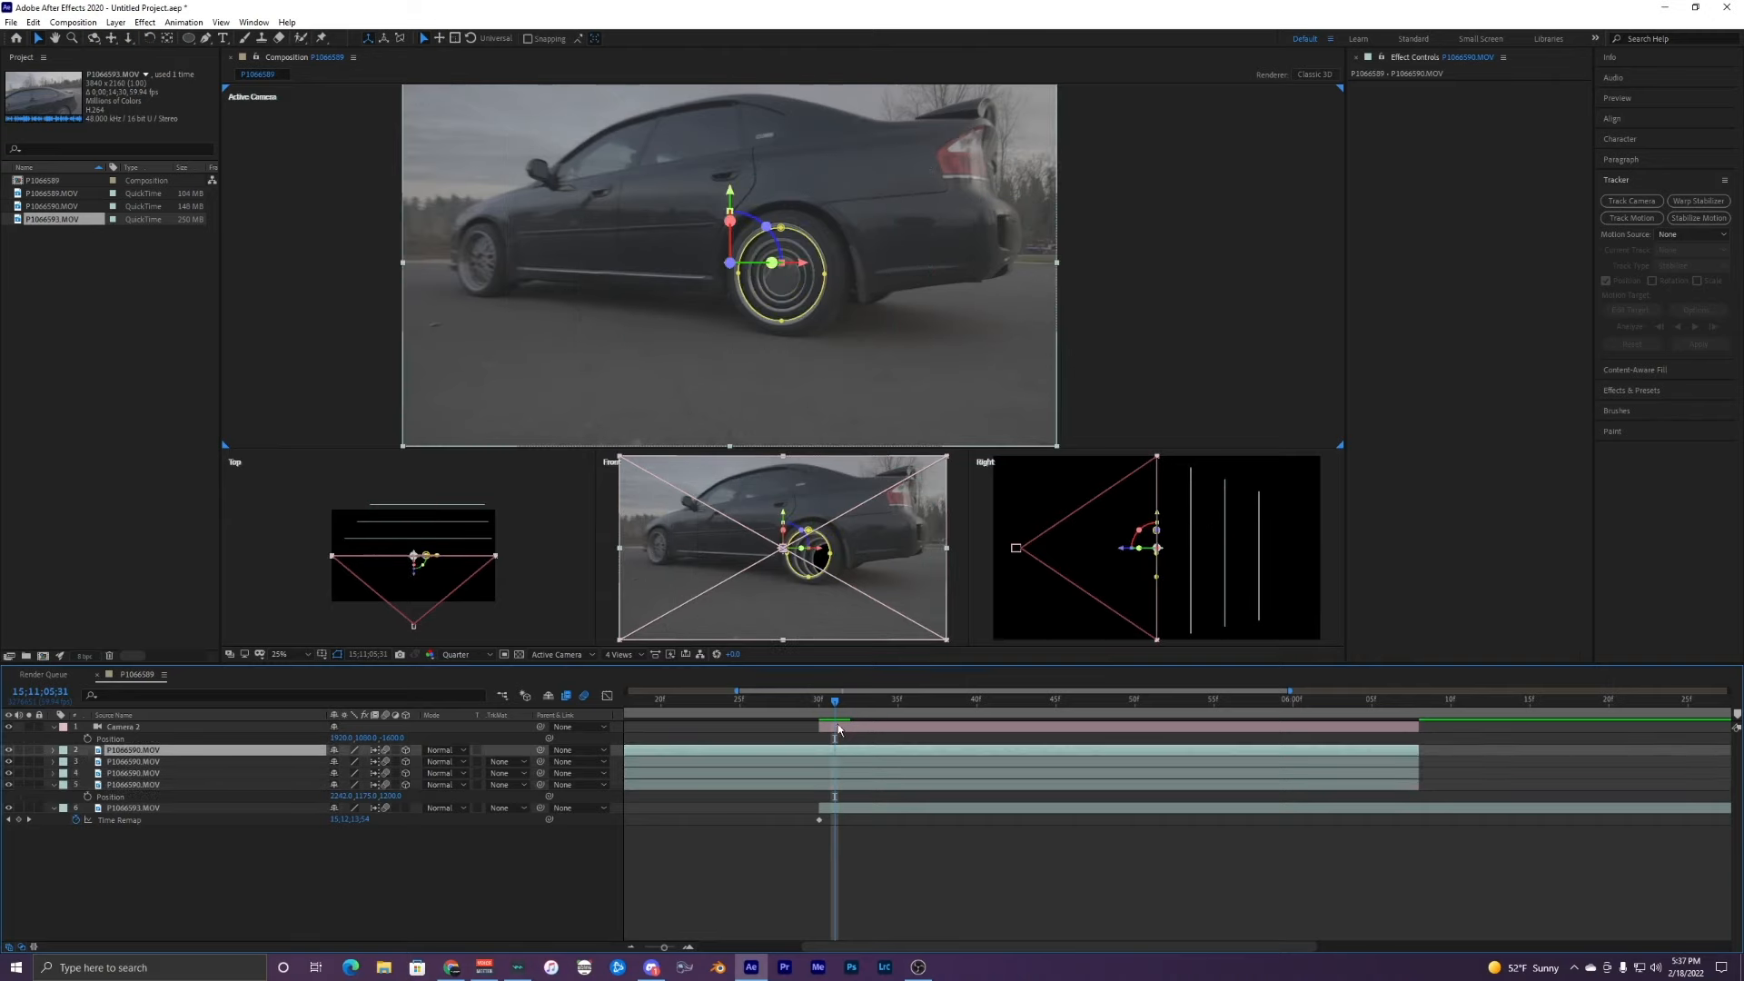
{"action": "left_click", "coordinate": [836, 764]}
{"action": "left_click", "coordinate": [834, 785]}
{"action": "left_click", "coordinate": [840, 800]}
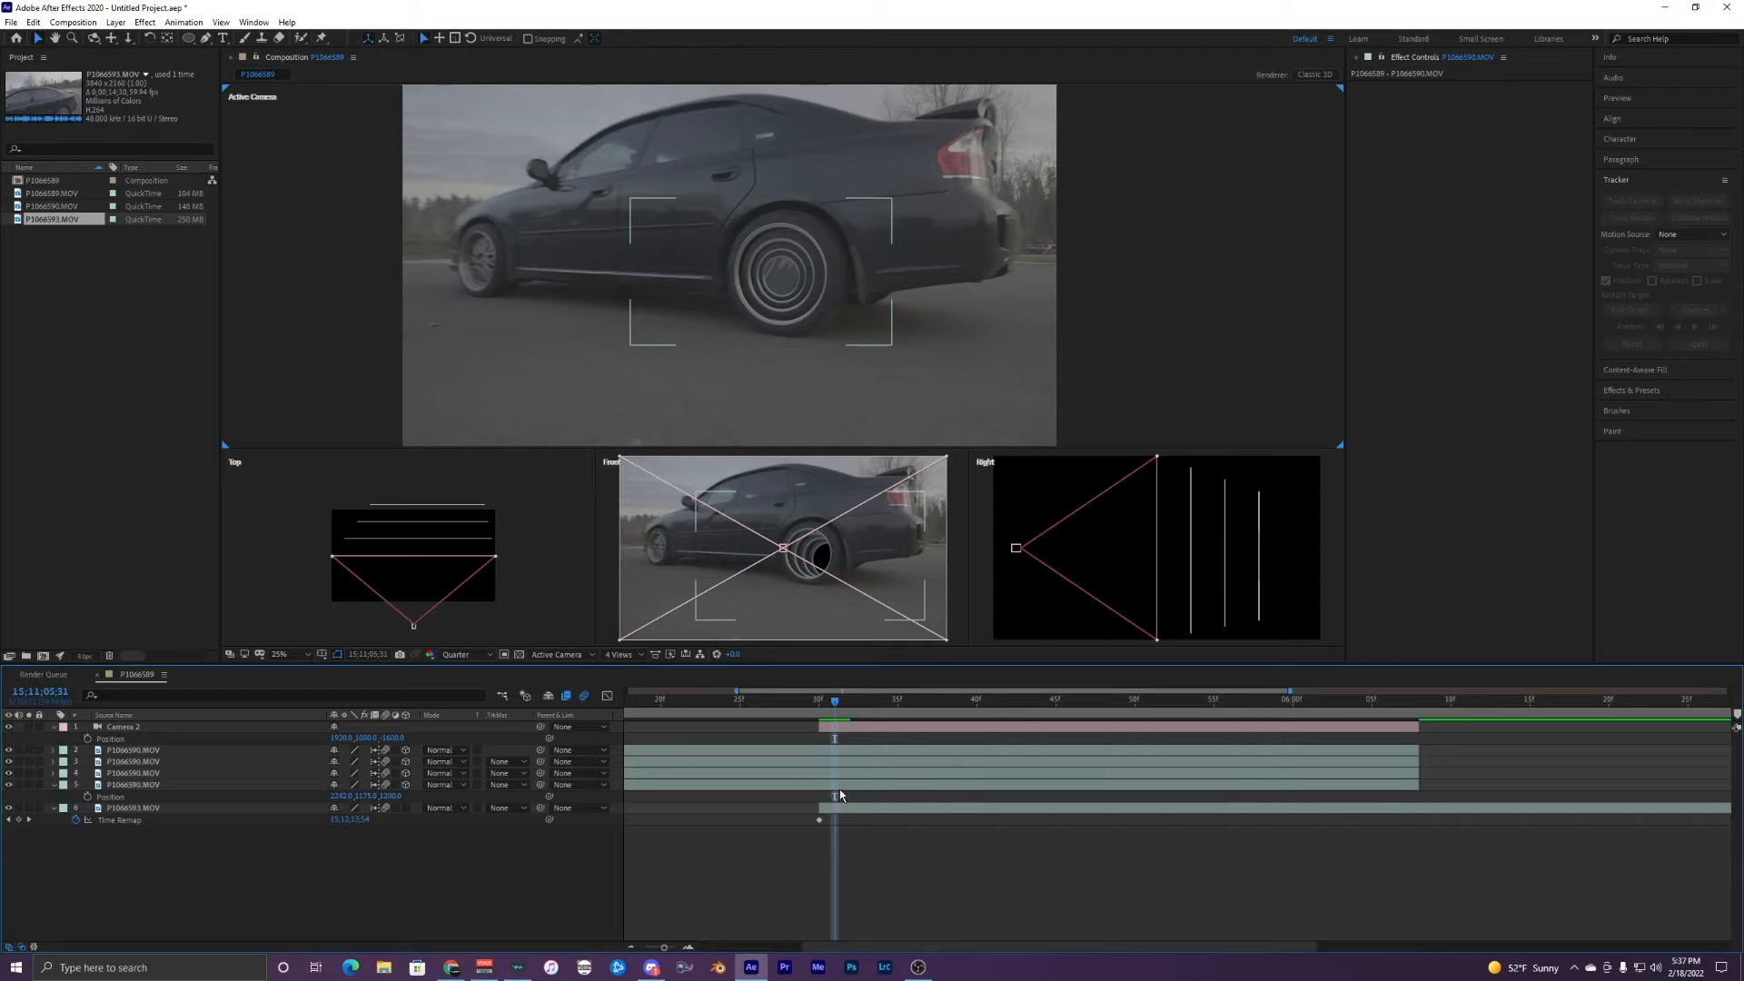
{"action": "left_click", "coordinate": [822, 784]}
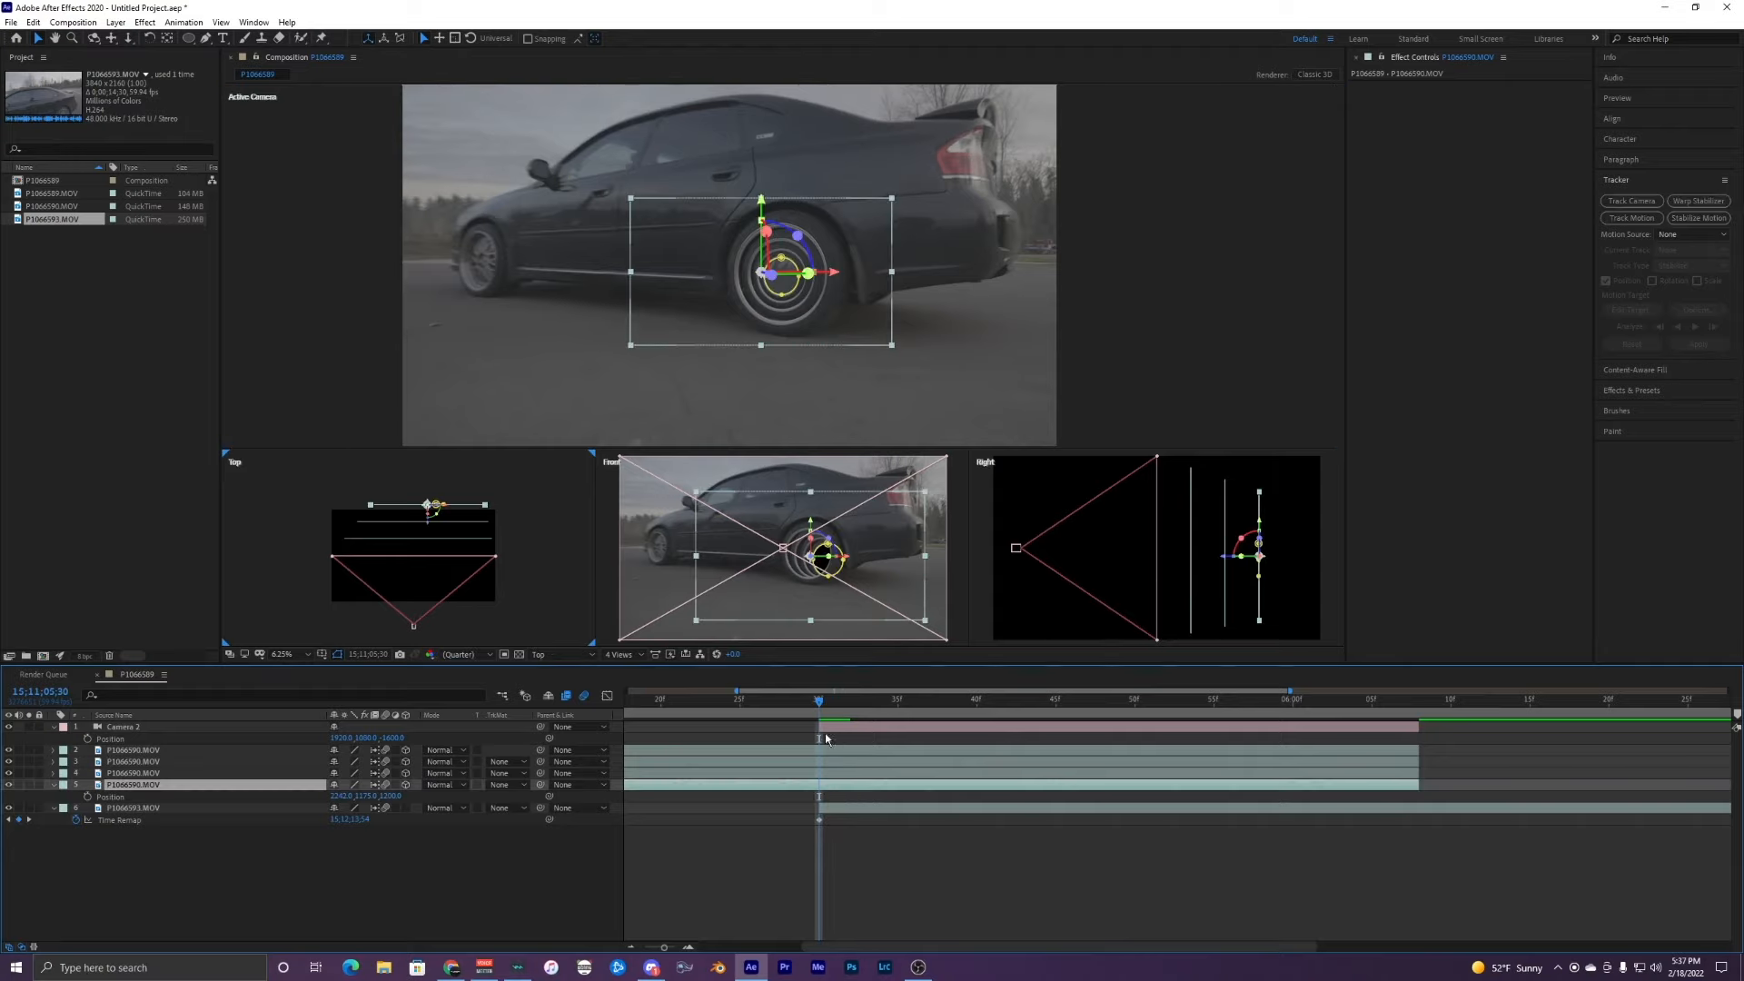
{"action": "left_click", "coordinate": [822, 773]}
{"action": "left_click", "coordinate": [825, 761]}
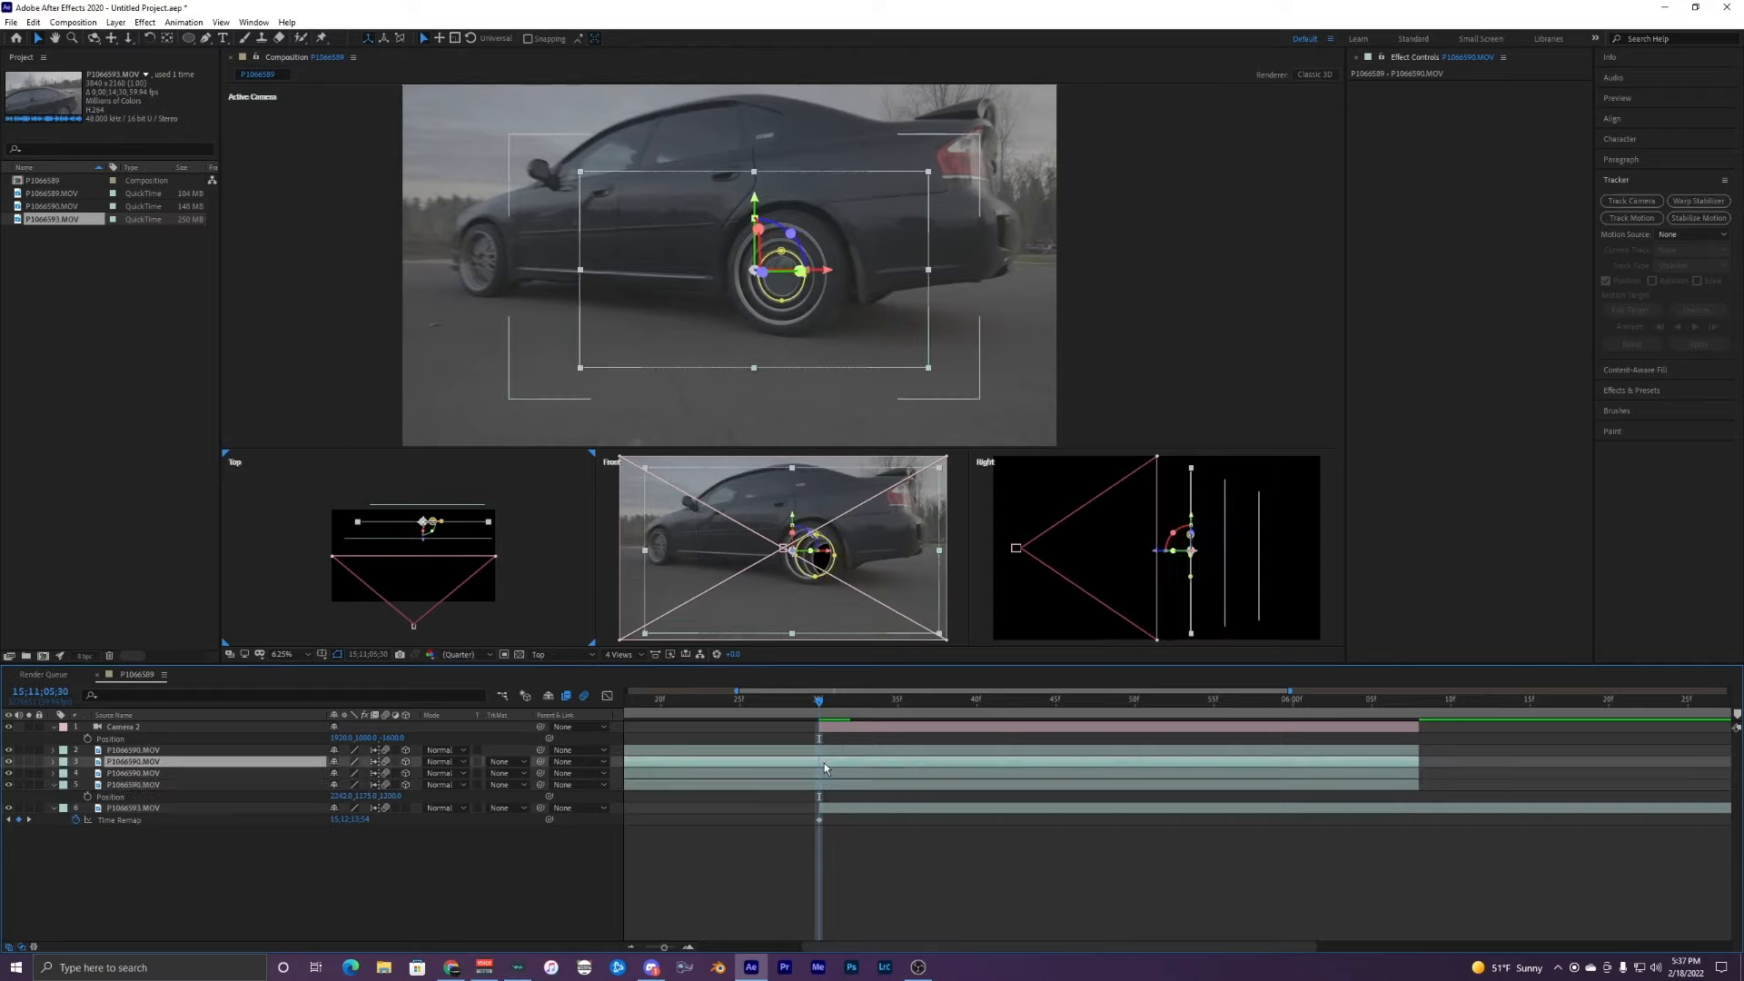
{"action": "left_click", "coordinate": [827, 750]}
Step: Keyframe the camera's position at 15;11;05;30 and push the camera through the wheel rings past the last copy at 15;11;06;07
{"action": "left_click", "coordinate": [832, 728]}
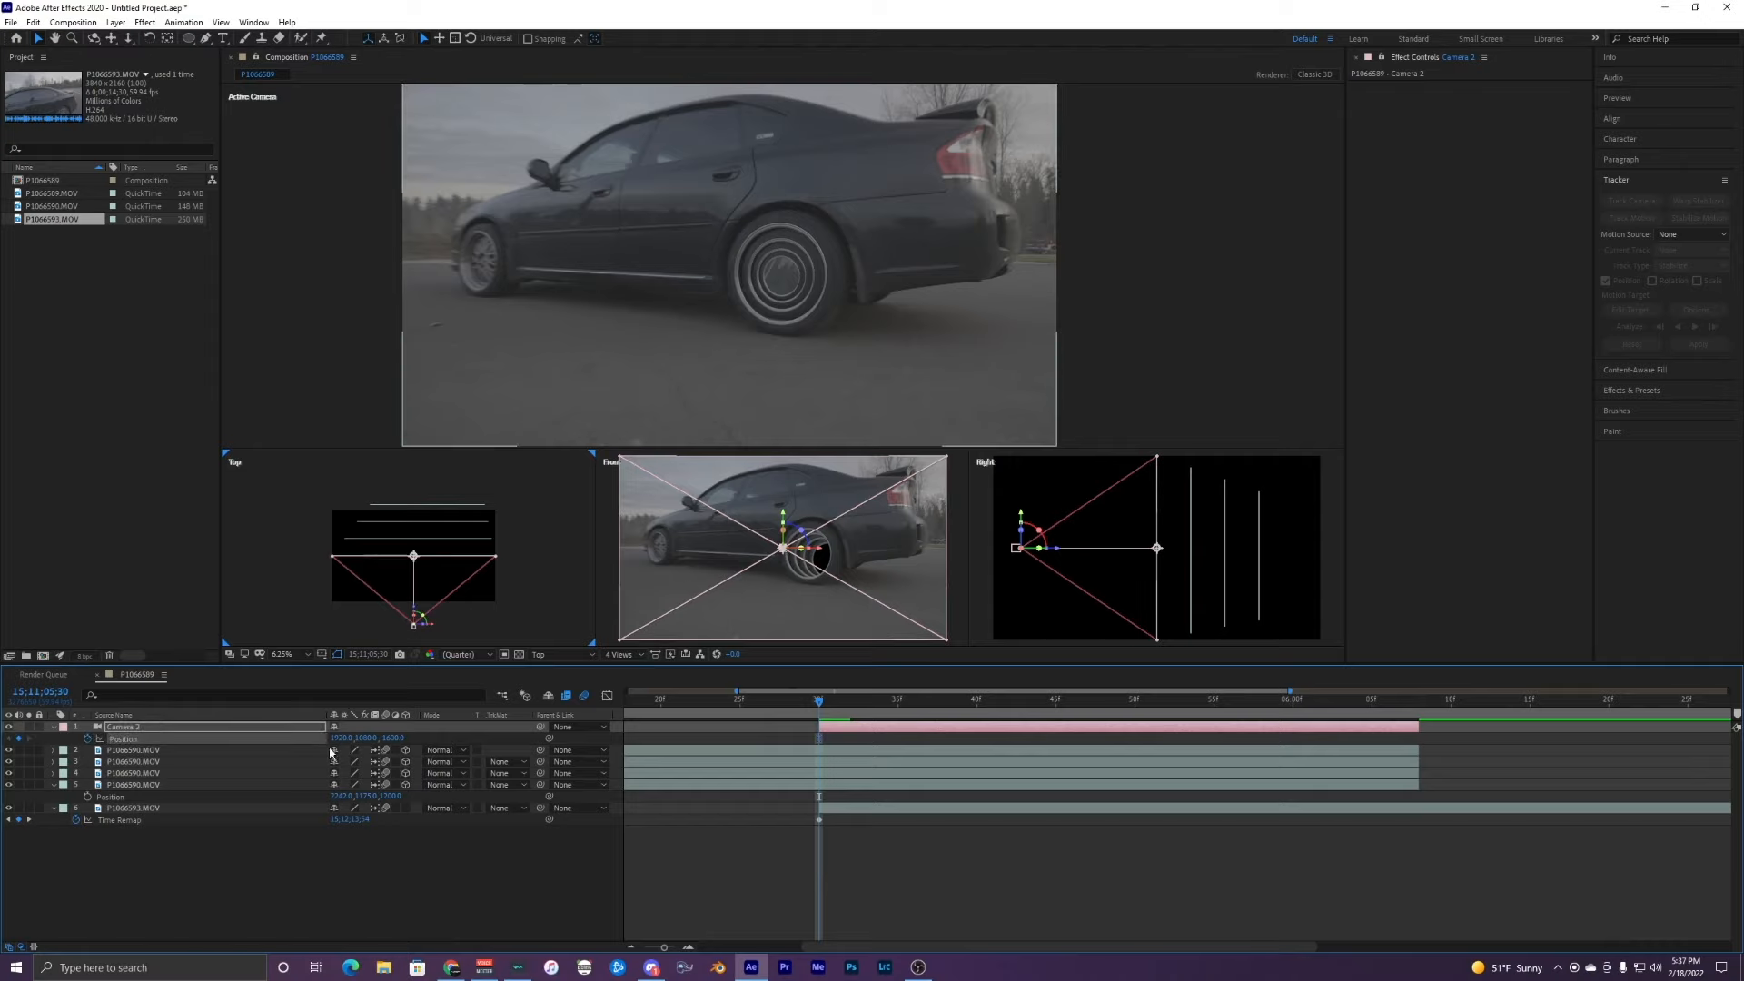
{"action": "left_click_drag", "start_coordinate": [822, 701], "coordinate": [1404, 736]}
{"action": "scroll", "coordinate": [413, 606], "scroll_direction": "up", "scroll_amount": 1}
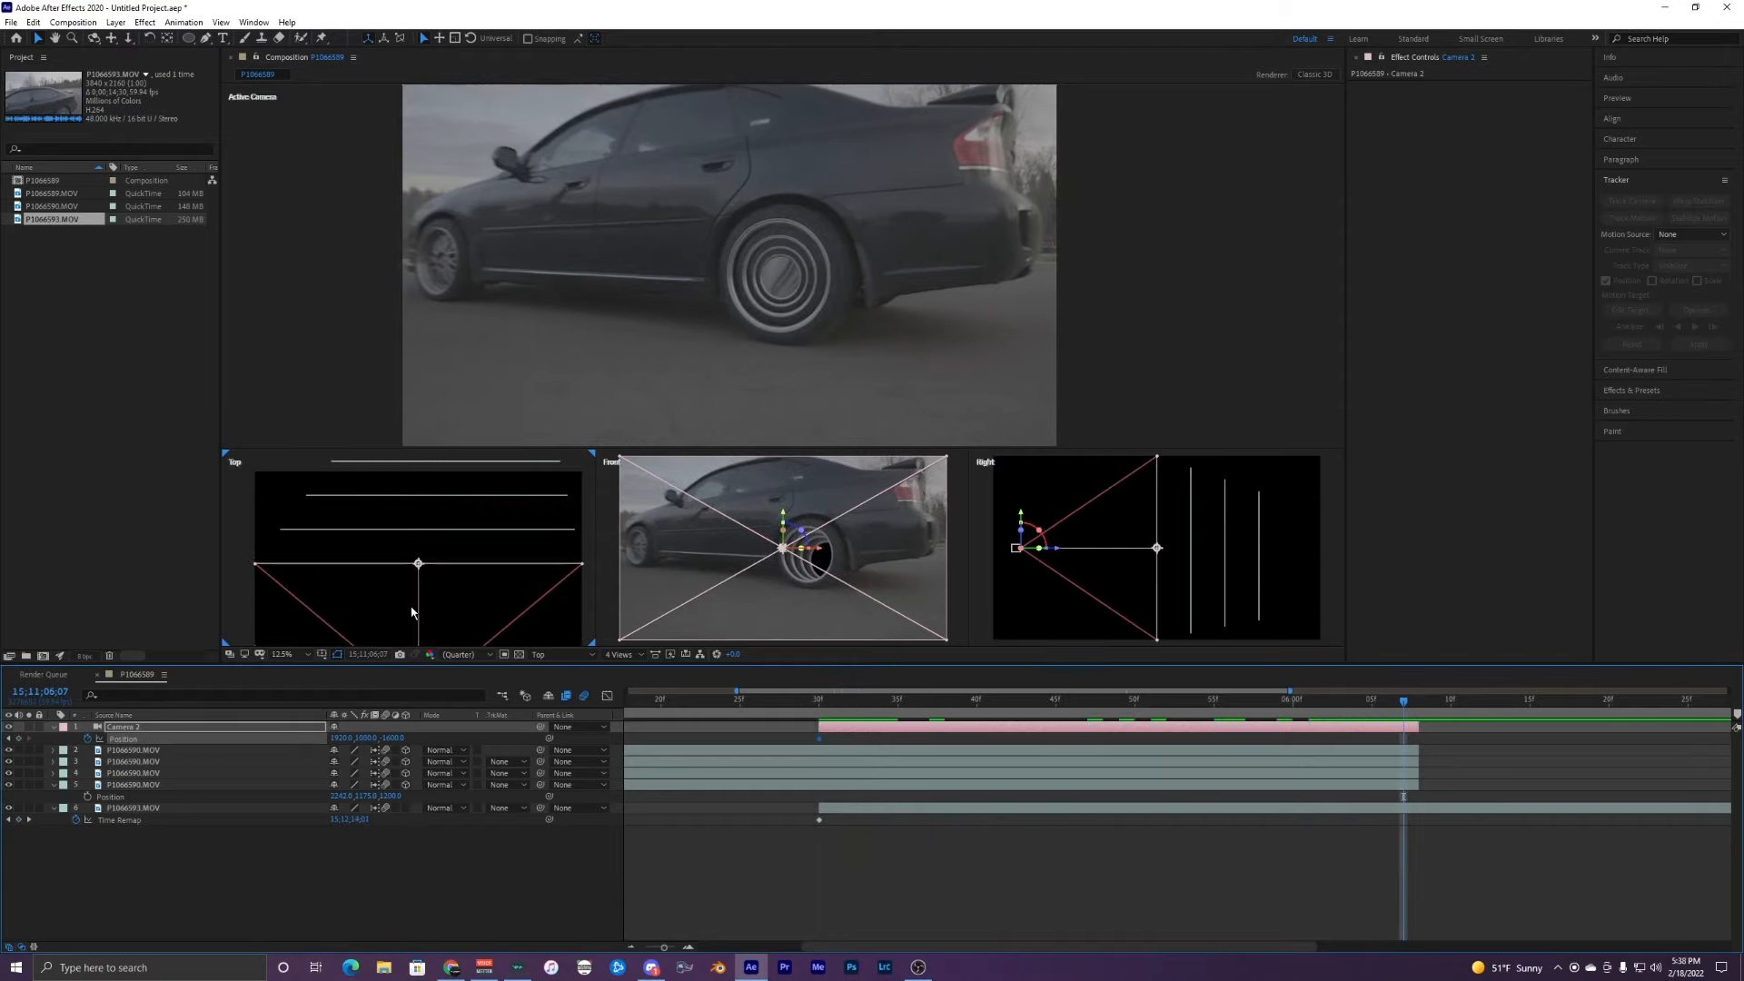
{"action": "scroll", "coordinate": [422, 606], "scroll_direction": "up", "scroll_amount": 1}
{"action": "scroll", "coordinate": [423, 606], "scroll_direction": "down", "scroll_amount": 1}
{"action": "left_click_drag", "start_coordinate": [425, 598], "coordinate": [464, 550]}
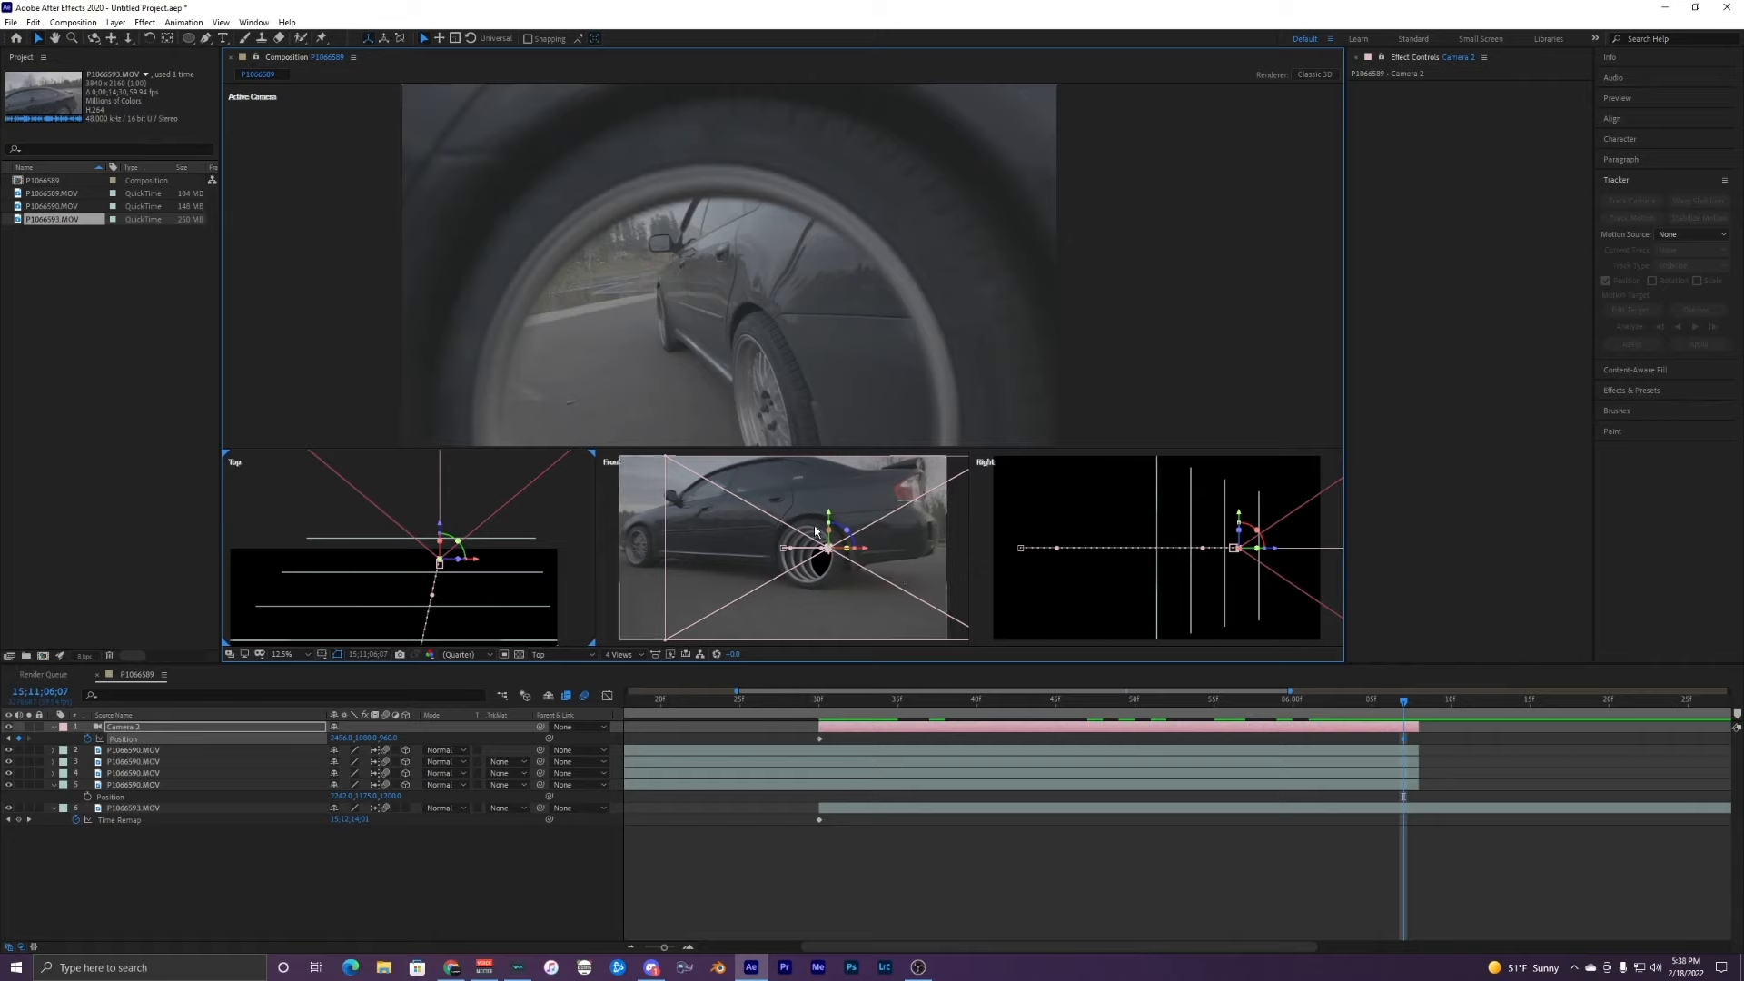
{"action": "mouse_move", "coordinate": [829, 520]}
{"action": "left_mouse_down"}
{"action": "mouse_move", "coordinate": [864, 570]}
{"action": "mouse_move", "coordinate": [827, 528]}
{"action": "left_mouse_up"}
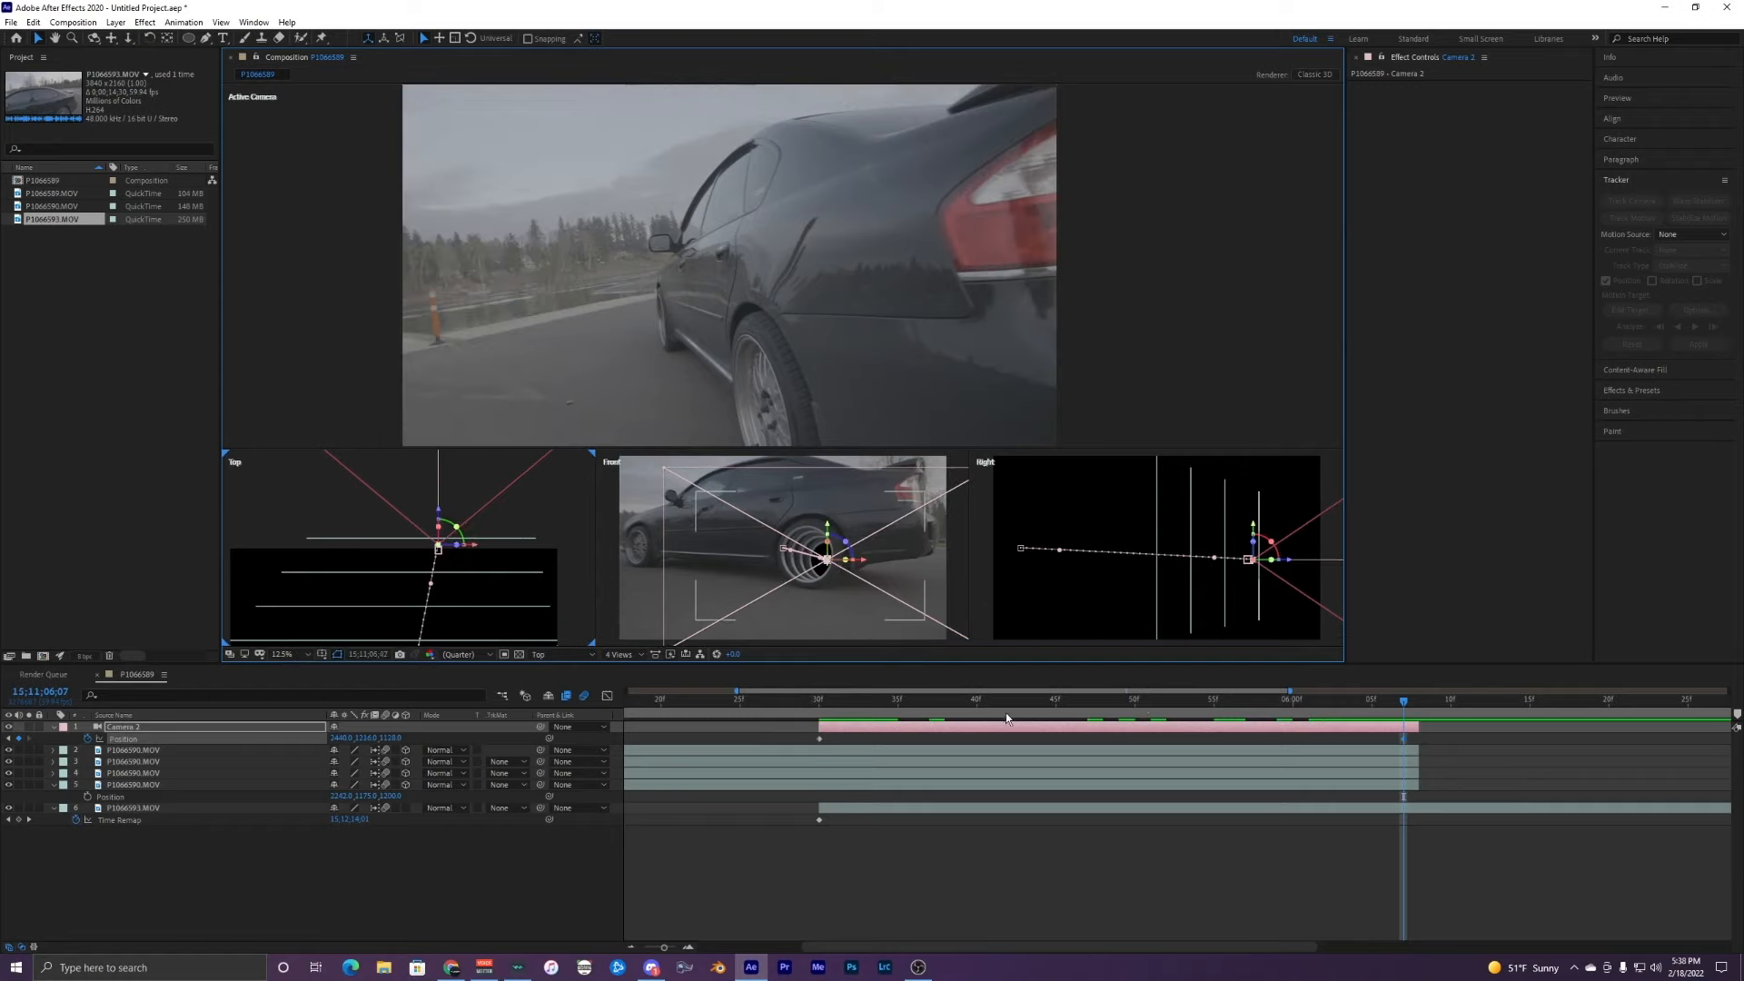
Step: Preview the camera move from before its first position keyframe
{"action": "key", "text": "j"}
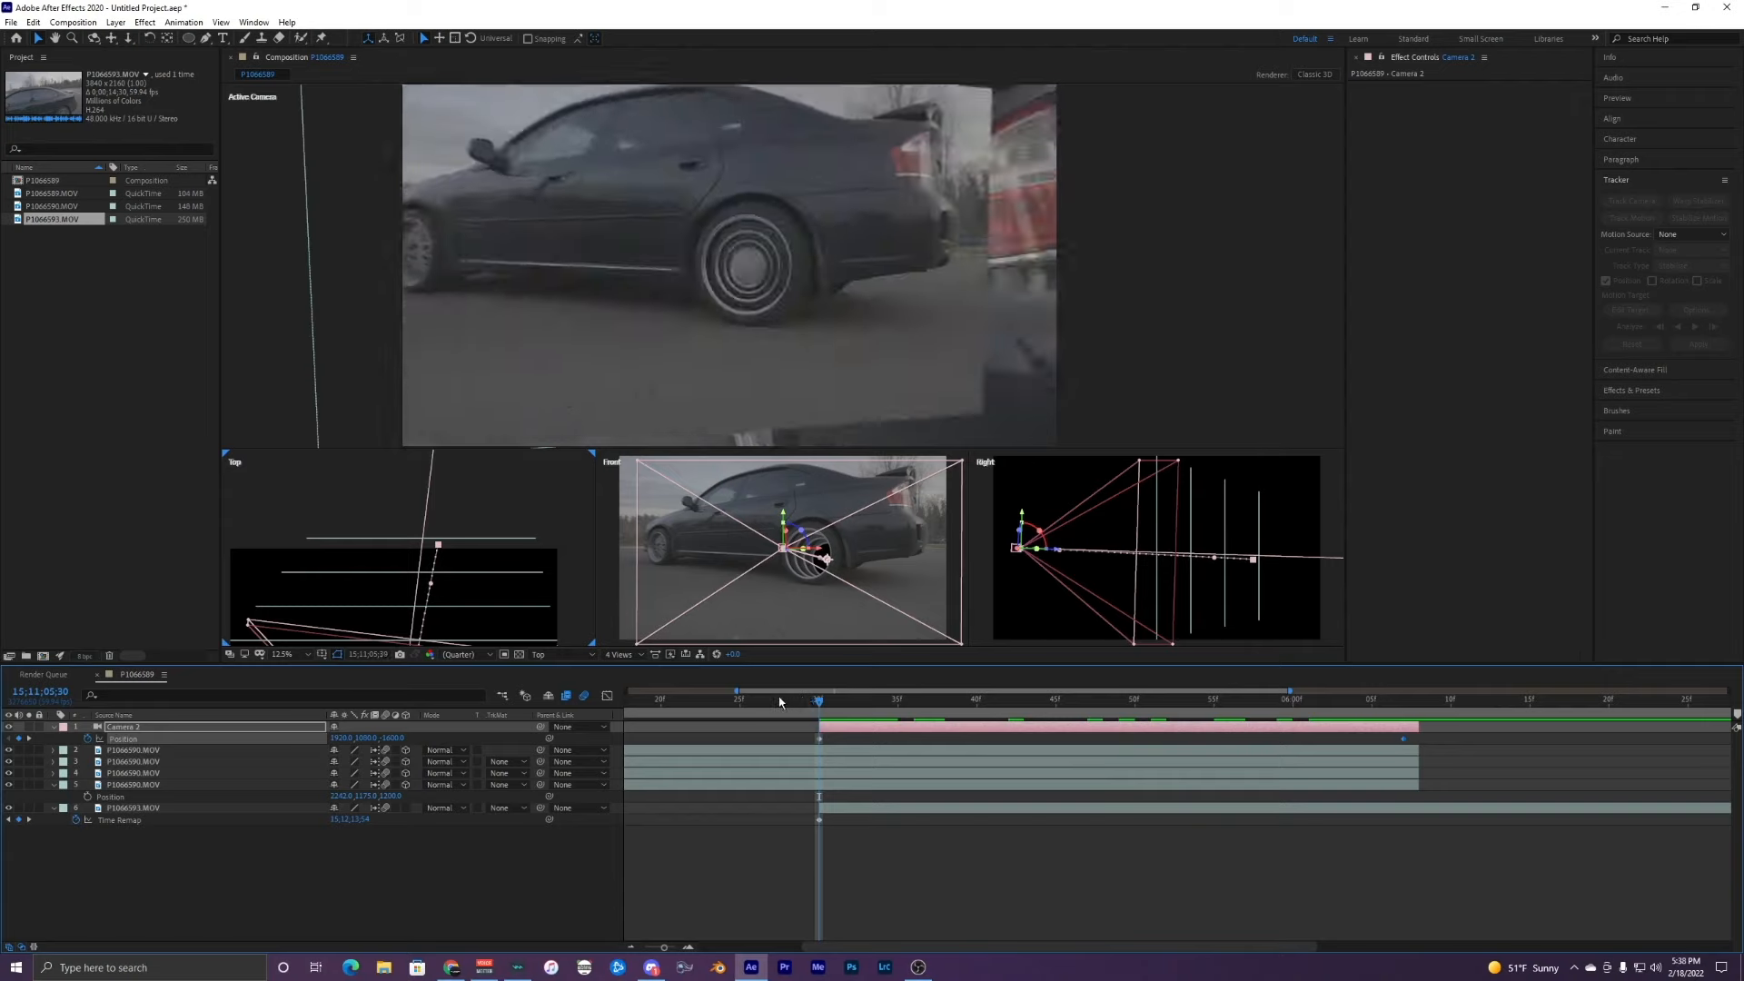
{"action": "left_click_drag", "start_coordinate": [782, 700], "coordinate": [646, 702]}
{"action": "key", "text": "space"}
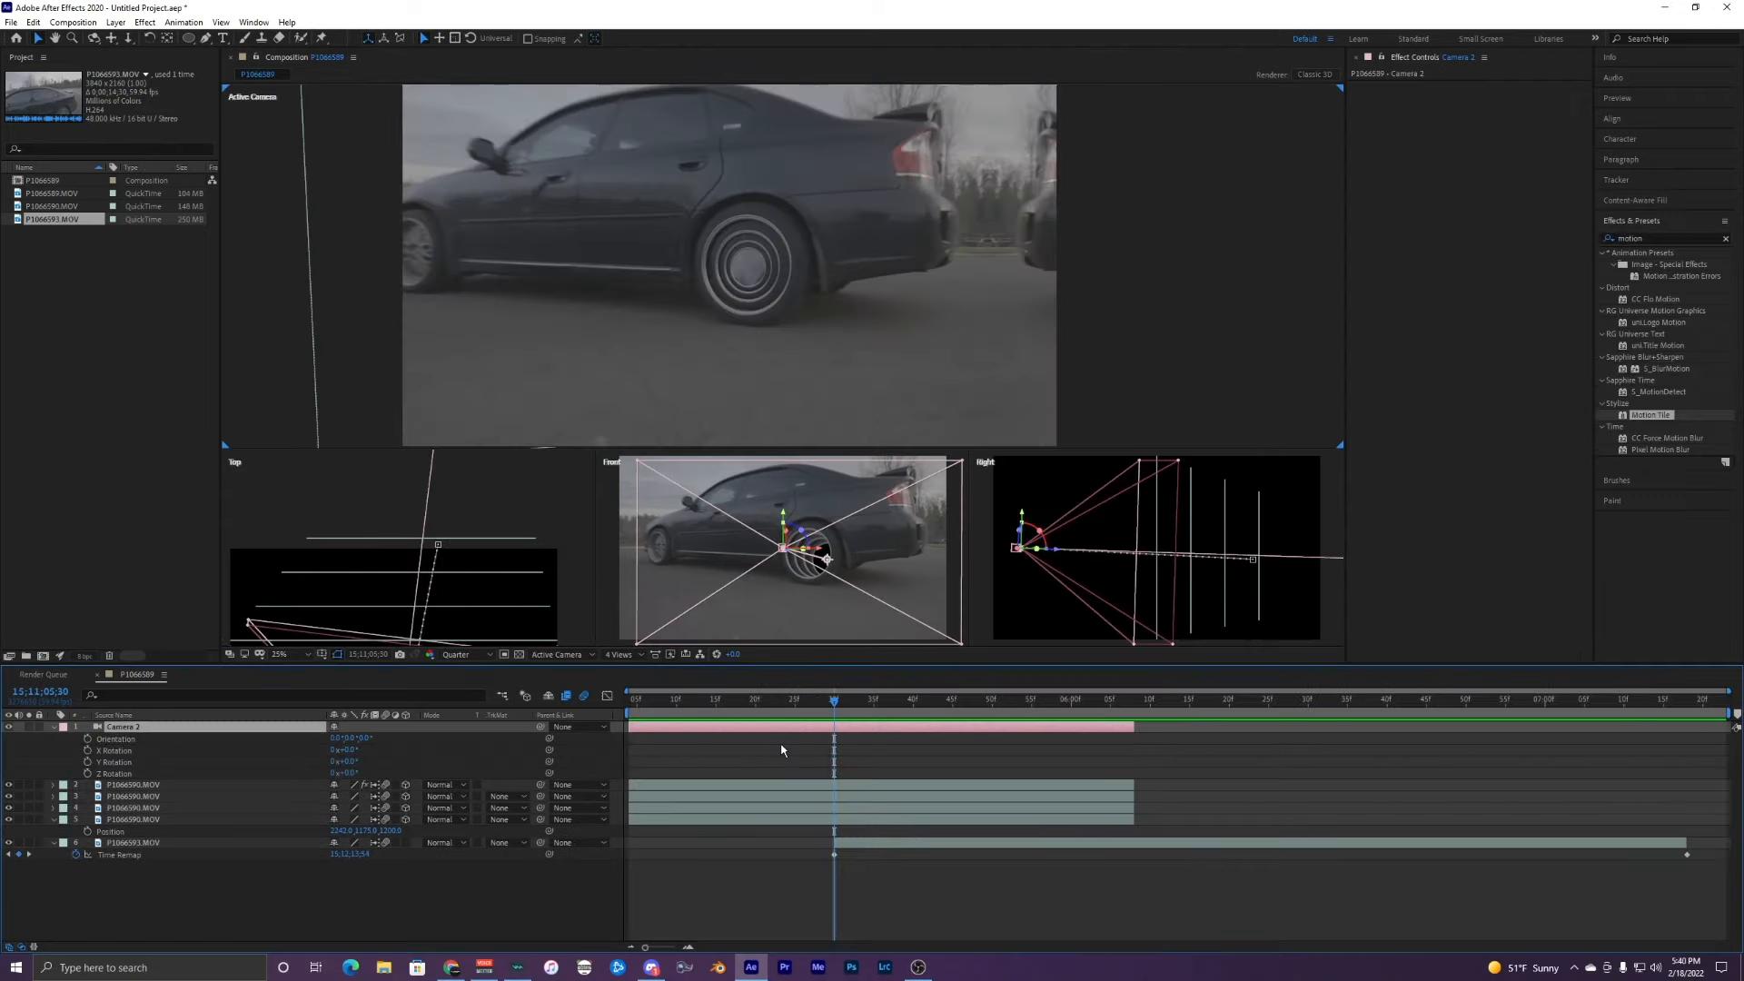
Step: Select both of the camera's position keyframes and display their speed graph in the Graph Editor
{"action": "key", "text": "p"}
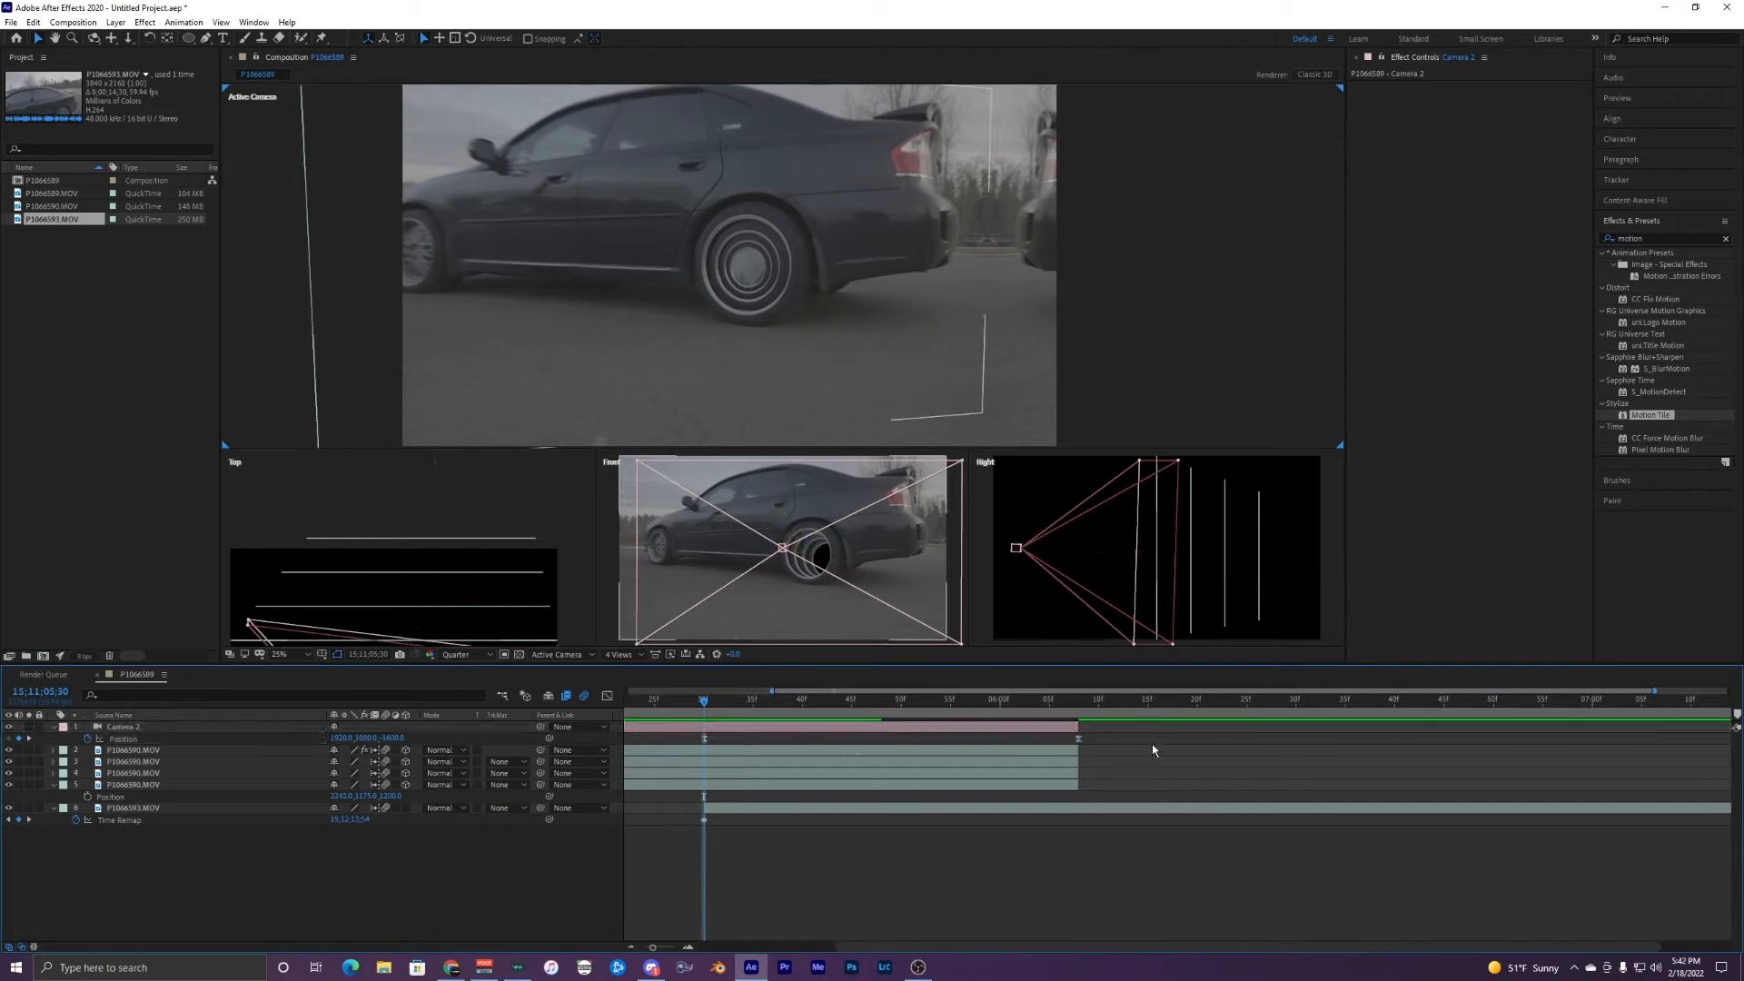
{"action": "left_click_drag", "start_coordinate": [1146, 745], "coordinate": [703, 739]}
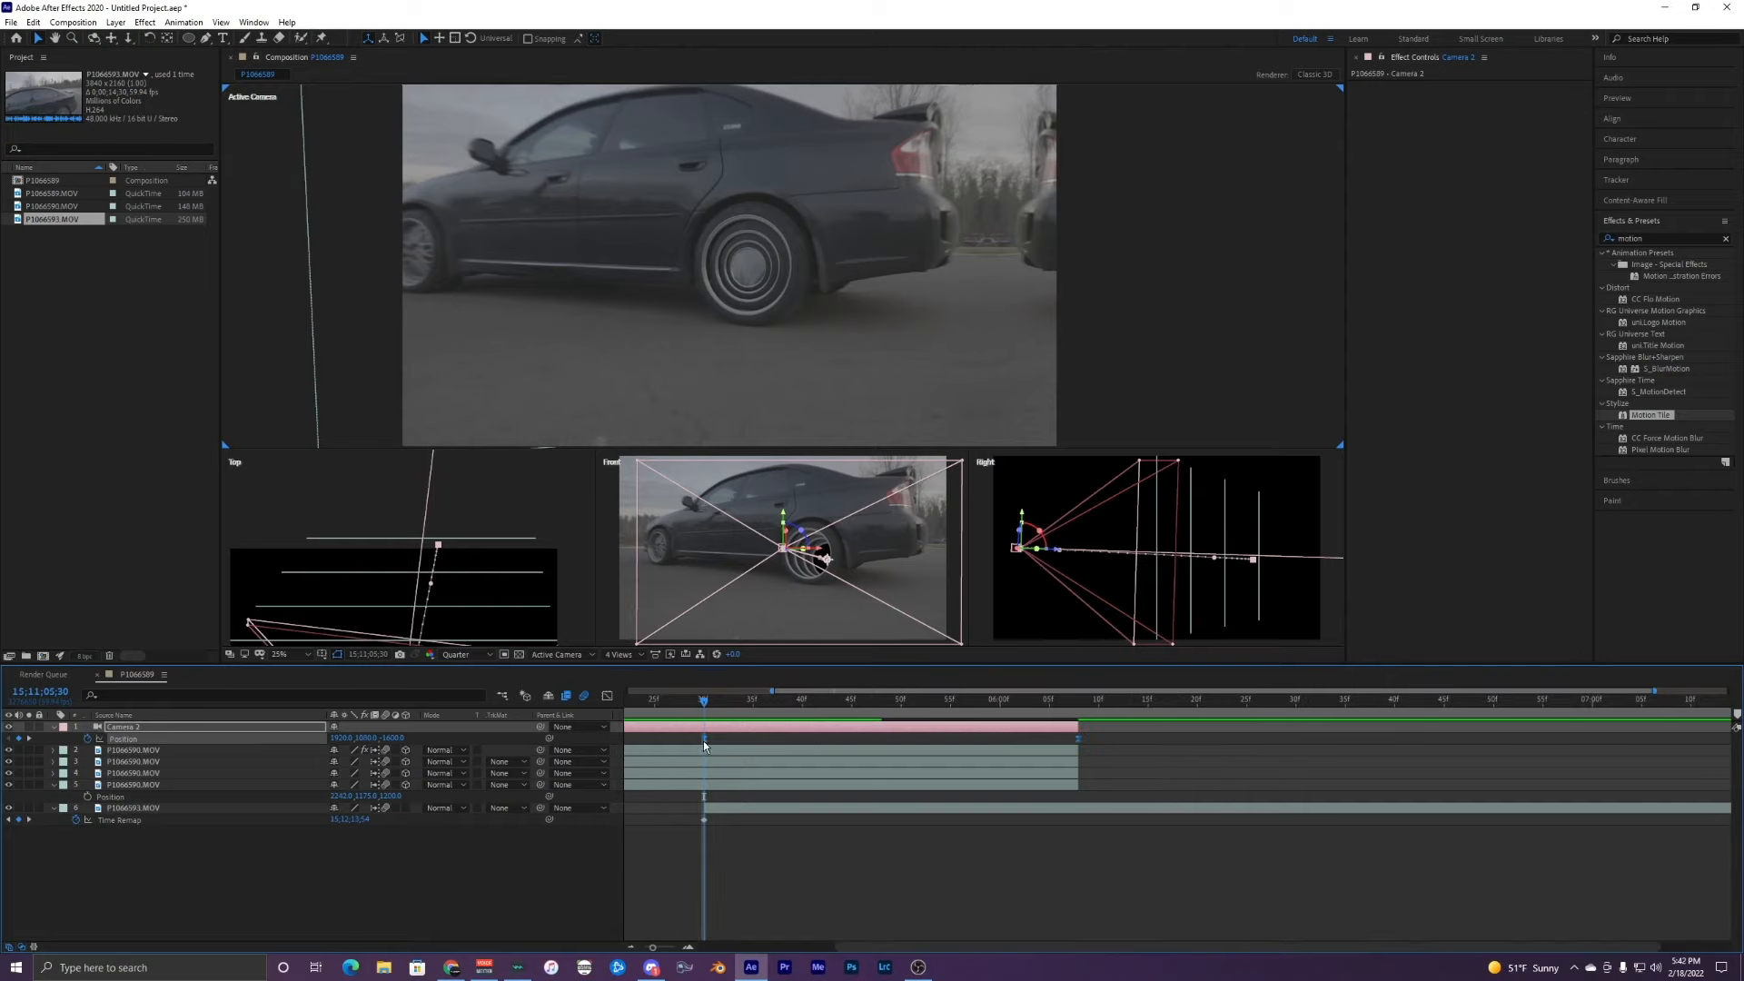
{"action": "right_click", "coordinate": [705, 737]}
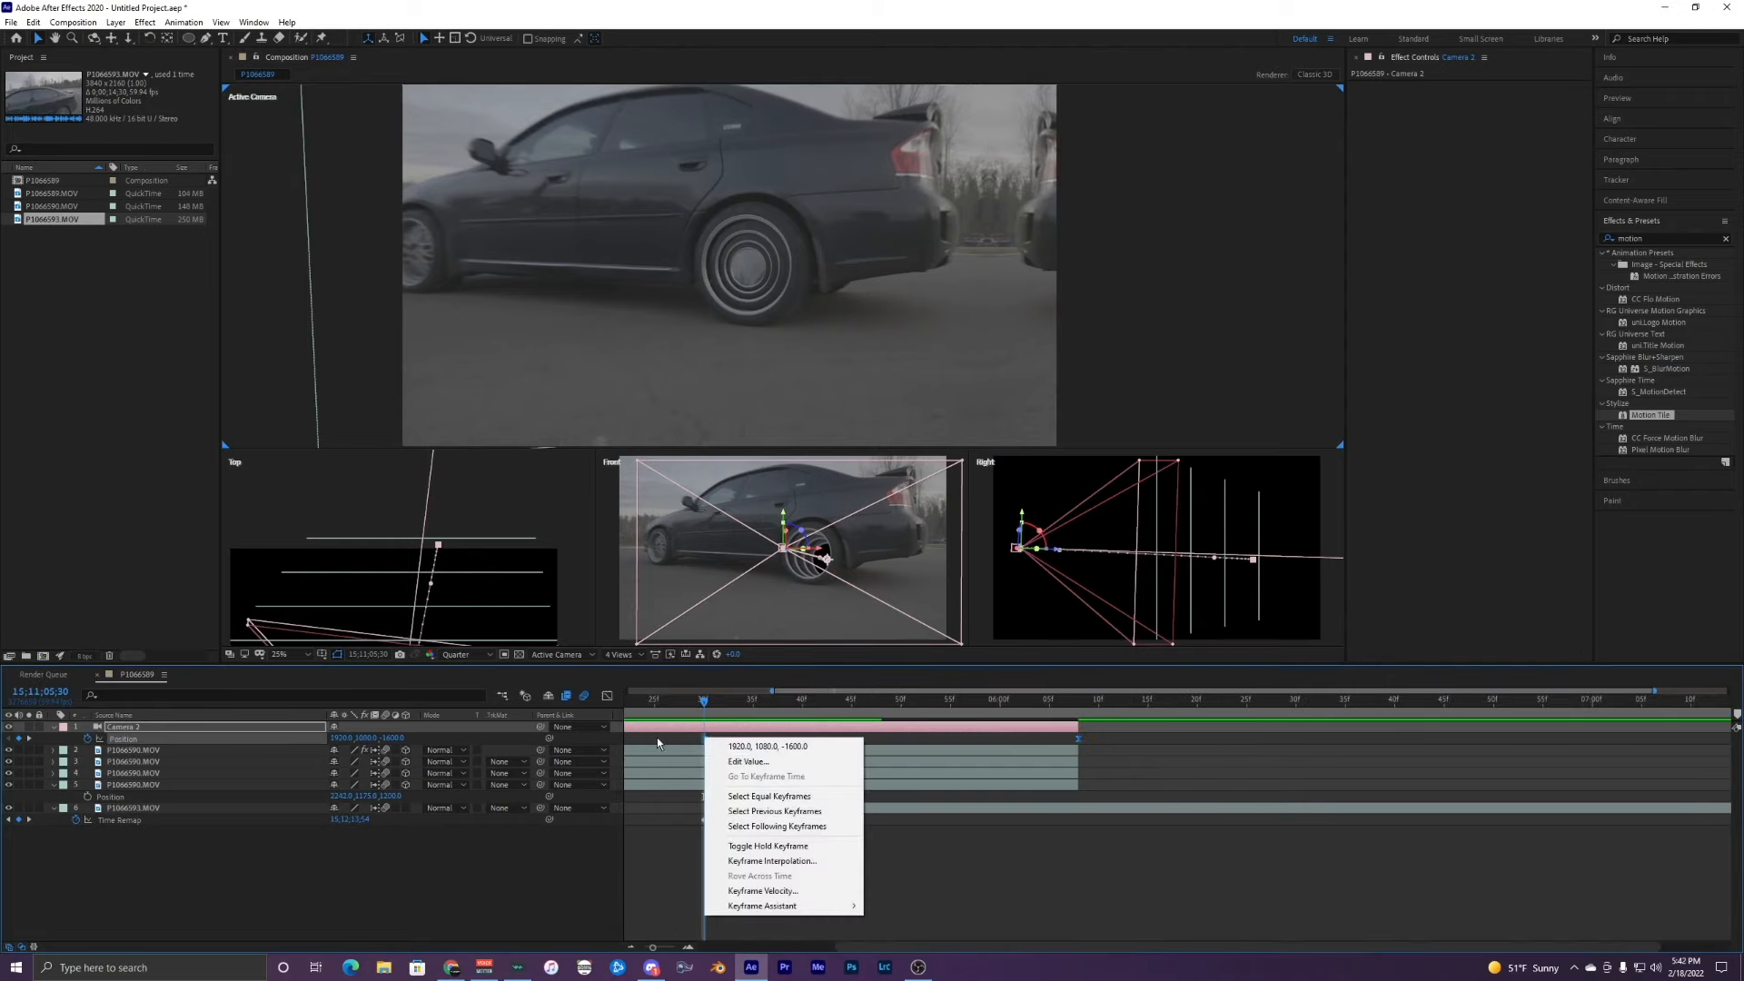
{"action": "key", "text": "Escape"}
{"action": "left_click", "coordinate": [608, 695]}
{"action": "right_click", "coordinate": [726, 801]}
{"action": "left_click", "coordinate": [753, 661]}
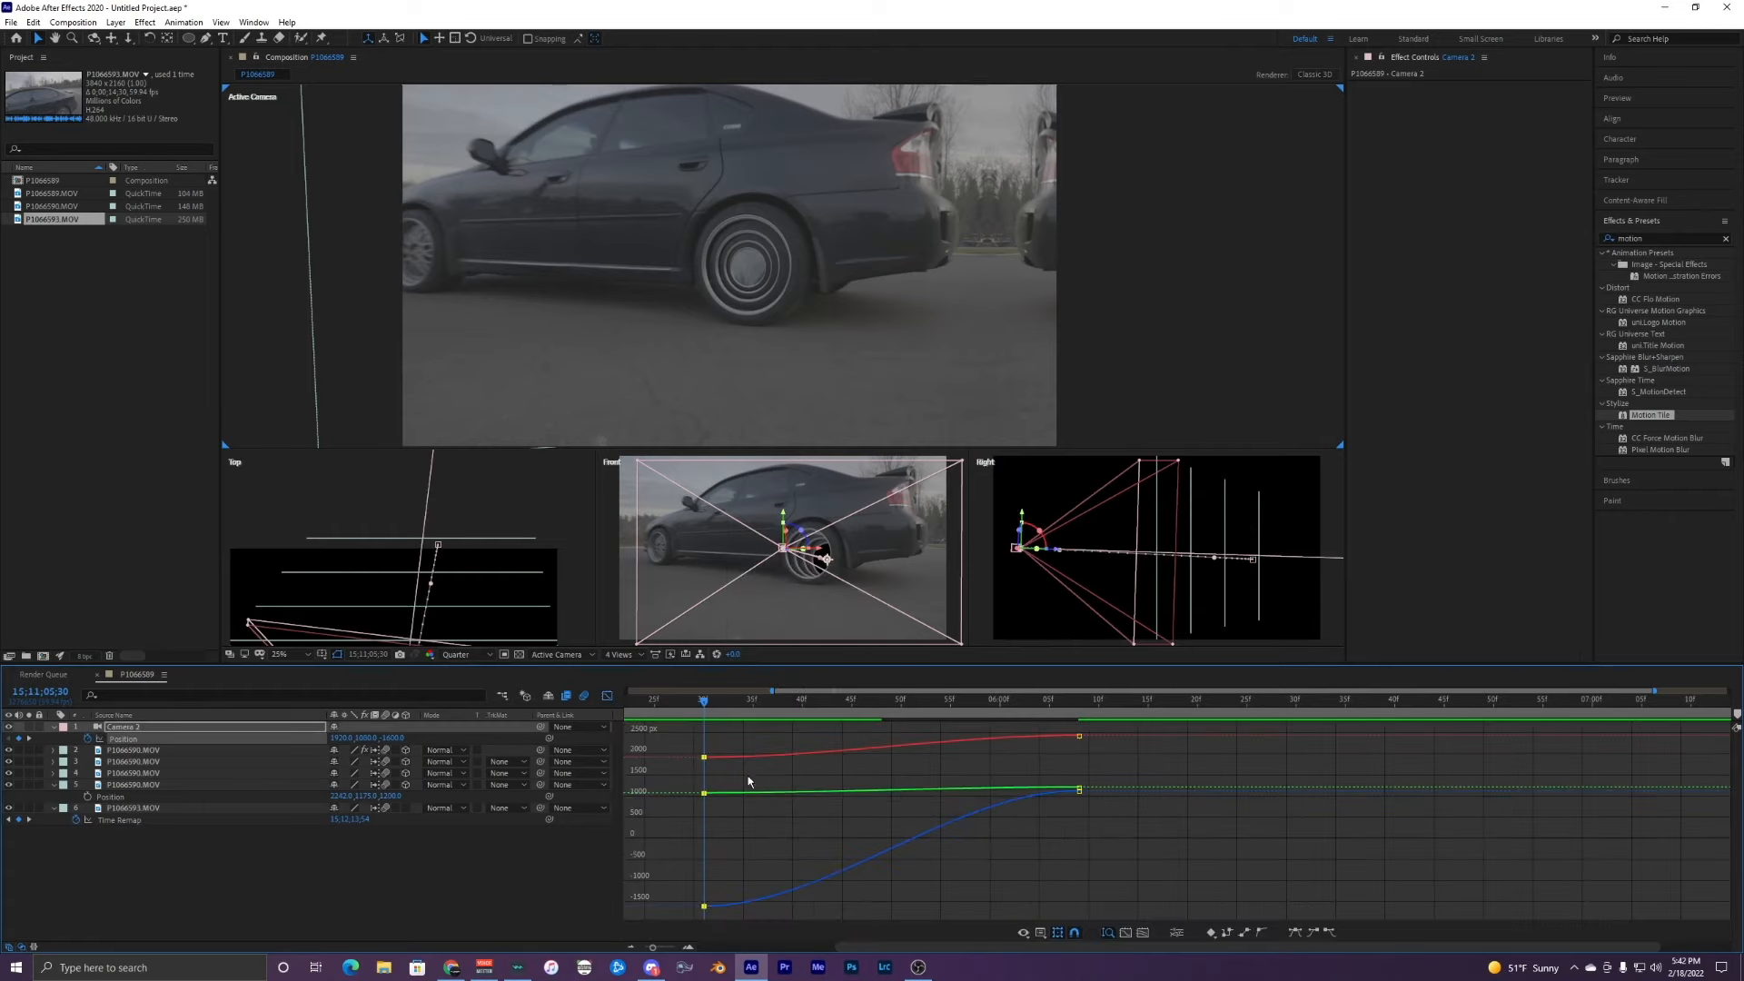
{"action": "right_click", "coordinate": [749, 779]}
{"action": "left_click", "coordinate": [768, 655]}
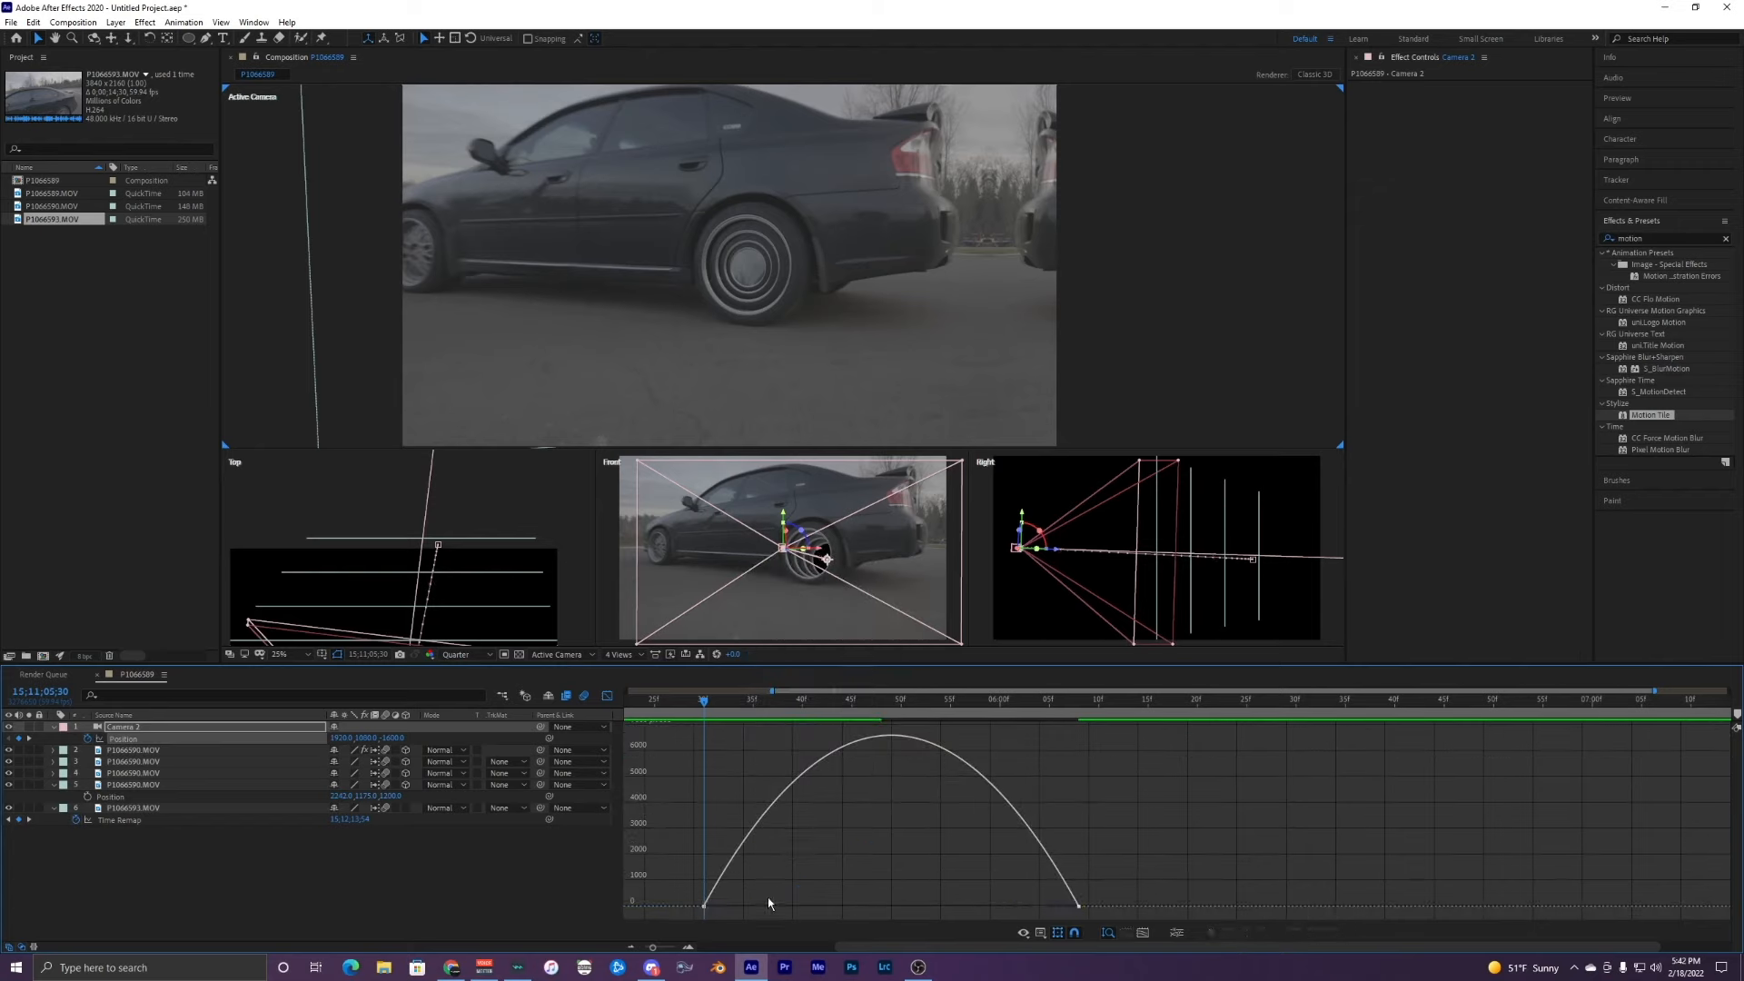
Step: Reshape the camera's speed curve into a smooth steep peak midway by lengthening both keyframes' influence, and preview the move
{"action": "left_click", "coordinate": [705, 906]}
{"action": "left_click_drag", "start_coordinate": [767, 907], "coordinate": [891, 906]}
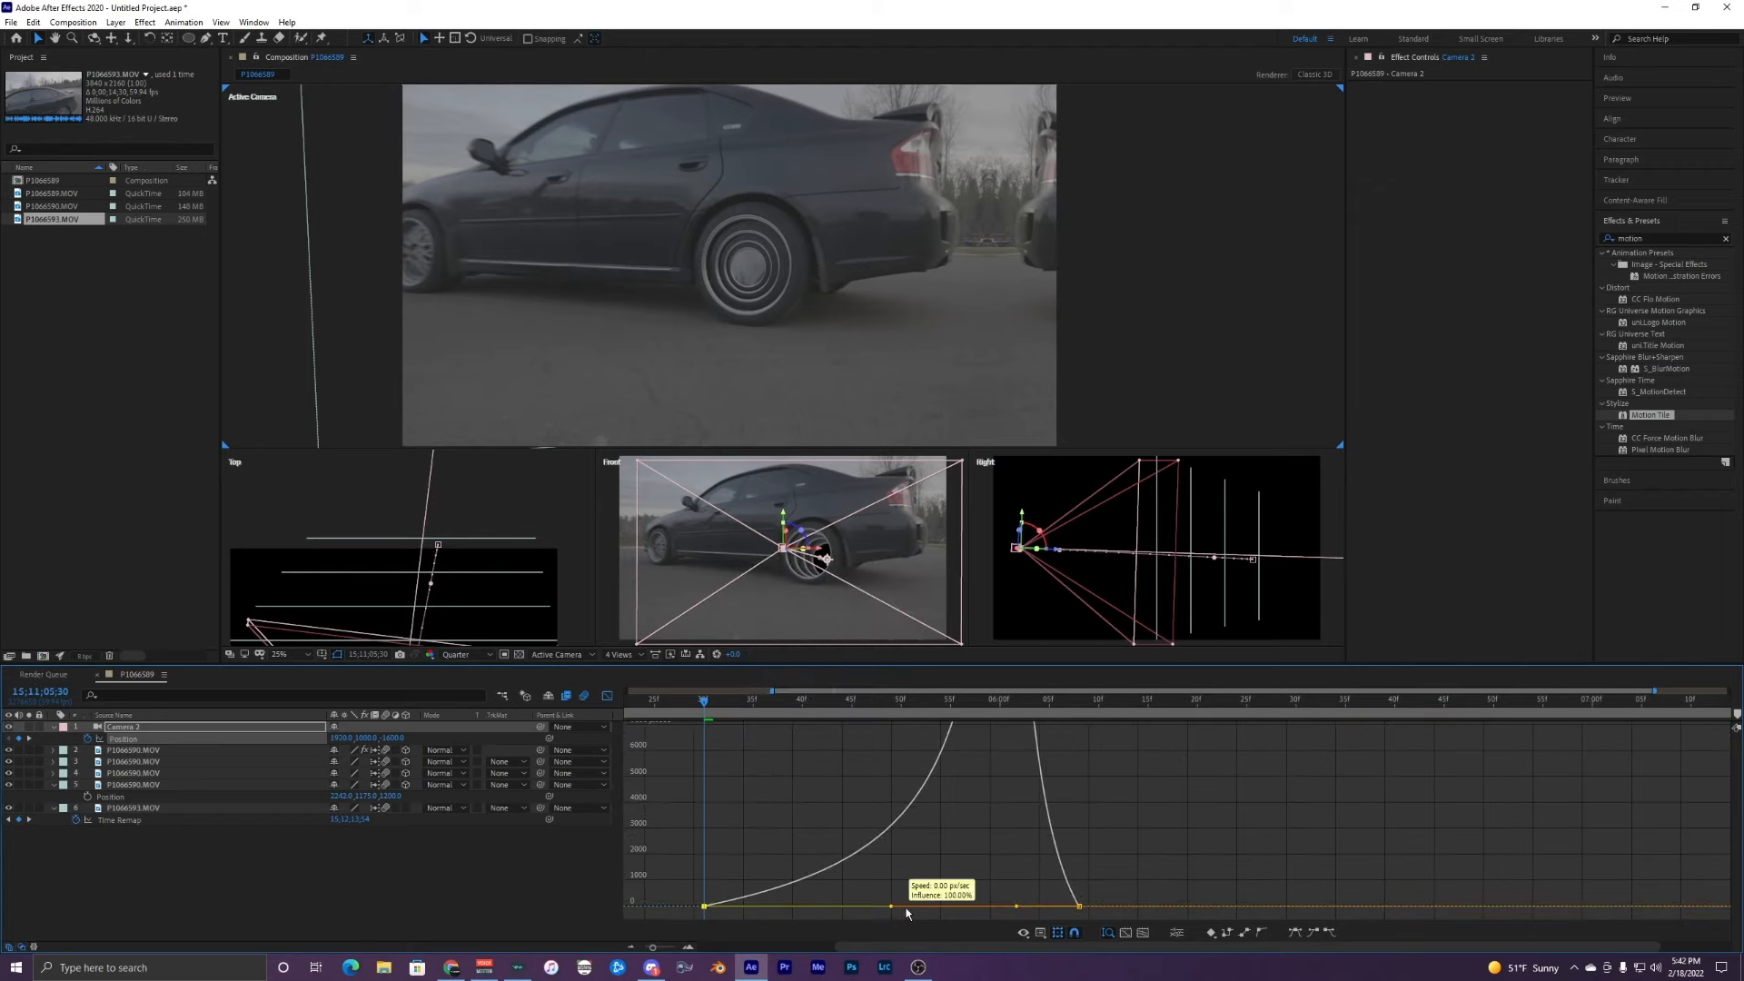
{"action": "left_click_drag", "start_coordinate": [1015, 907], "coordinate": [970, 907]}
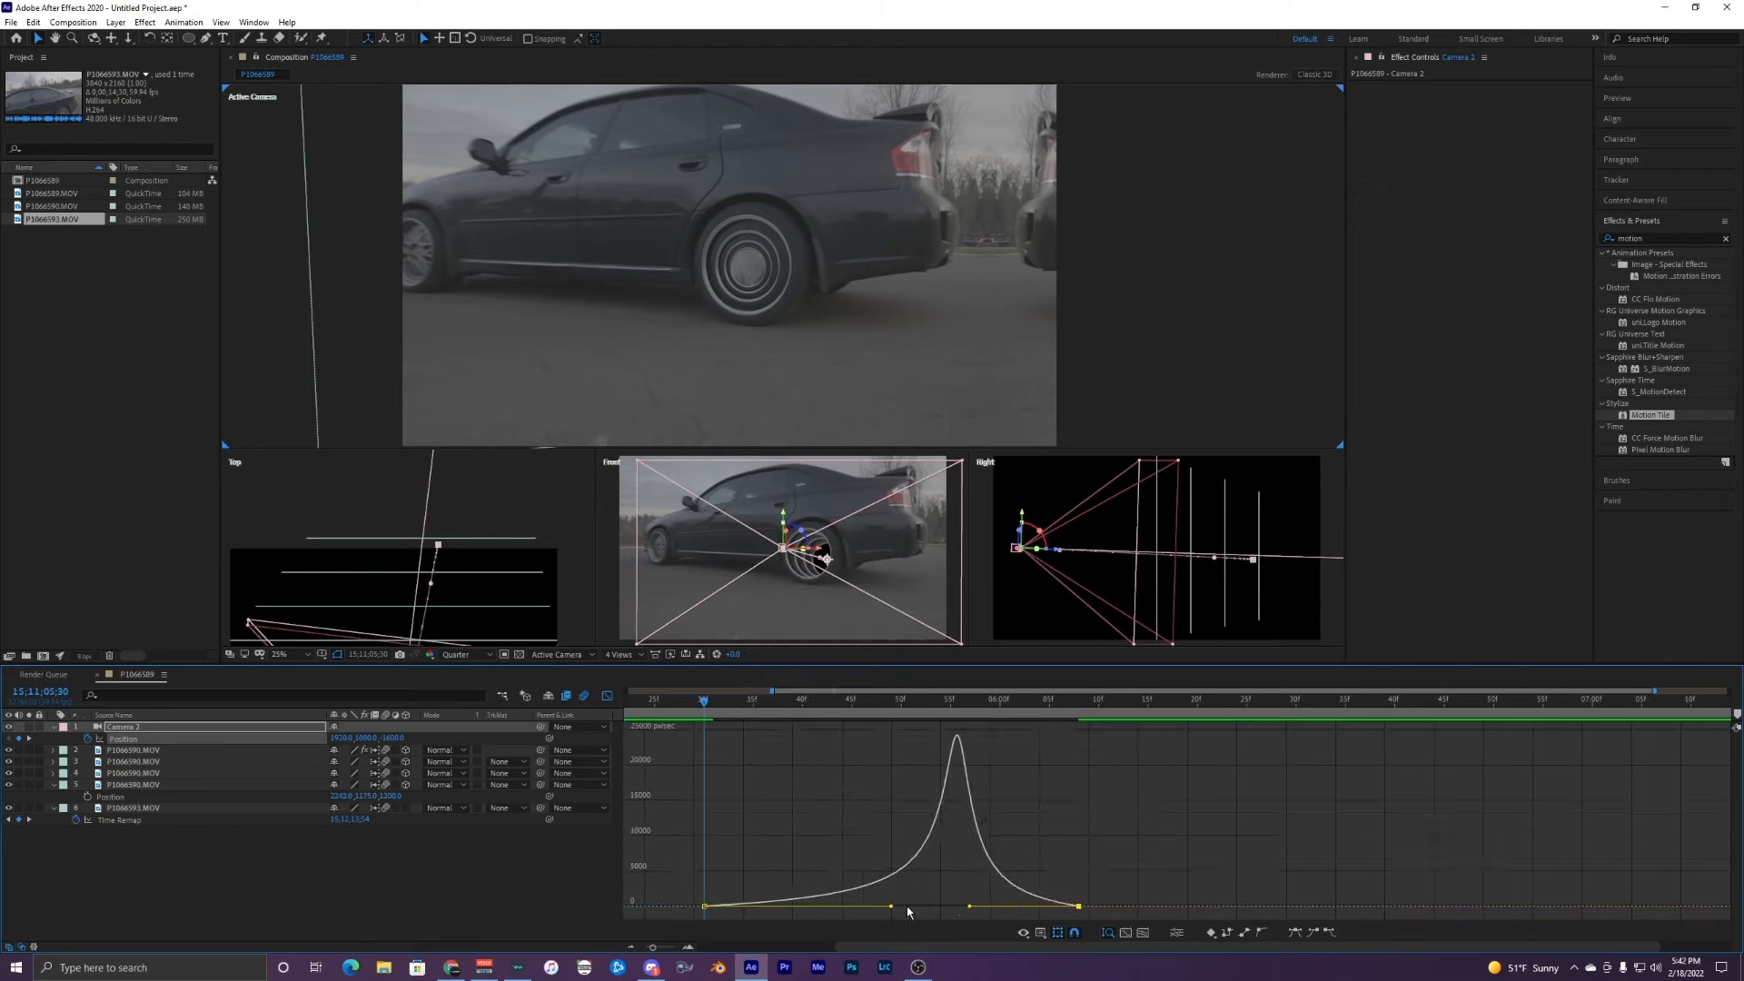
{"action": "left_click", "coordinate": [730, 907]}
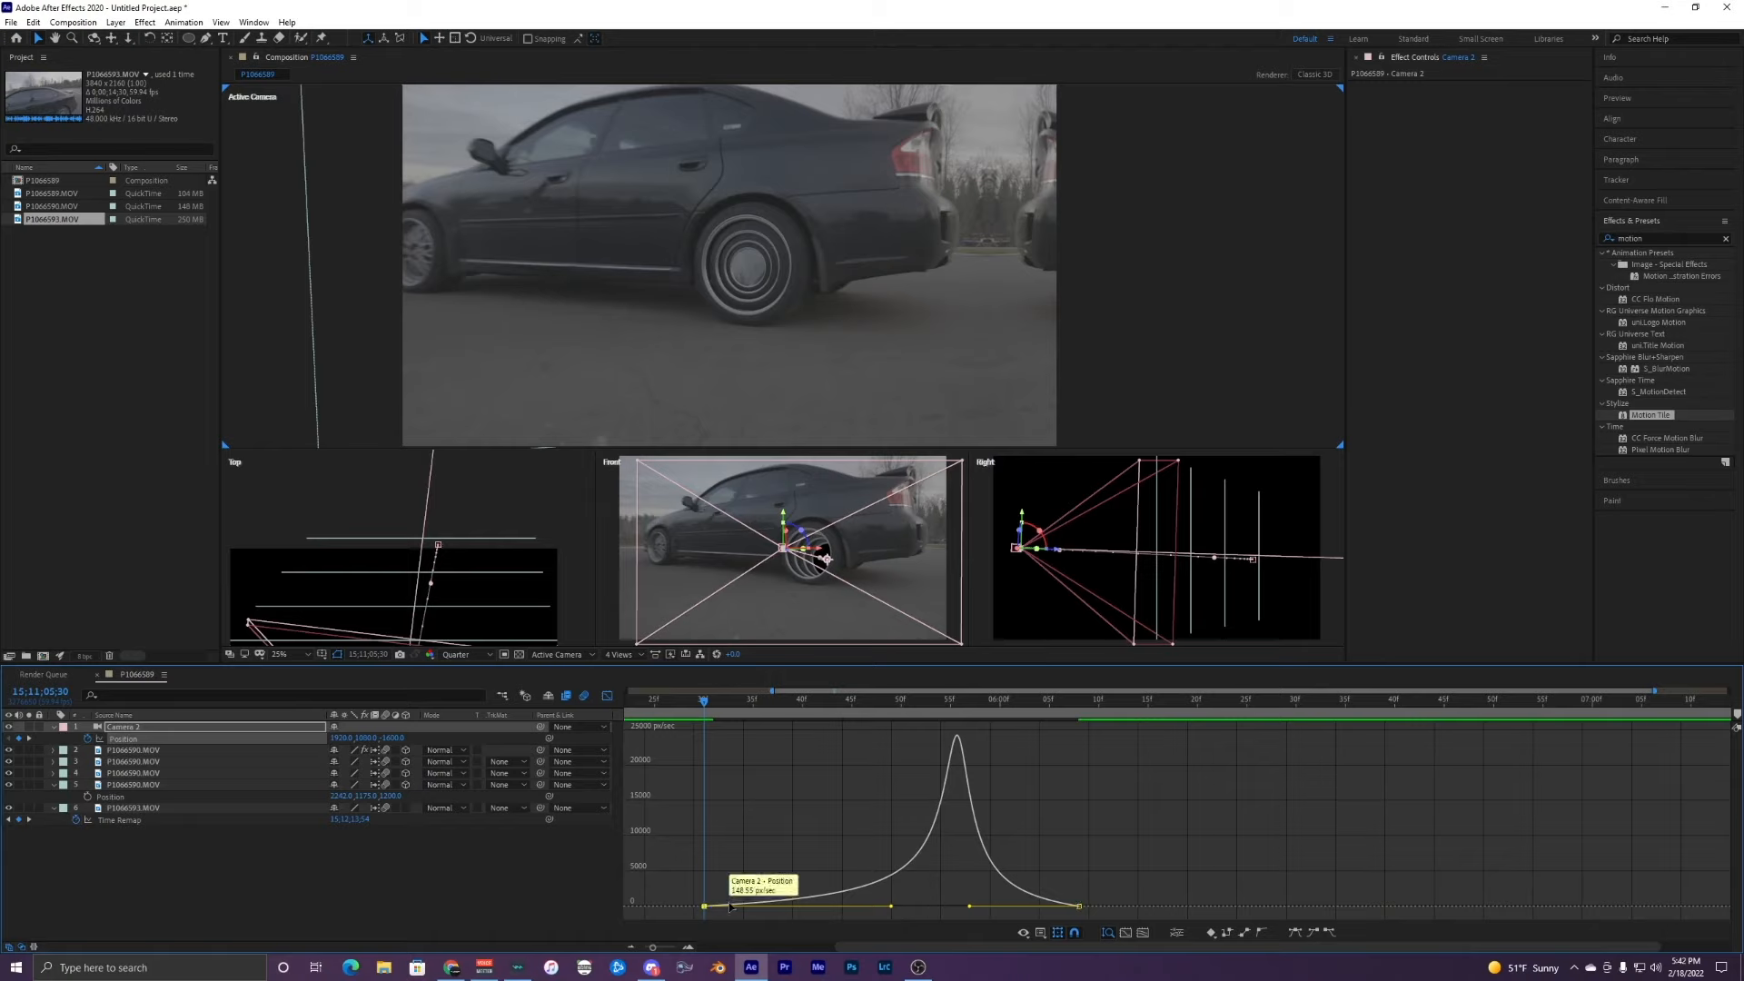
{"action": "left_click_drag", "start_coordinate": [891, 906], "coordinate": [845, 906]}
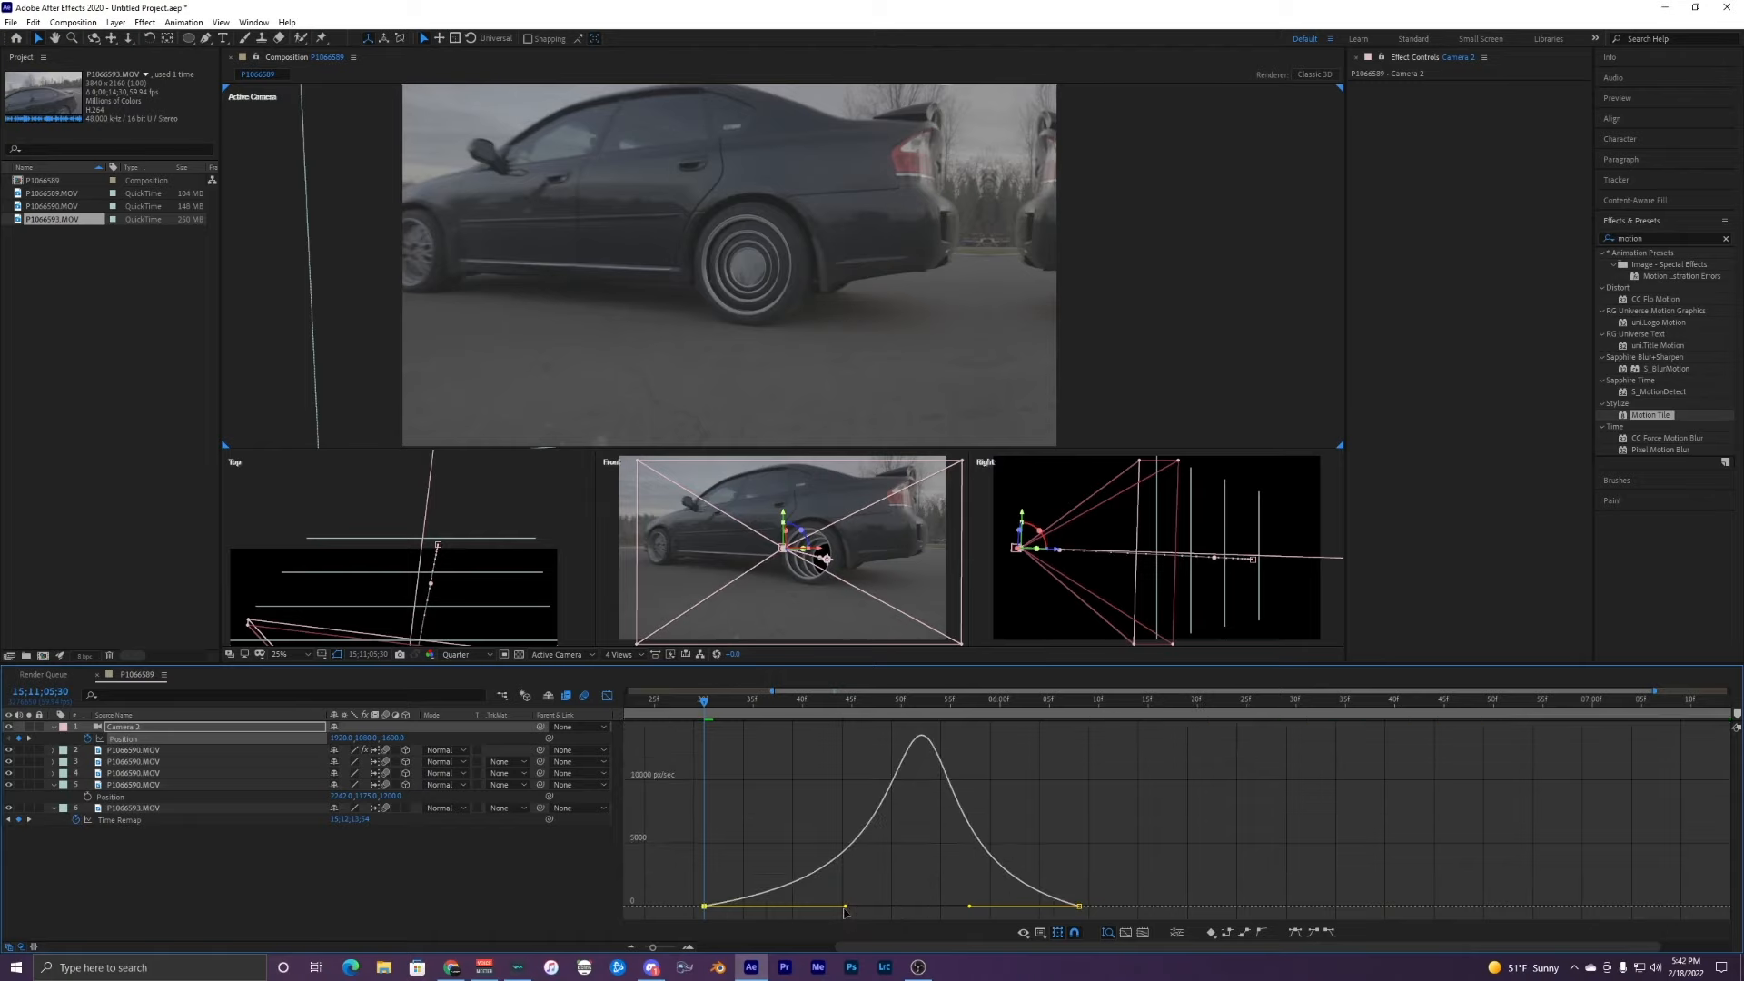
{"action": "left_click_drag", "start_coordinate": [757, 715], "coordinate": [706, 718]}
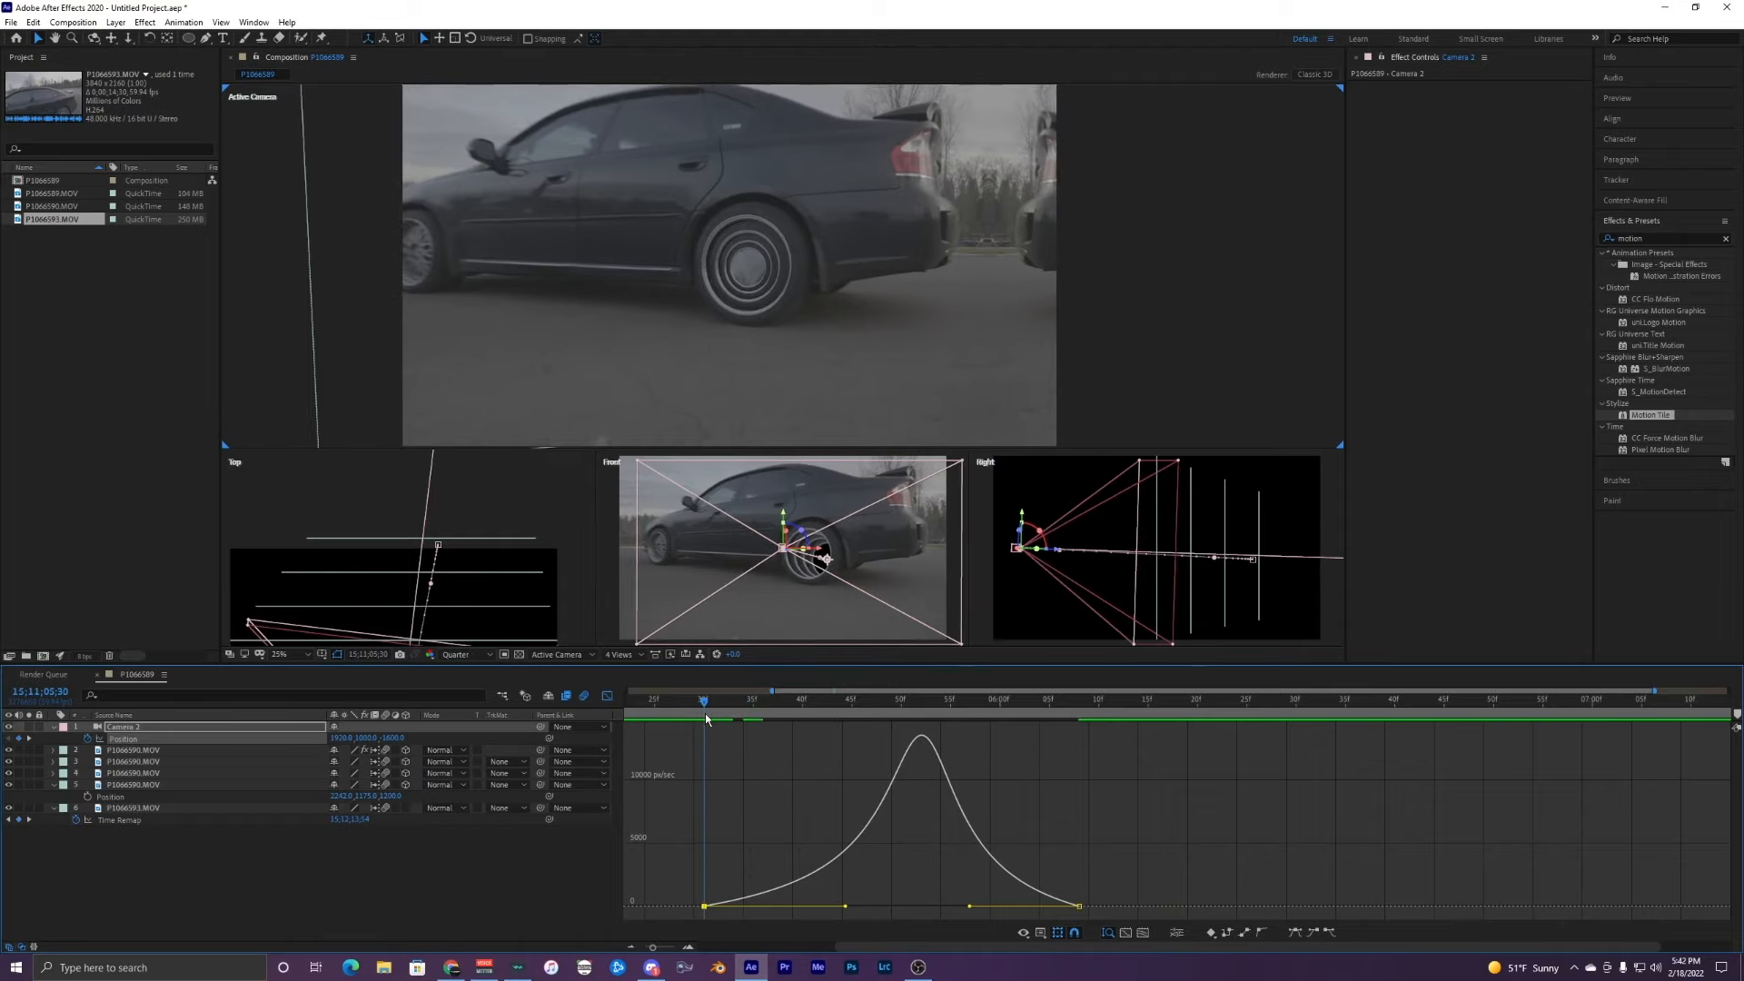
{"action": "key", "text": "space"}
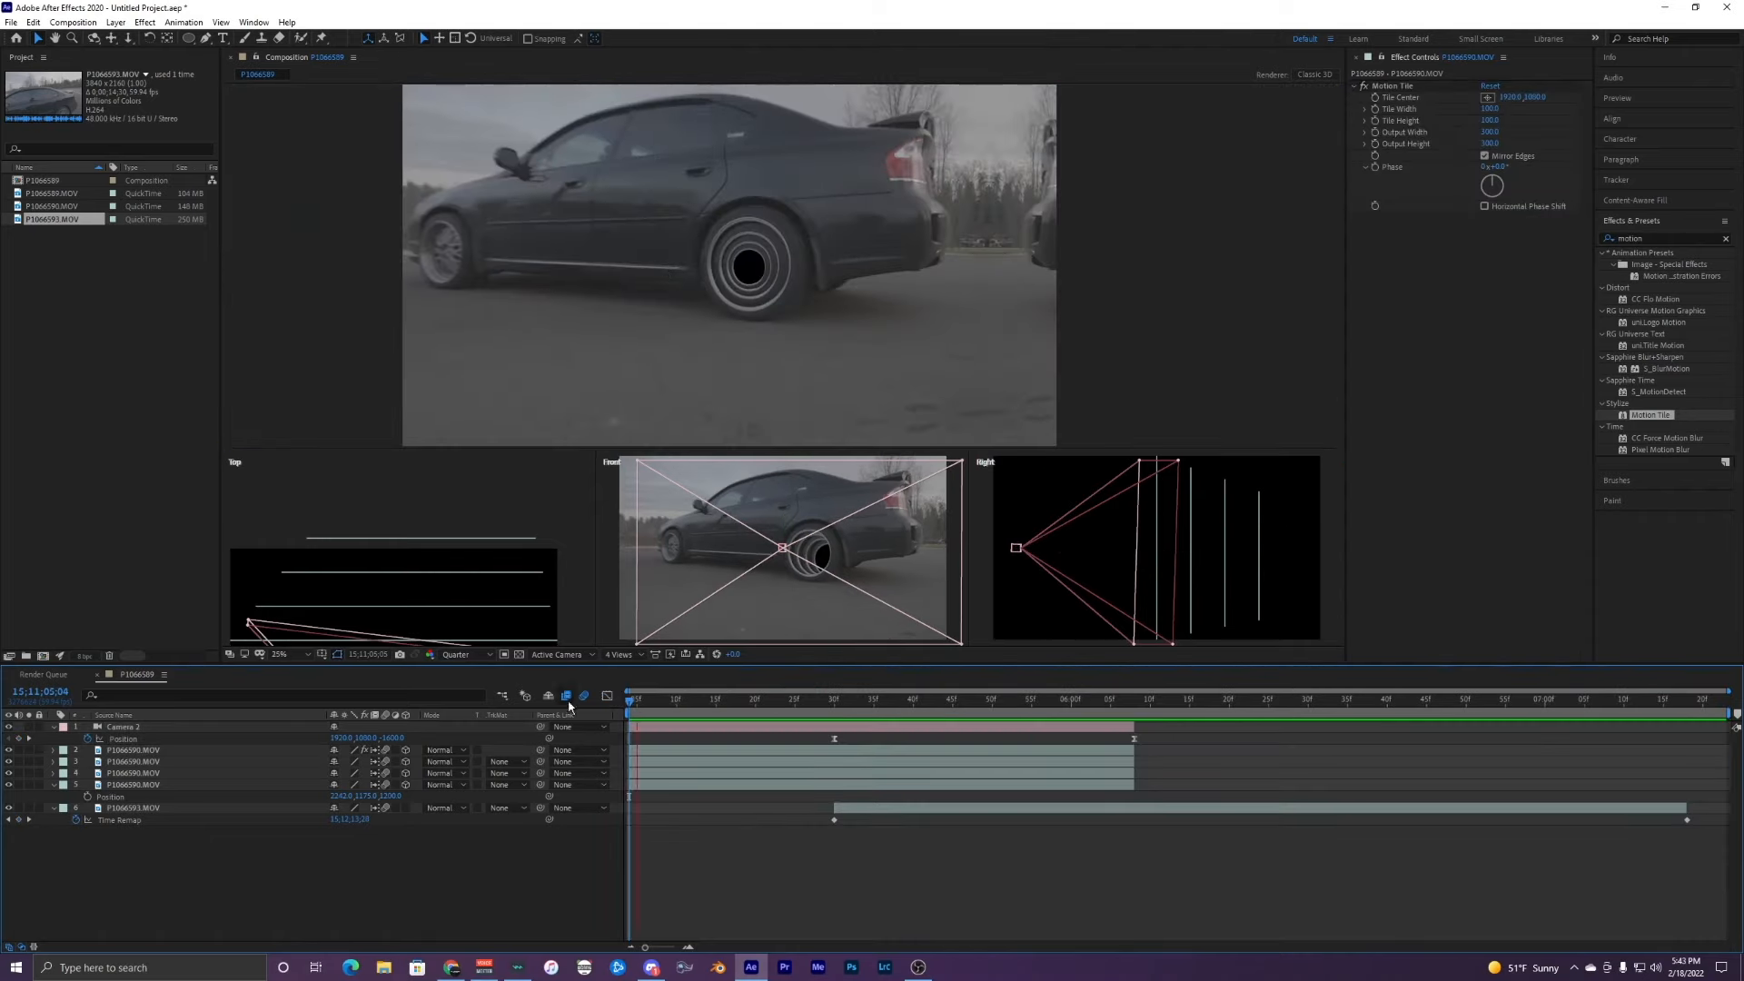
Step: Duplicate the top car layer and set the duplicate's mask mode to Add to isolate the wheel
{"action": "left_click", "coordinate": [646, 727]}
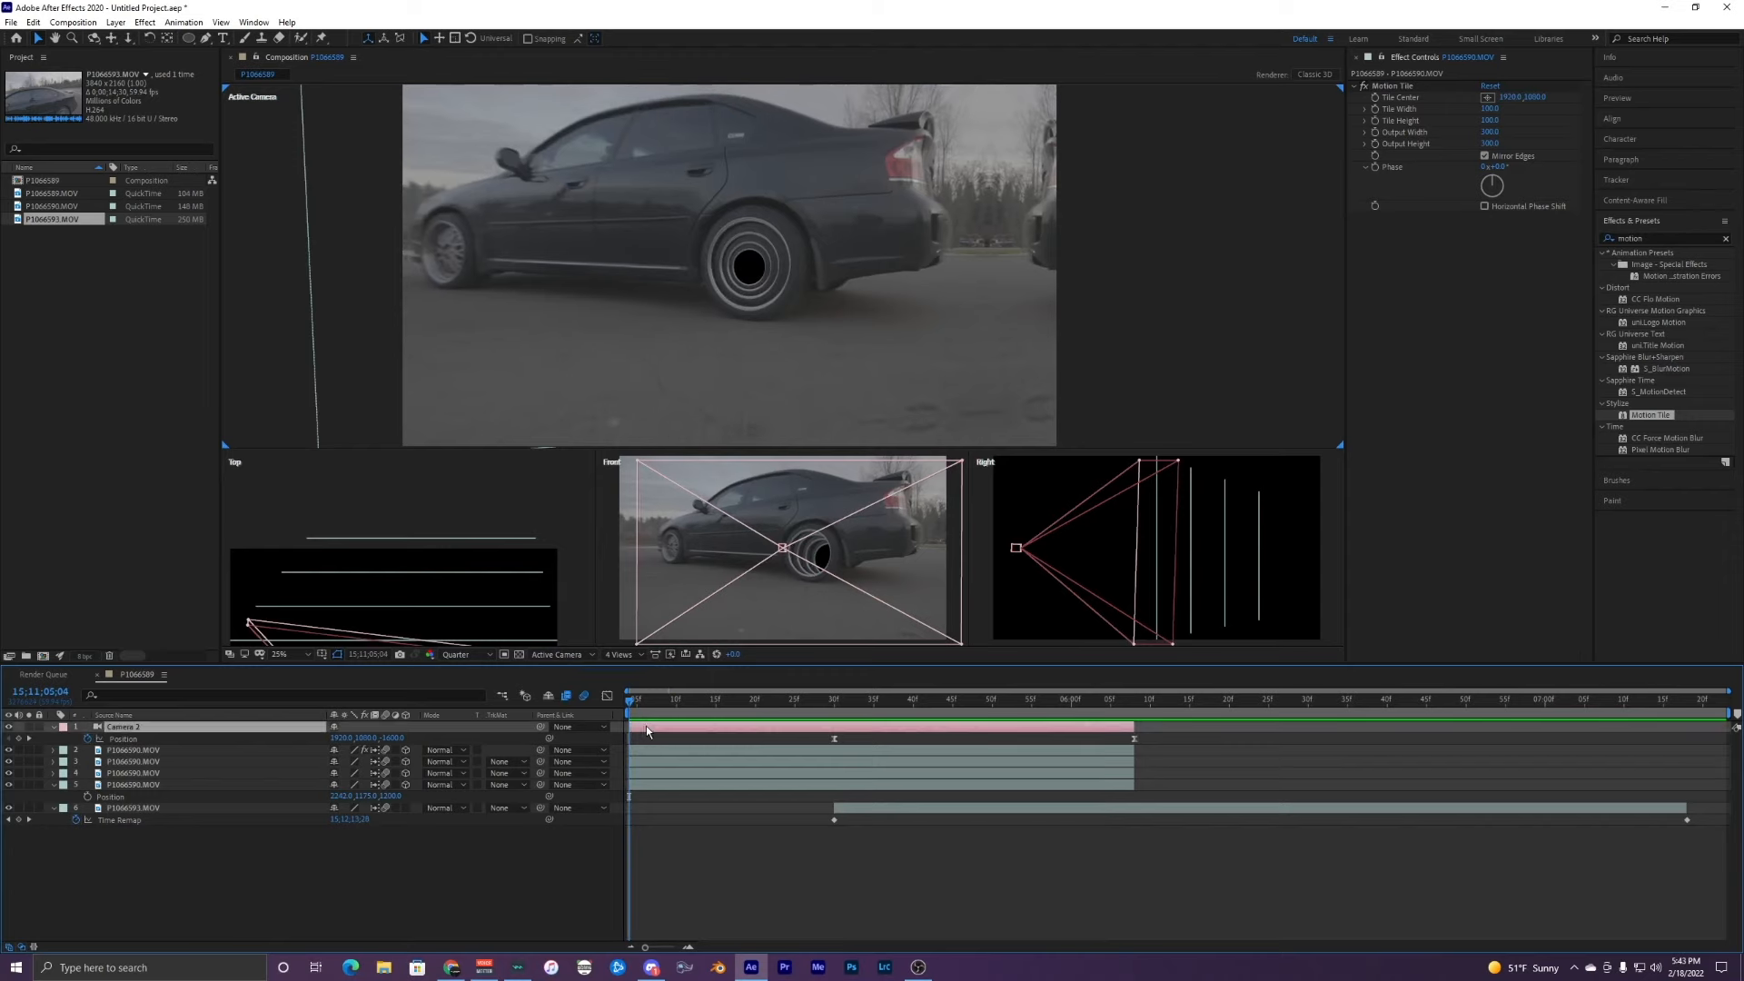
{"action": "left_click", "coordinate": [645, 749]}
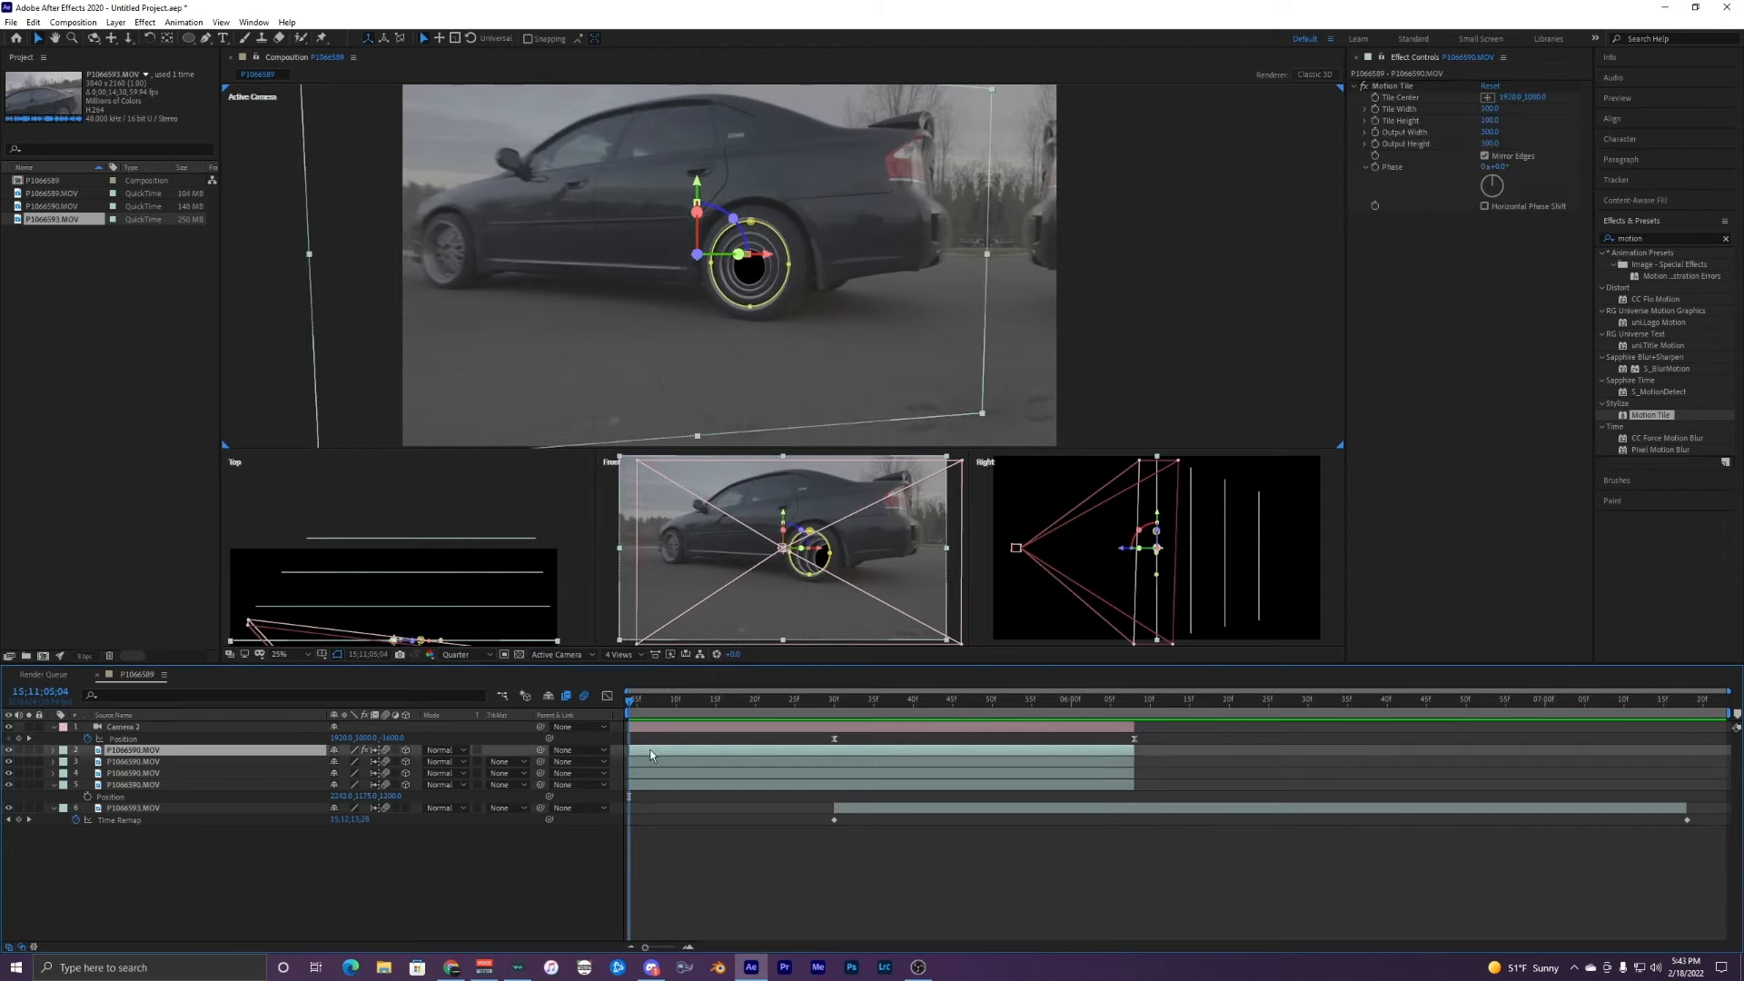
{"action": "key", "text": "ctrl+d"}
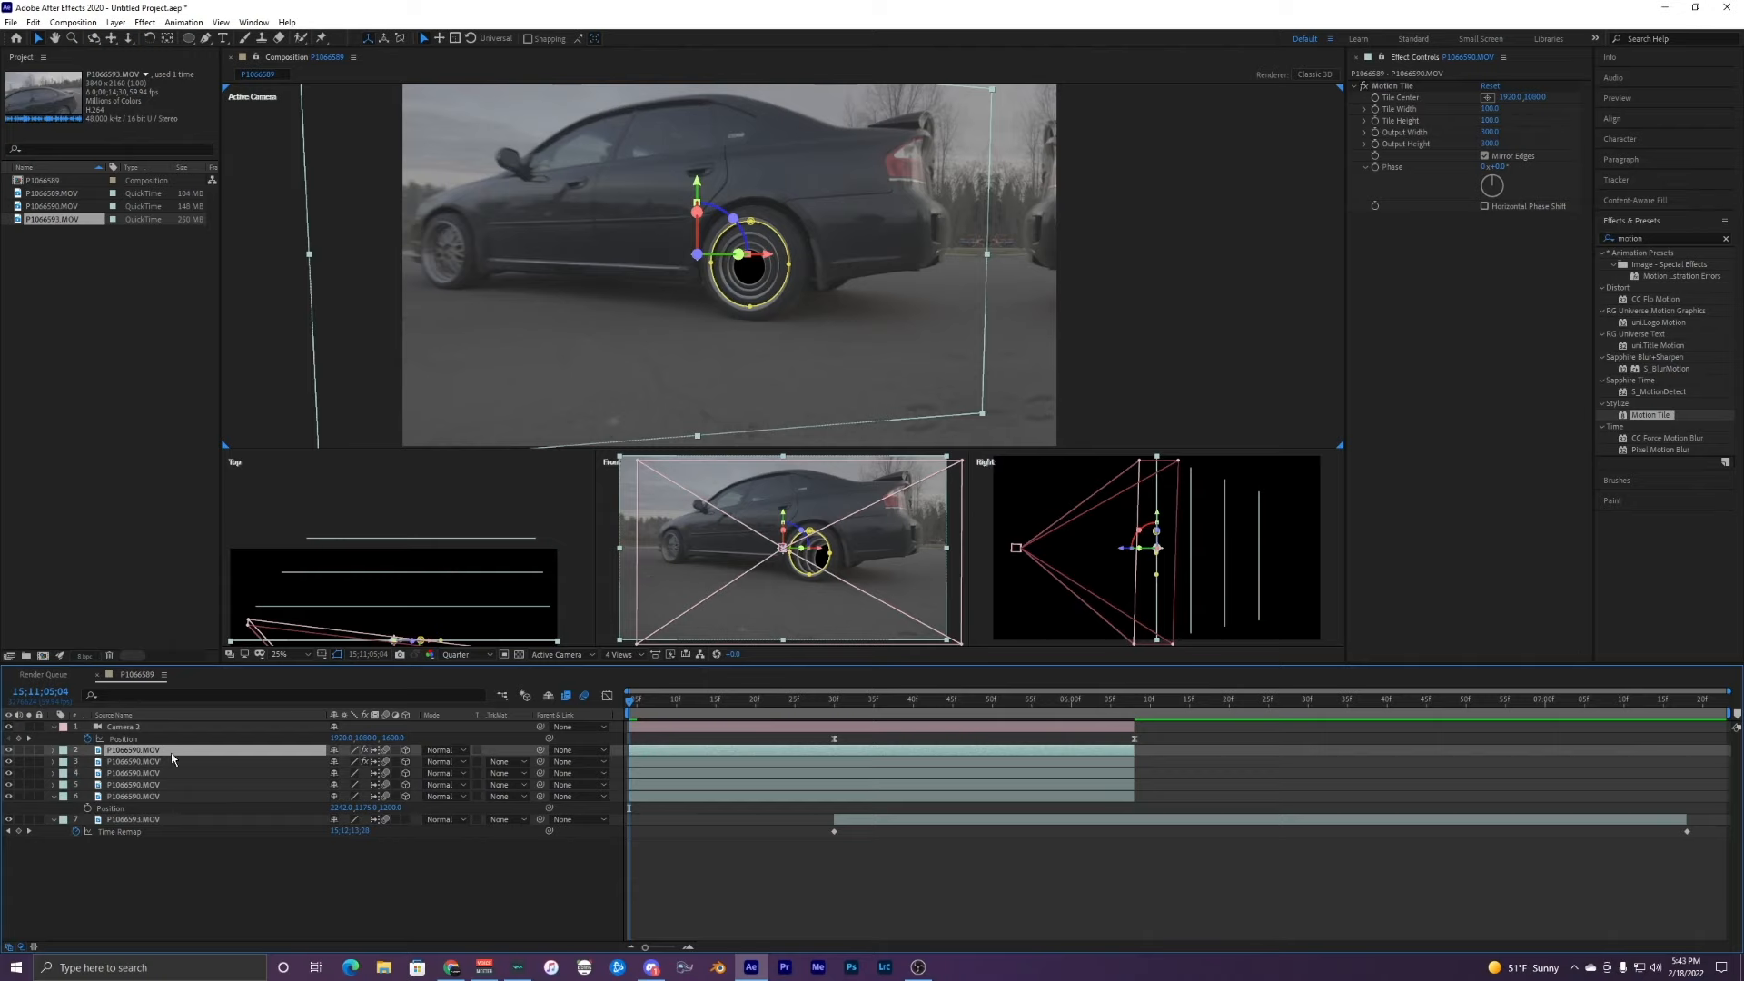
{"action": "key", "text": "m"}
{"action": "left_click", "coordinate": [354, 763]}
{"action": "left_click", "coordinate": [359, 790]}
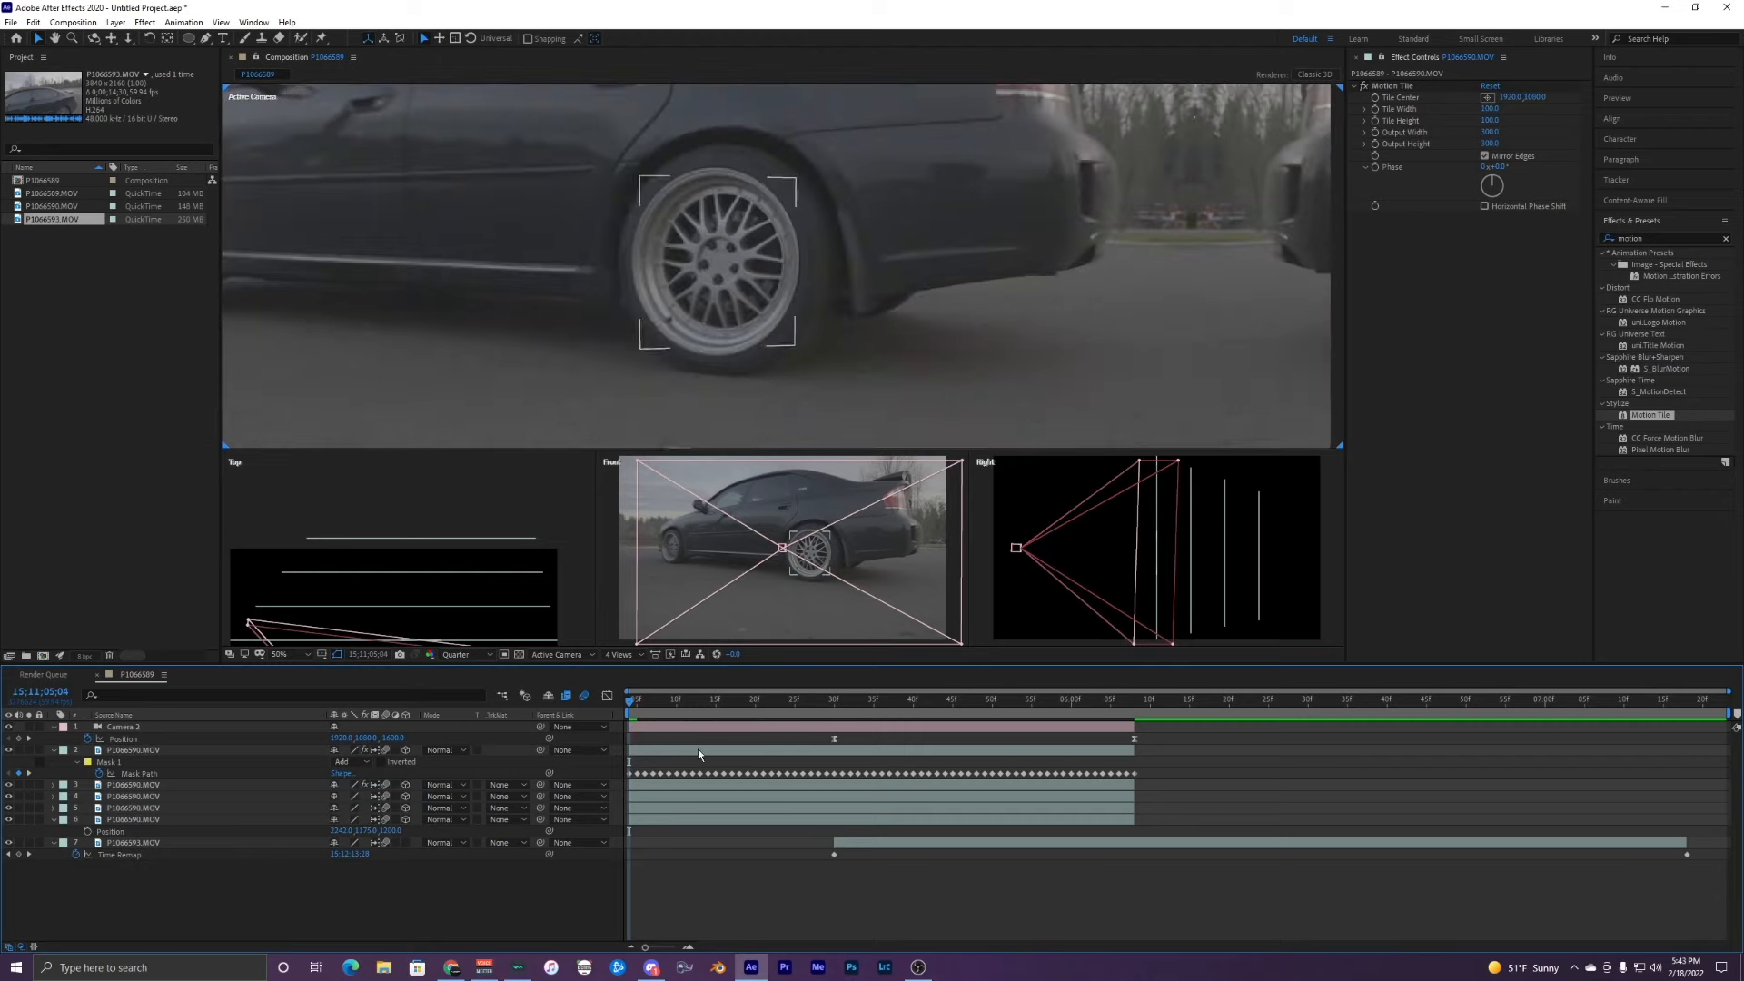
Step: Reveal the isolated wheel layer's position and compare the wheel opening with that layer hidden and shown
{"action": "left_click", "coordinate": [645, 749]}
{"action": "key", "text": "p"}
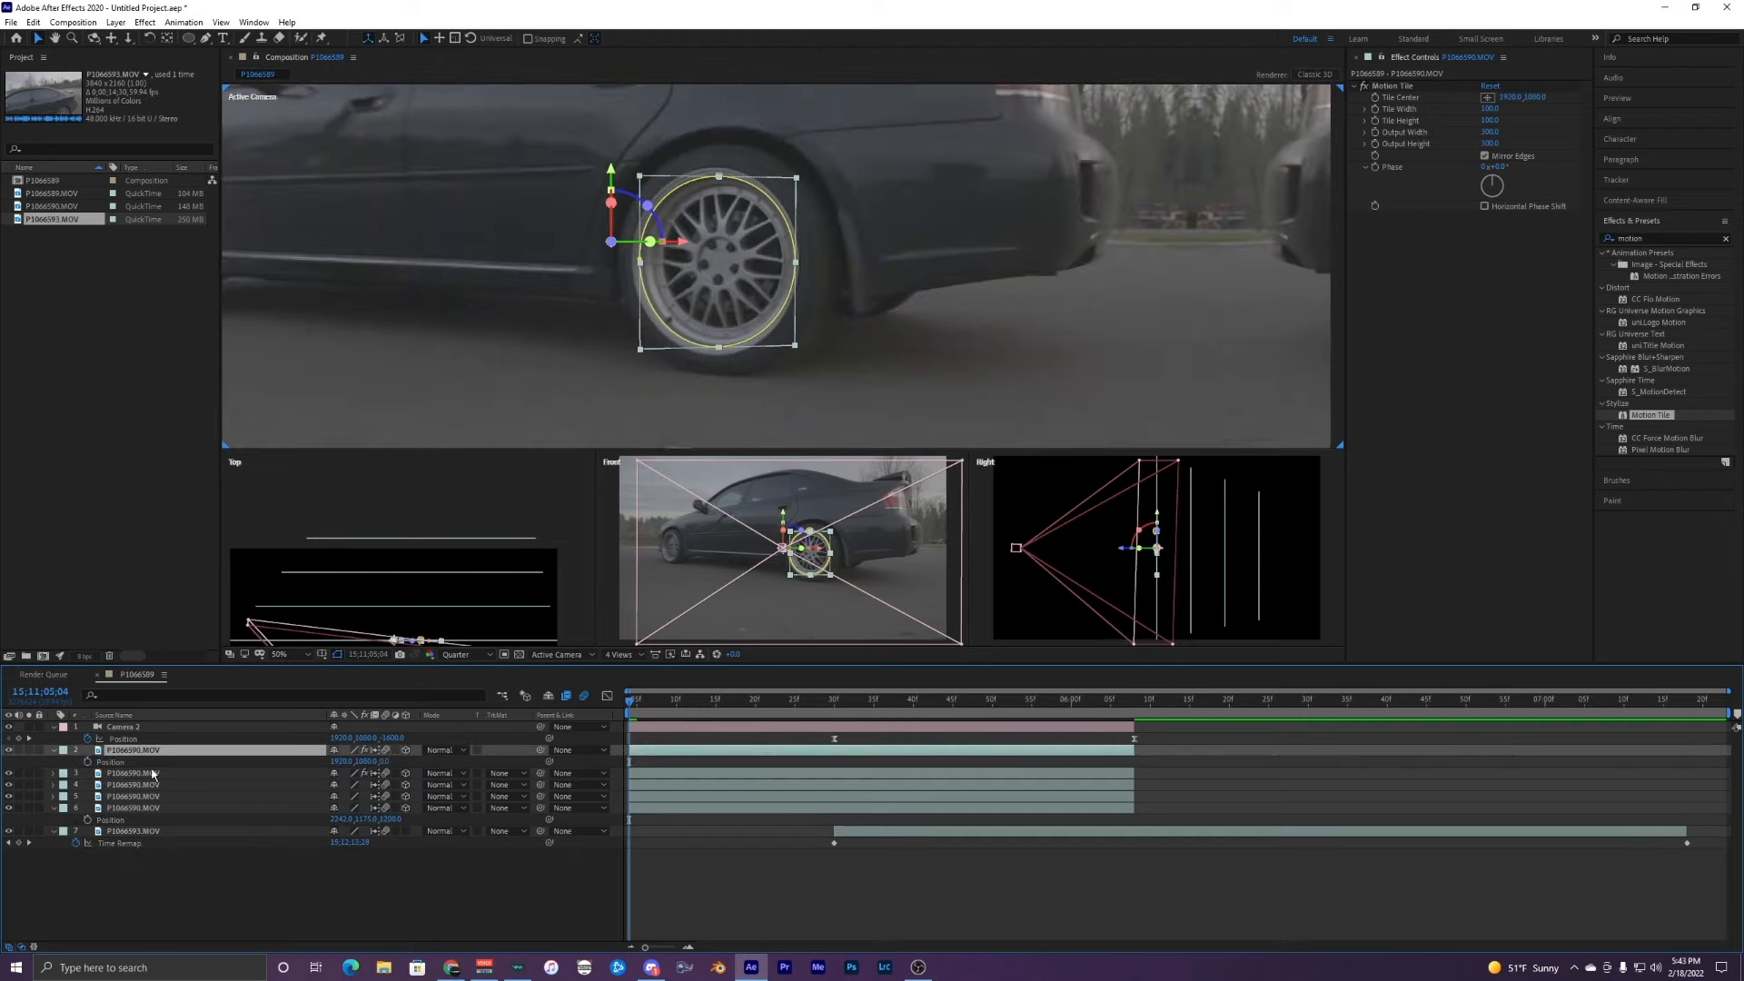
{"action": "left_click", "coordinate": [8, 750]}
{"action": "left_click", "coordinate": [8, 750]}
{"action": "left_click", "coordinate": [9, 750]}
{"action": "left_click", "coordinate": [8, 750]}
{"action": "left_click", "coordinate": [8, 751]}
{"action": "left_click", "coordinate": [8, 750]}
Step: Try moving the isolated wheel down along Y, clear of the wheel opening, and undo the move
{"action": "left_click_drag", "start_coordinate": [366, 763], "coordinate": [572, 750]}
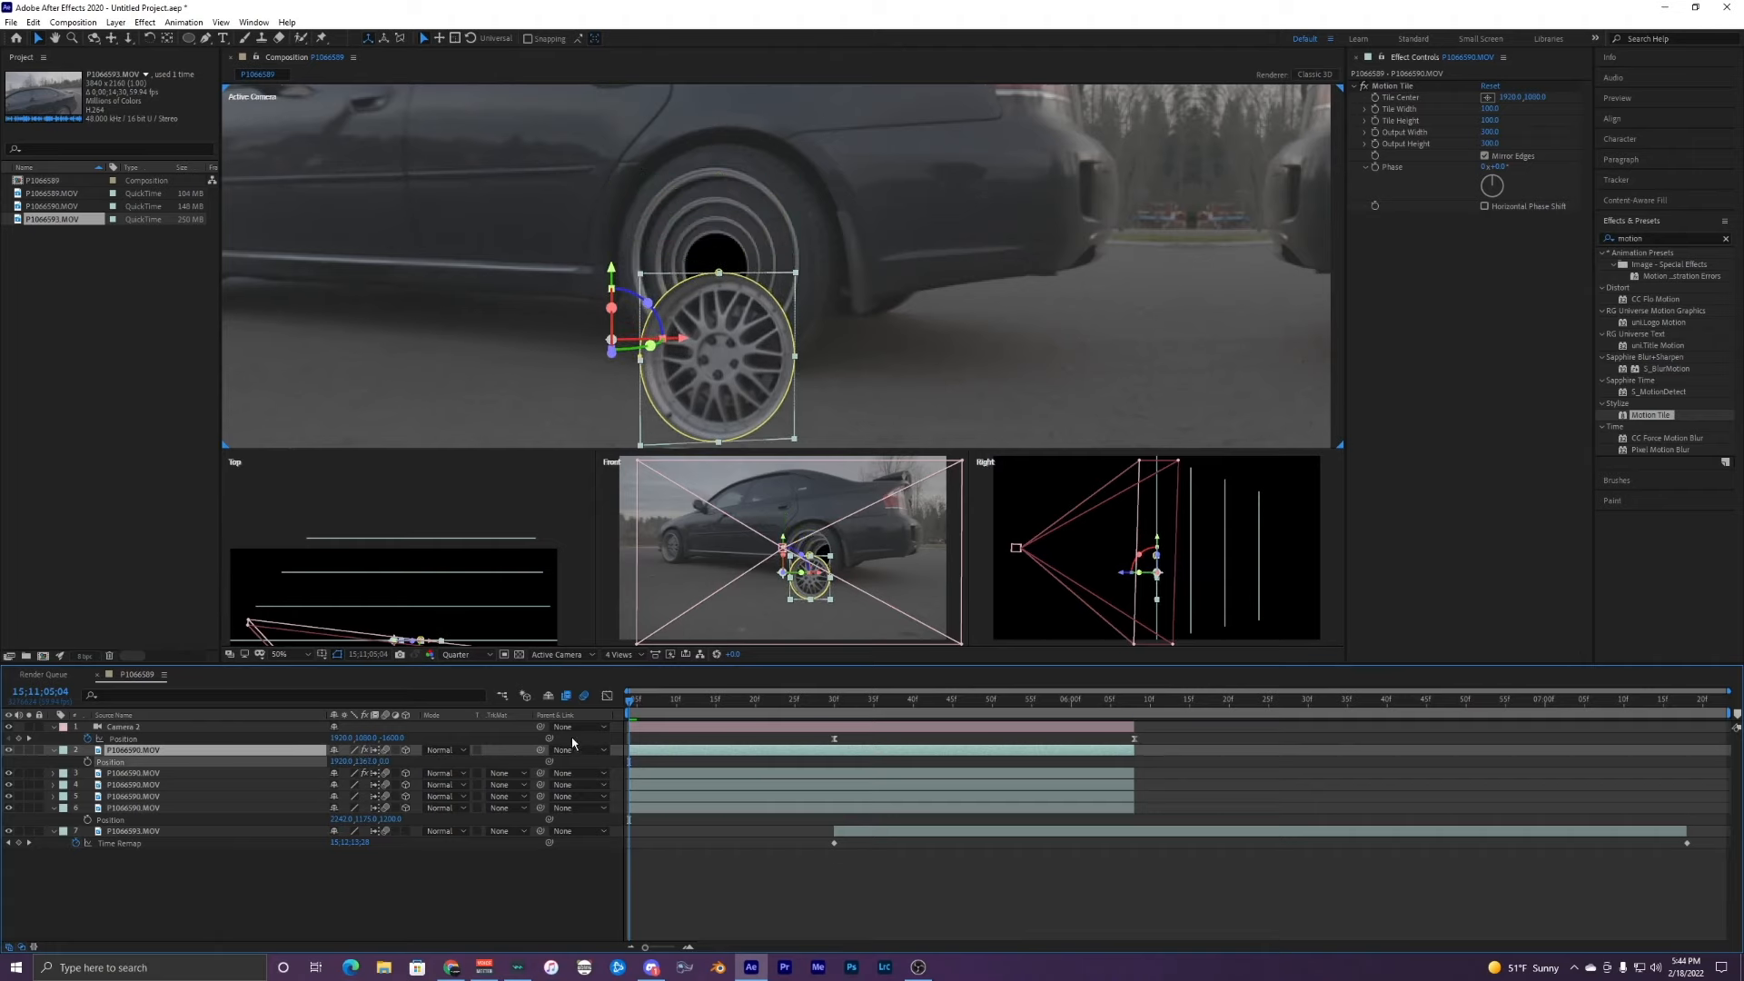
{"action": "scroll", "coordinate": [724, 310], "scroll_direction": "down", "scroll_amount": 2}
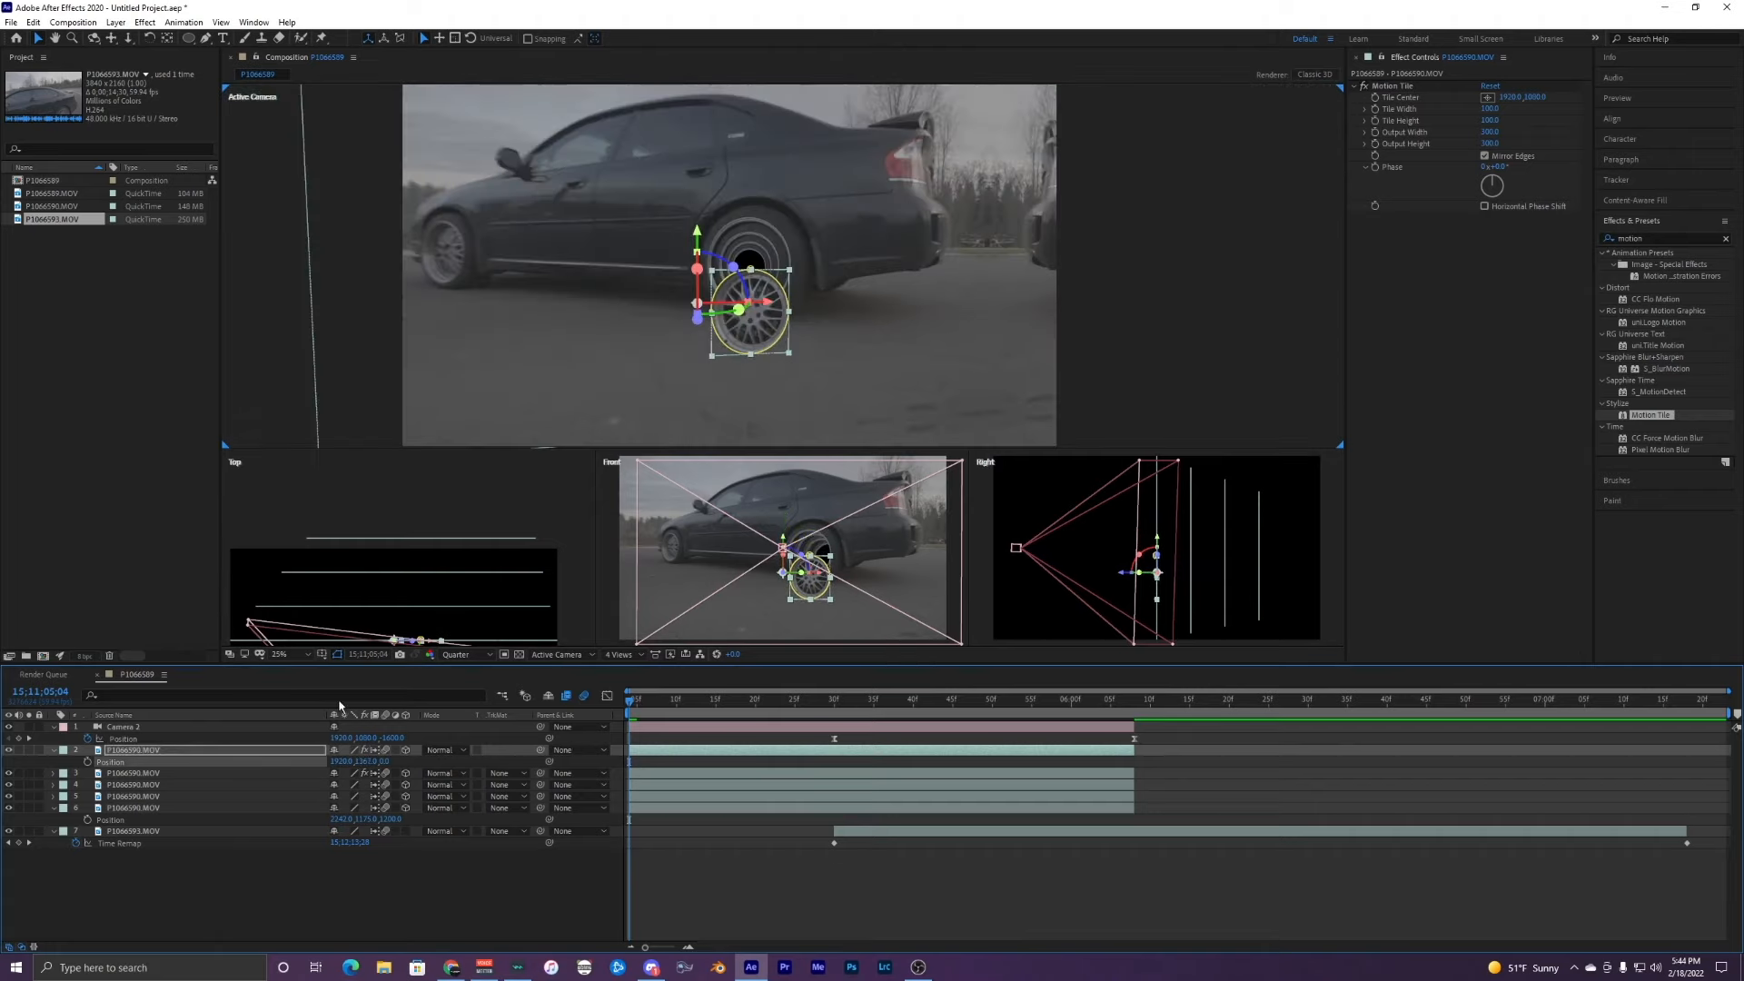
{"action": "key", "text": "ctrl+z"}
Step: Place the isolated wheel layer directly below the top car layer and inspect the wheel's edge up close
{"action": "left_click_drag", "start_coordinate": [143, 754], "coordinate": [148, 784]}
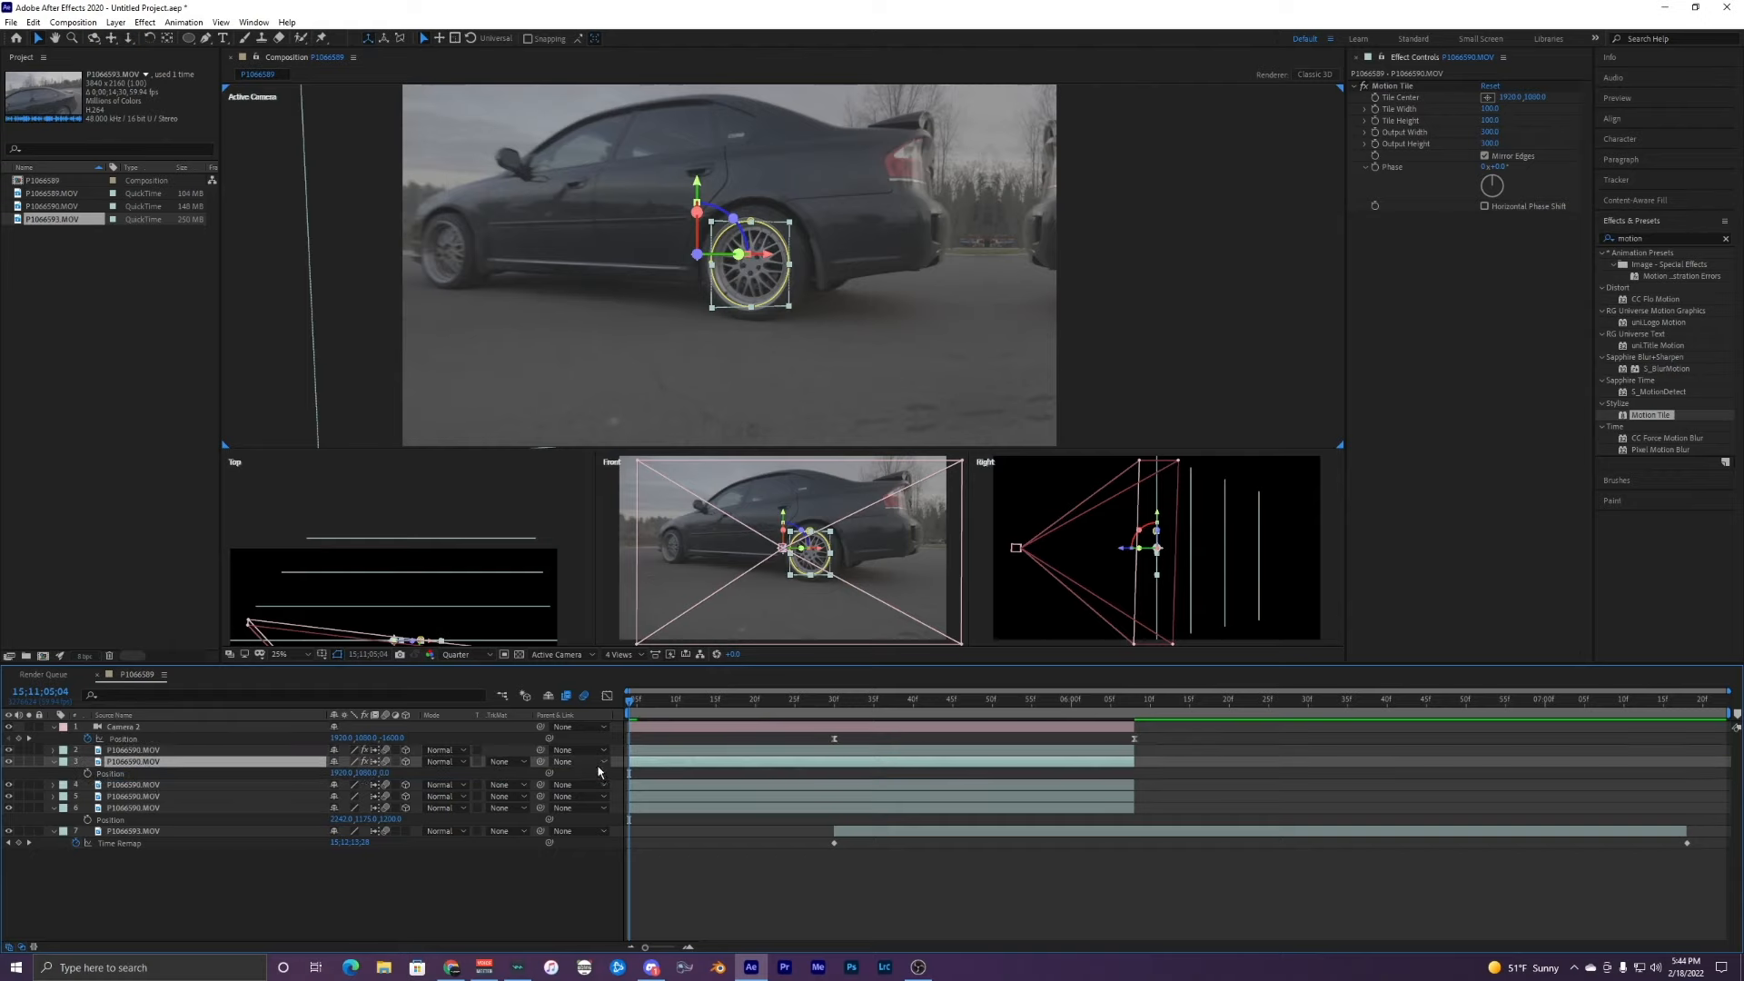
{"action": "left_click", "coordinate": [646, 750]}
{"action": "scroll", "coordinate": [813, 238], "scroll_direction": "up", "scroll_amount": 2}
{"action": "scroll", "coordinate": [844, 240], "scroll_direction": "down", "scroll_amount": 2}
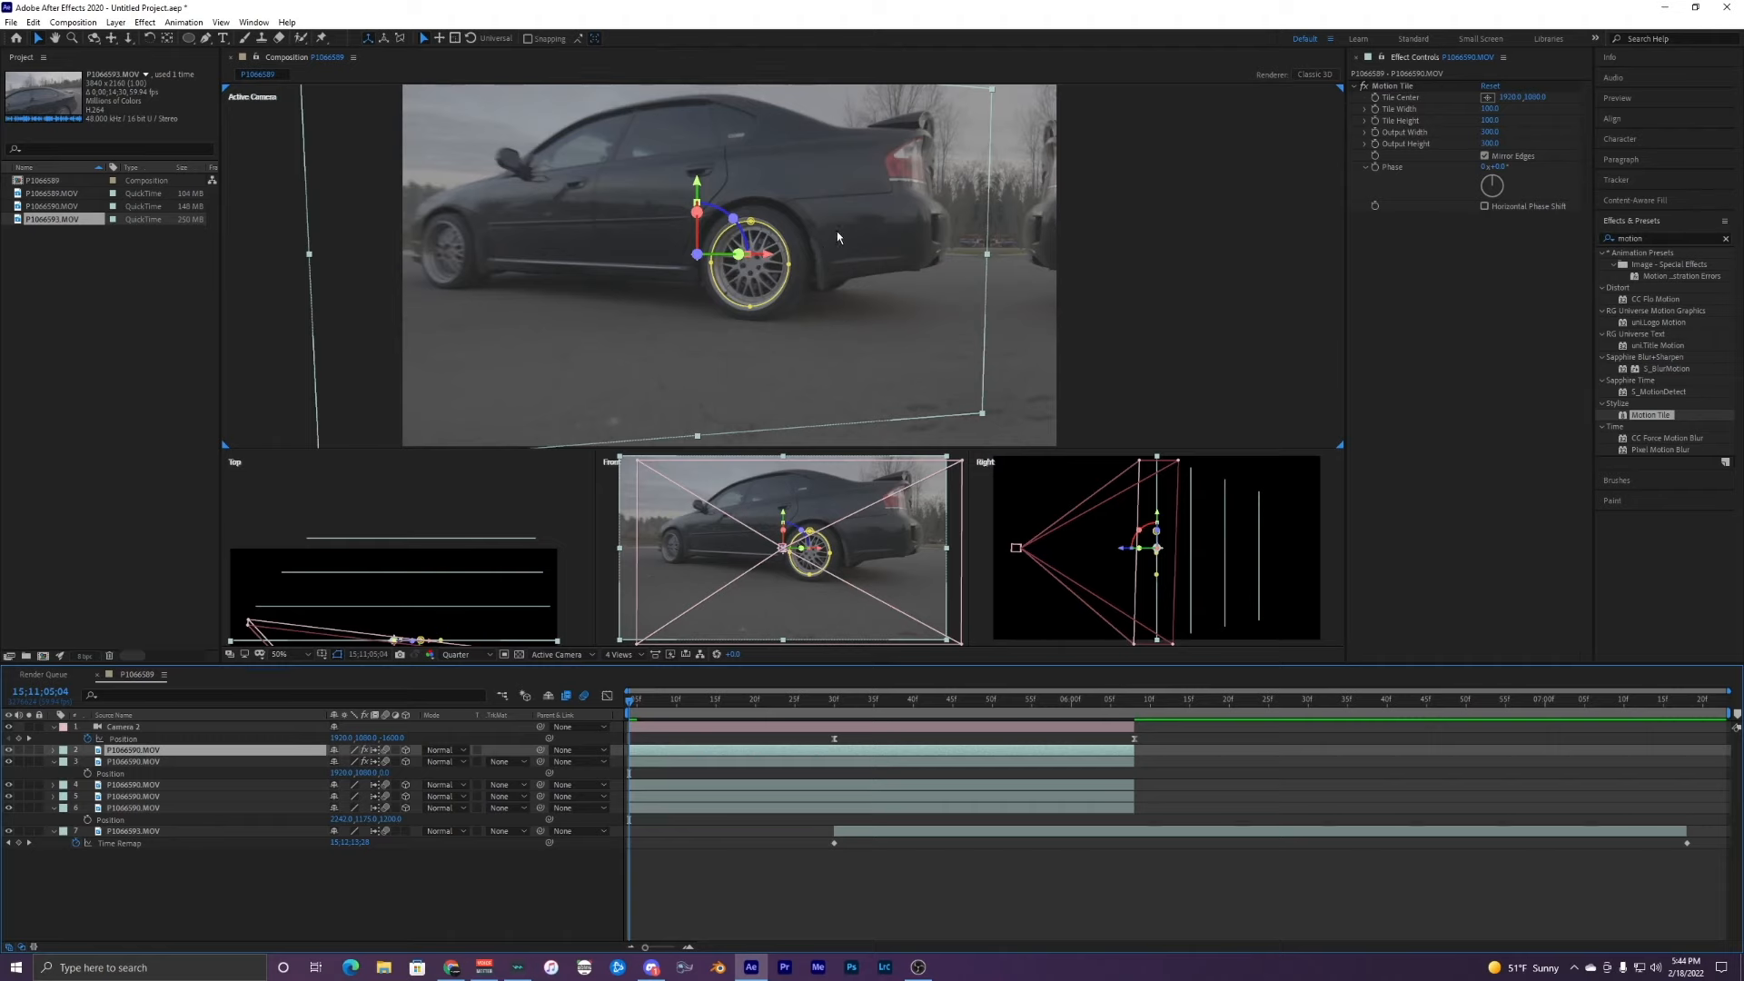
{"action": "scroll", "coordinate": [837, 231], "scroll_direction": "up", "scroll_amount": 2}
{"action": "left_click", "coordinate": [381, 763]}
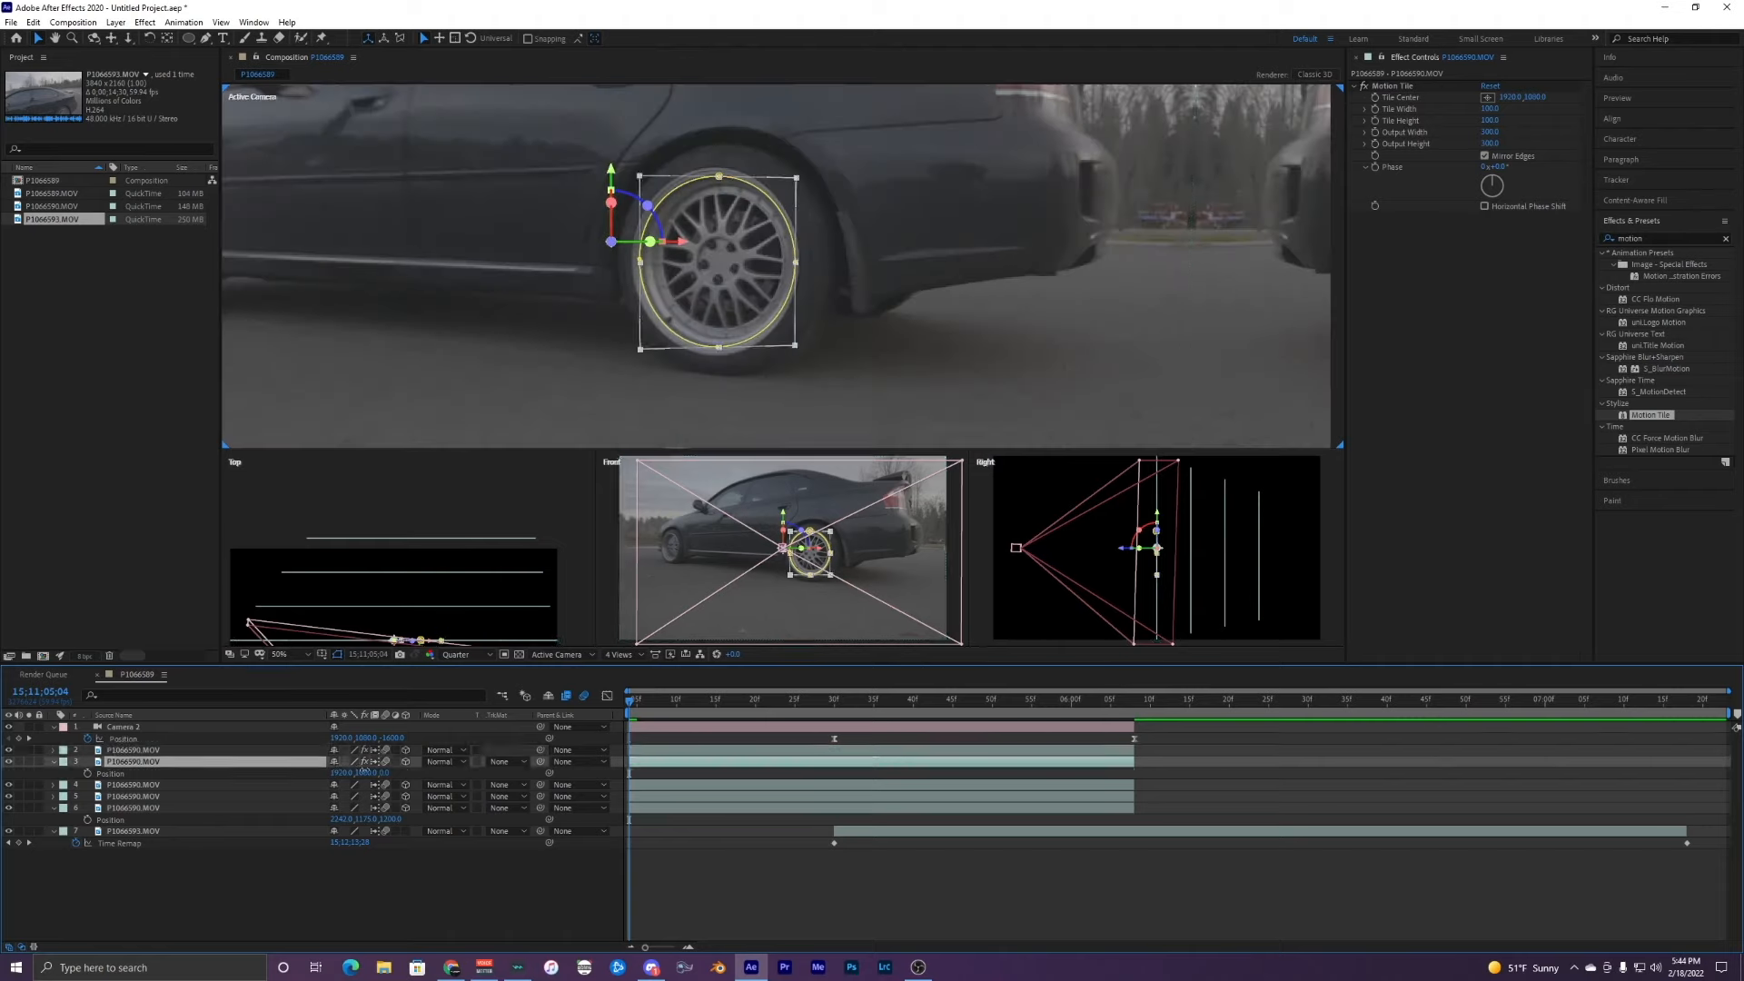
Step: Test and undo a downward wheel shift, and keyframe the isolated wheel's position shortly before the camera move begins
{"action": "left_click_drag", "start_coordinate": [363, 771], "coordinate": [646, 781]}
{"action": "key", "text": "ctrl+z"}
{"action": "left_click_drag", "start_coordinate": [800, 702], "coordinate": [960, 719]}
{"action": "left_click", "coordinate": [87, 773]}
Step: Switch the composition layout to a single Active Camera view and inspect the wheel up close
{"action": "scroll", "coordinate": [799, 273], "scroll_direction": "down", "scroll_amount": 2}
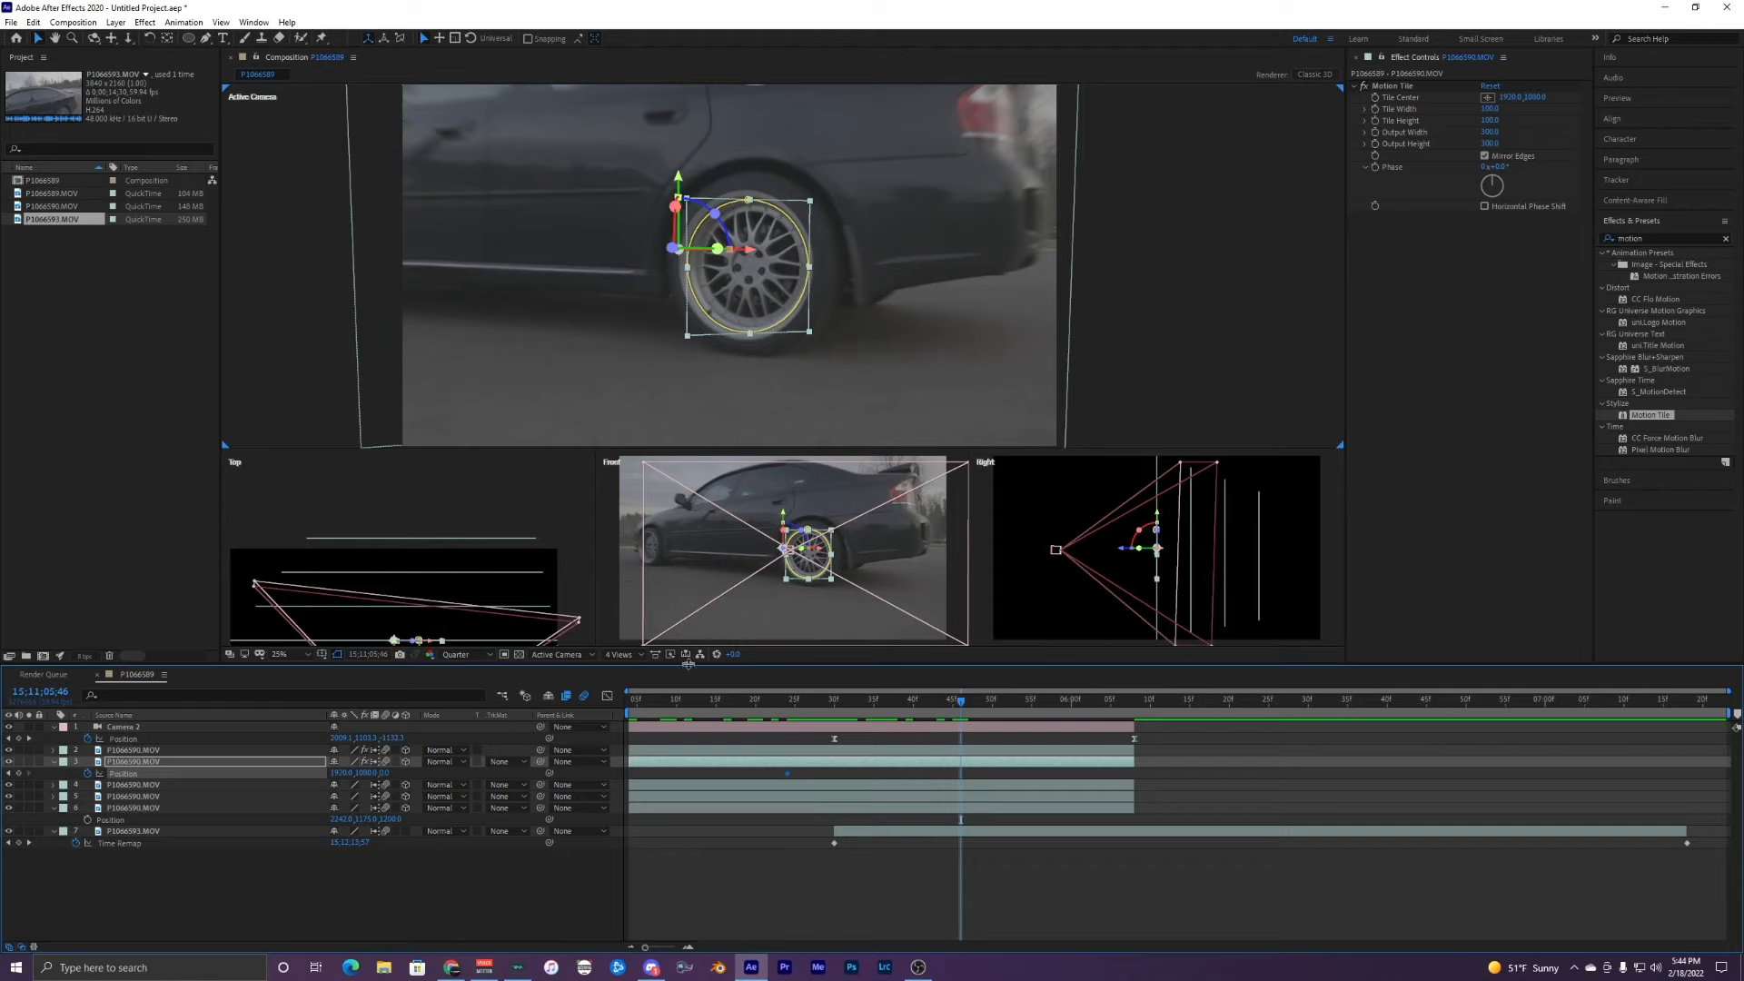
{"action": "left_click", "coordinate": [620, 654]}
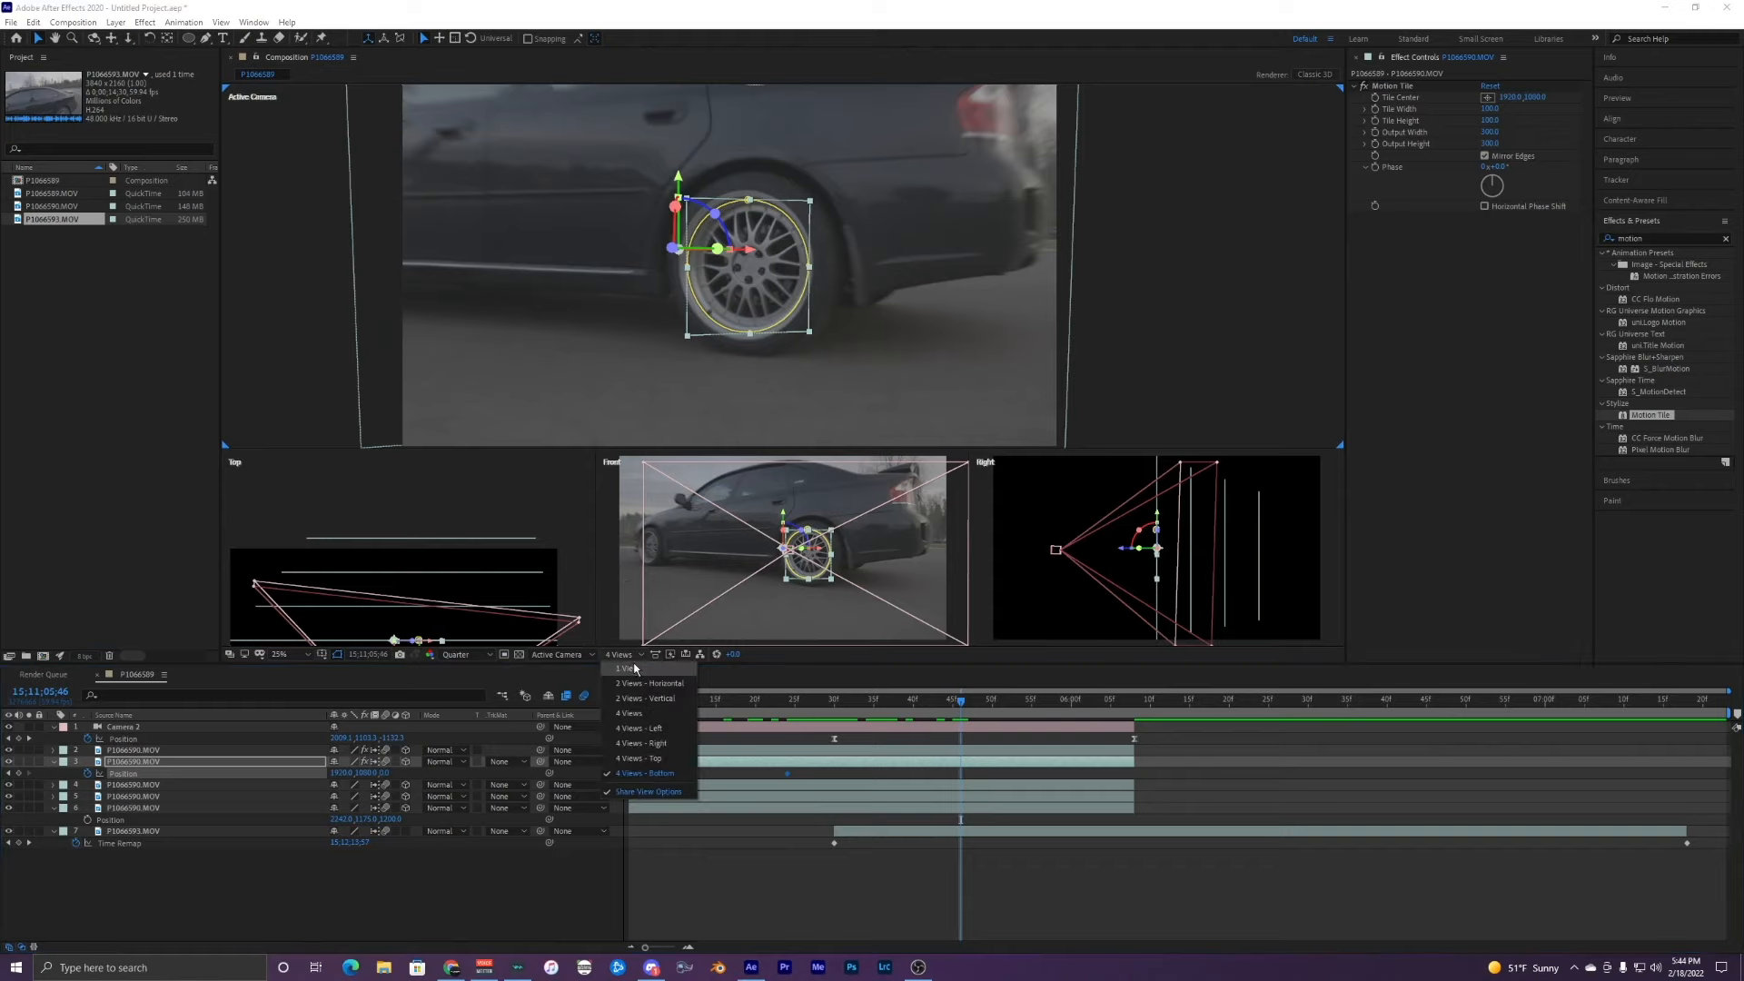
{"action": "left_click", "coordinate": [634, 669]}
{"action": "scroll", "coordinate": [733, 359], "scroll_direction": "up", "scroll_amount": 2}
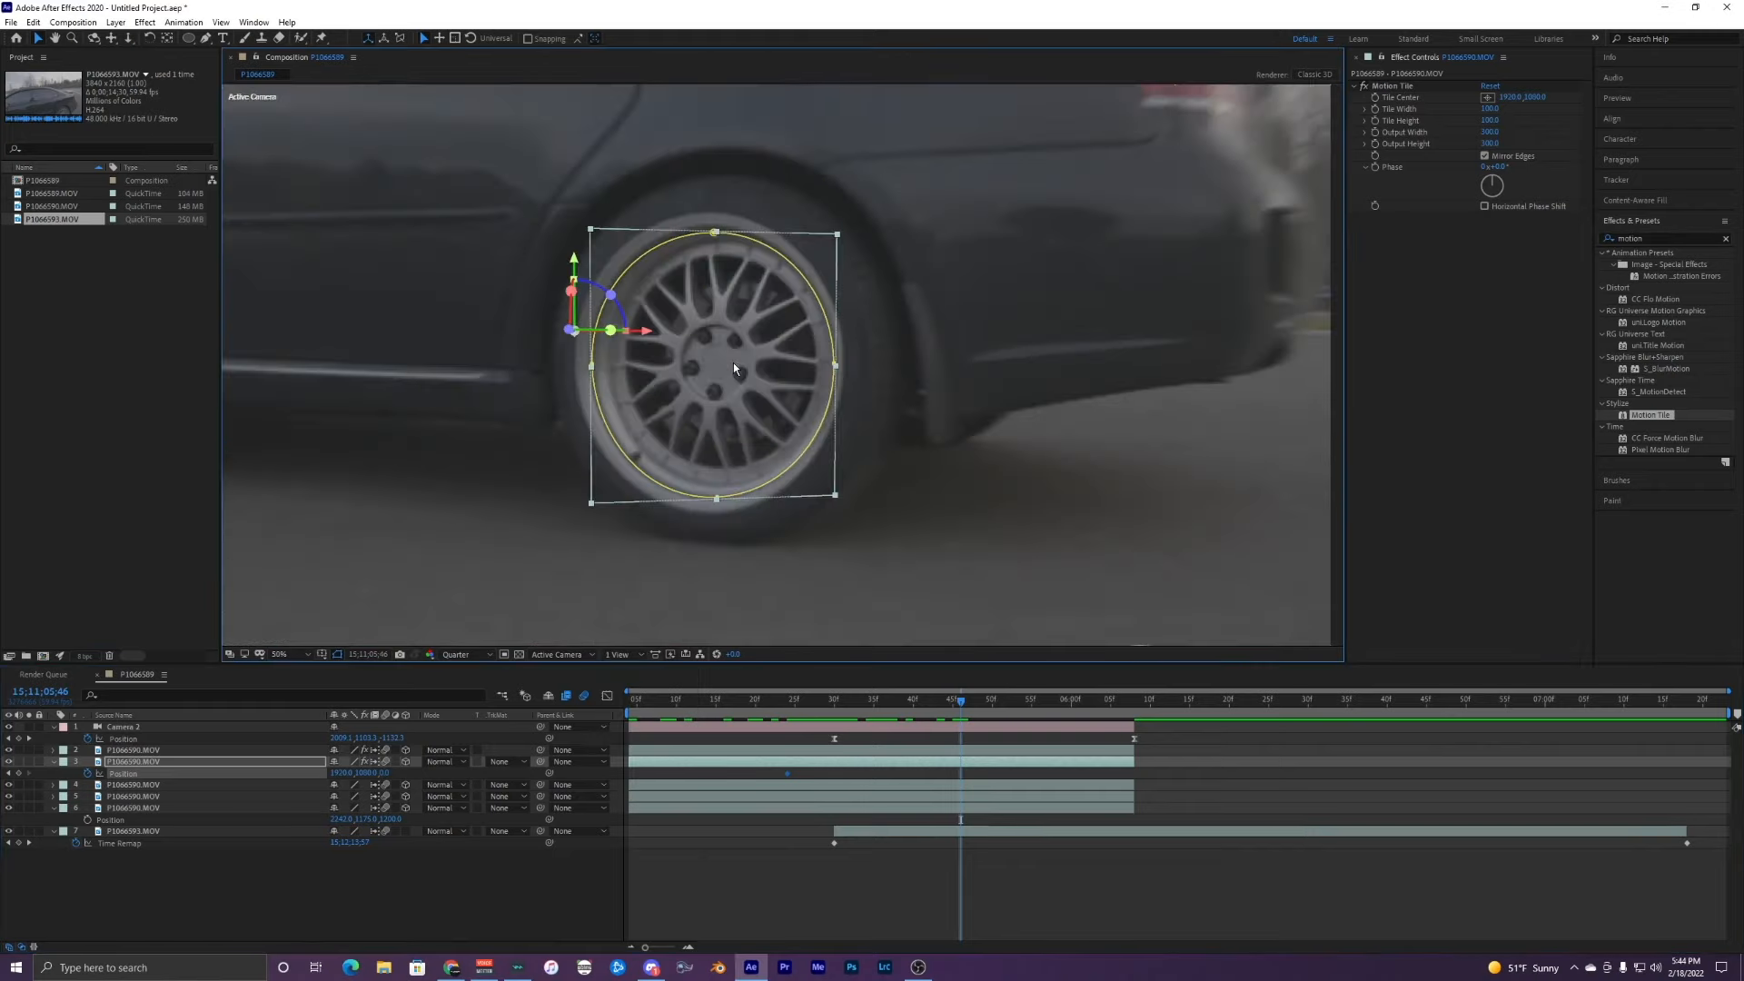
{"action": "scroll", "coordinate": [733, 362], "scroll_direction": "down", "scroll_amount": 2}
Step: At 15;11;05;50, move the isolated wheel down along Y until it drops clear of the wheel opening
{"action": "left_click", "coordinate": [786, 850]}
{"action": "left_click_drag", "start_coordinate": [786, 709], "coordinate": [991, 713]}
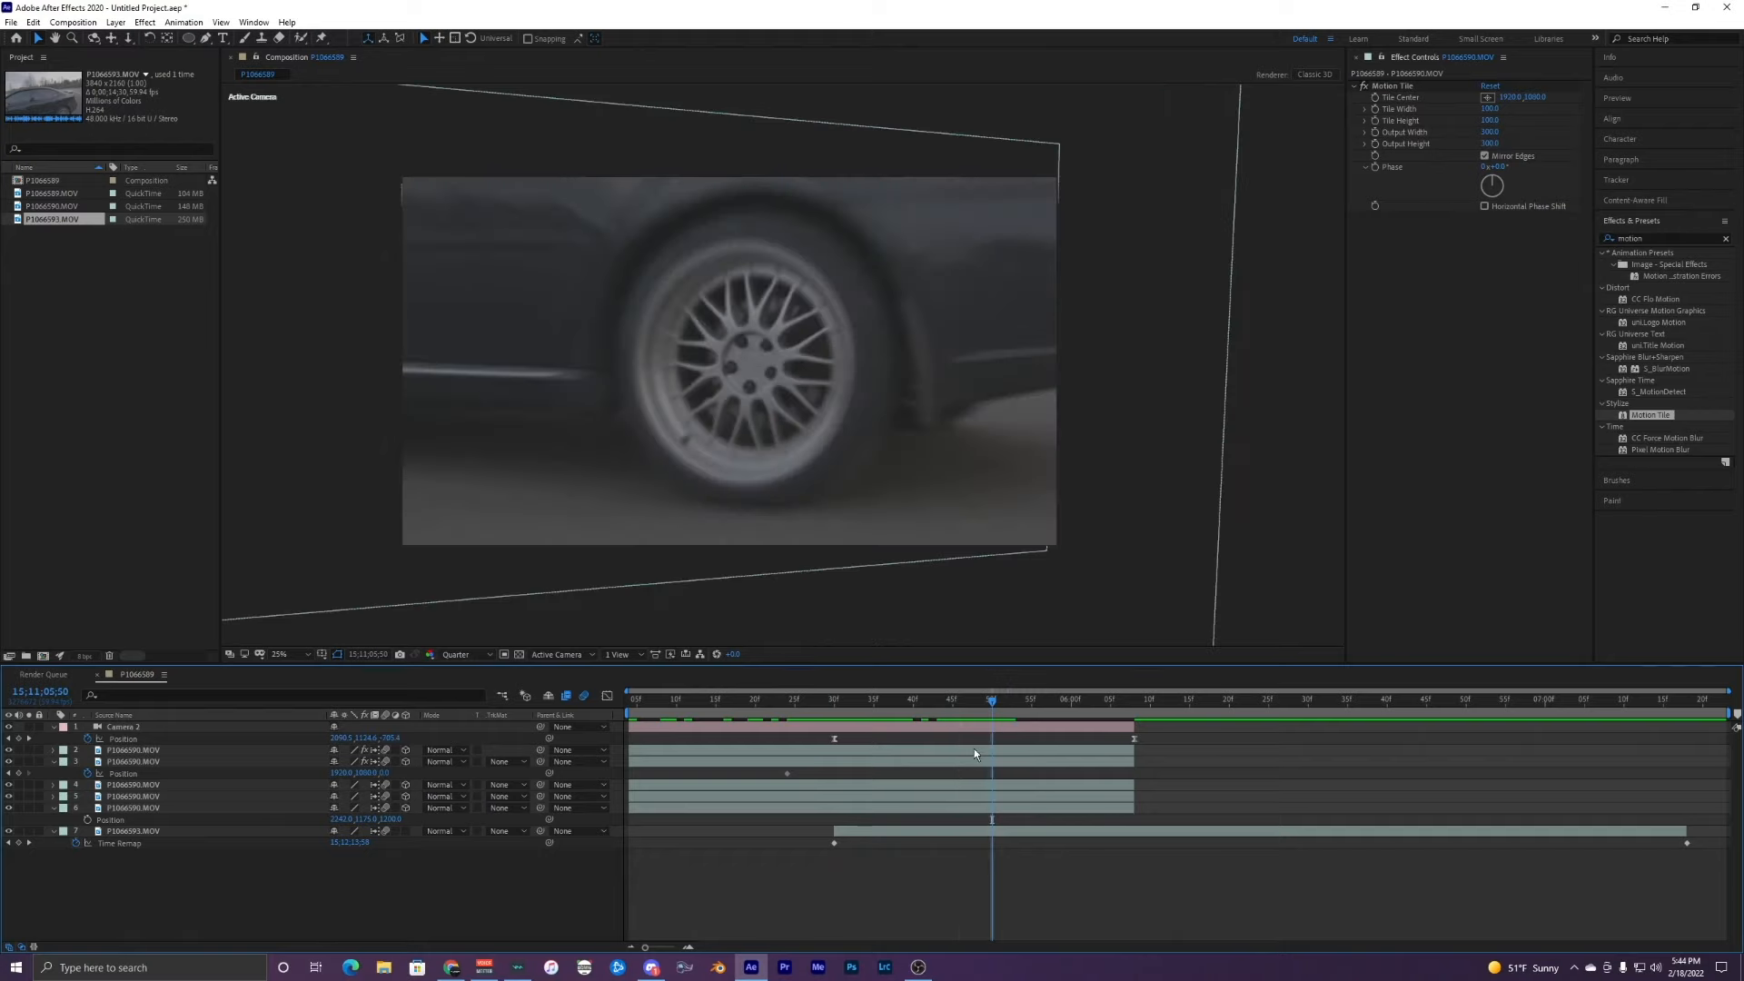
{"action": "left_click", "coordinate": [991, 763]}
{"action": "left_click_drag", "start_coordinate": [365, 774], "coordinate": [865, 809]}
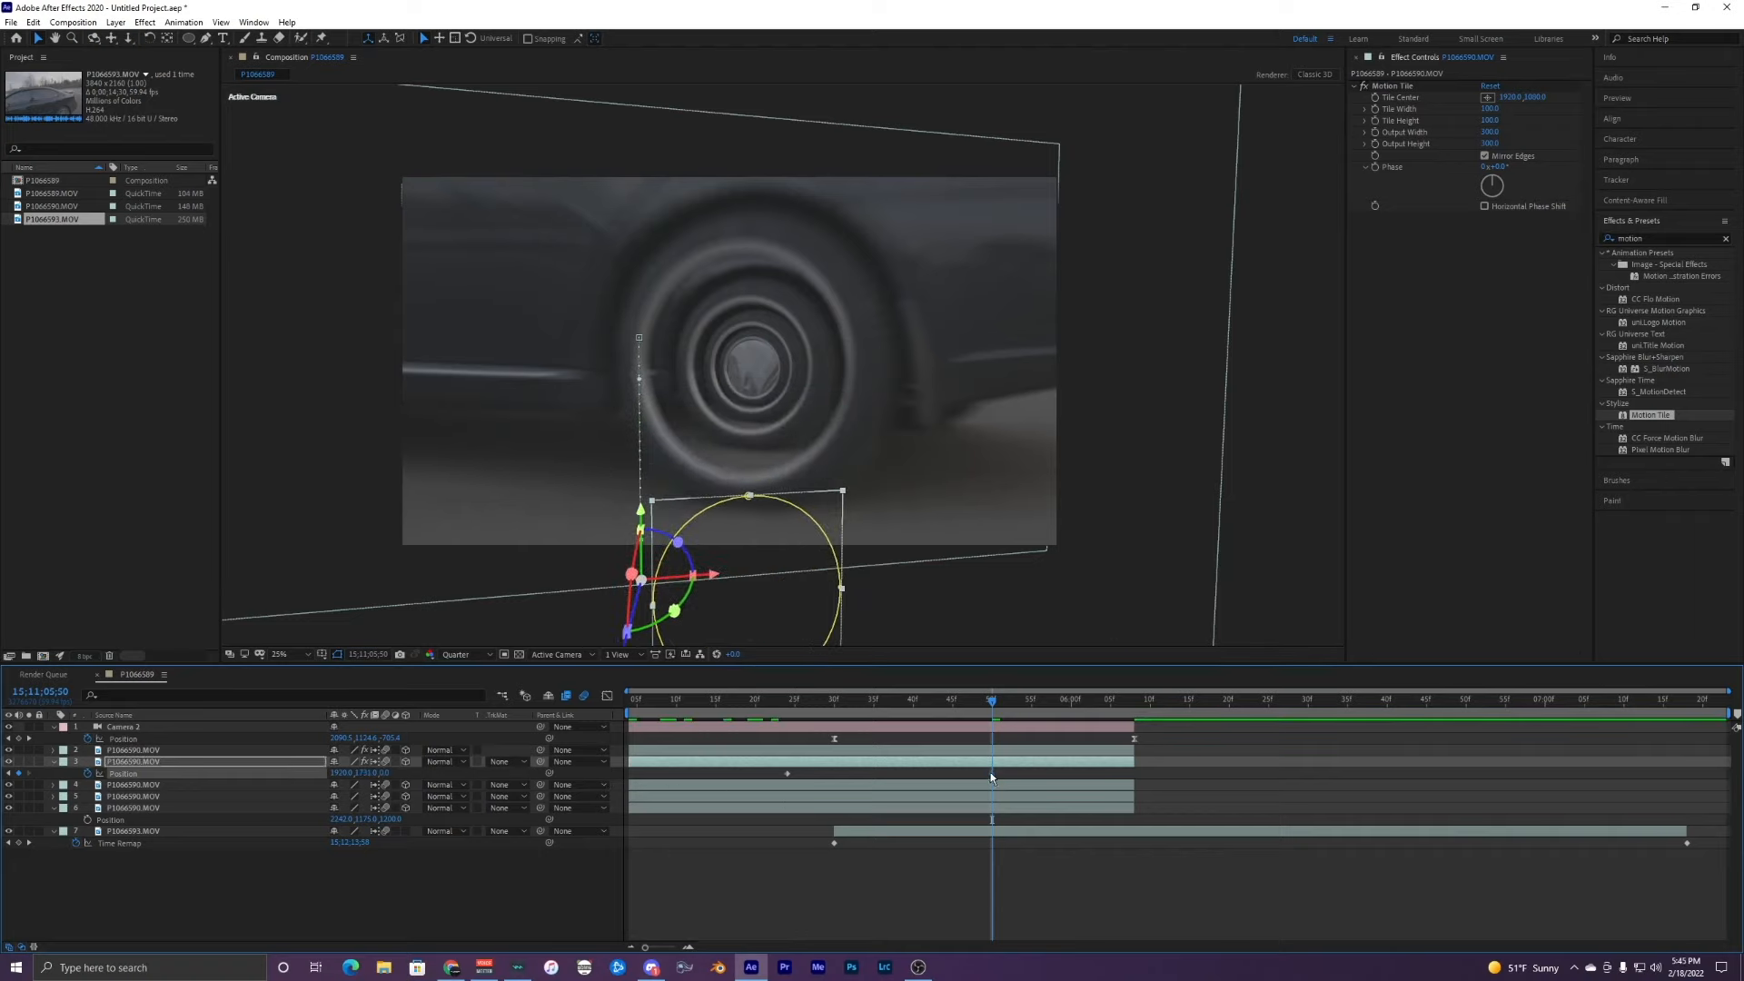
Step: Apply Easy Ease to both of the isolated wheel's position keyframes and preview the wheel drop
{"action": "left_click_drag", "start_coordinate": [1015, 779], "coordinate": [761, 771]}
{"action": "left_click", "coordinate": [707, 776]}
{"action": "left_click", "coordinate": [771, 701]}
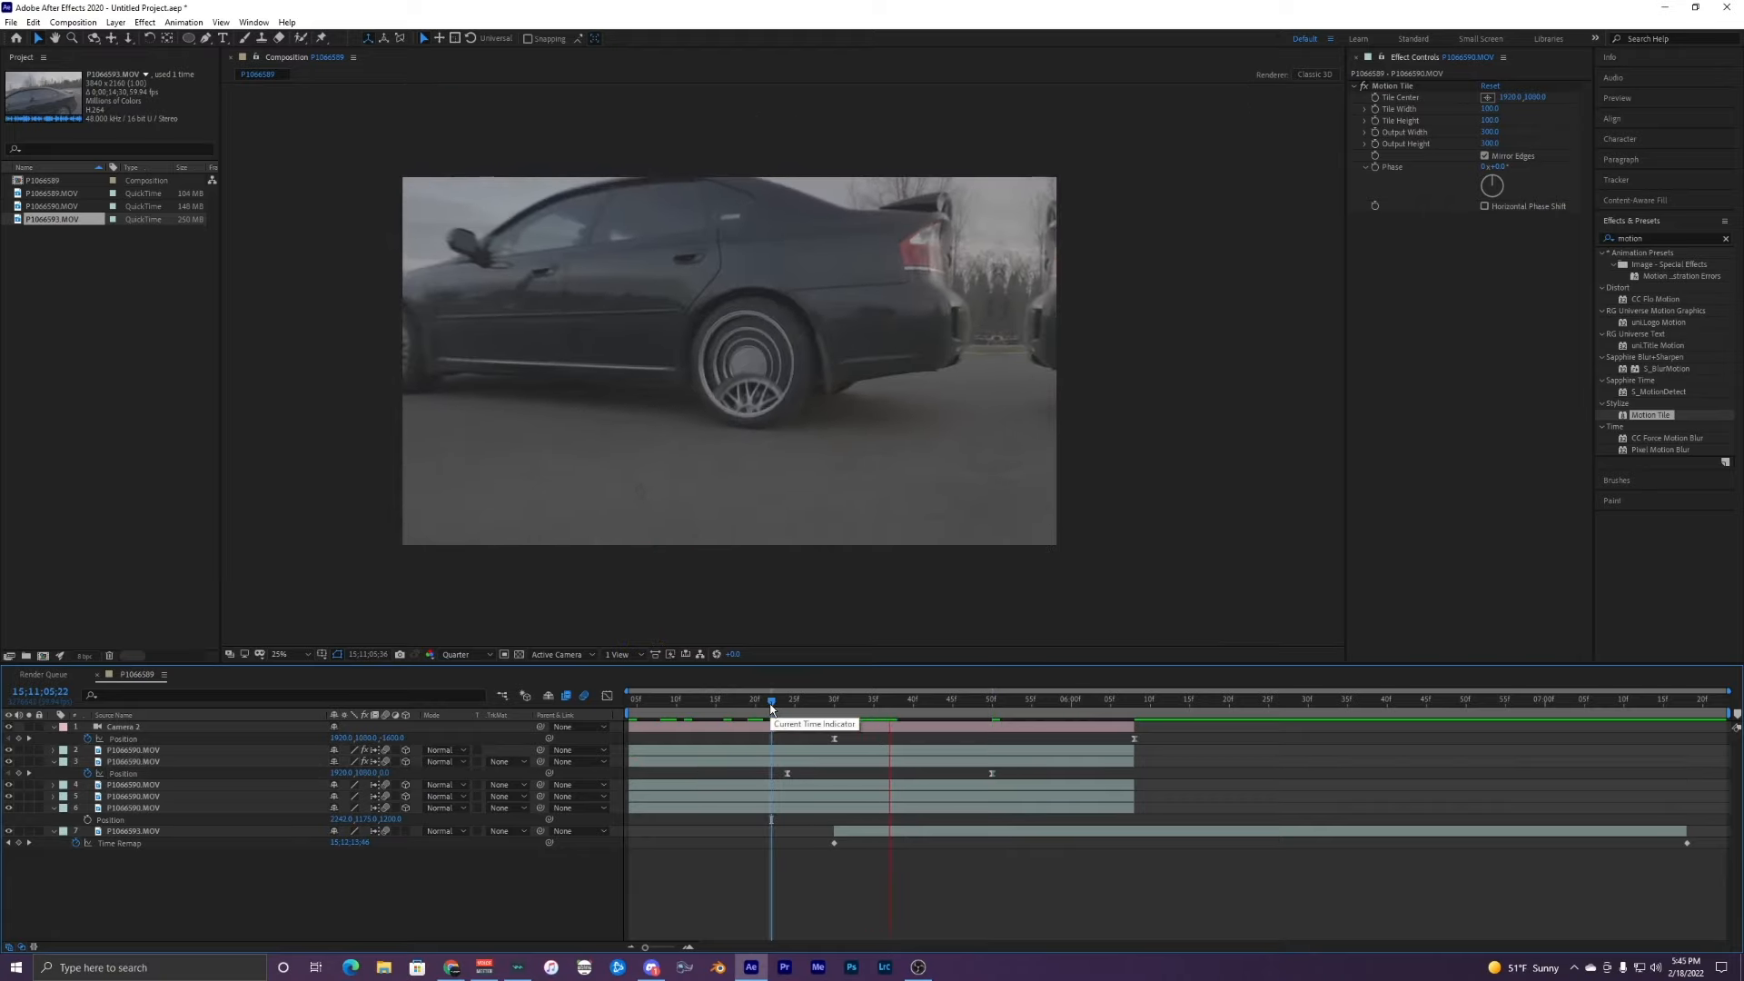
{"action": "left_click_drag", "start_coordinate": [771, 703], "coordinate": [787, 703]}
{"action": "key", "text": "space"}
{"action": "key", "text": "space"}
{"action": "key", "text": "space"}
{"action": "key", "text": "space"}
Step: Align the isolated wheel's first position keyframe with the camera's first keyframe and replay the transition
{"action": "left_click_drag", "start_coordinate": [787, 774], "coordinate": [836, 775]}
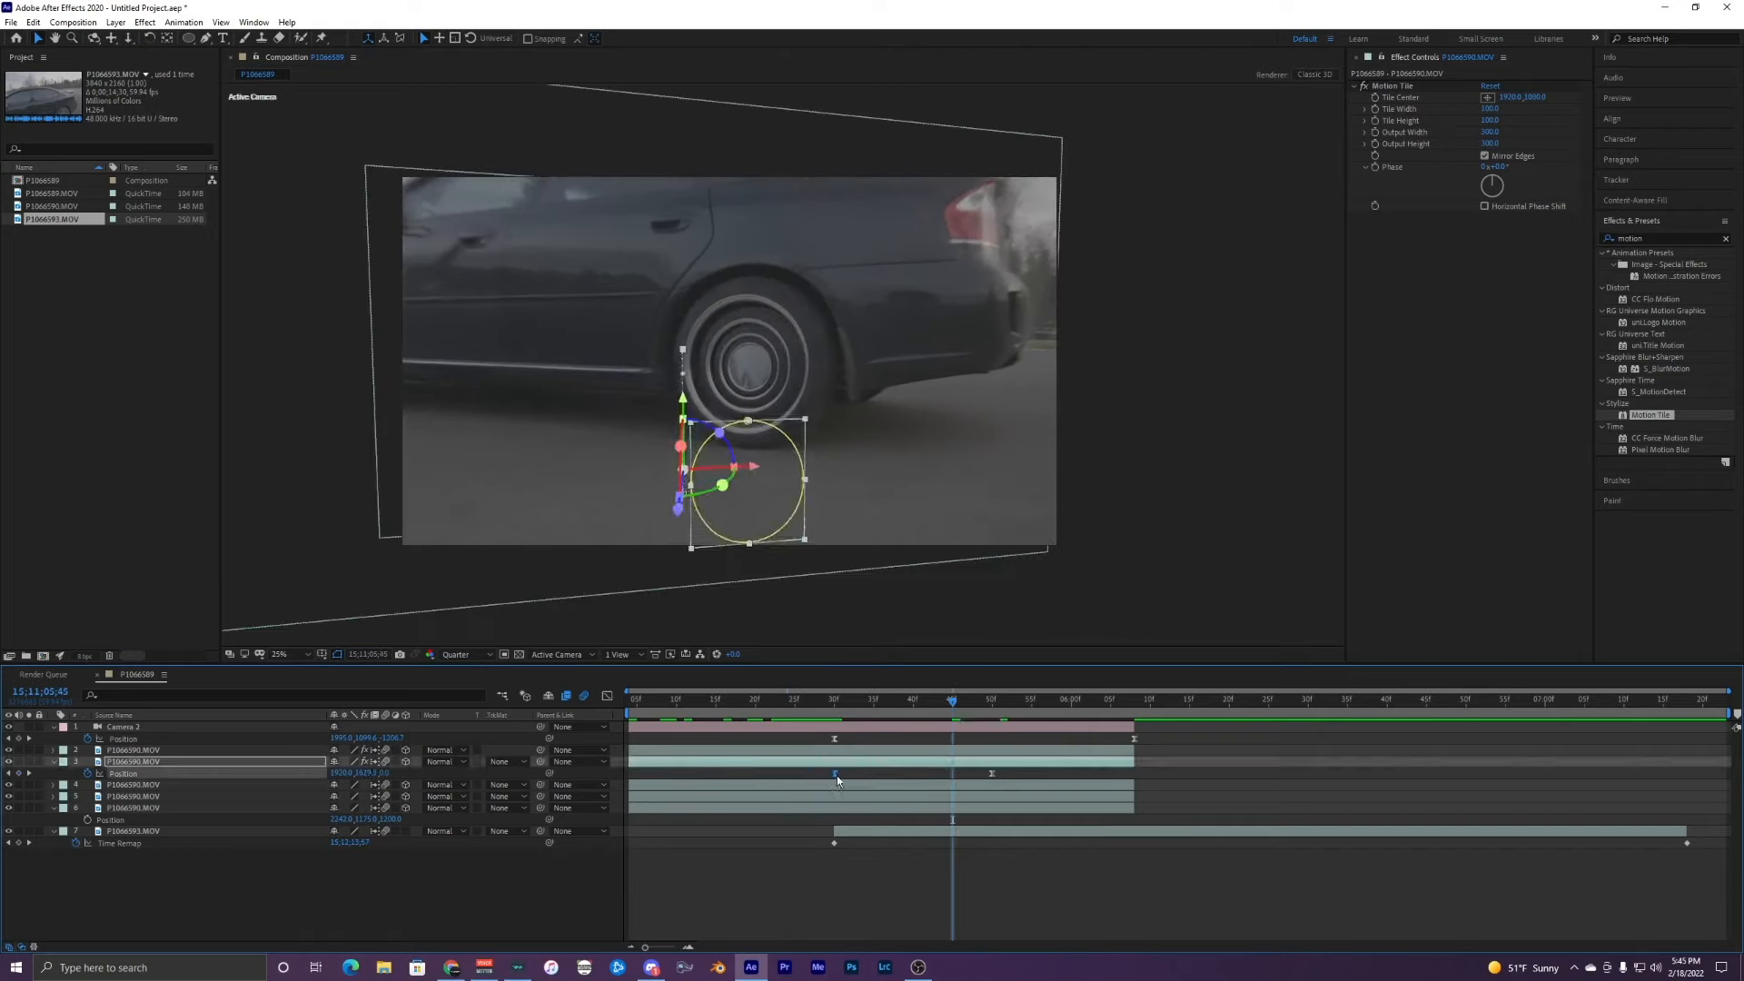
{"action": "left_click", "coordinate": [763, 701]}
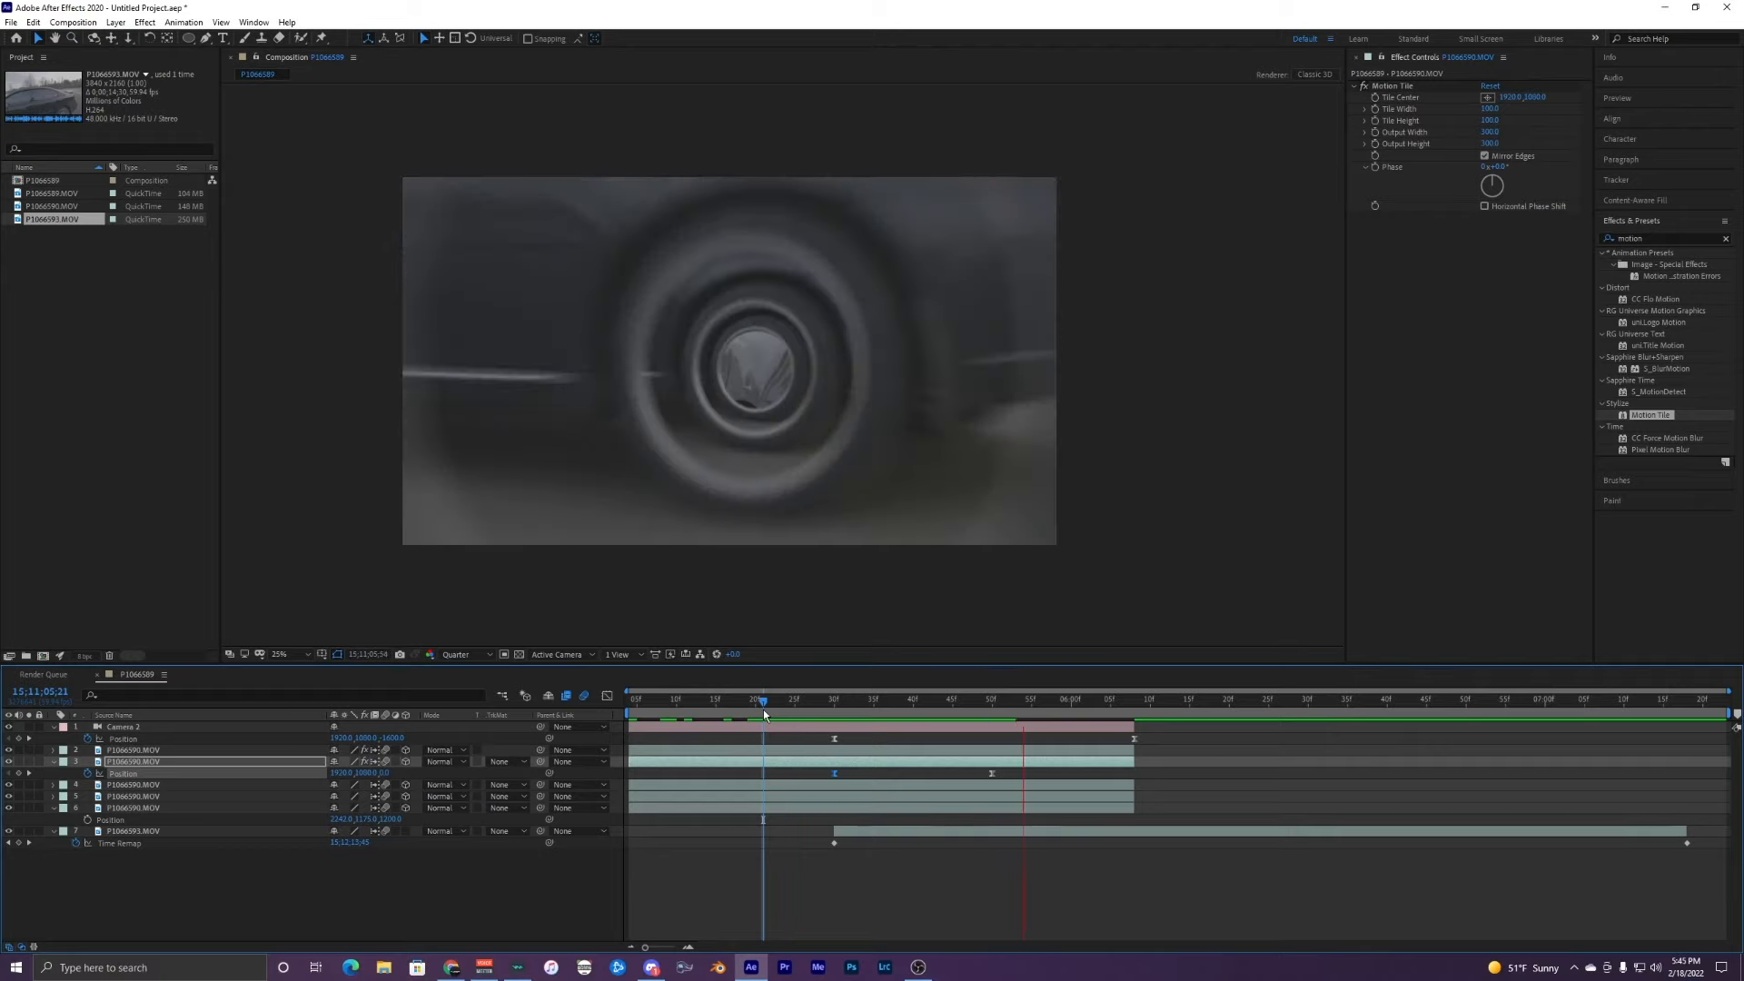
Step: Retime the isolated wheel's position keyframes to start at 15;11;05;28 and end near 15;11;06;00, and replay the transition
{"action": "key", "text": "space"}
{"action": "left_click", "coordinate": [820, 714]}
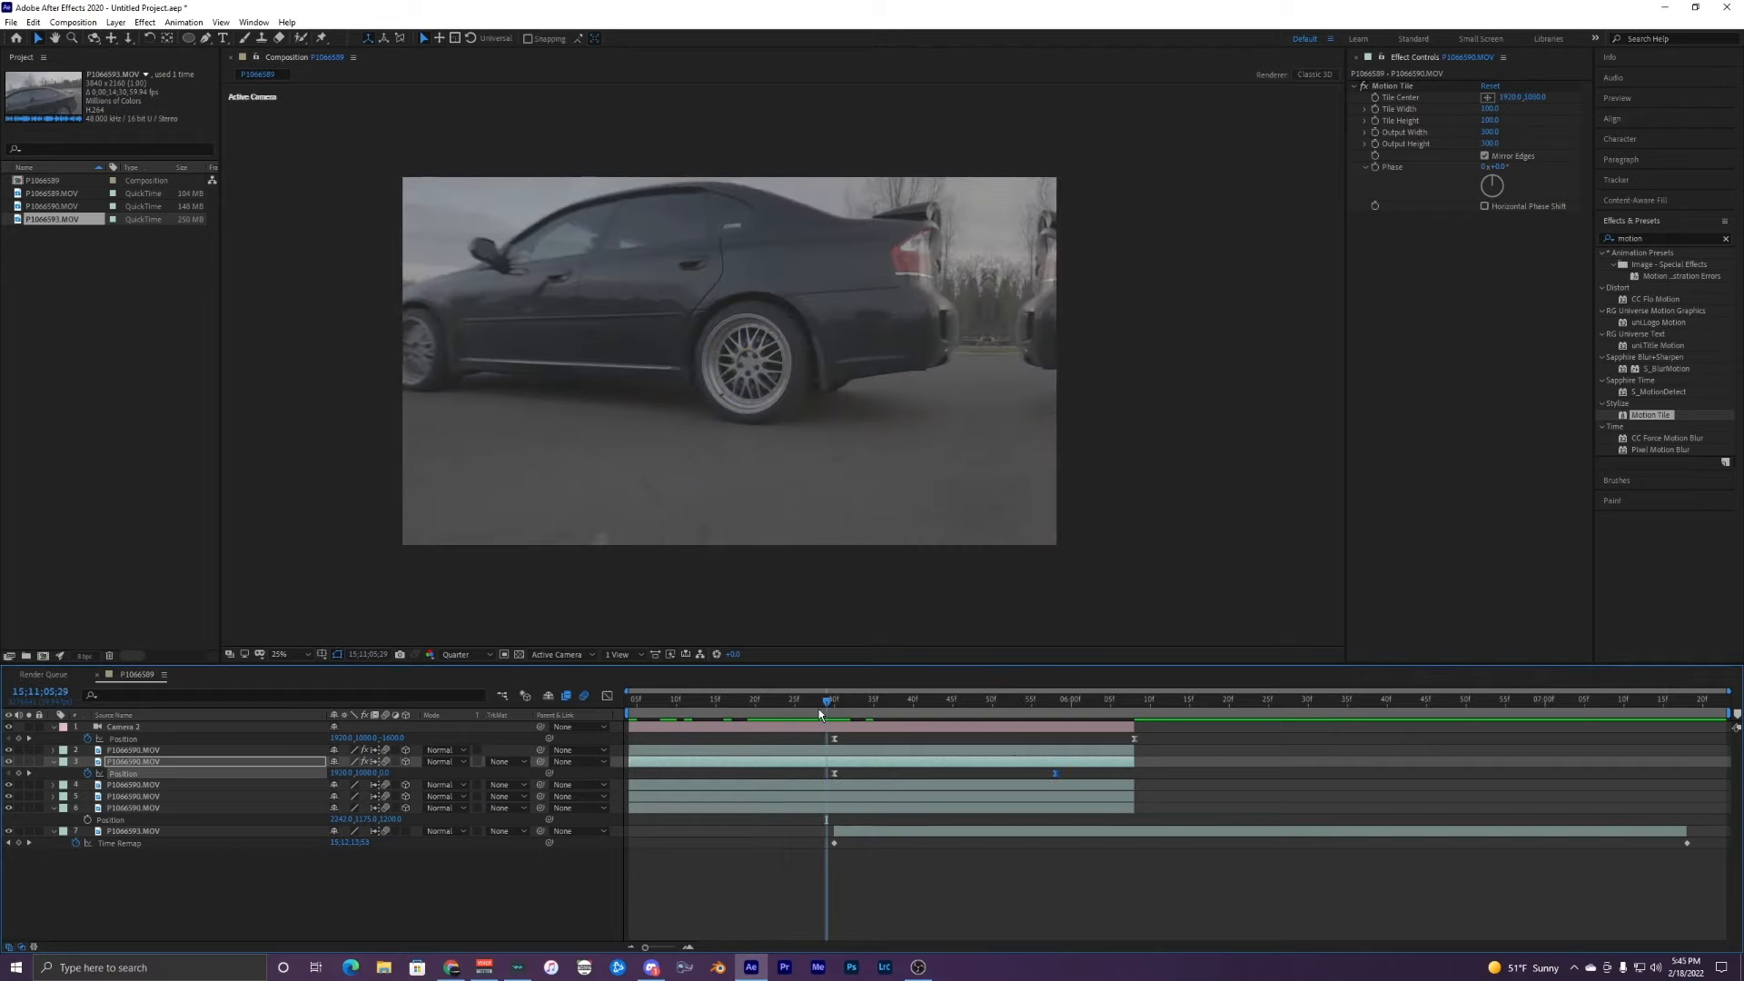
{"action": "key", "text": "space"}
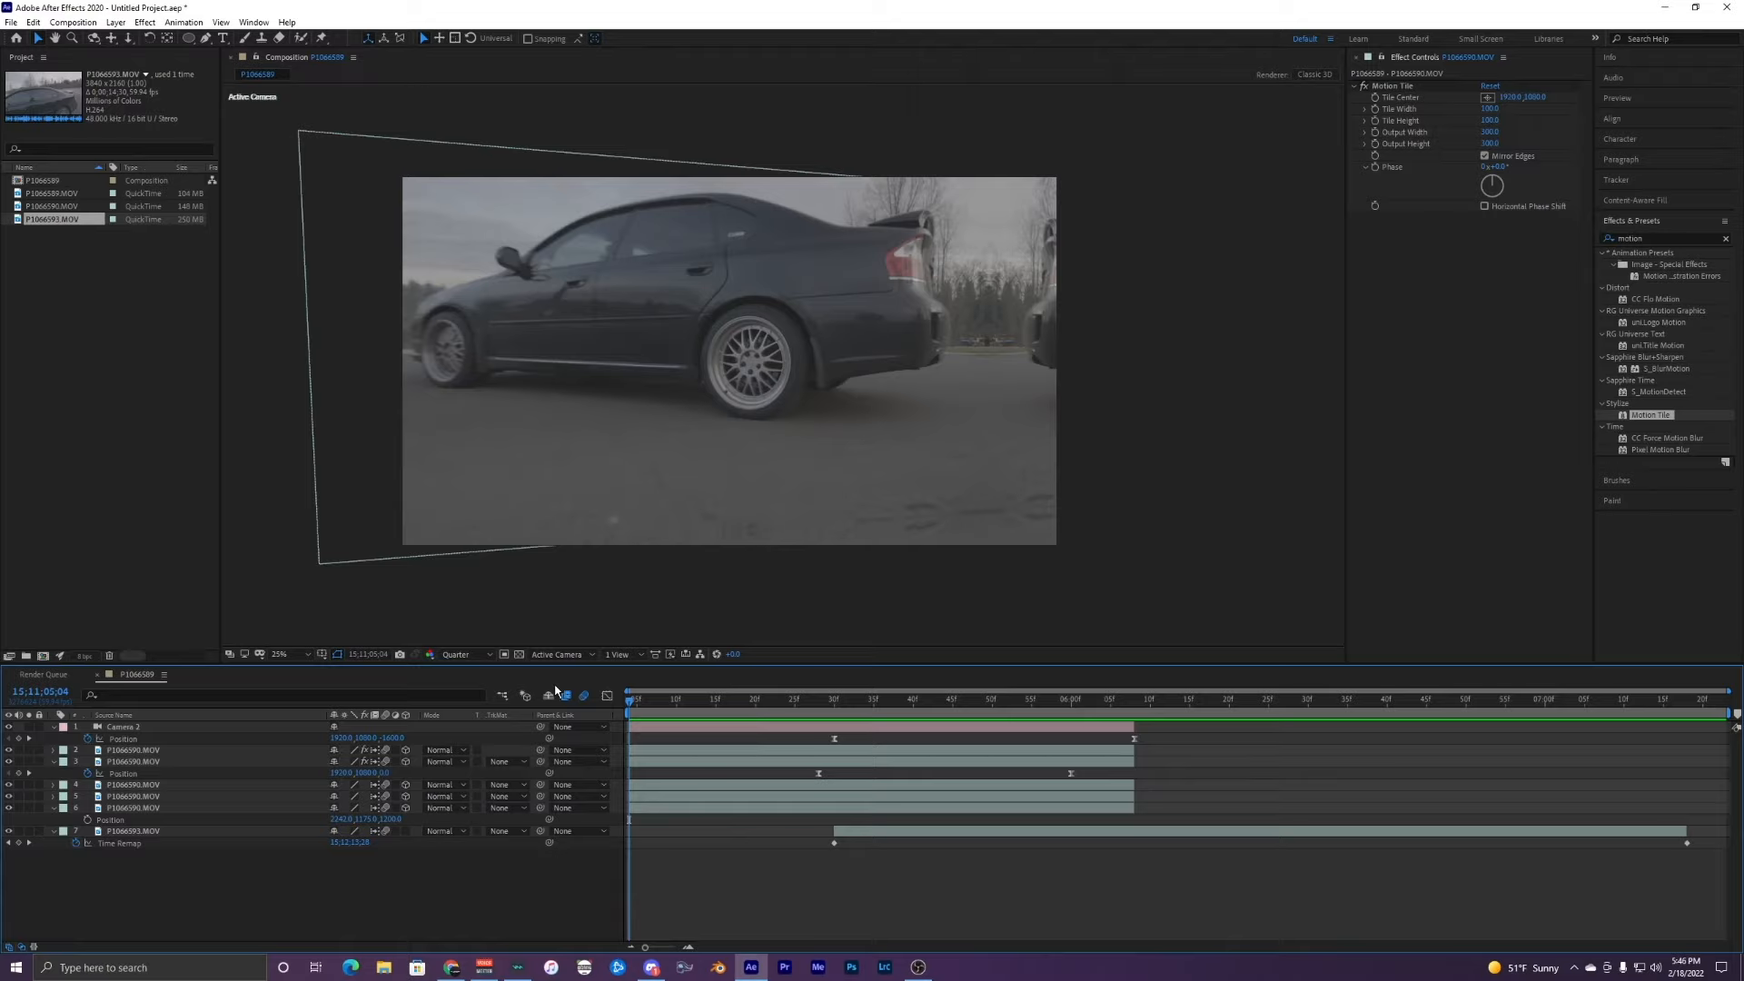
{"action": "key", "text": "space"}
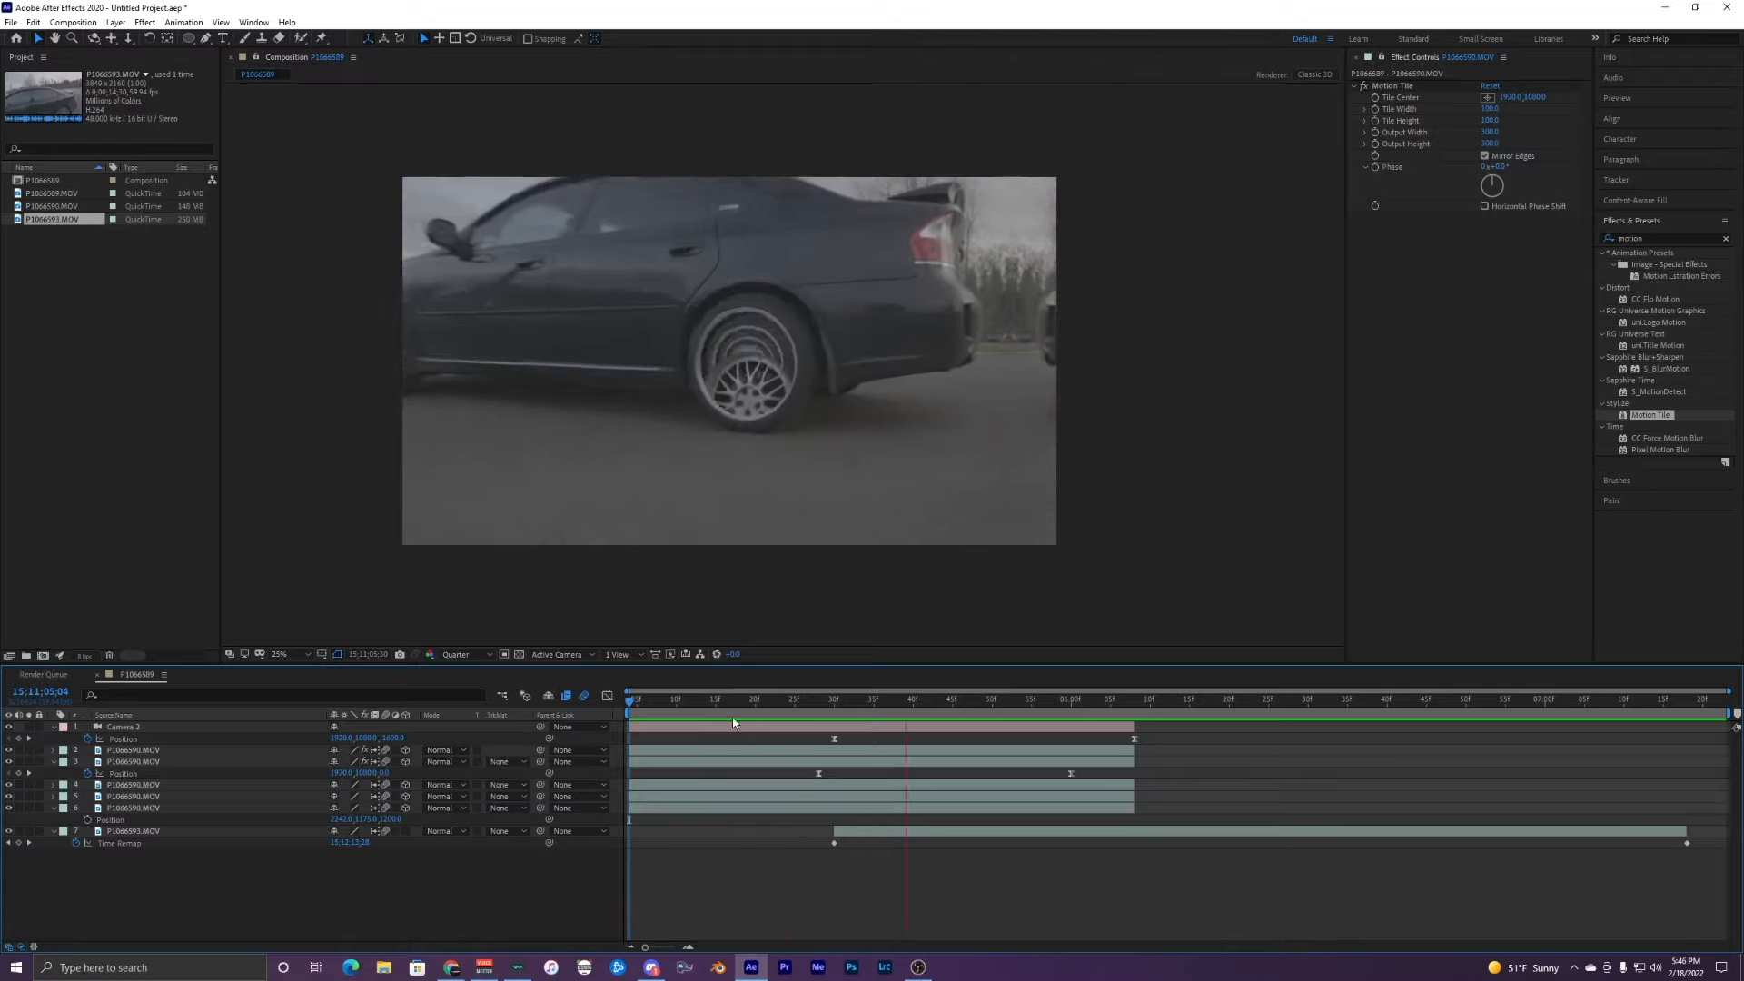
{"action": "key", "text": "space"}
Step: Scrub through the wheel push into the incoming P1066593.MOV clip and examine the frames around the changeover
{"action": "left_click_drag", "start_coordinate": [656, 704], "coordinate": [999, 705]}
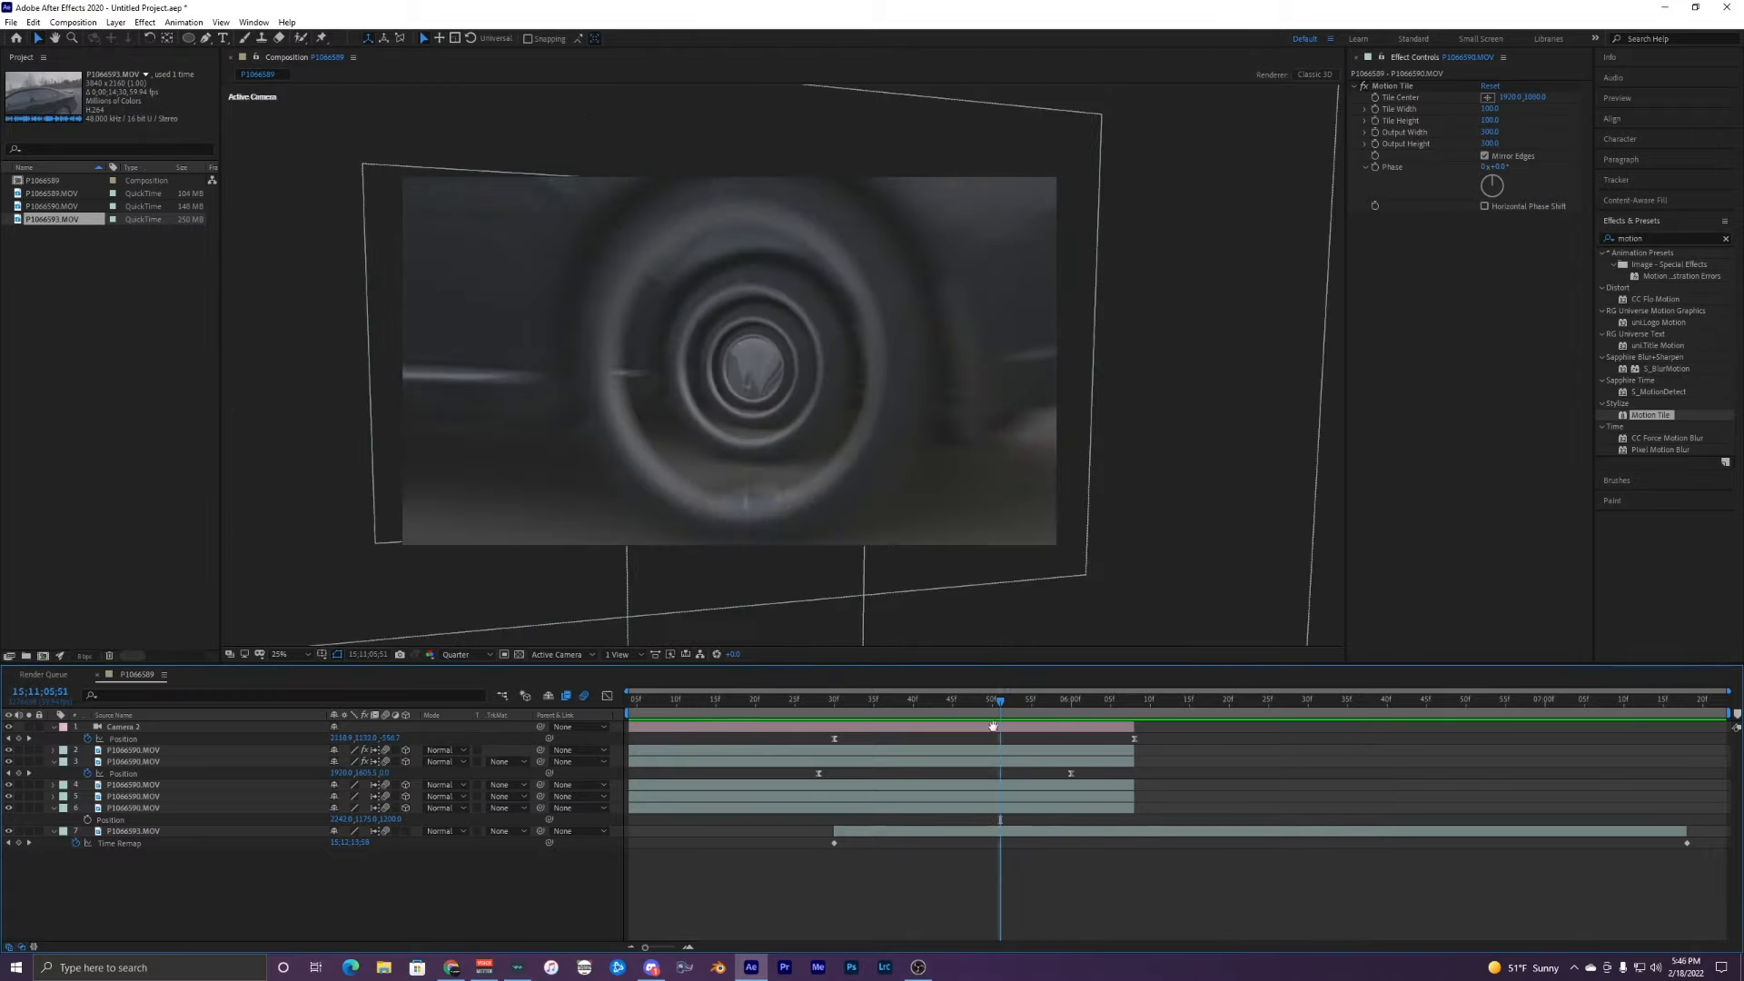
{"action": "left_click", "coordinate": [1167, 830]}
{"action": "left_click", "coordinate": [1113, 706]}
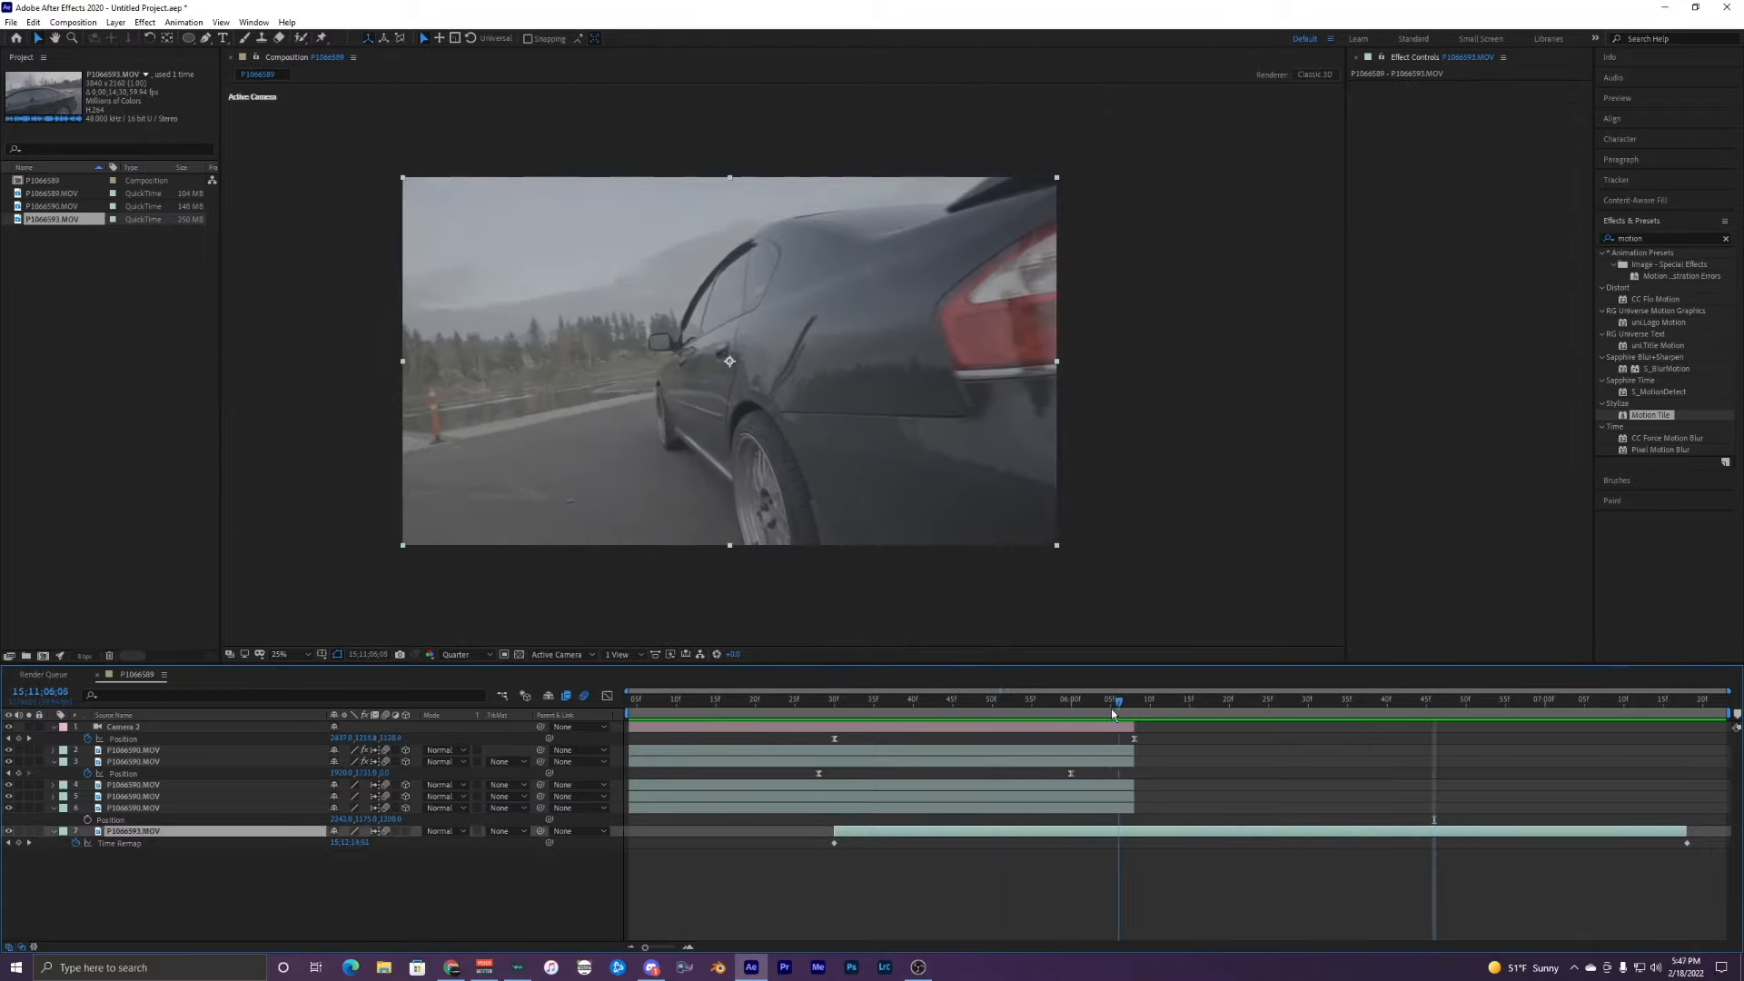
{"action": "left_click_drag", "start_coordinate": [1112, 712], "coordinate": [1014, 702]}
{"action": "left_click", "coordinate": [887, 750]}
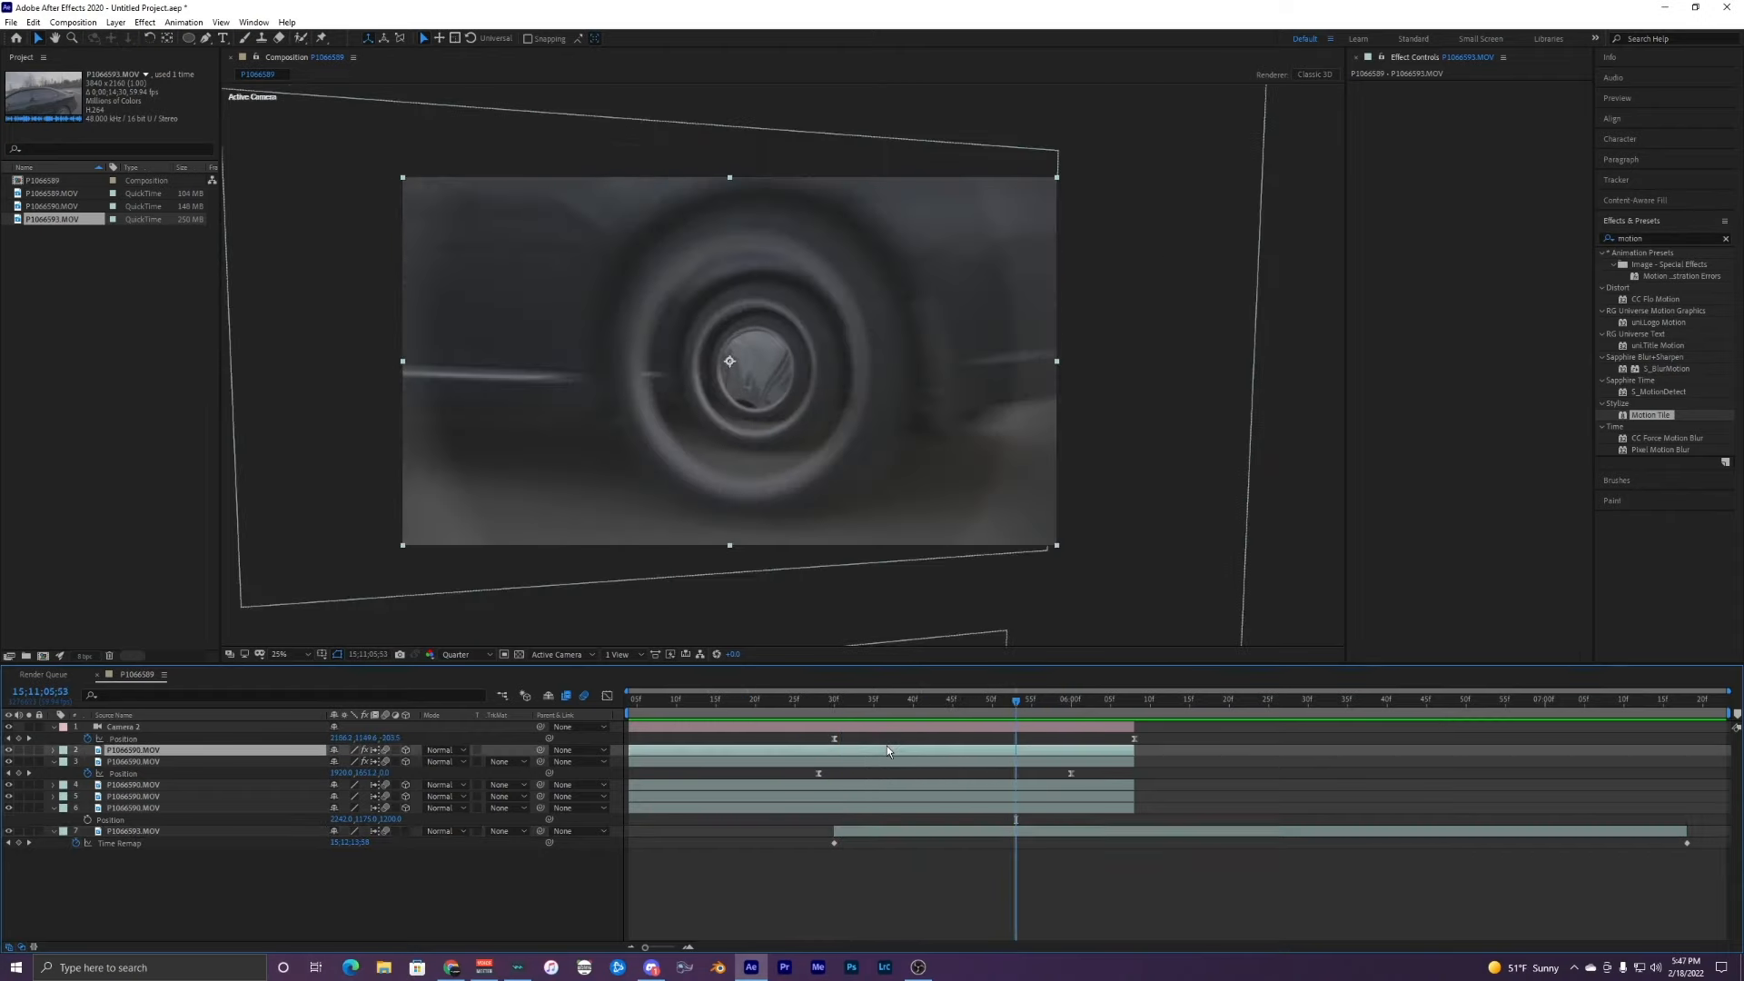
Step: Compare the wheel drop with and without the composition's motion blur at 15;11;05;53, leaving motion blur enabled
{"action": "left_click", "coordinate": [897, 701]}
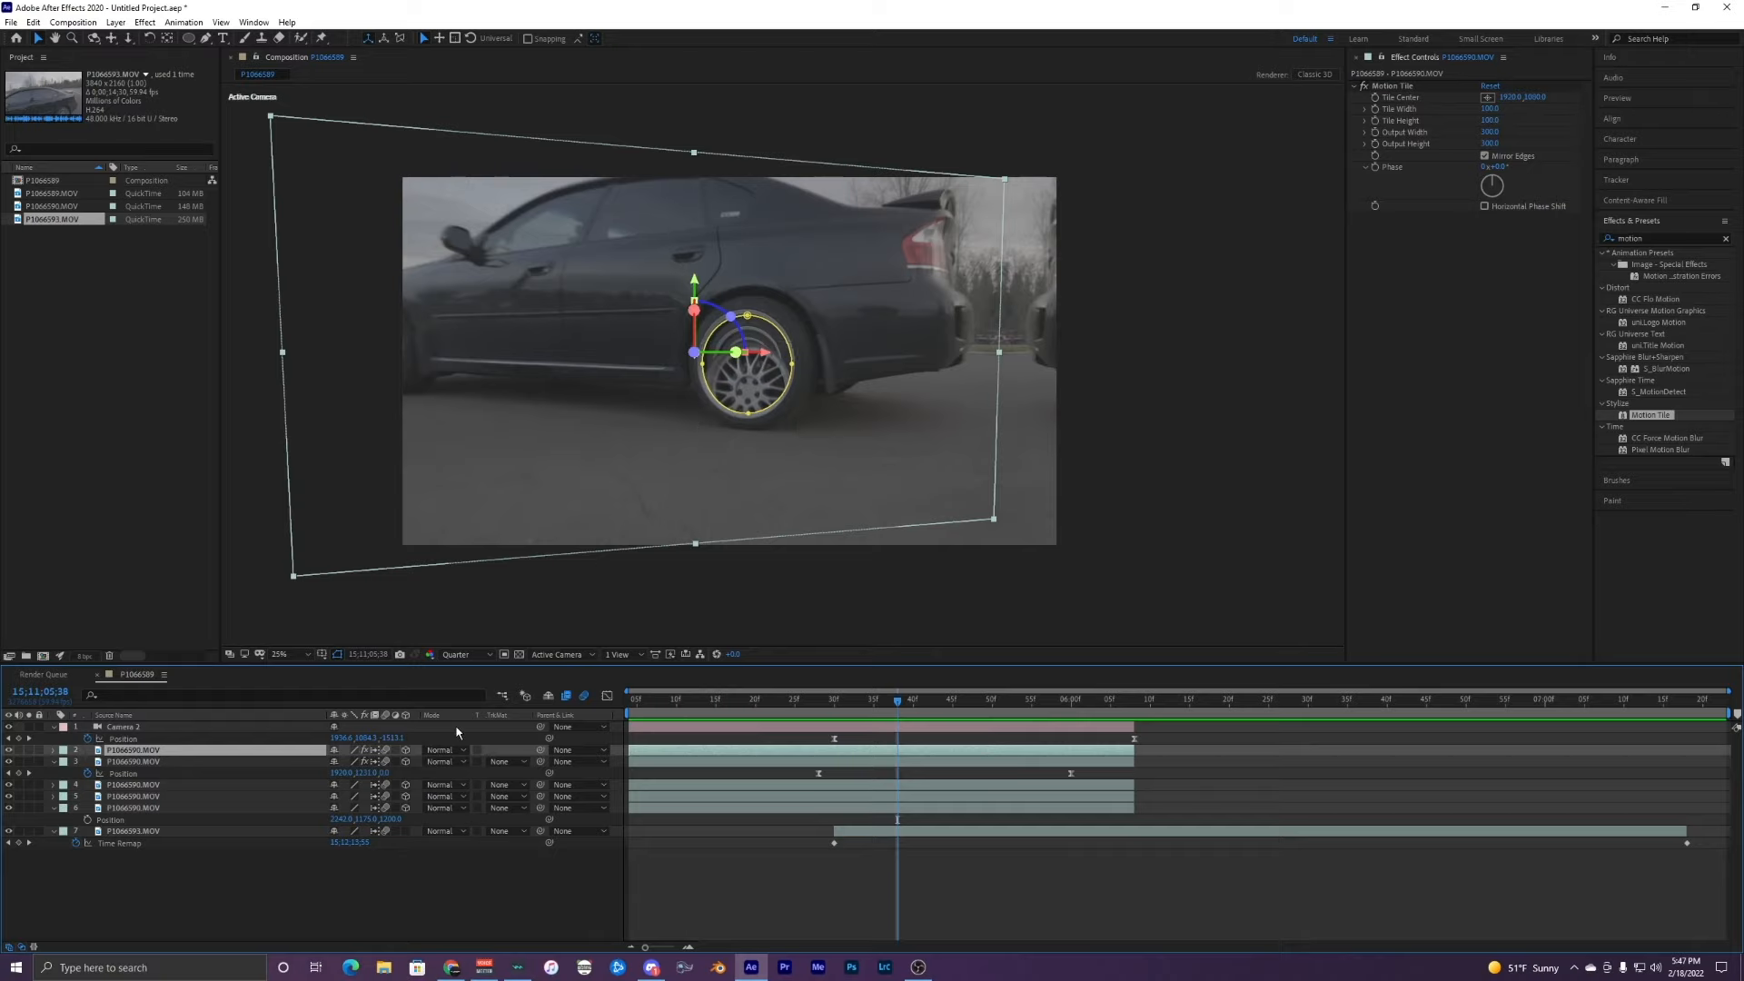
{"action": "left_click_drag", "start_coordinate": [899, 702], "coordinate": [1014, 702]}
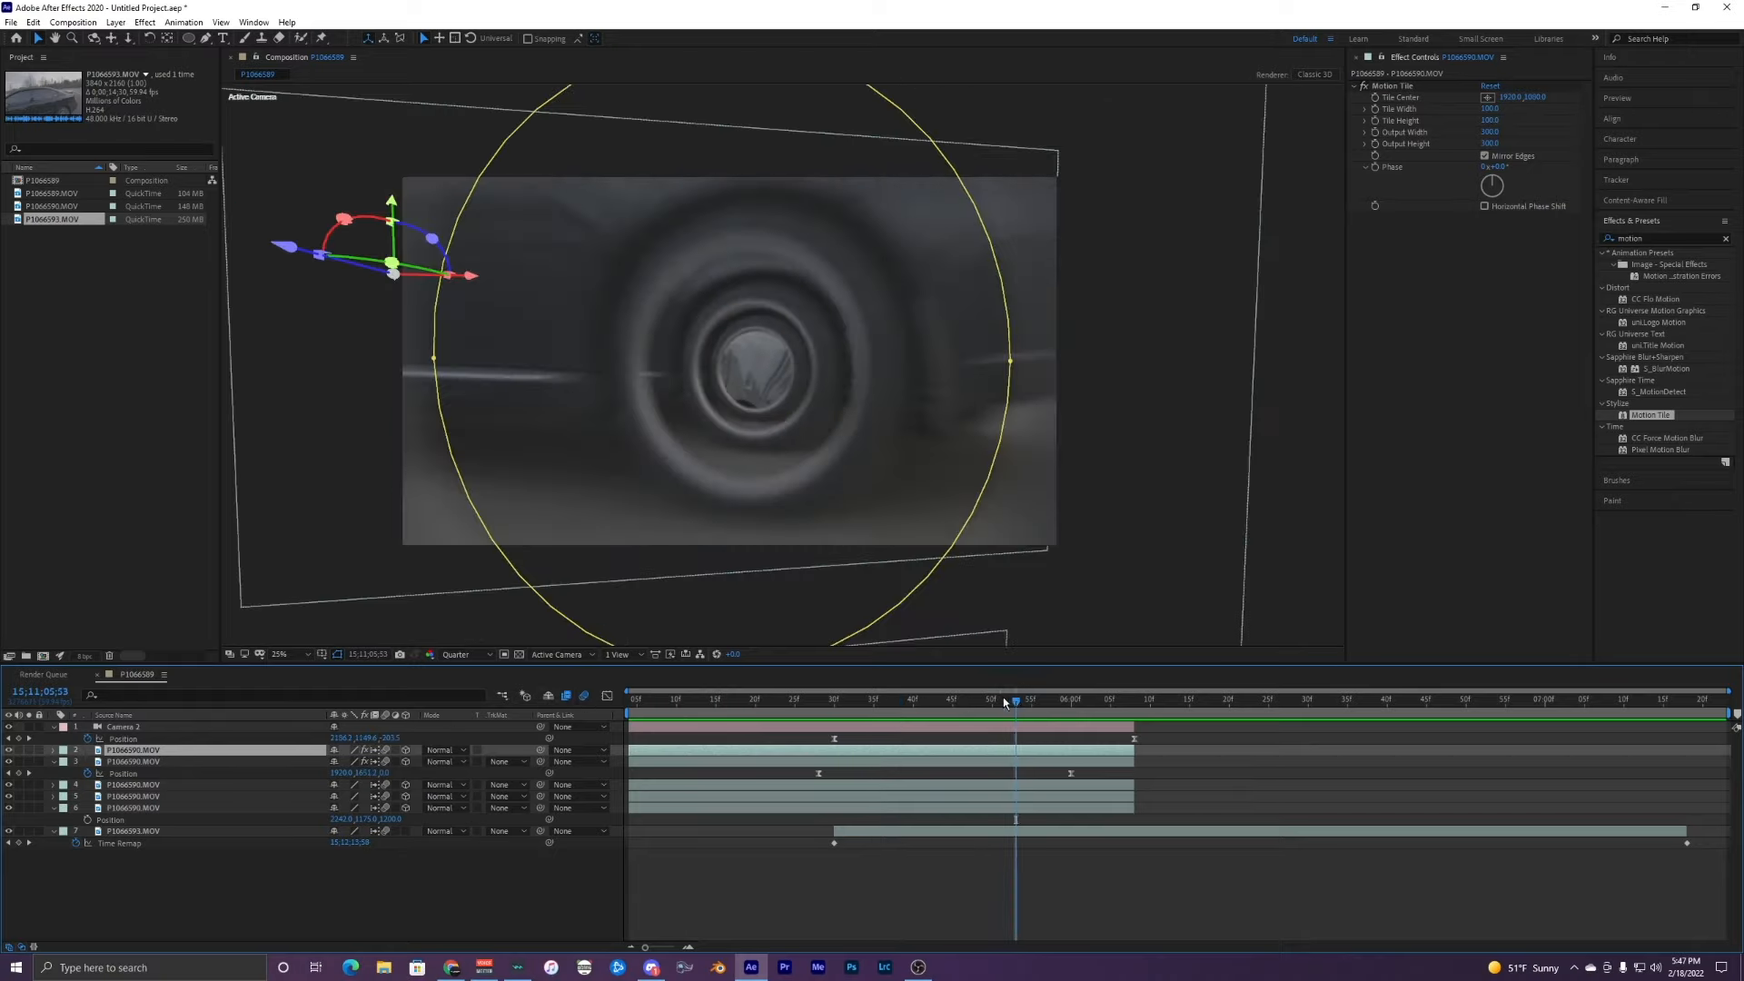
{"action": "left_click", "coordinate": [584, 696]}
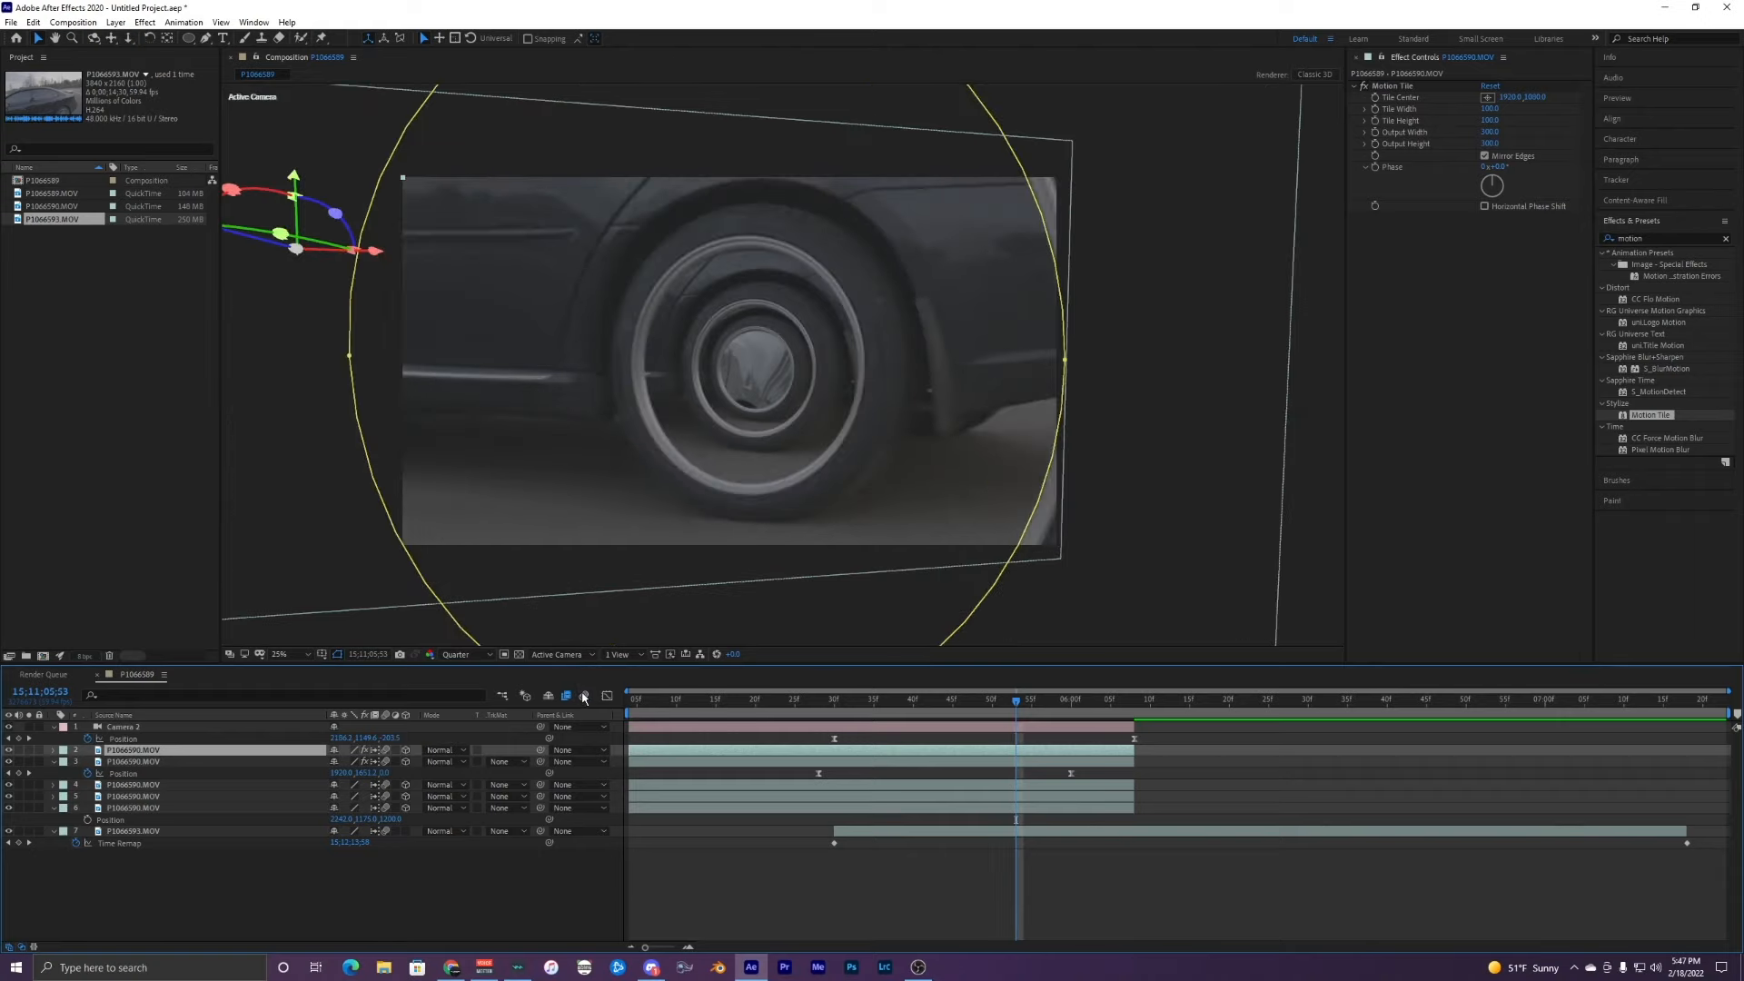
{"action": "left_click", "coordinate": [825, 701]}
{"action": "left_click_drag", "start_coordinate": [827, 702], "coordinate": [881, 702]}
{"action": "left_click", "coordinate": [820, 703]}
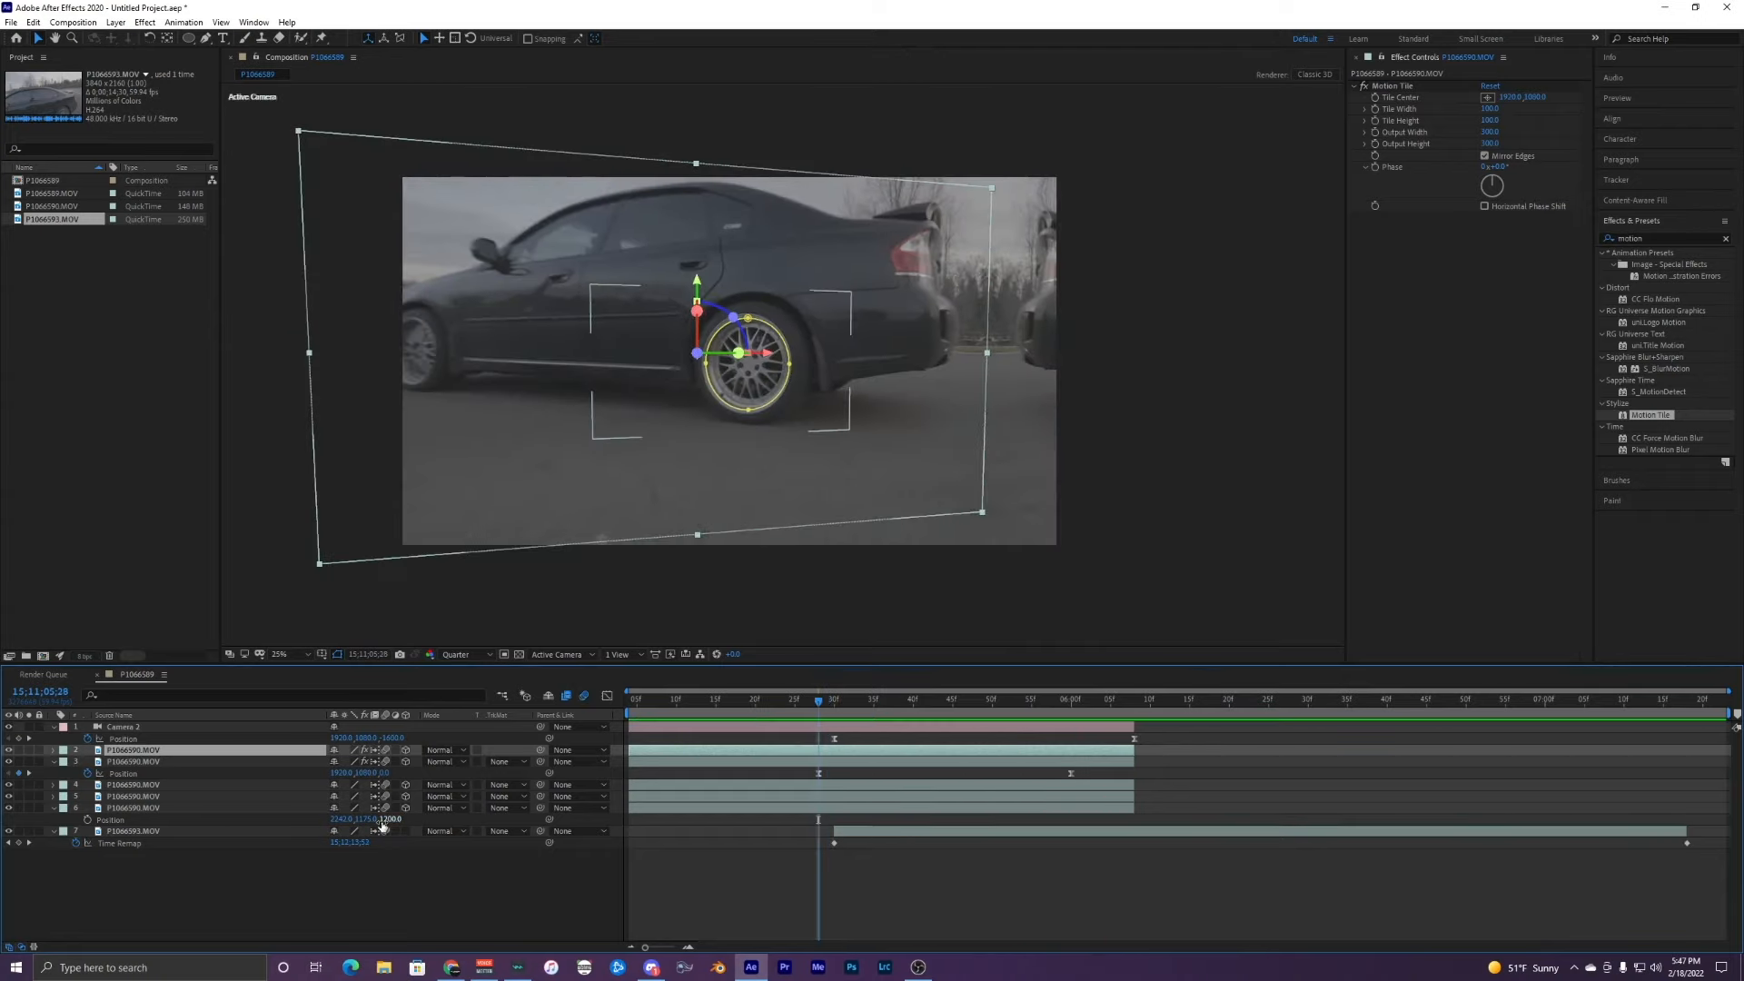
Step: Play back the finished wheel transition and return the playhead to the composition's start at 15;11;05;04
{"action": "left_click", "coordinate": [857, 702]}
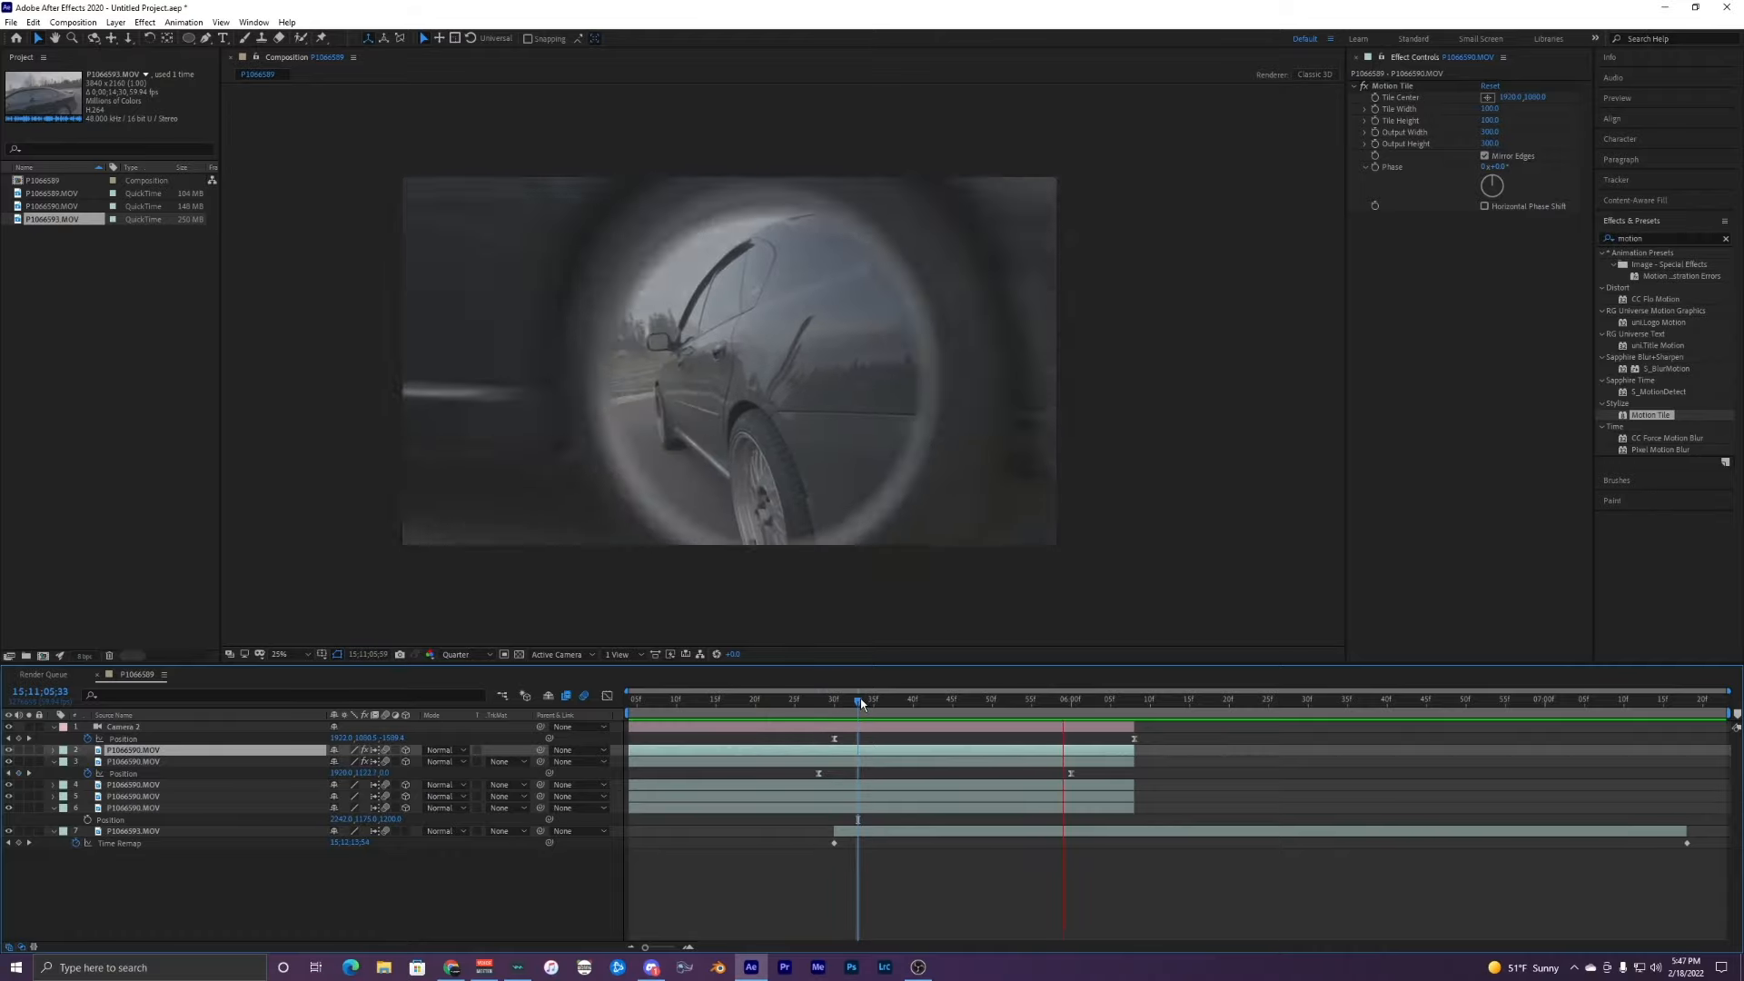
{"action": "left_click_drag", "start_coordinate": [849, 702], "coordinate": [1000, 704]}
{"action": "key", "text": "space"}
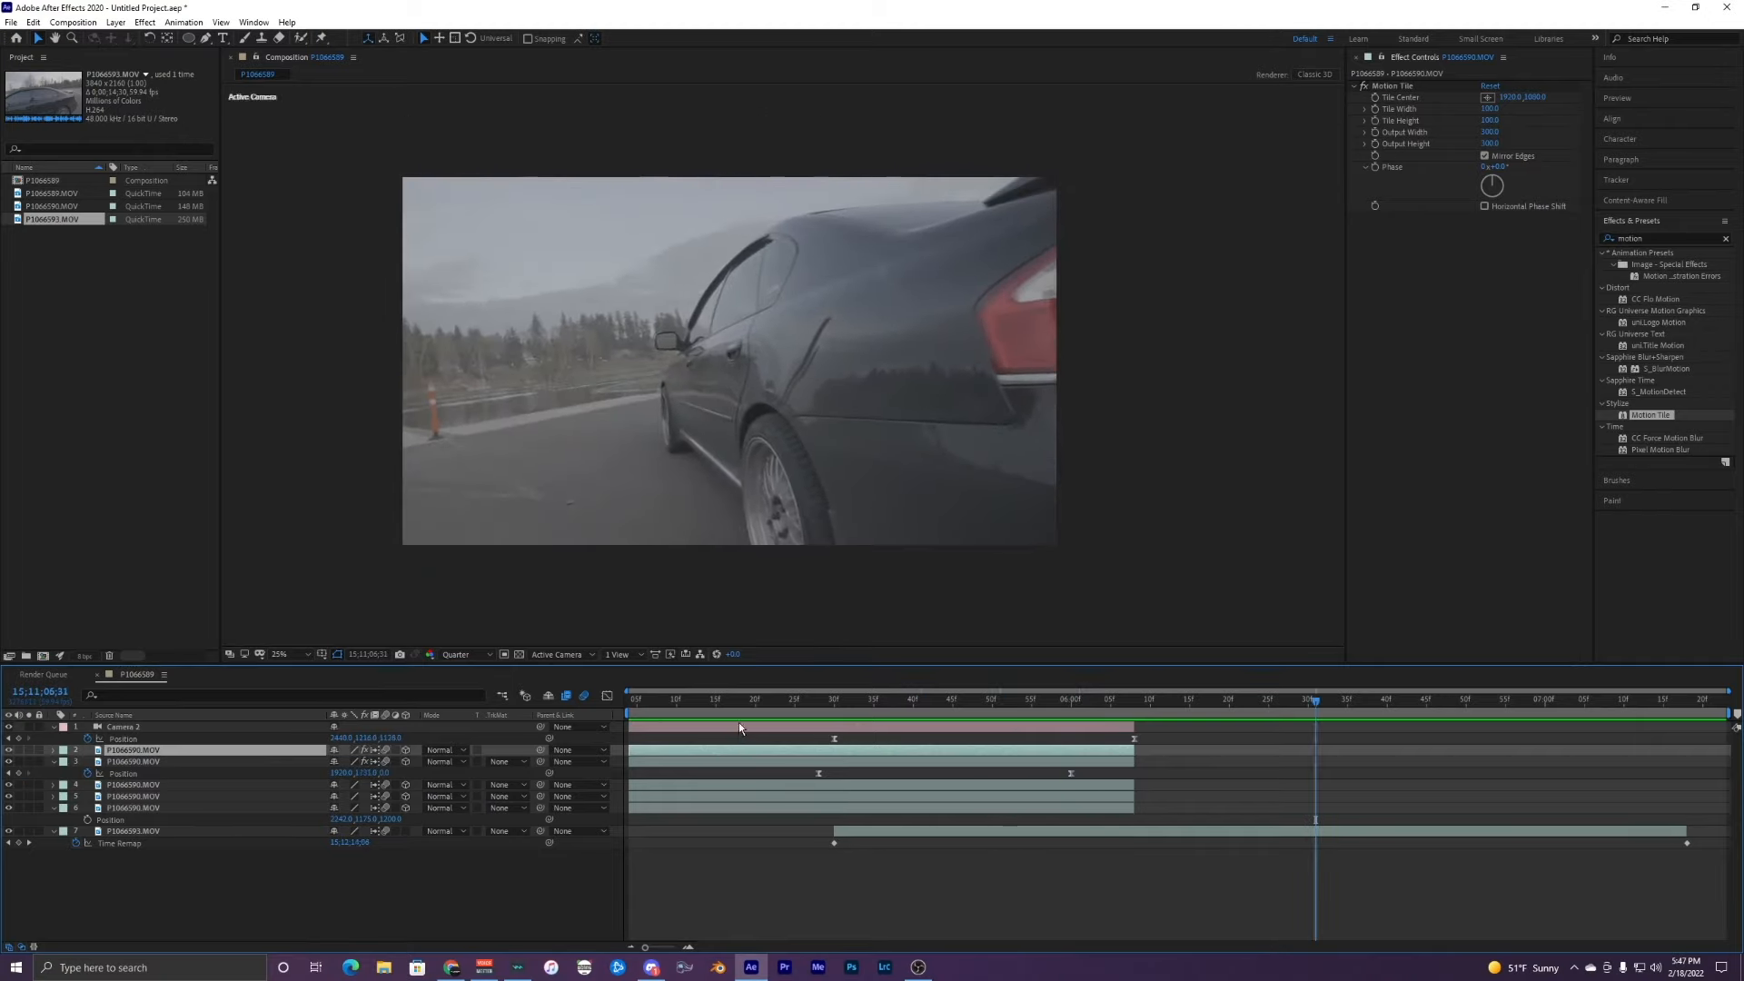
{"action": "left_click_drag", "start_coordinate": [717, 701], "coordinate": [480, 711]}
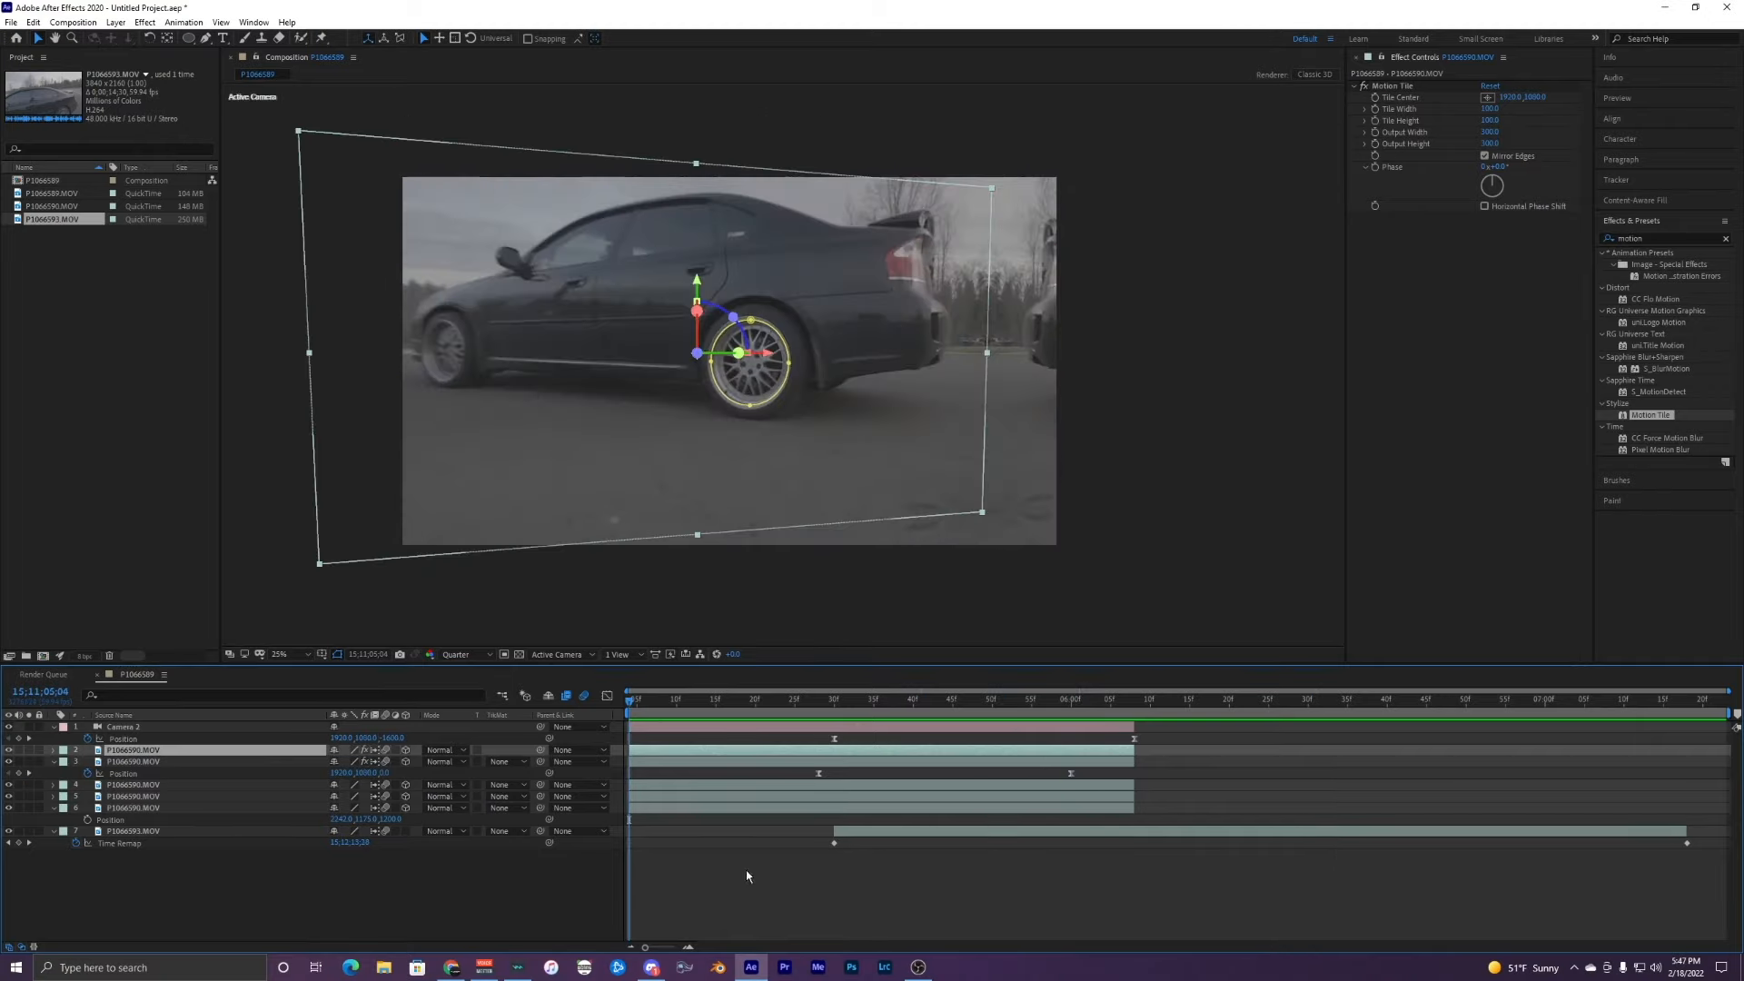